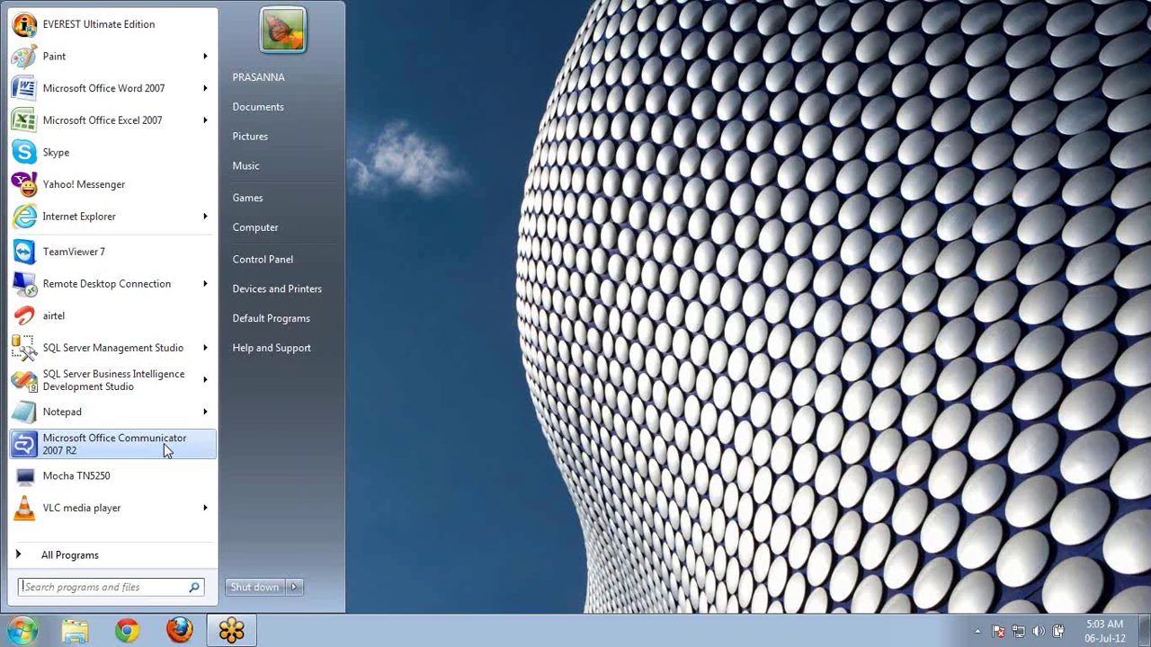
- Start SQL Server Business Intelligence Development Studio and open the recent project My First Report
click(147, 398)
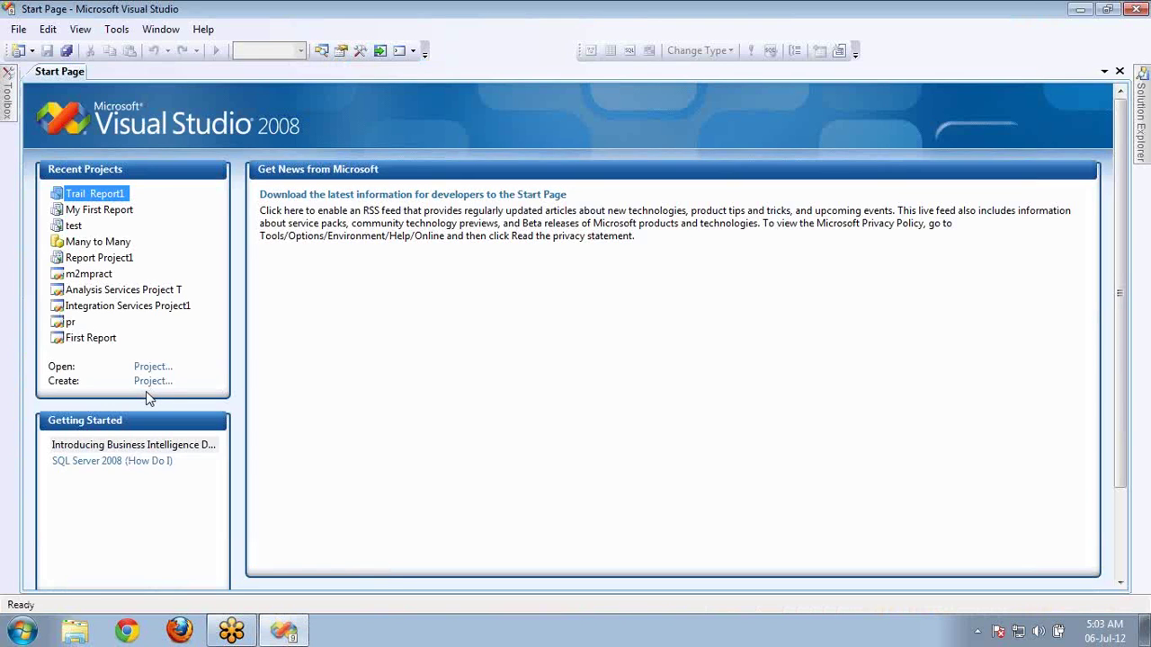
click(97, 210)
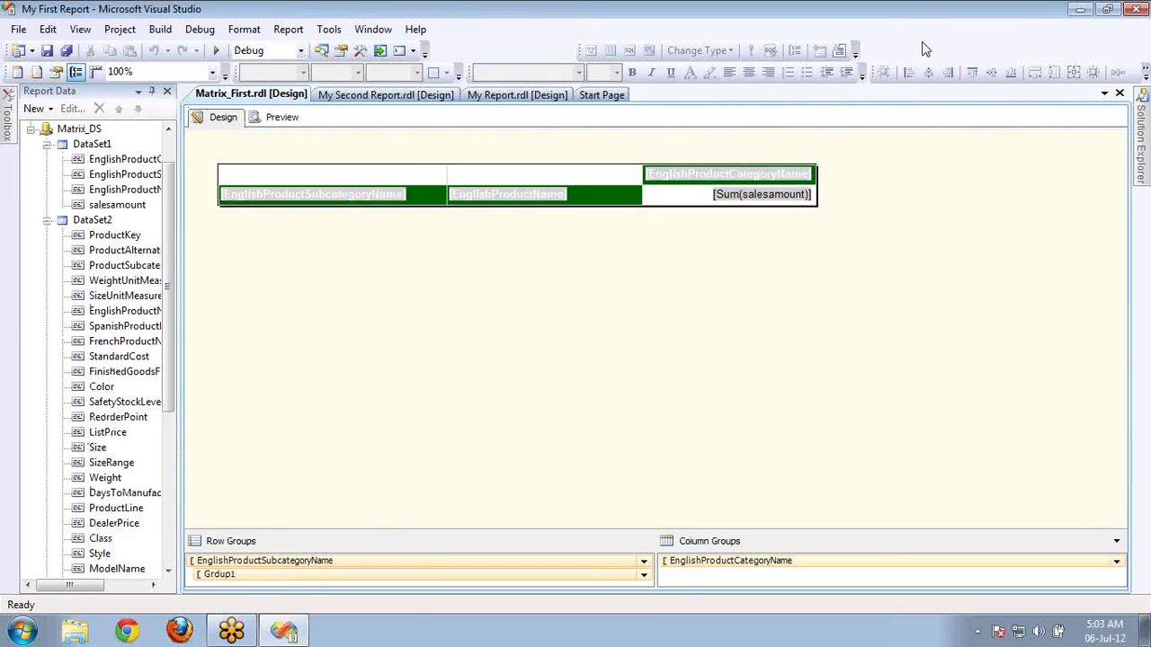
- Show Solution Explorer, keep it docked open, and open the Matrix_First.rdl report from the project
click(321, 50)
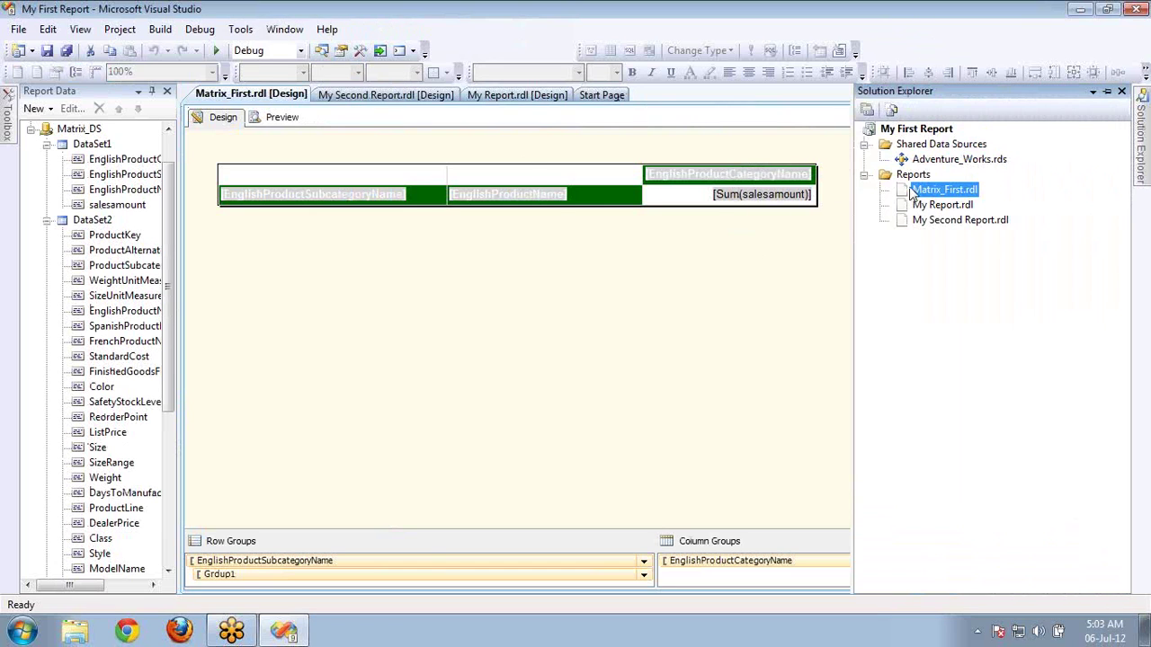
click(942, 160)
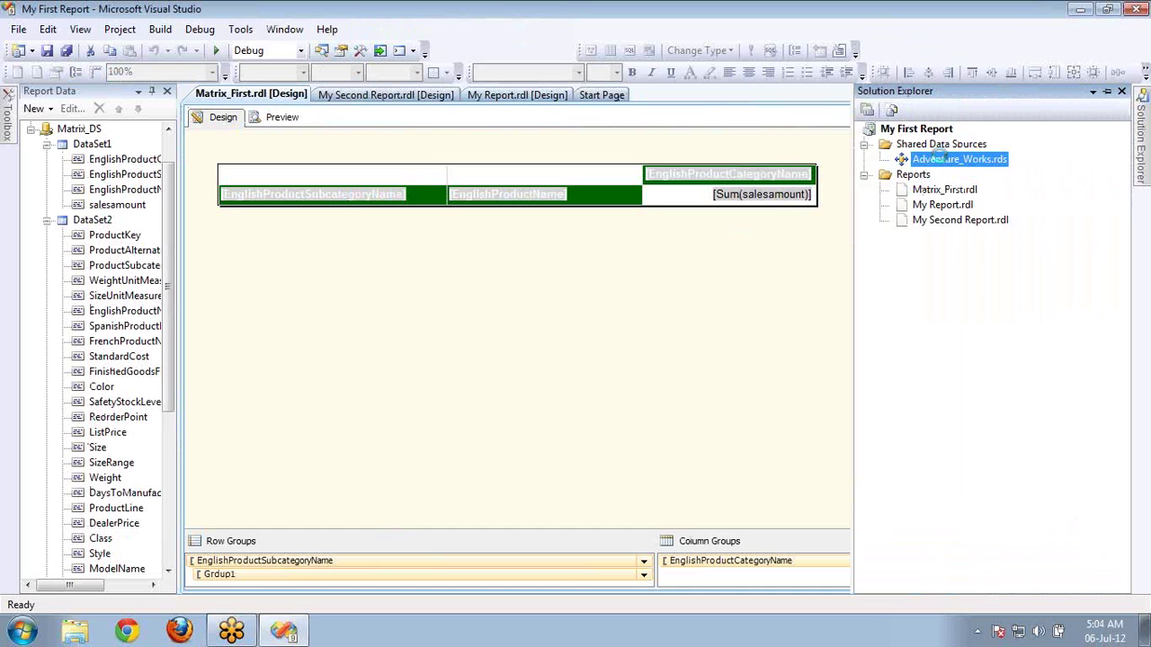
double_click(930, 191)
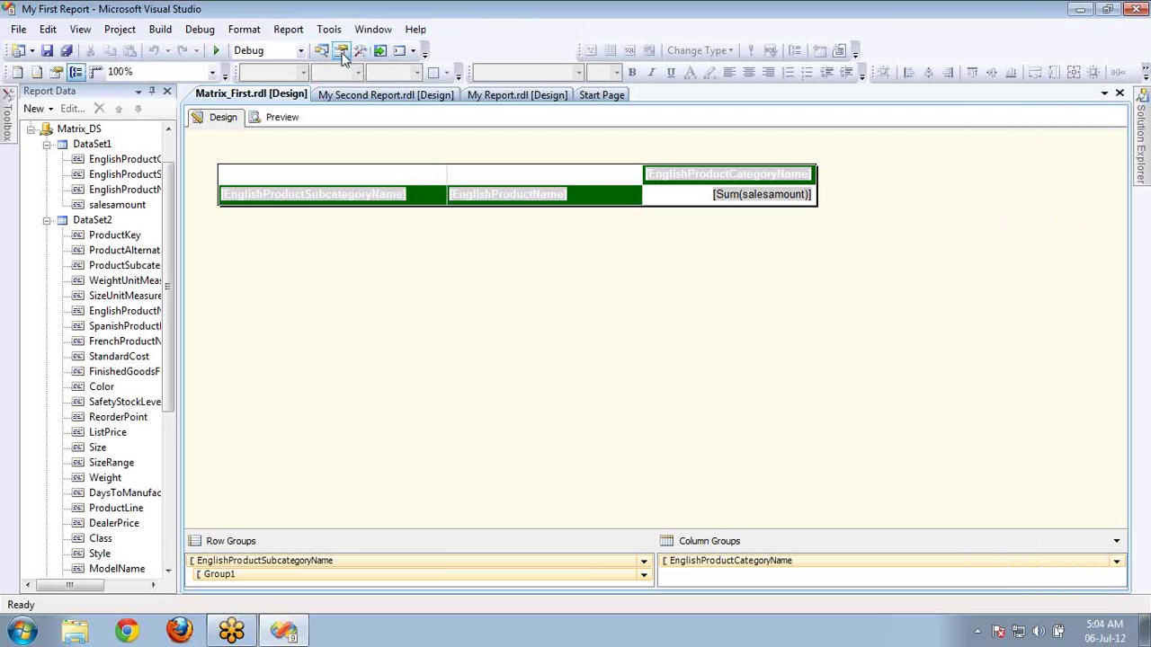
click(1140, 140)
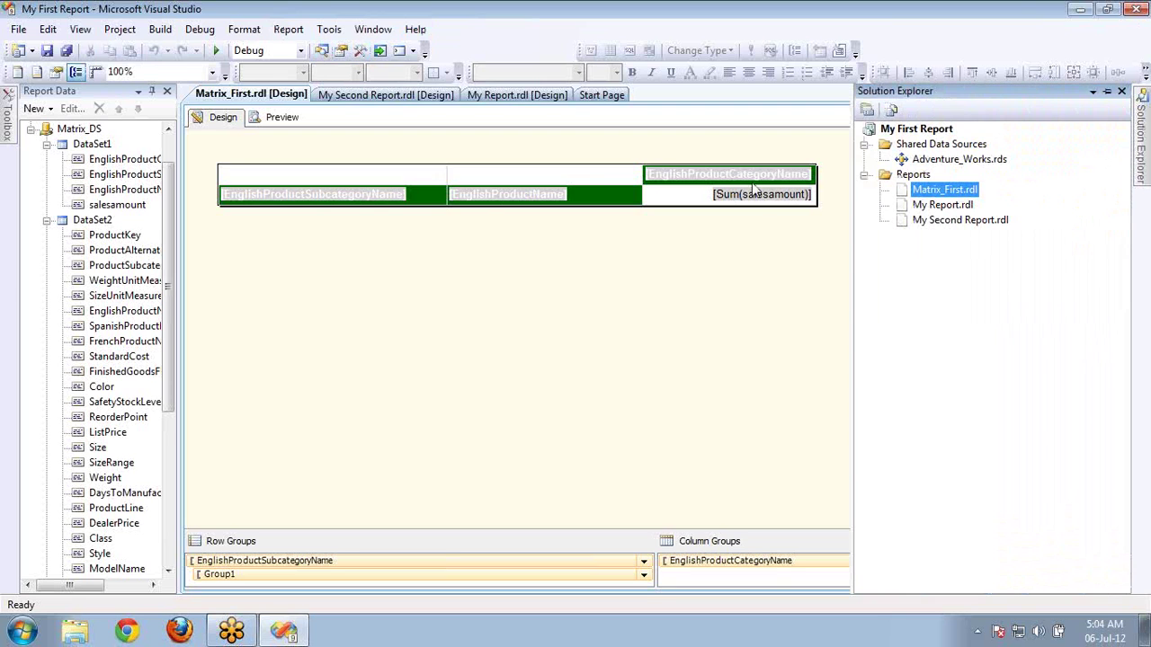
click(1107, 91)
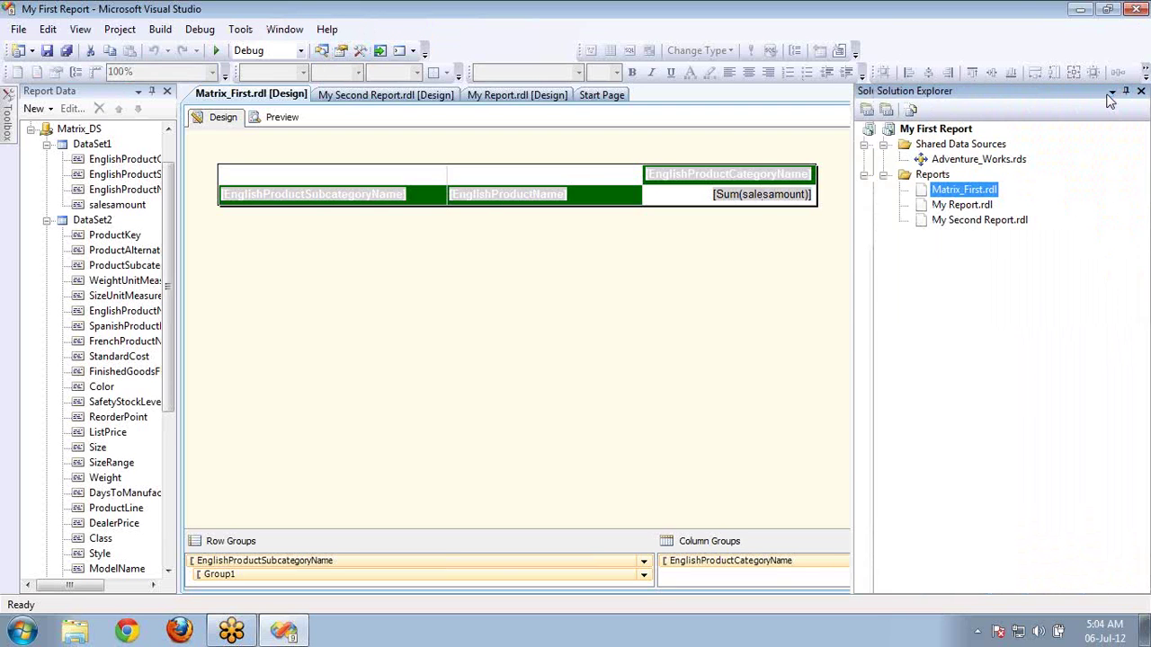
click(941, 162)
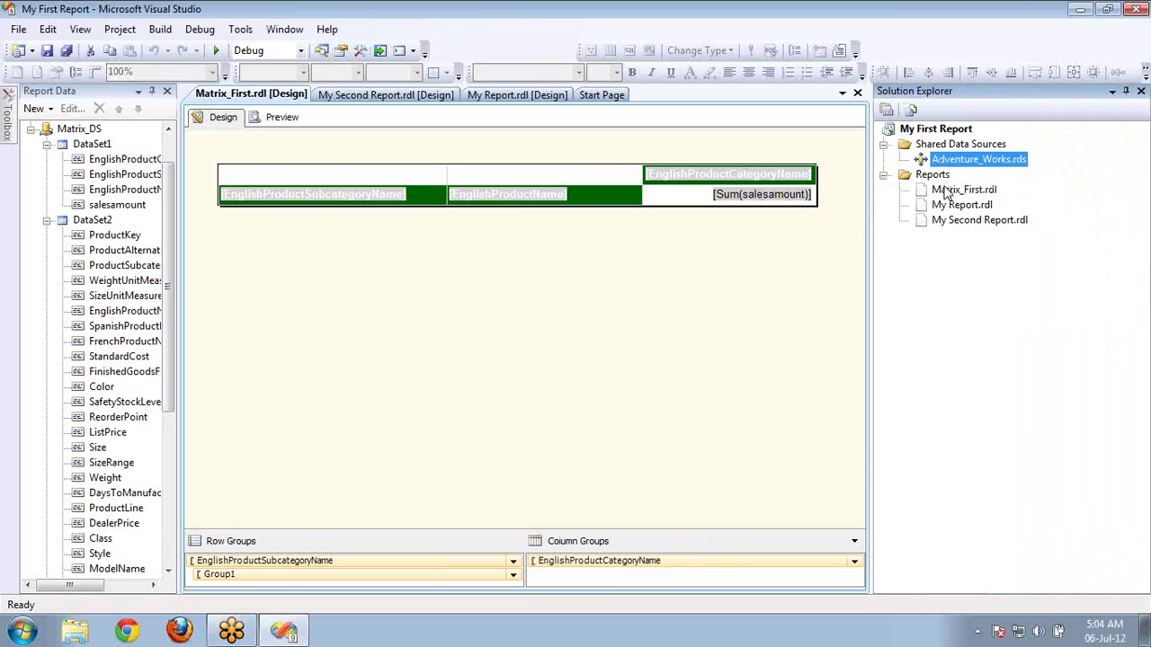
double_click(947, 191)
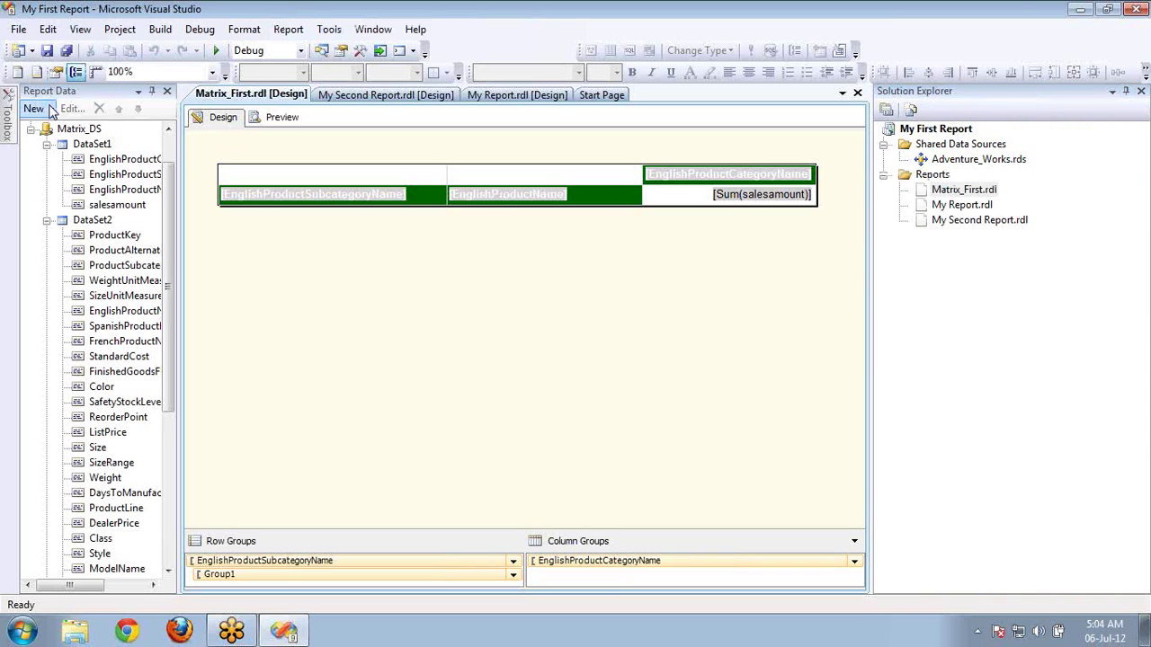
- Examine the embedded and shared connection options of the Matrix_DS data source without saving changes
click(84, 131)
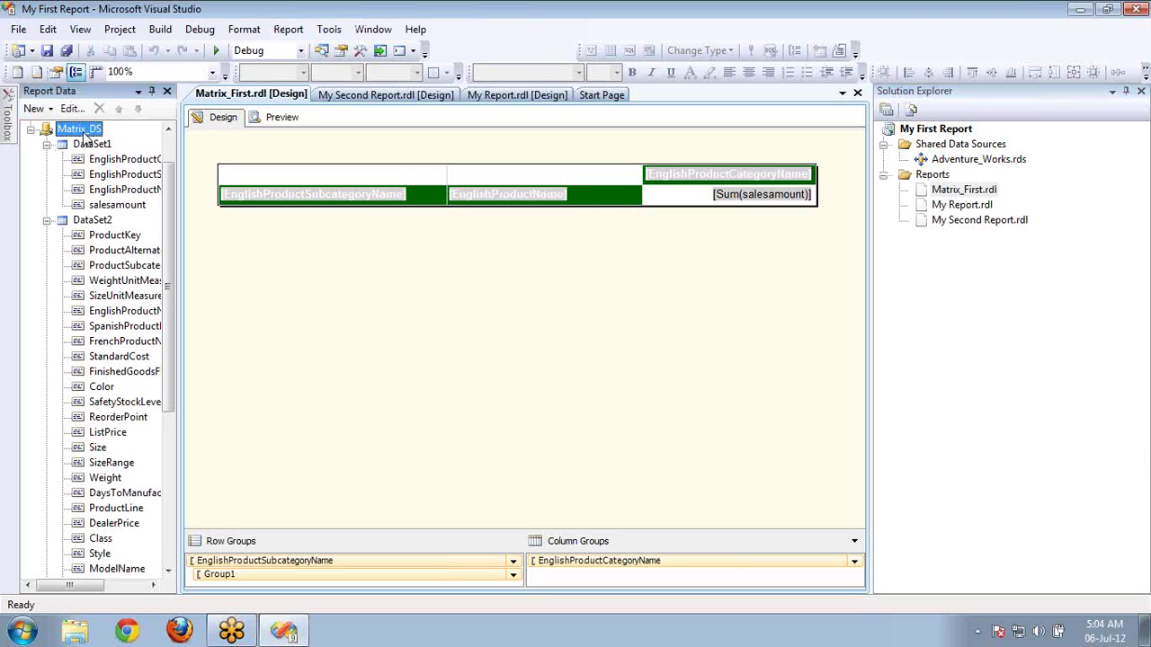
double_click(85, 131)
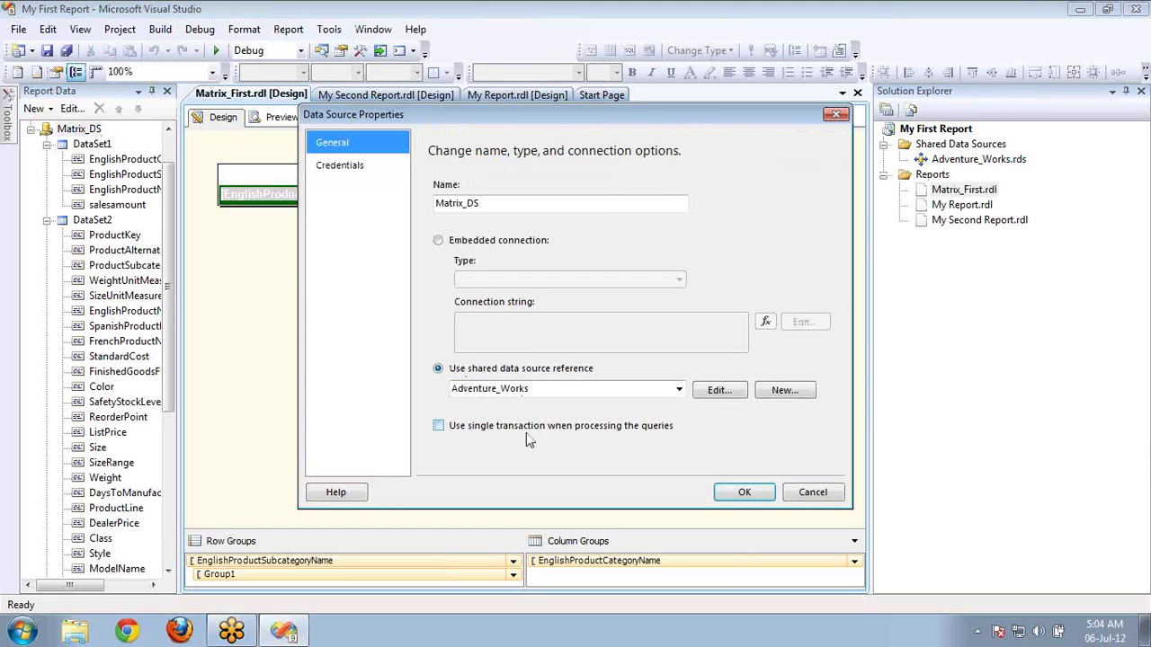
click(465, 241)
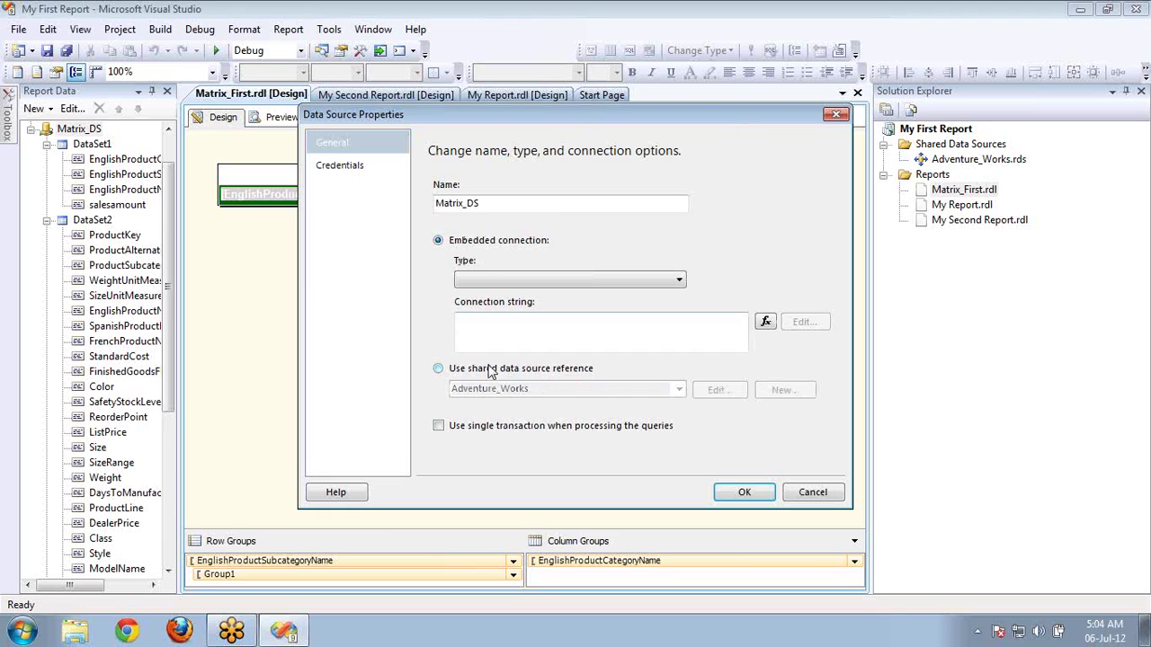
click(492, 370)
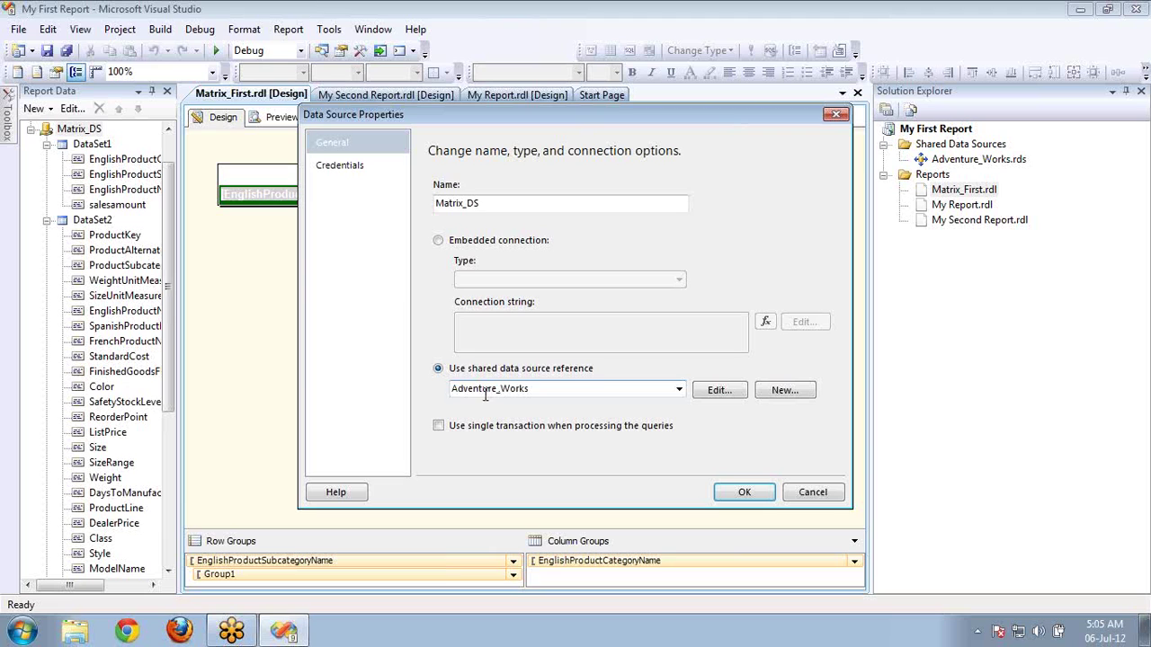
click(812, 492)
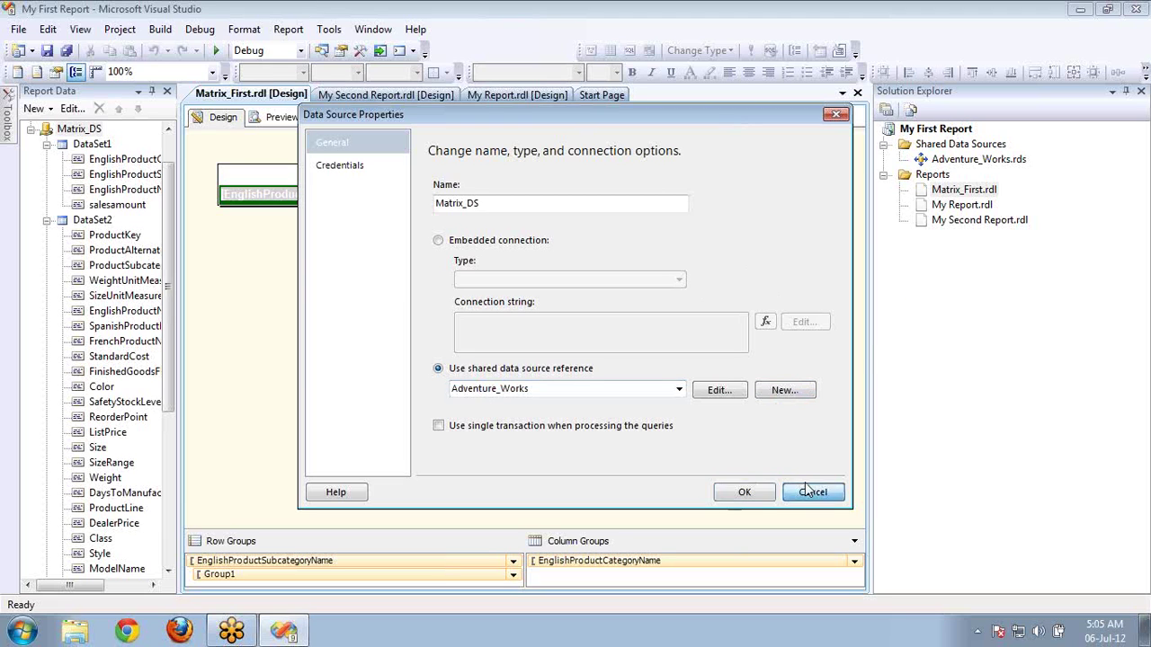
- Inspect the Adventure_Works shared data source's connection string, server name and database settings without saving changes
double_click(967, 160)
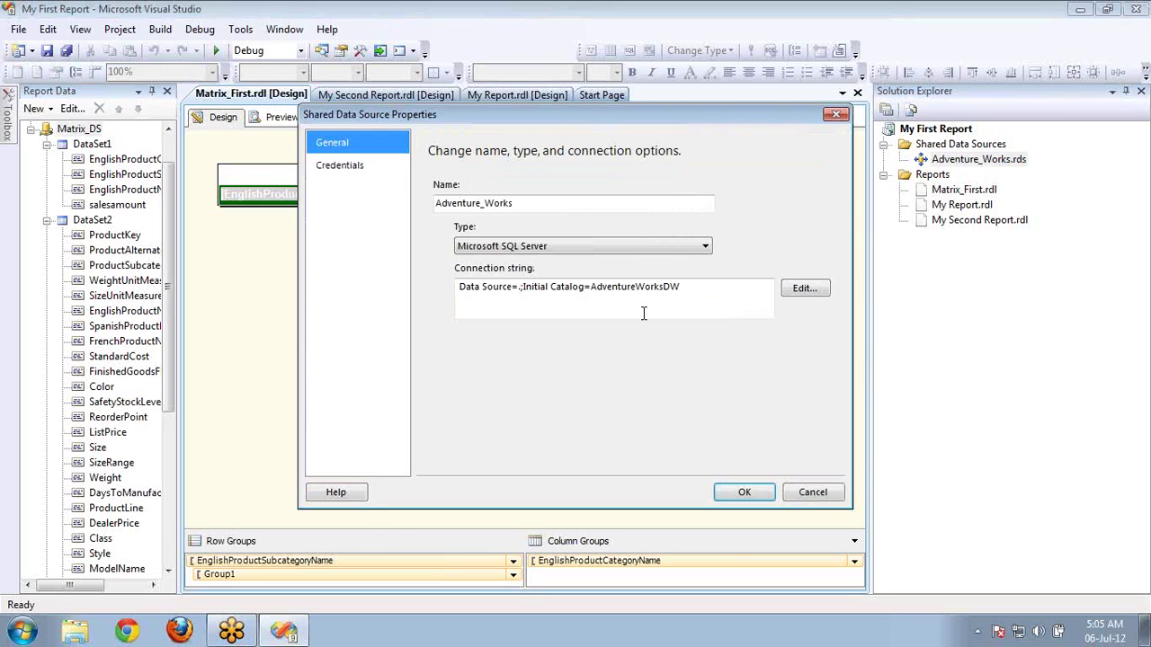
double_click(614, 288)
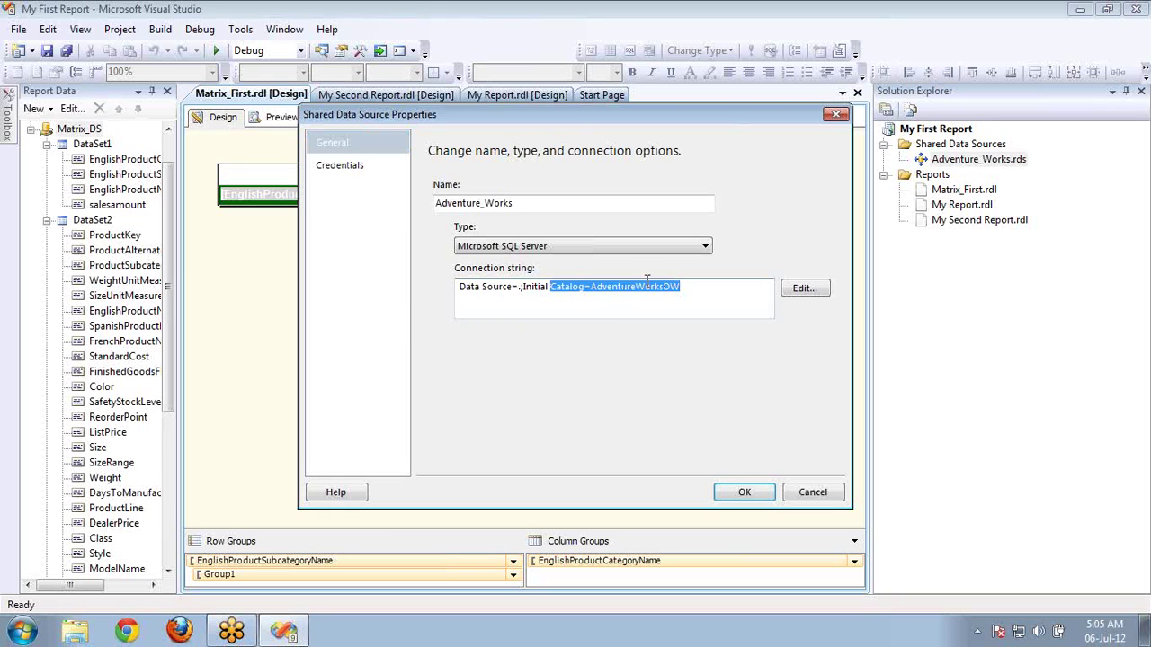
double_click(655, 286)
click(813, 292)
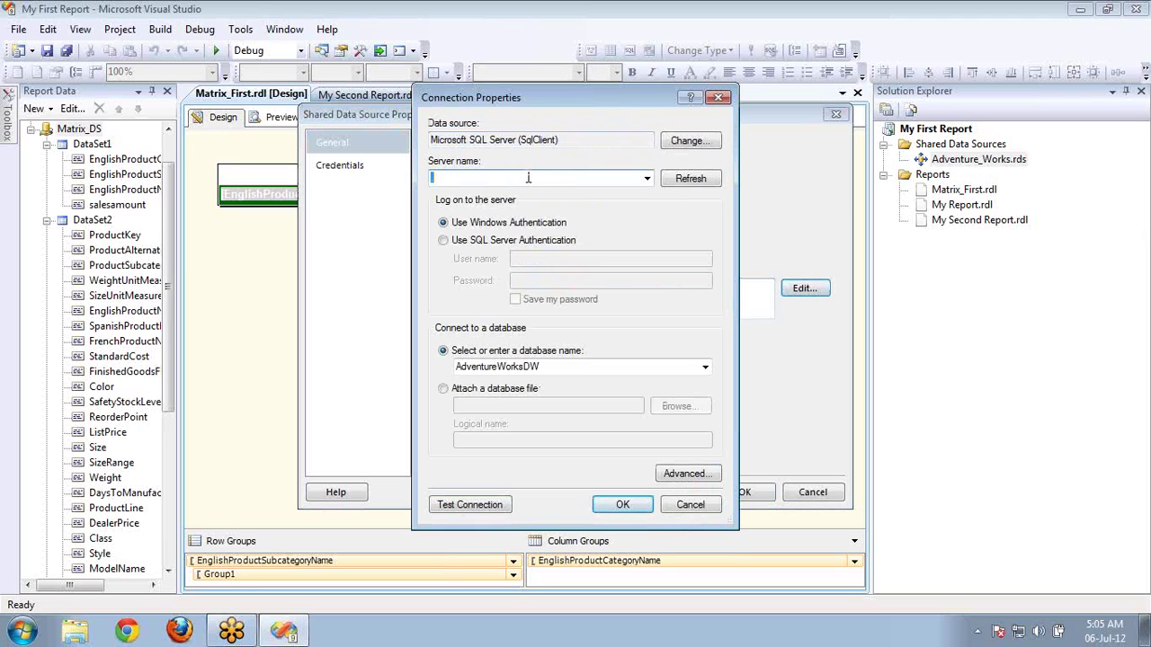
text(.)
click(691, 505)
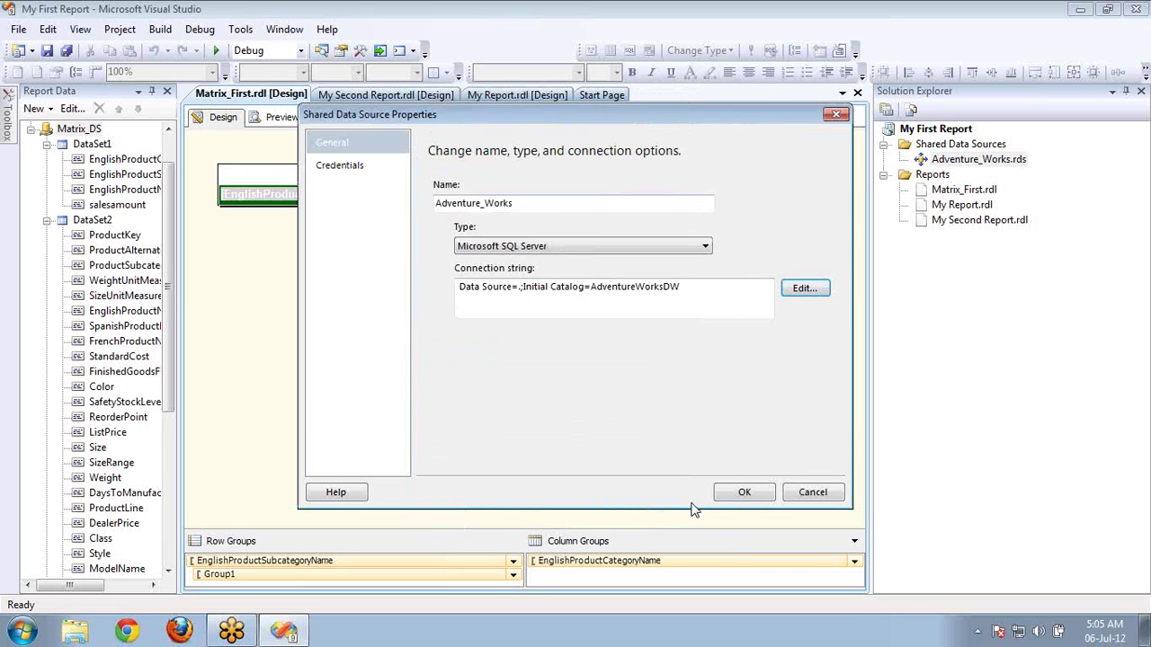
click(815, 494)
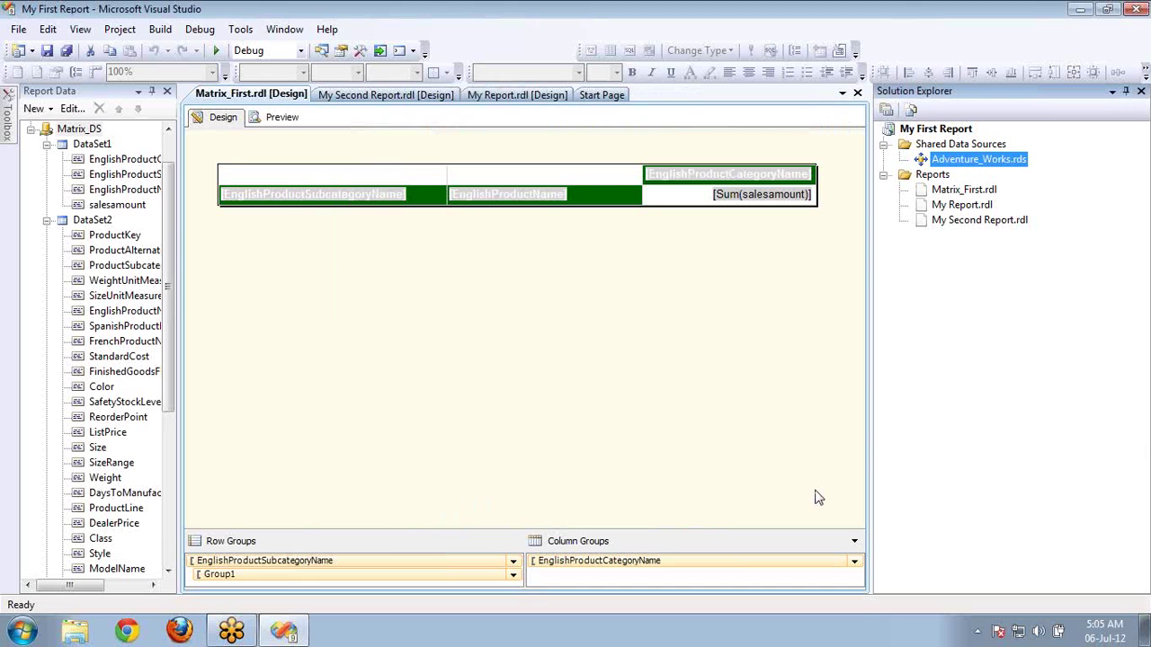
double_click(971, 160)
click(810, 495)
- Try an embedded Microsoft SQL Server connection for Matrix_DS, view its connection properties, and discard the change
double_click(953, 193)
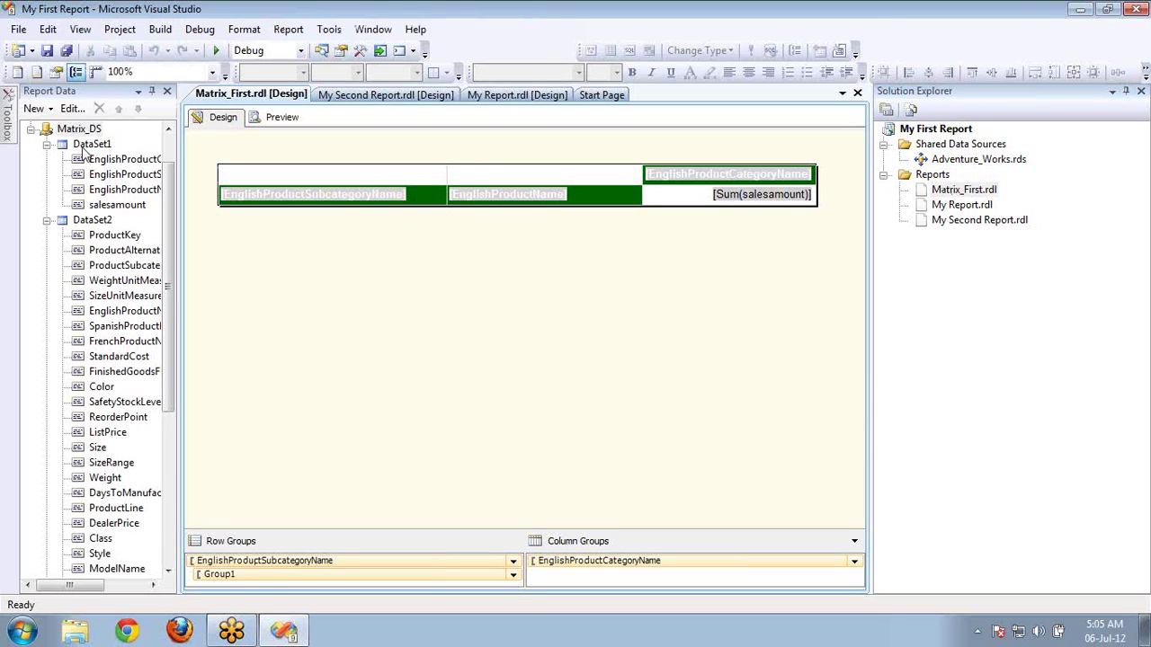
click(54, 108)
click(68, 130)
double_click(68, 130)
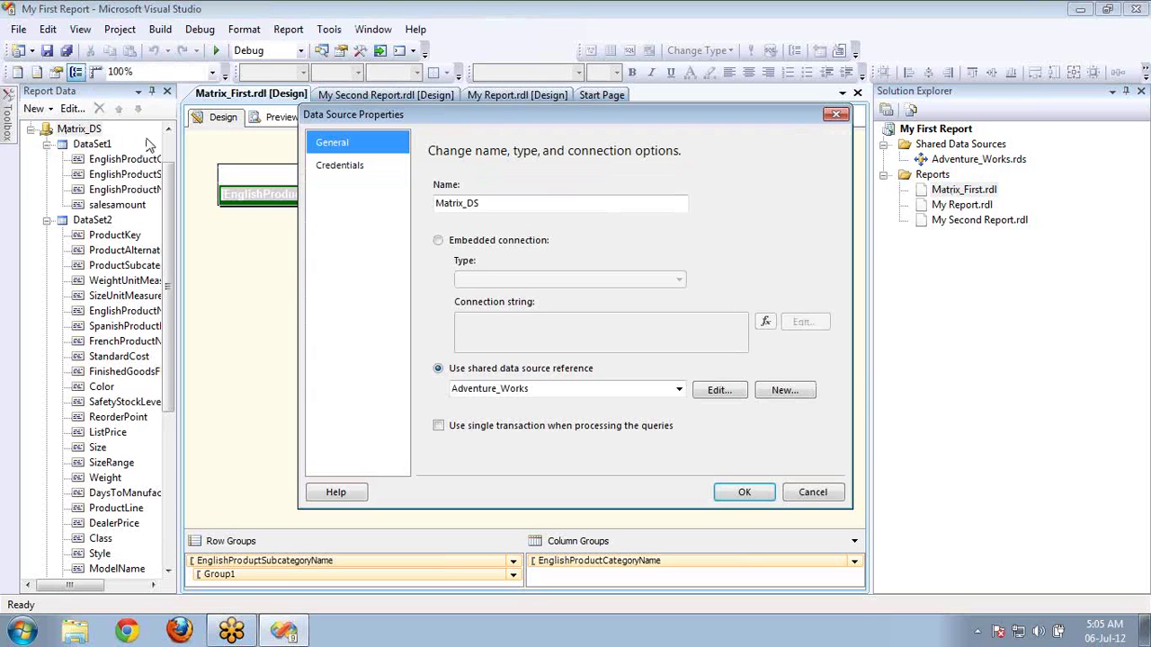
click(454, 241)
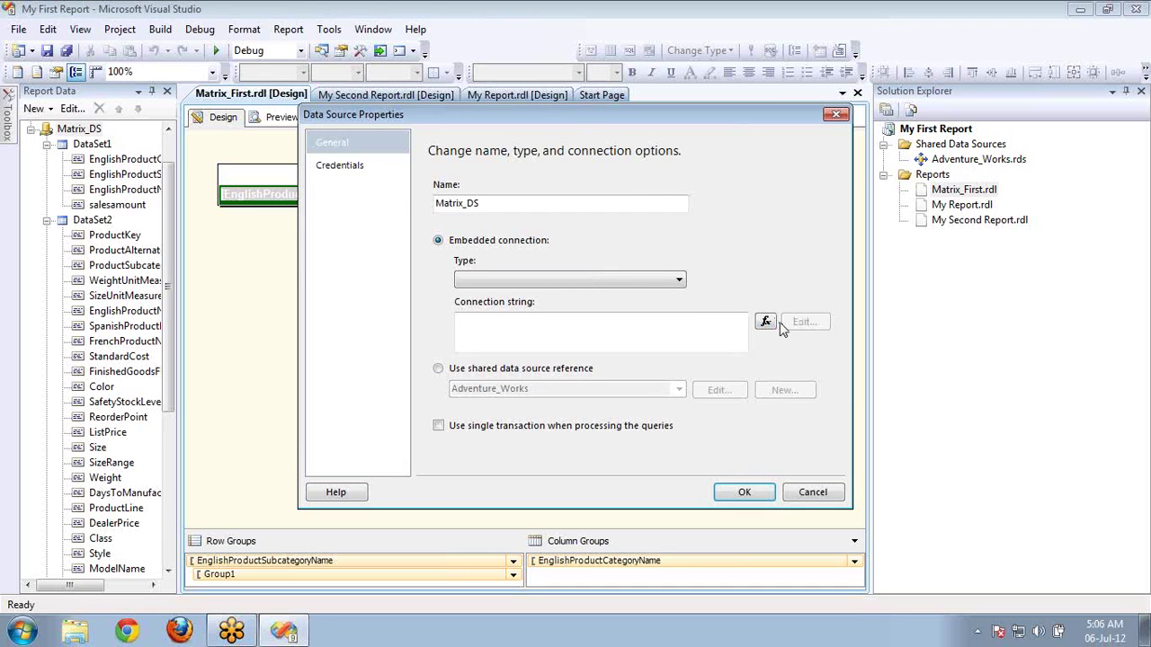
click(662, 282)
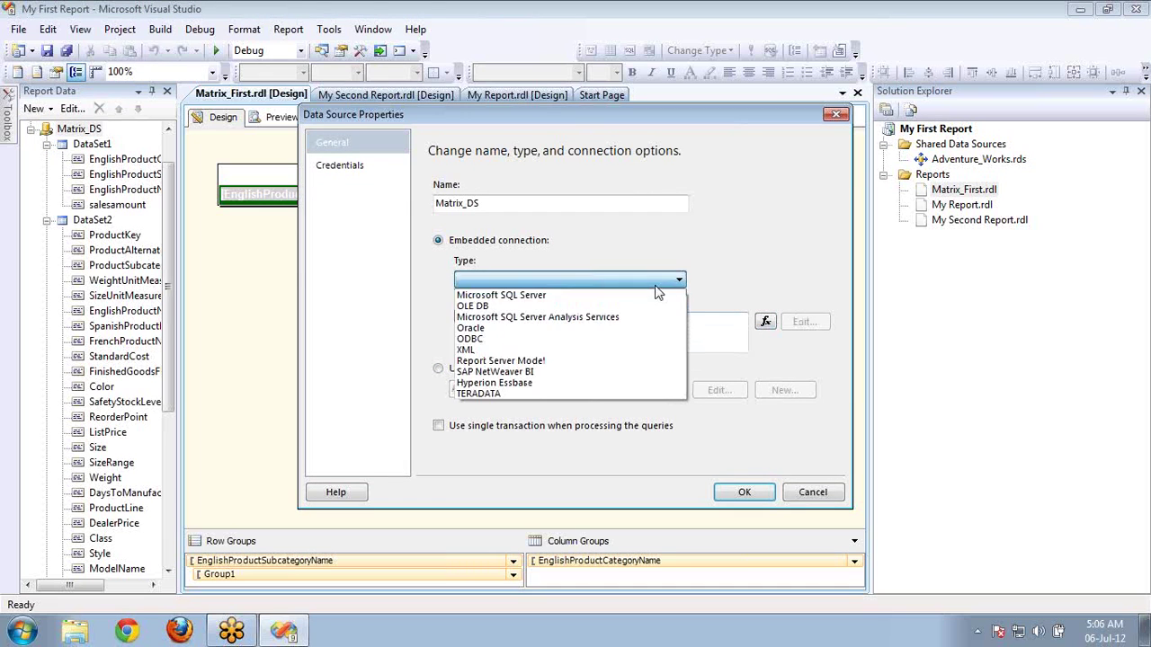
click(609, 300)
click(814, 322)
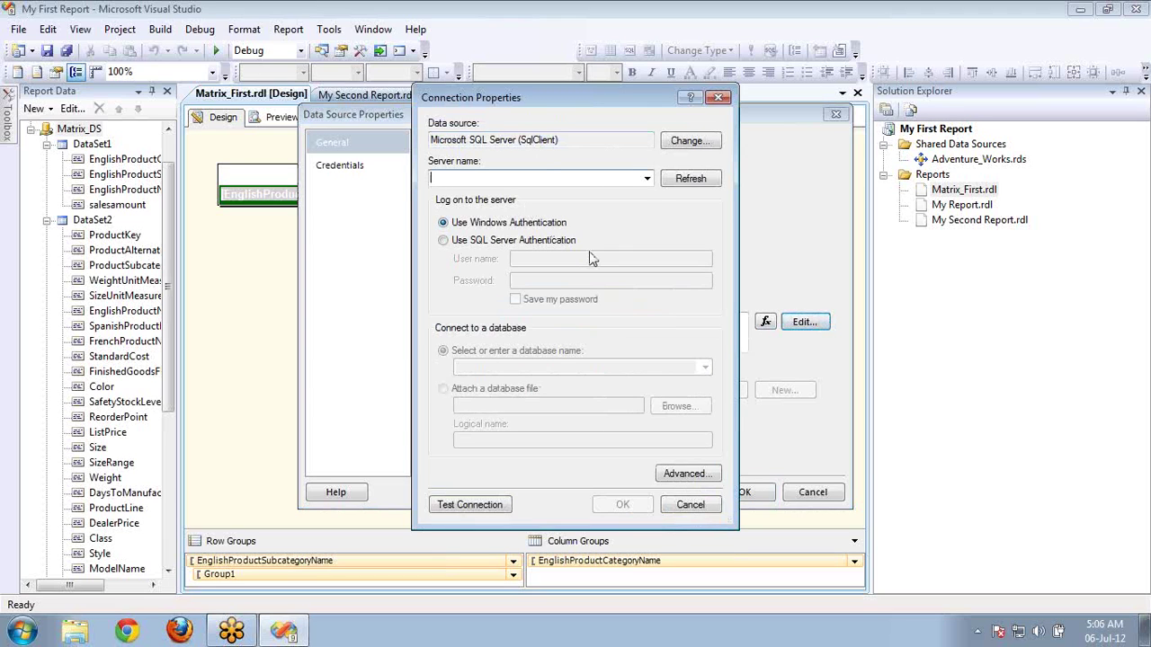
click(720, 99)
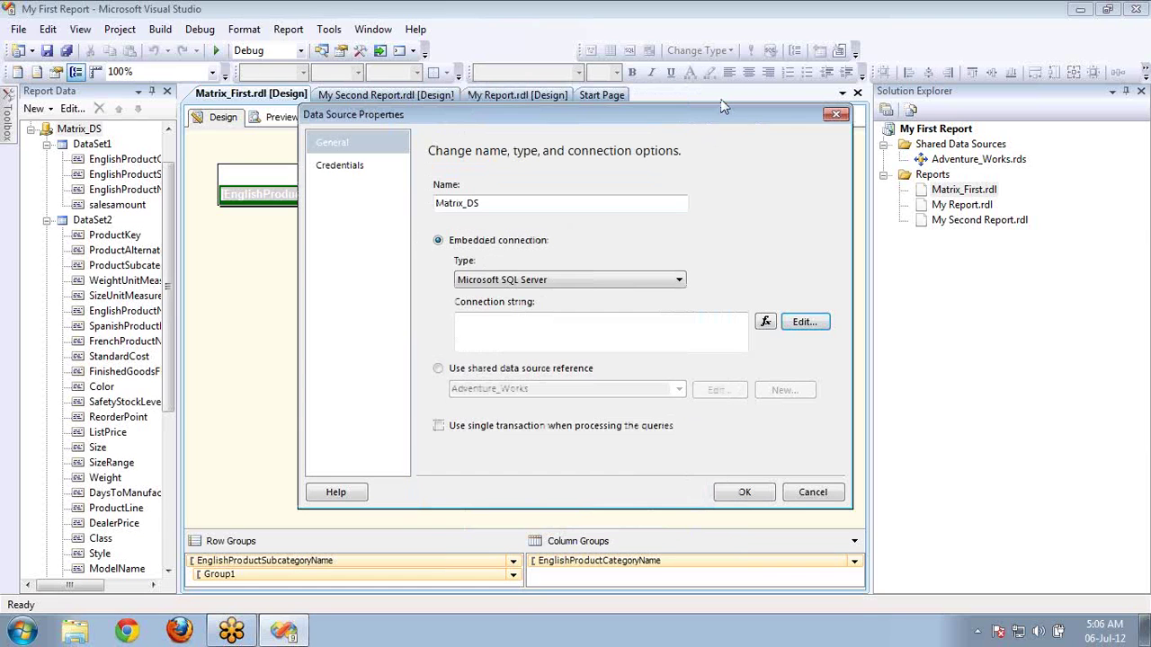
click(836, 114)
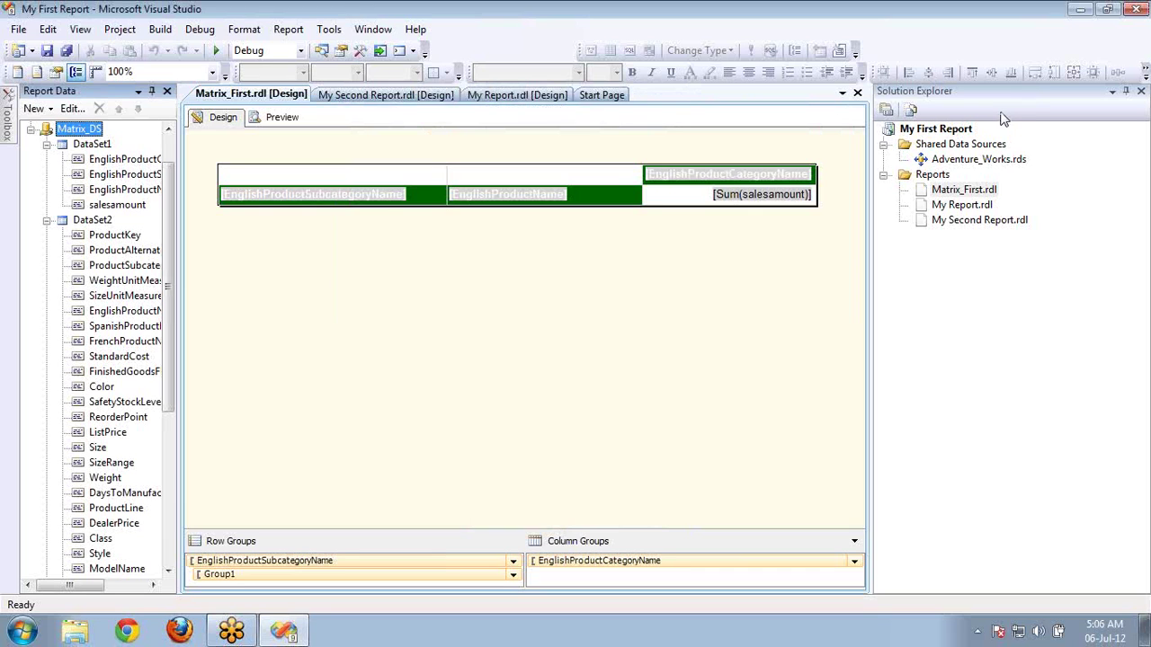
- Preview the Matrix_First report, close the build output, and look through the Sub Category parameter's choices
click(282, 117)
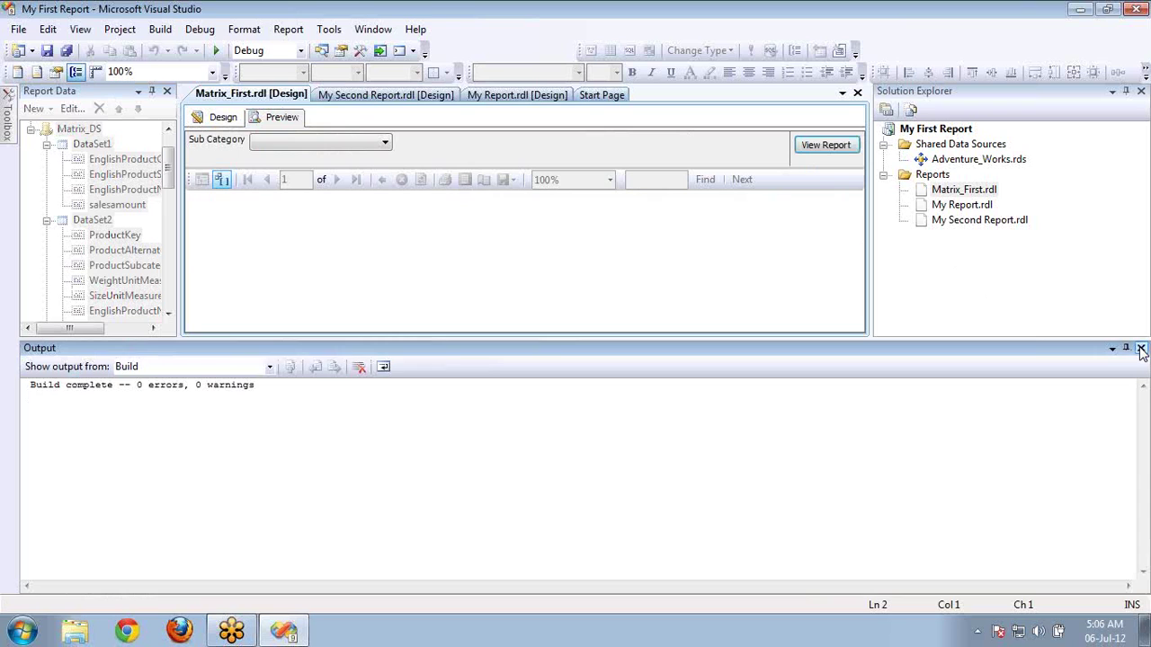
click(1141, 350)
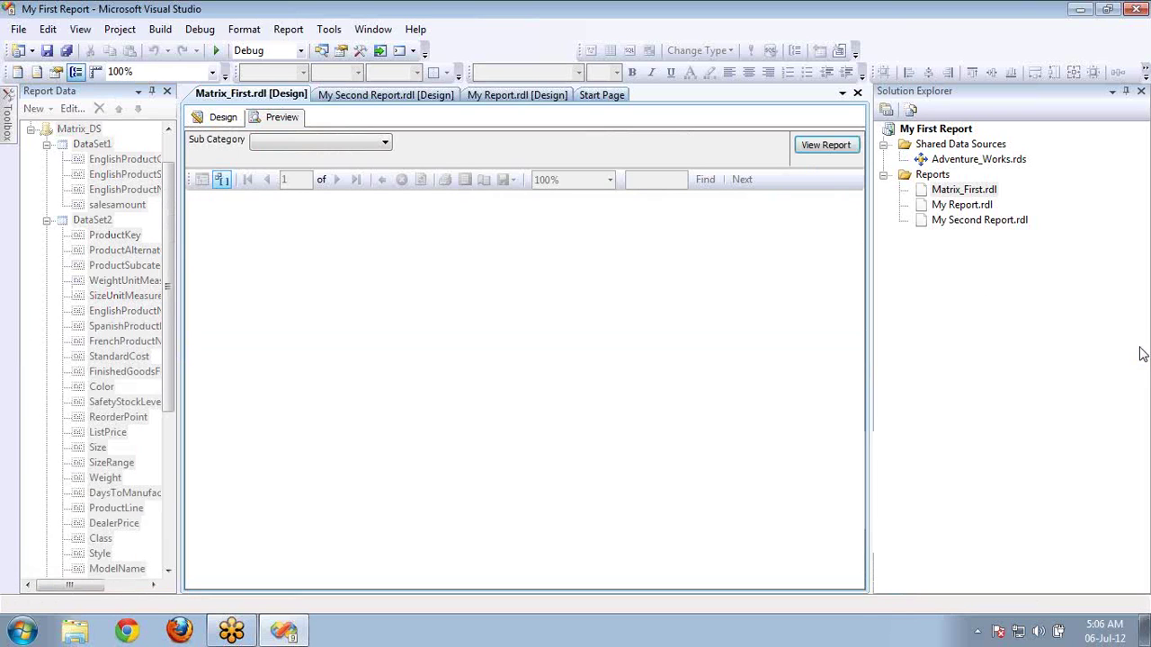
click(384, 144)
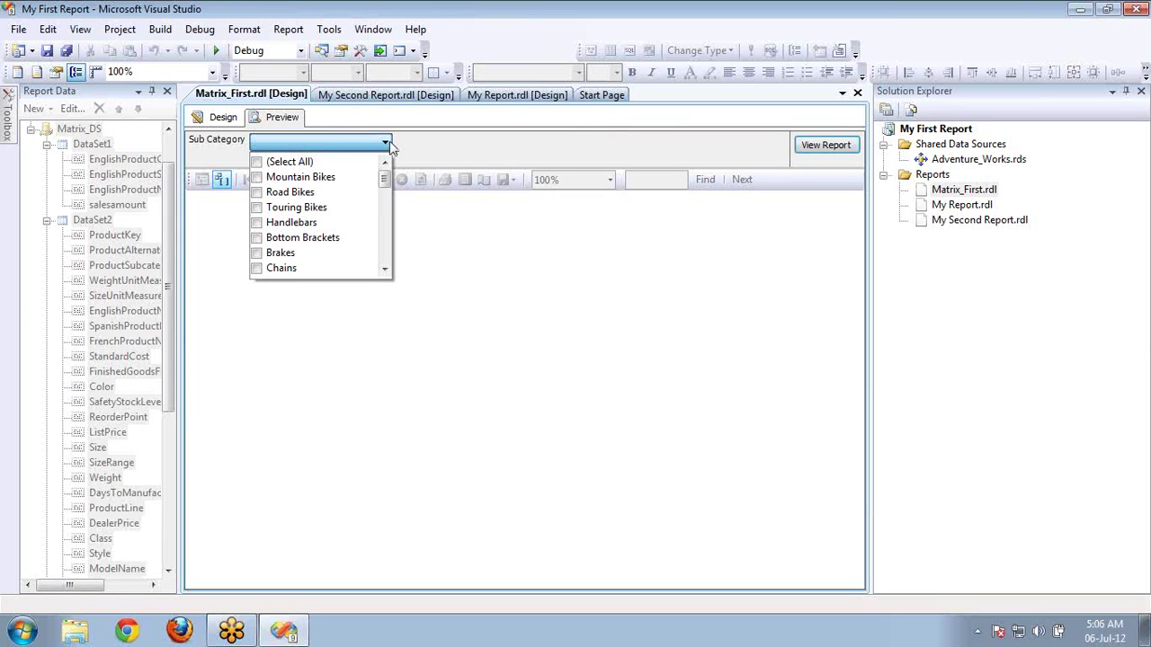
click(387, 146)
click(216, 122)
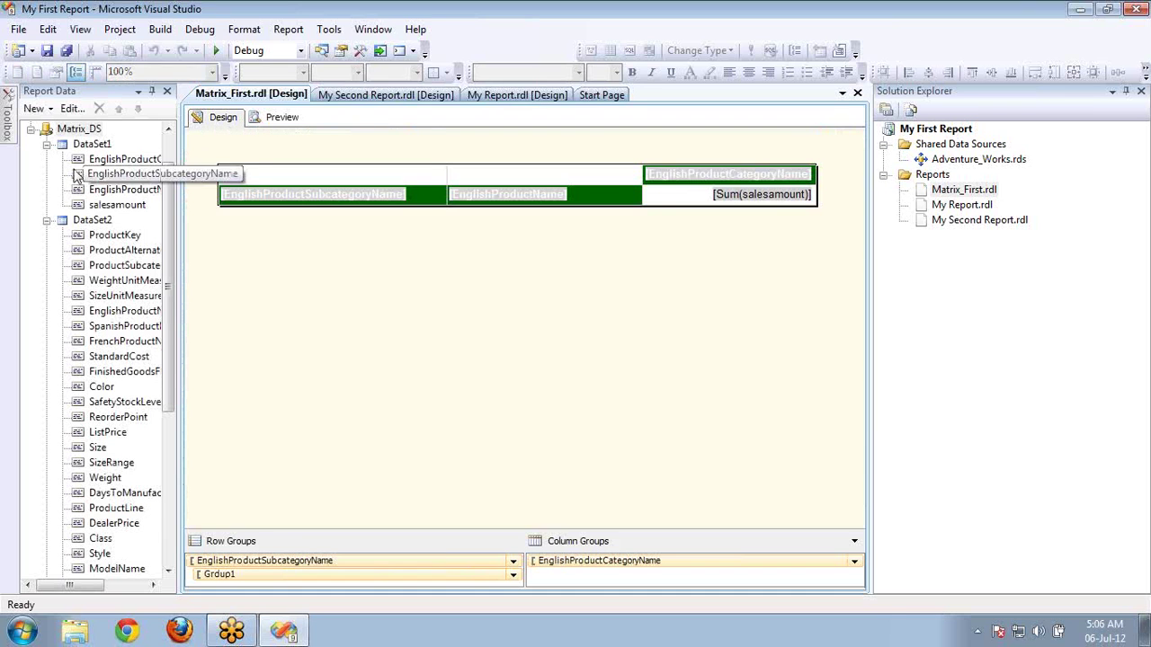
click(79, 146)
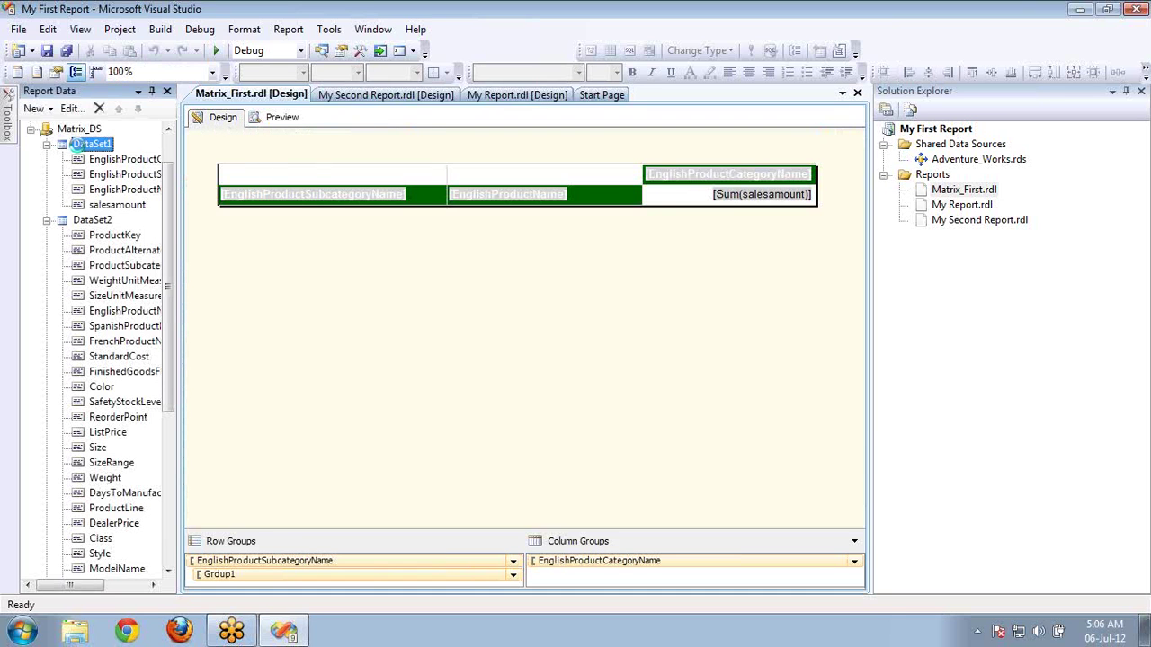
double_click(78, 147)
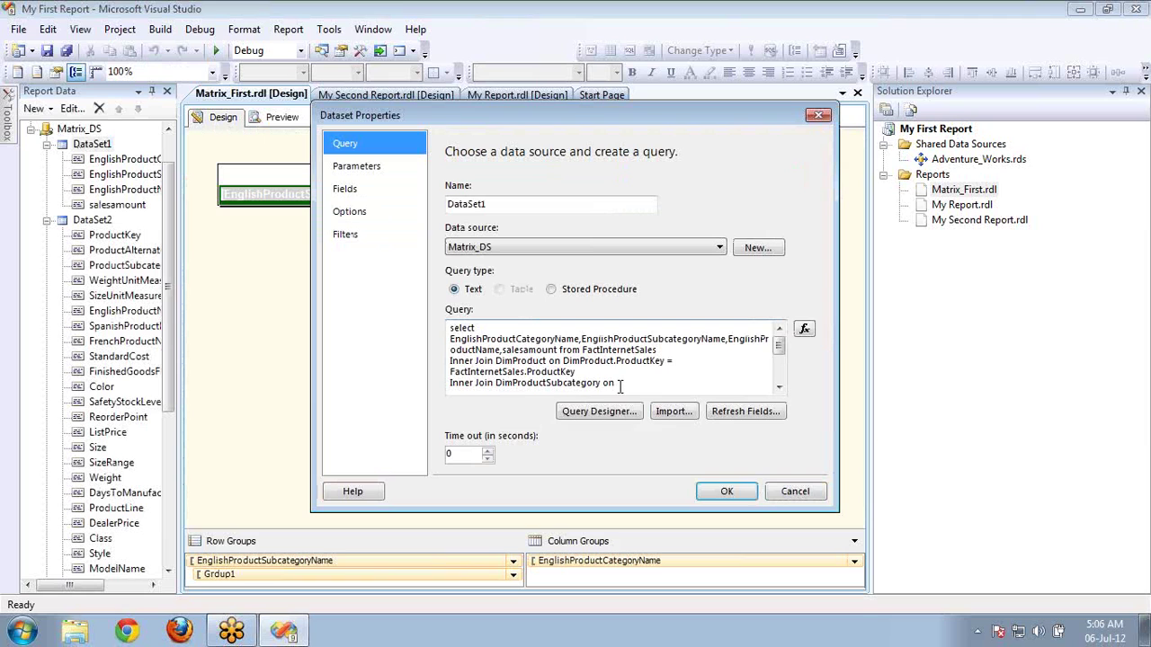
click(665, 371)
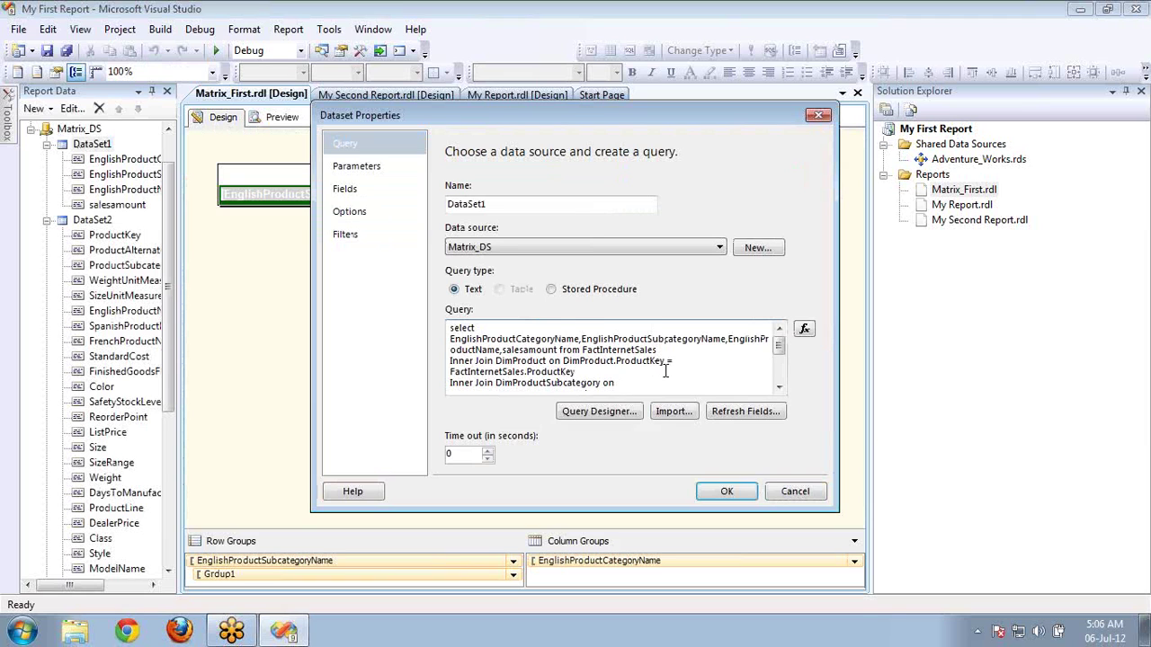
scroll(665, 371, down, 3)
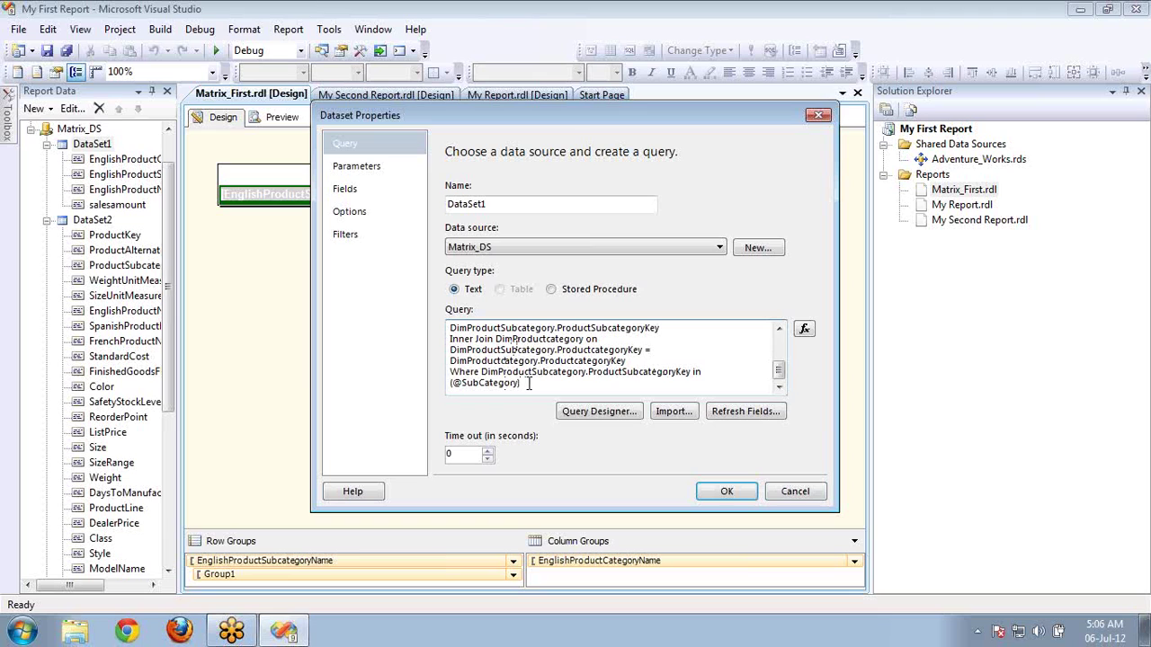
drag(528, 383, 453, 383)
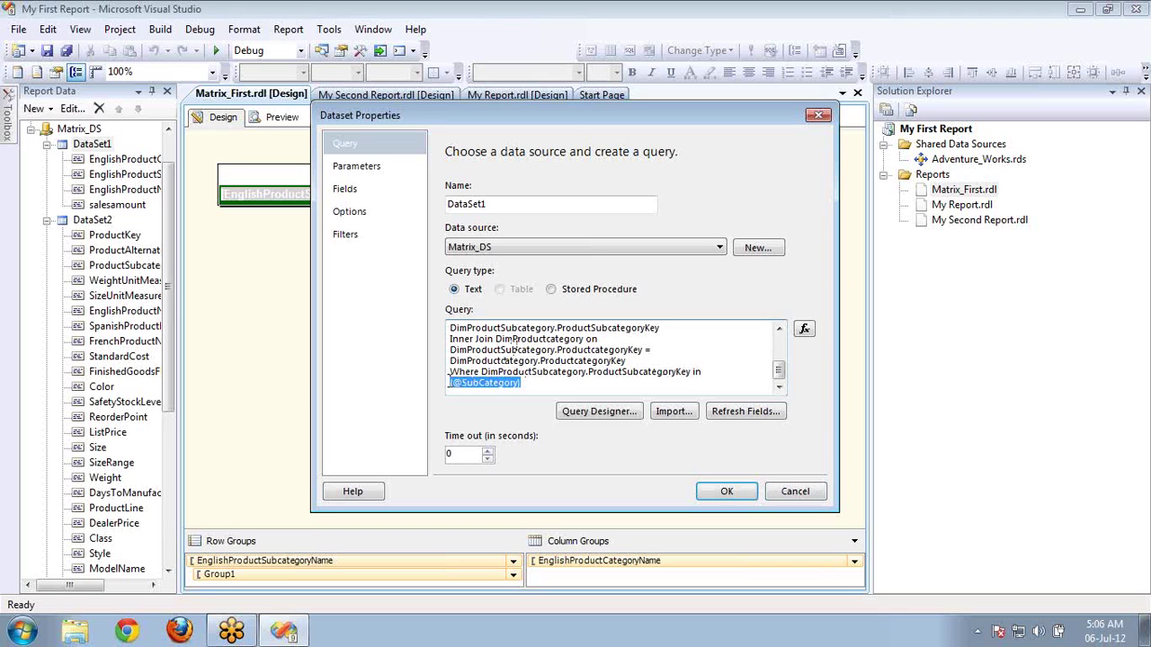
click(357, 166)
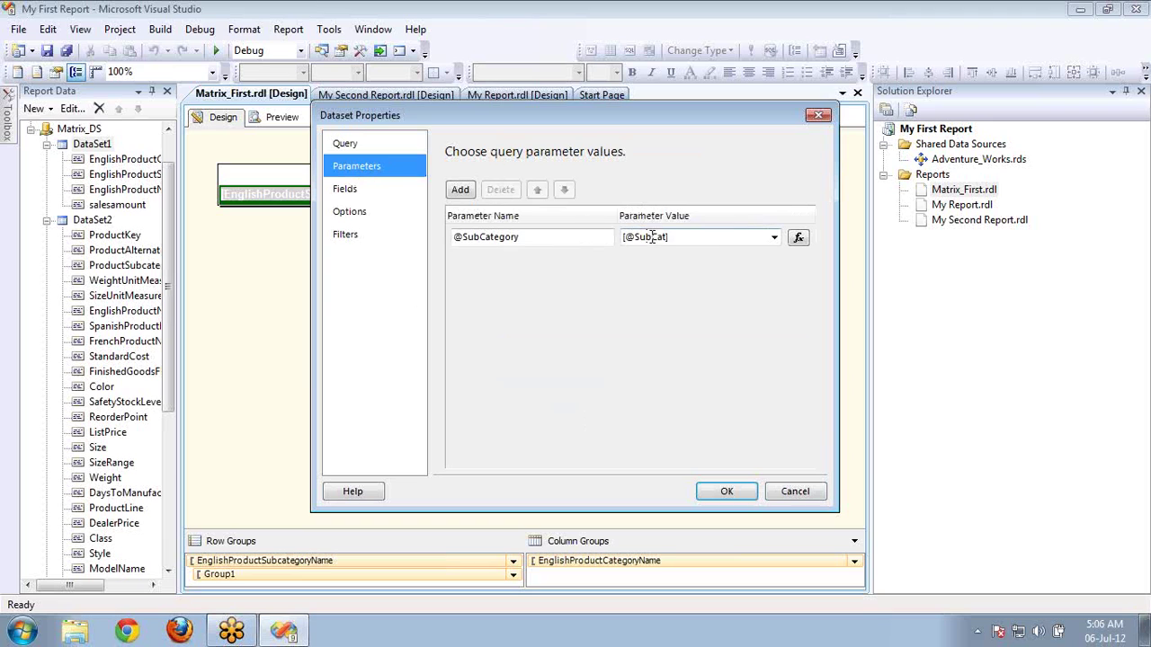
double_click(637, 237)
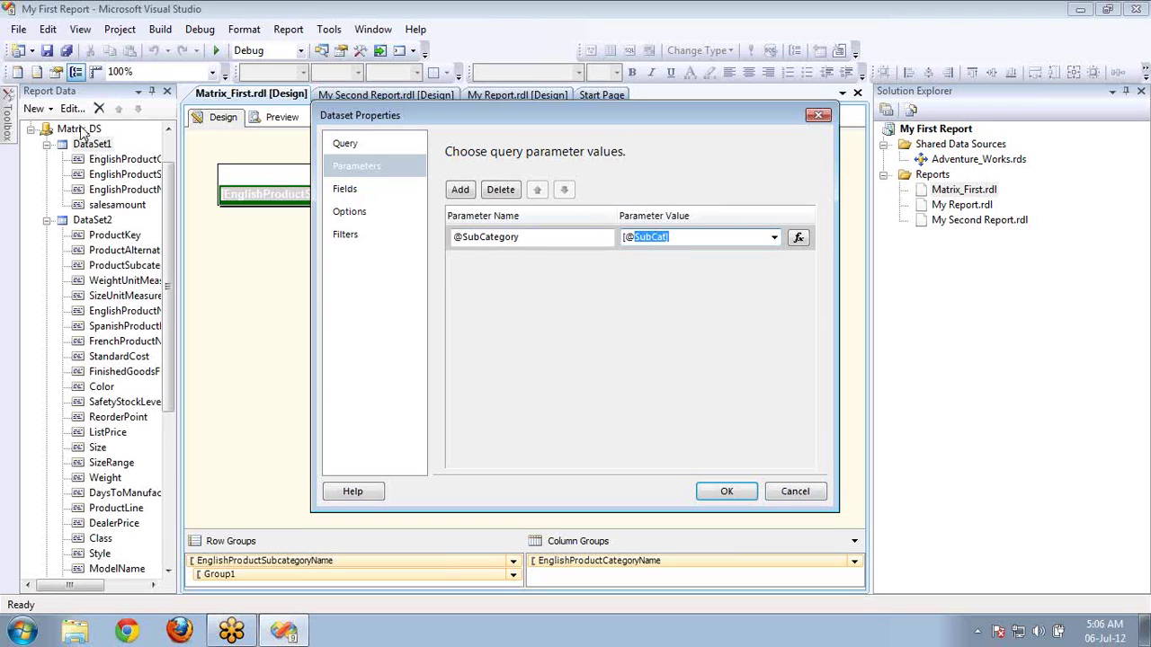
click(805, 495)
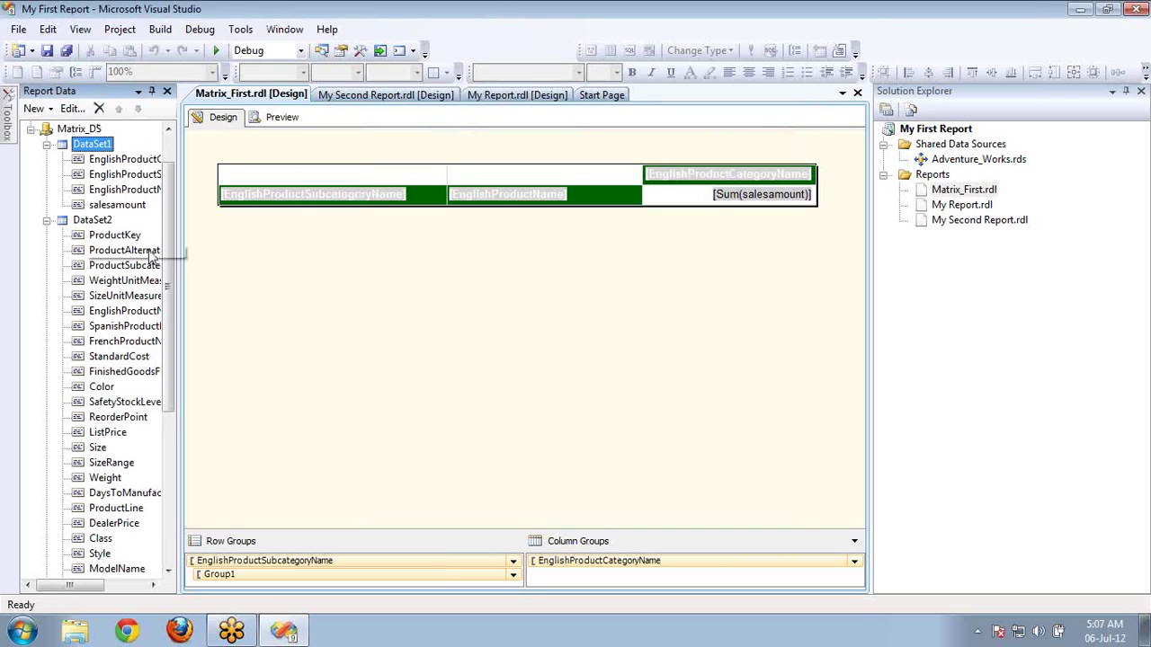
- Collapse the DataSet2 fields, then preview the report and check the order of the Sub Category choices
click(47, 221)
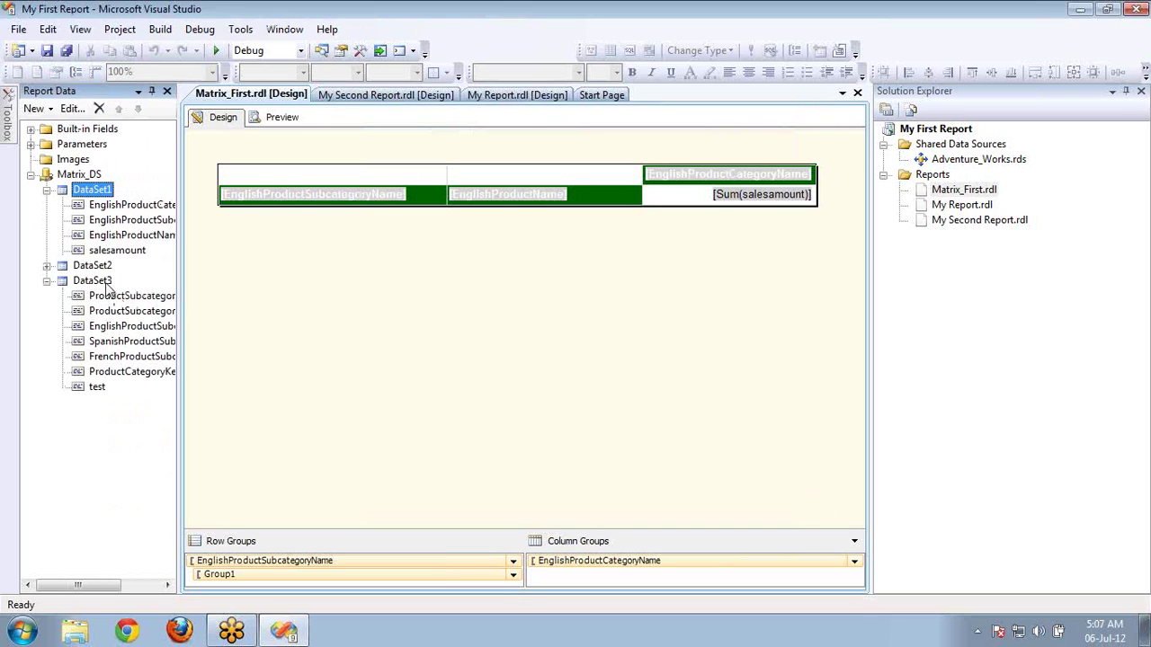
click(281, 118)
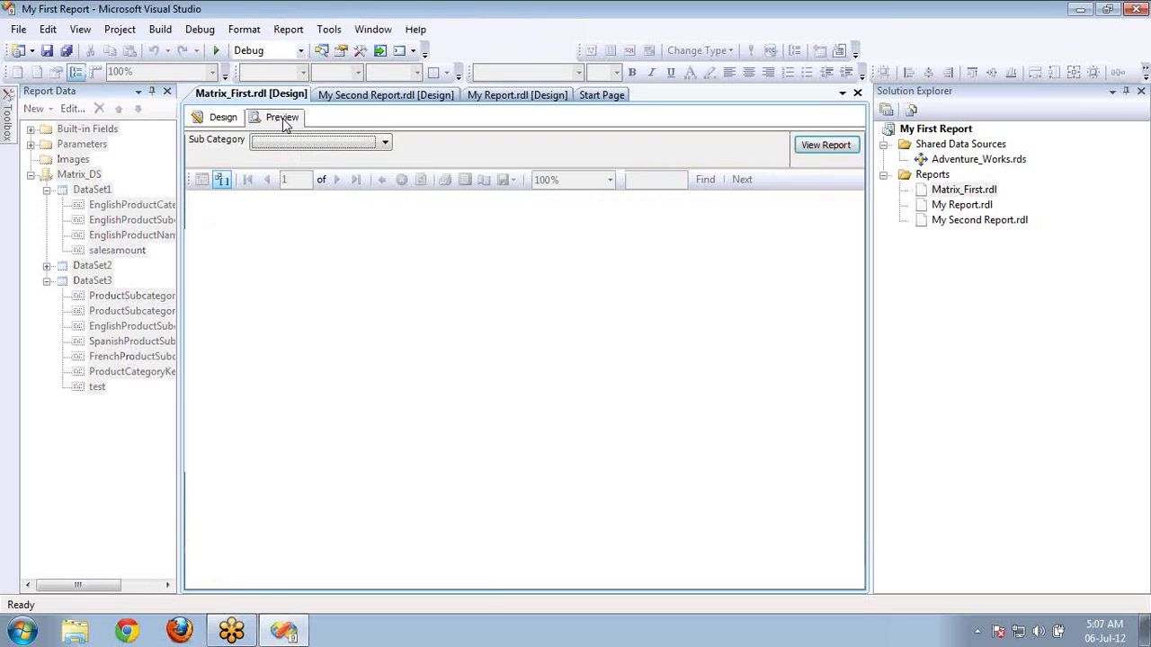
click(311, 144)
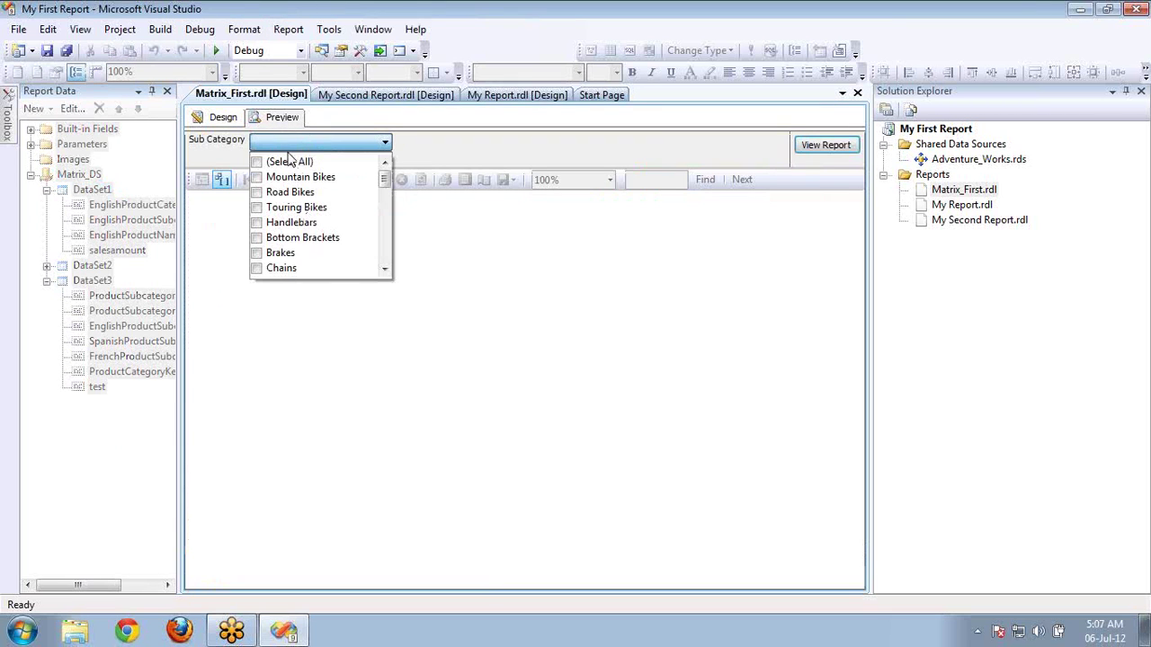
click(438, 151)
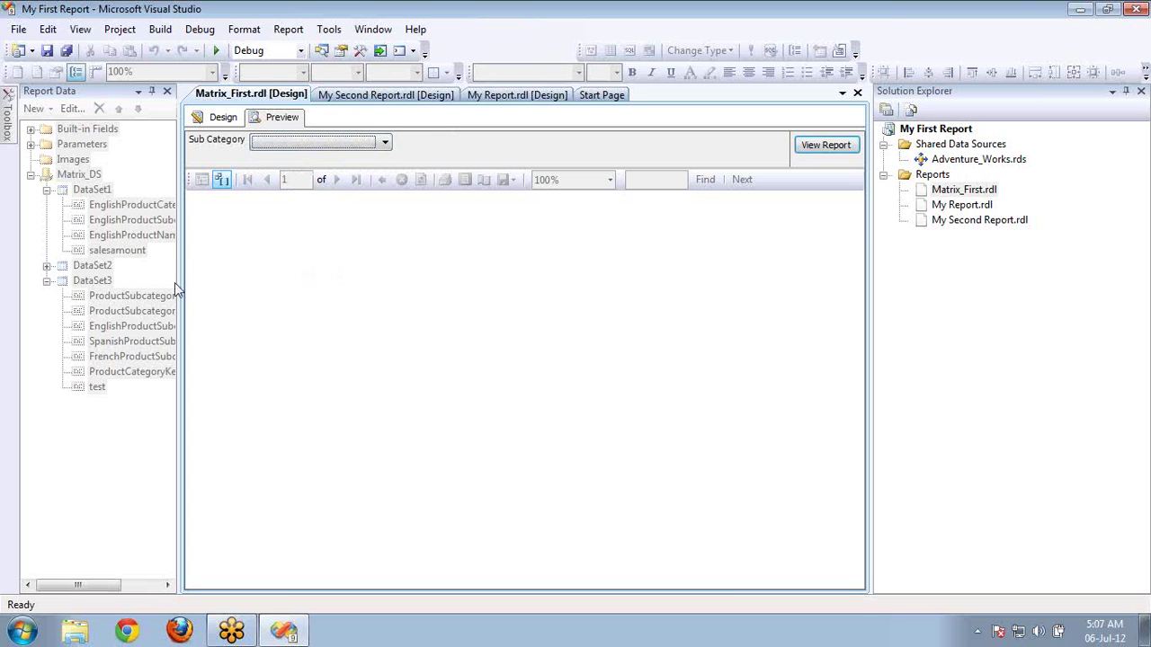
- Extend DataSet3's query on DimProductSubcategory with "Order by EnglishProductSubcategoryName" and save the dataset
click(229, 125)
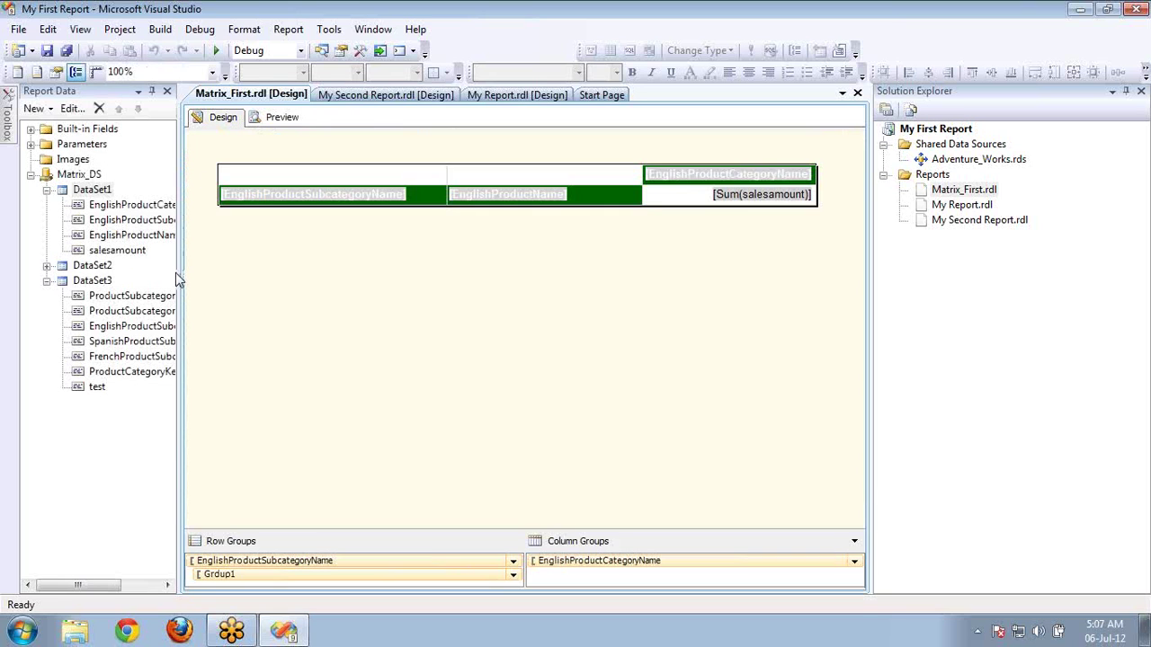
double_click(85, 283)
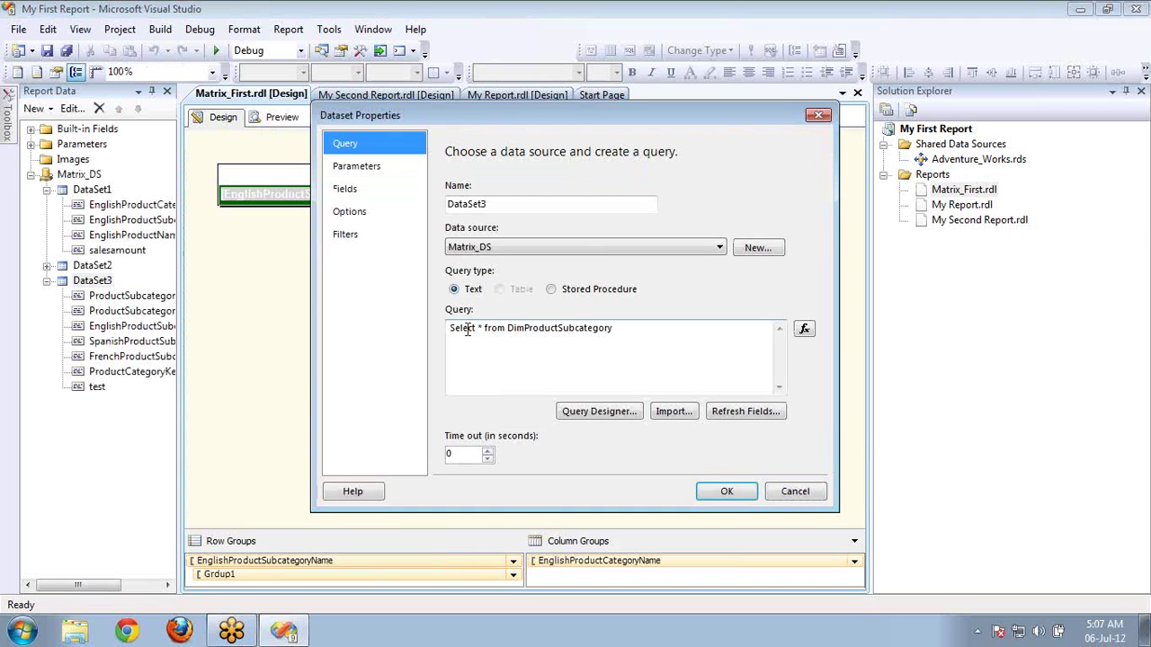
click(626, 330)
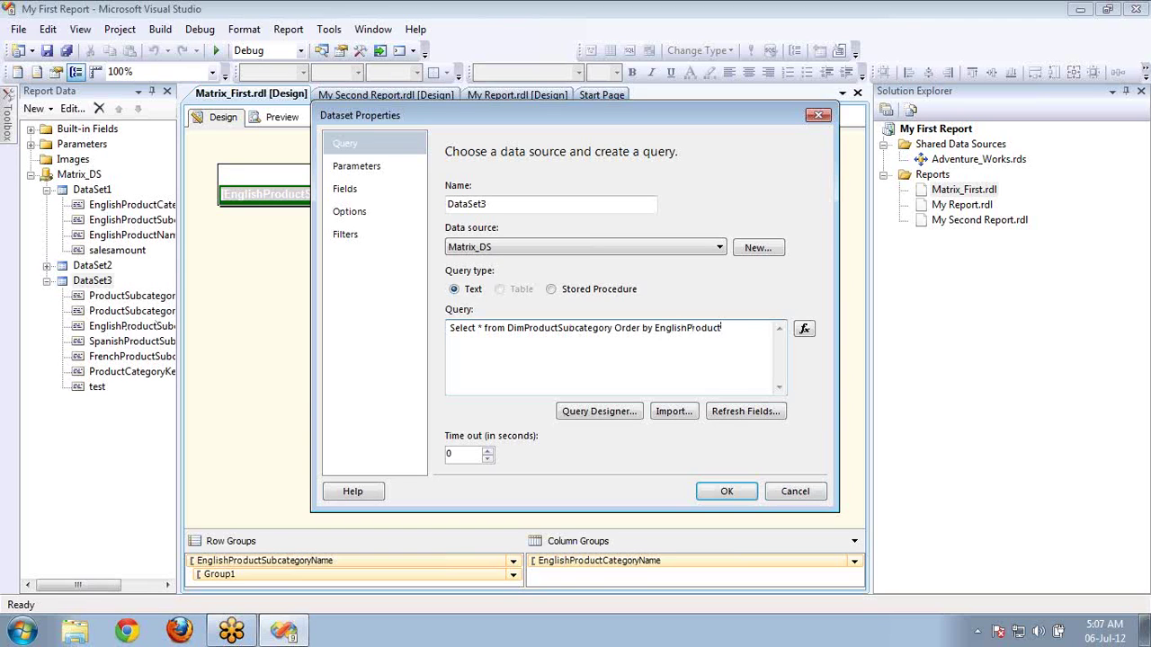
text(egoryName)
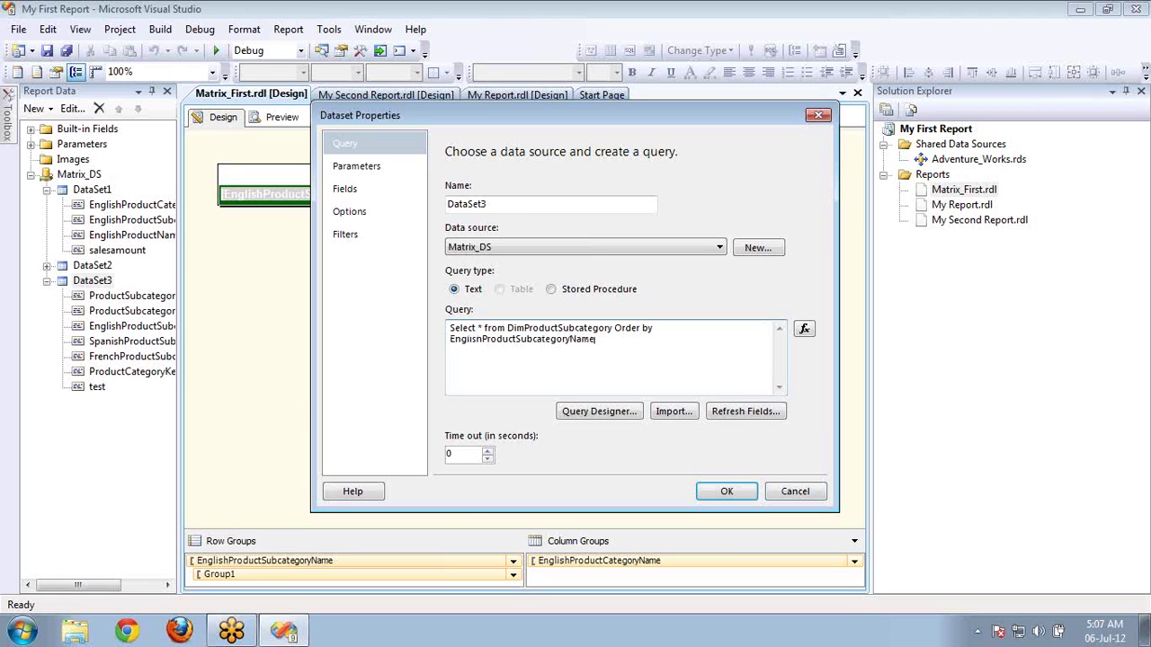
click(725, 497)
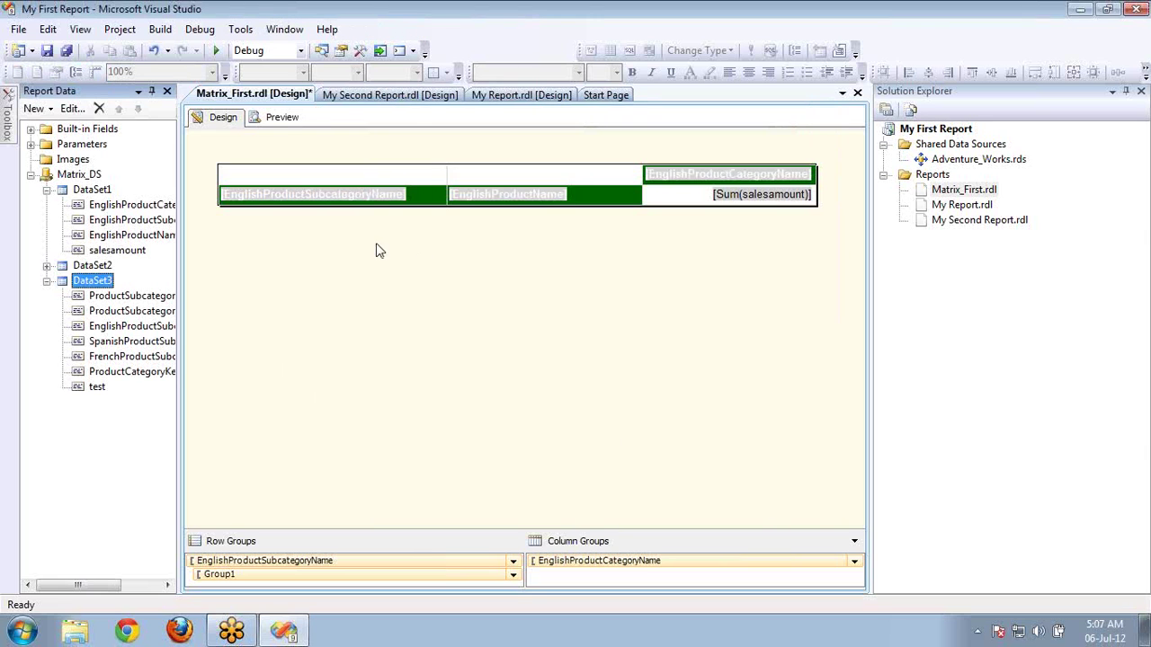
- Preview the report again and look through the order of the Sub Category choices
click(281, 117)
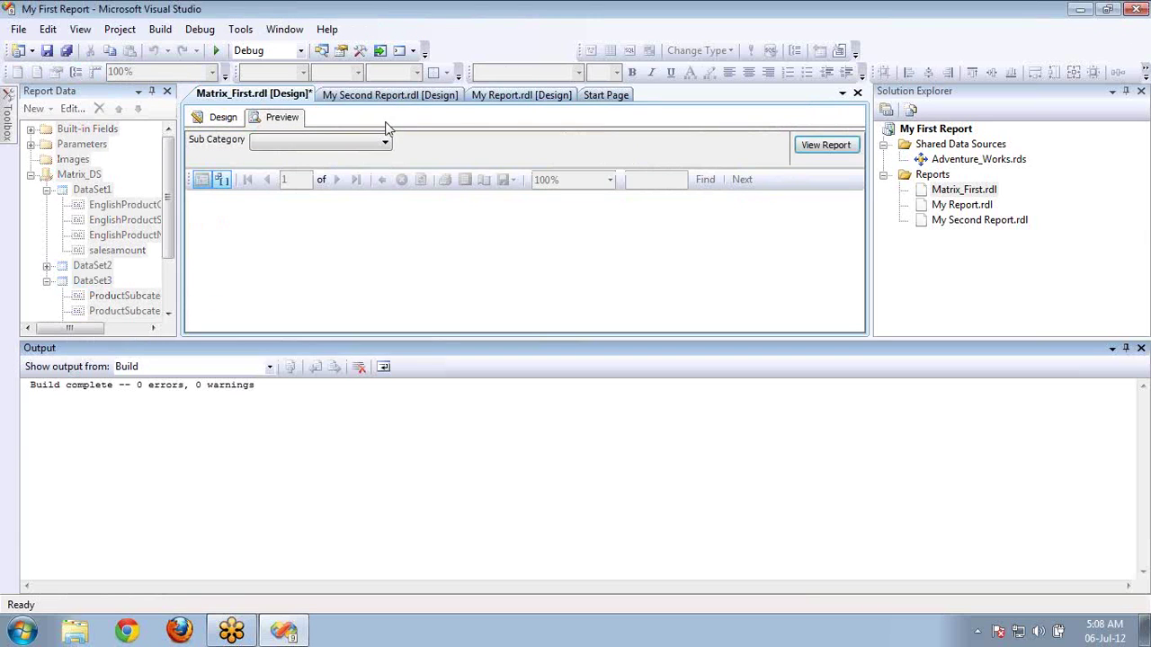
click(381, 144)
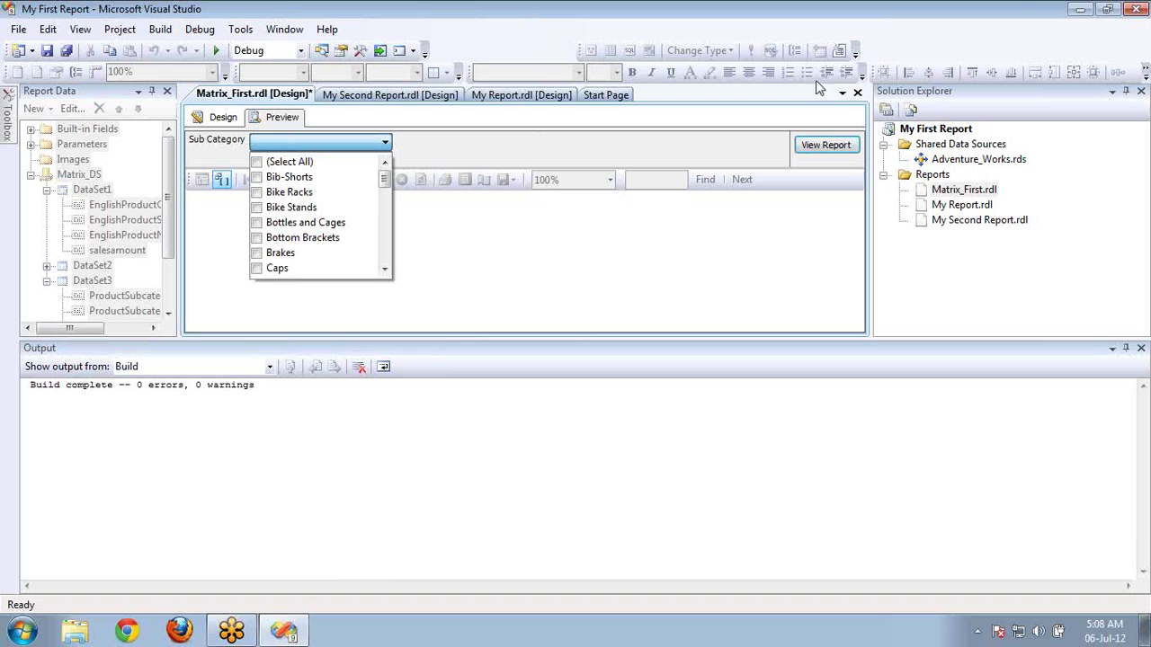
click(1146, 50)
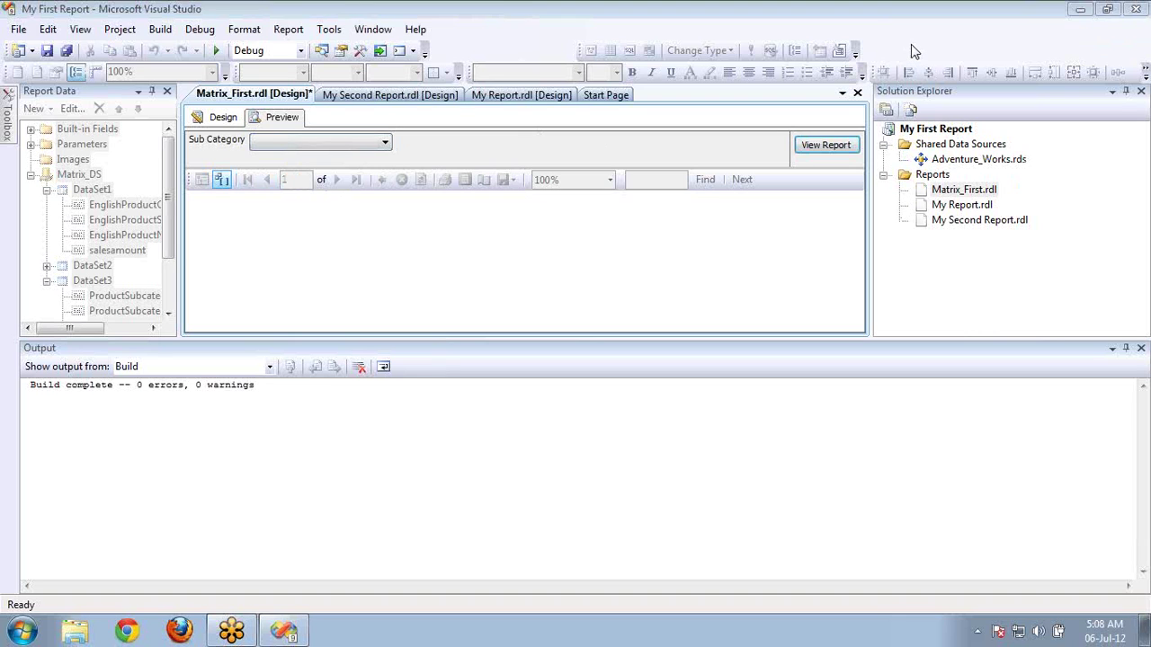
click(384, 143)
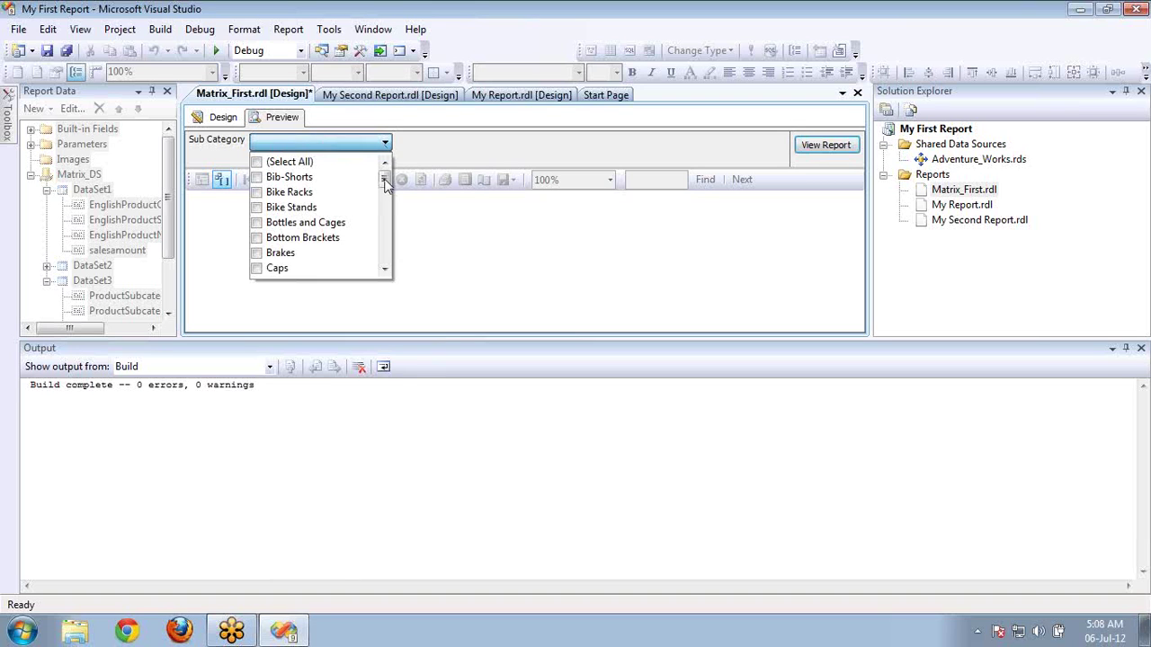
click(385, 182)
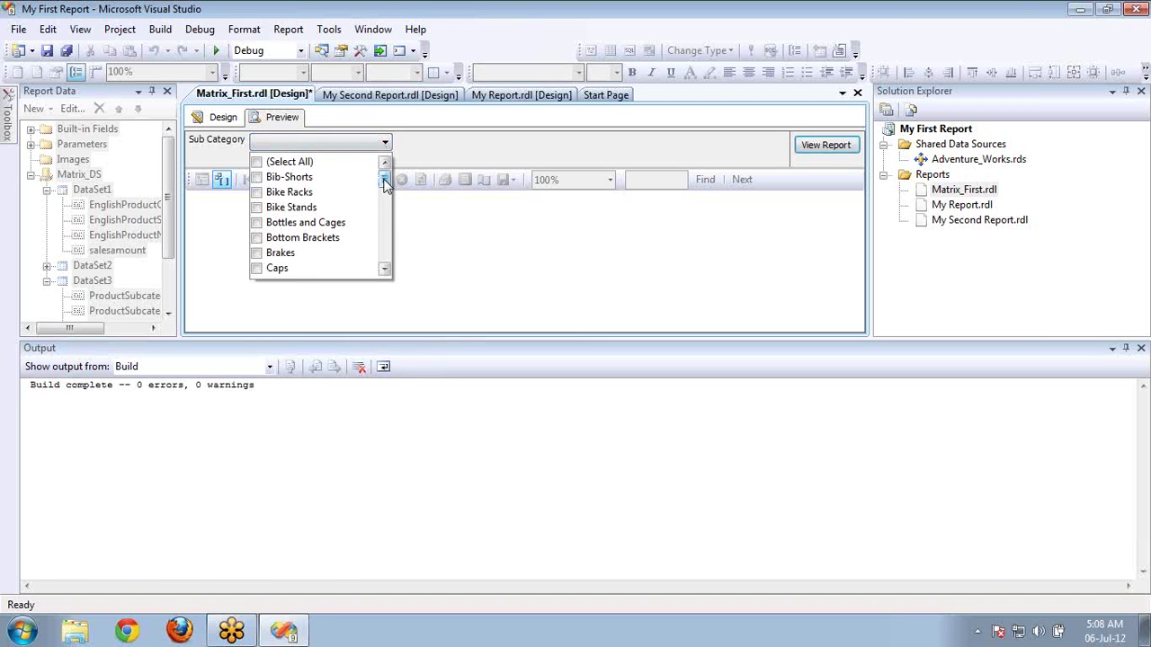
drag(384, 182, 389, 247)
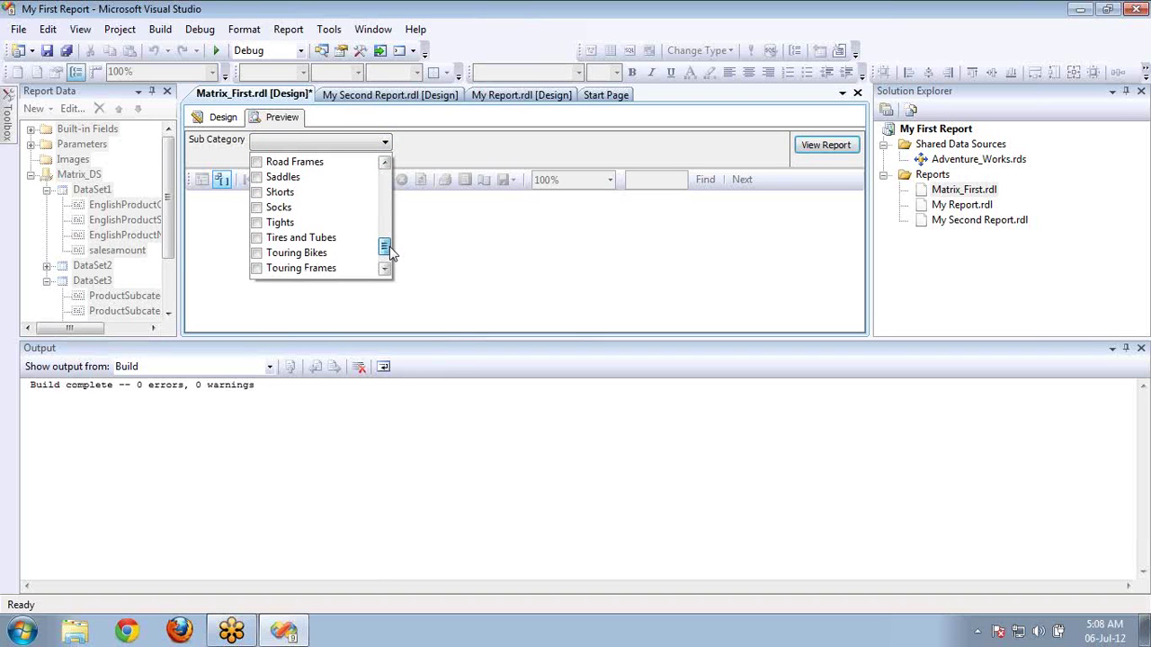
- Run the report for the Socks subcategory and close the build output
click(278, 208)
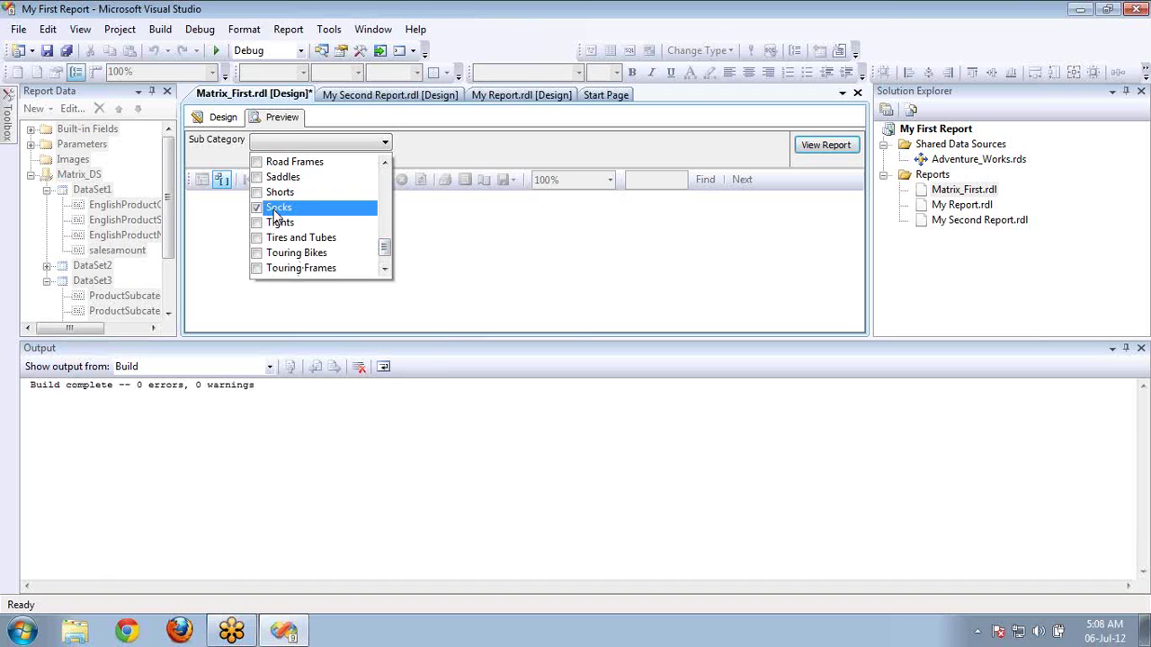
click(816, 146)
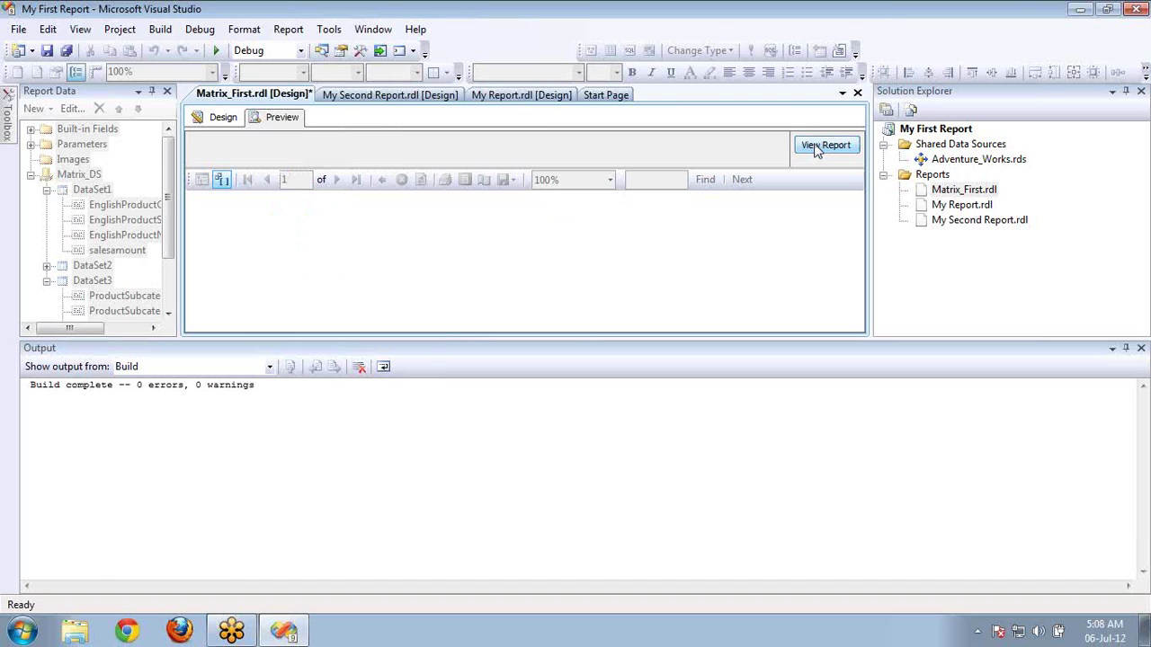
click(1141, 349)
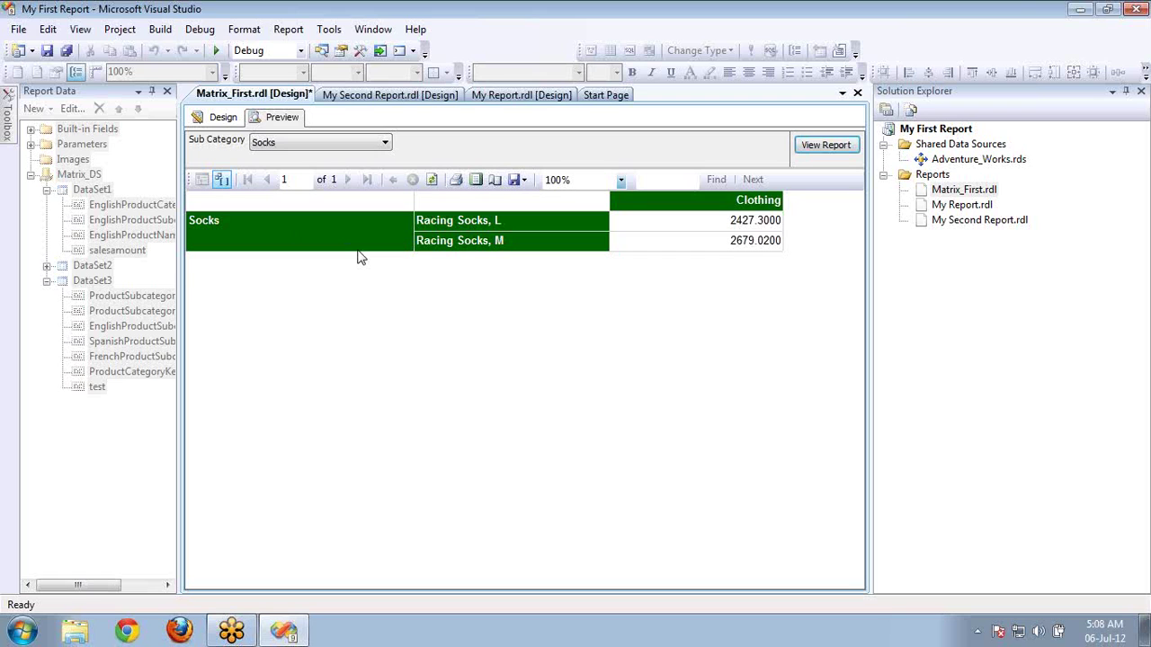
- Return to the report design and inspect the SubCat parameter's general settings and available values without saving changes
click(215, 120)
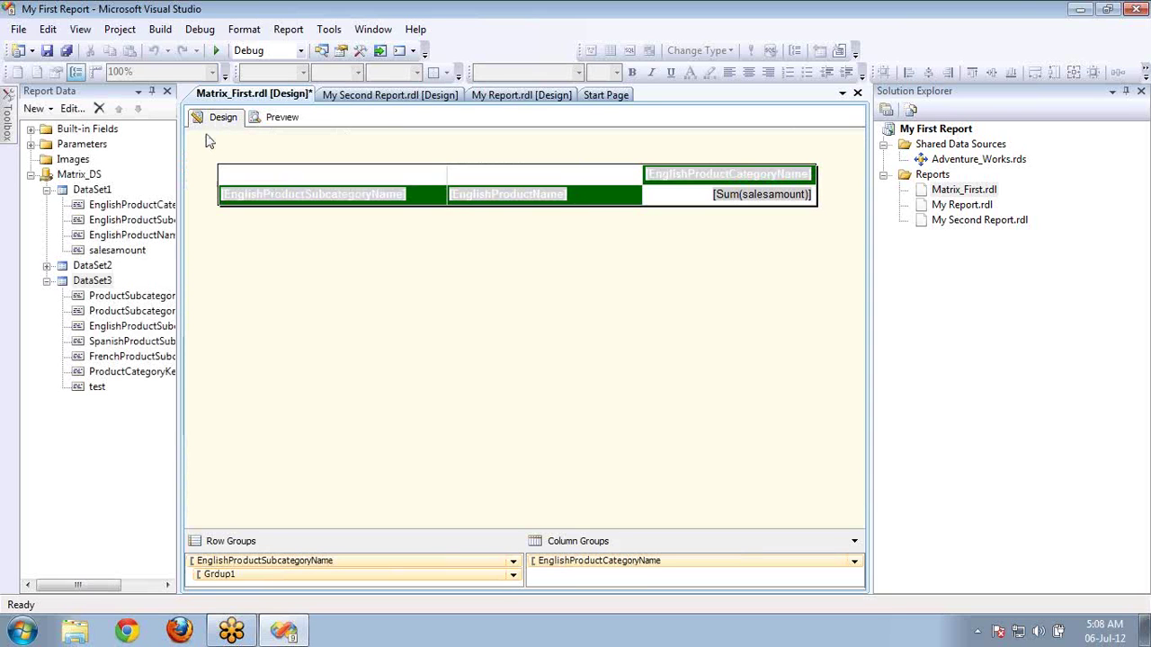
click(127, 299)
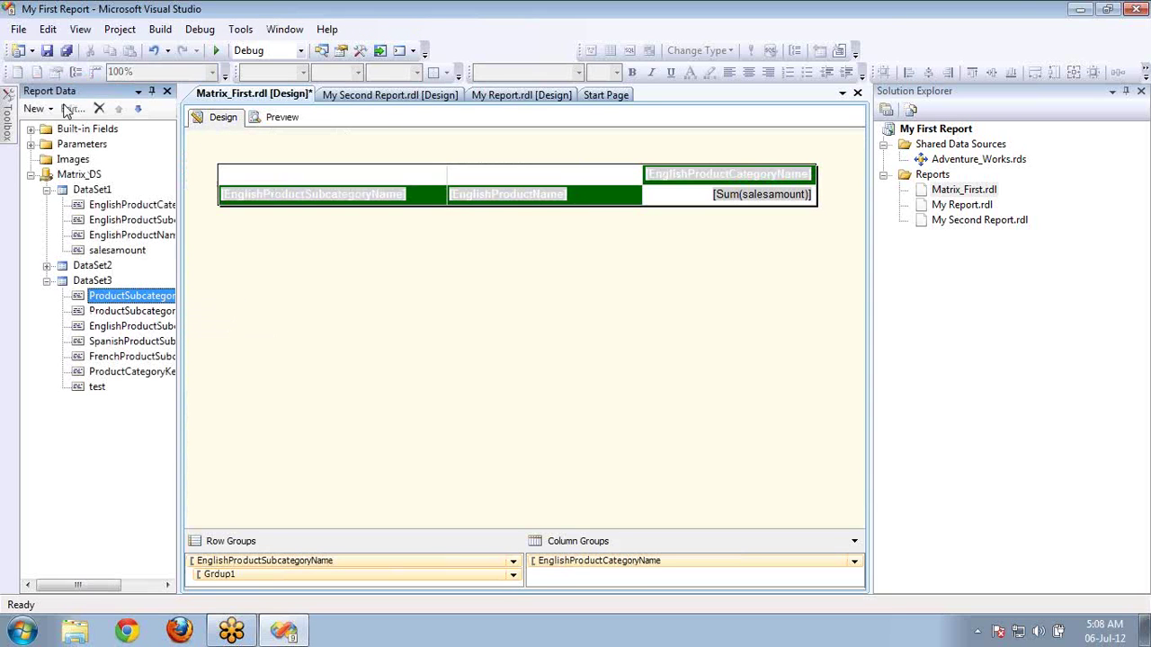
click(94, 280)
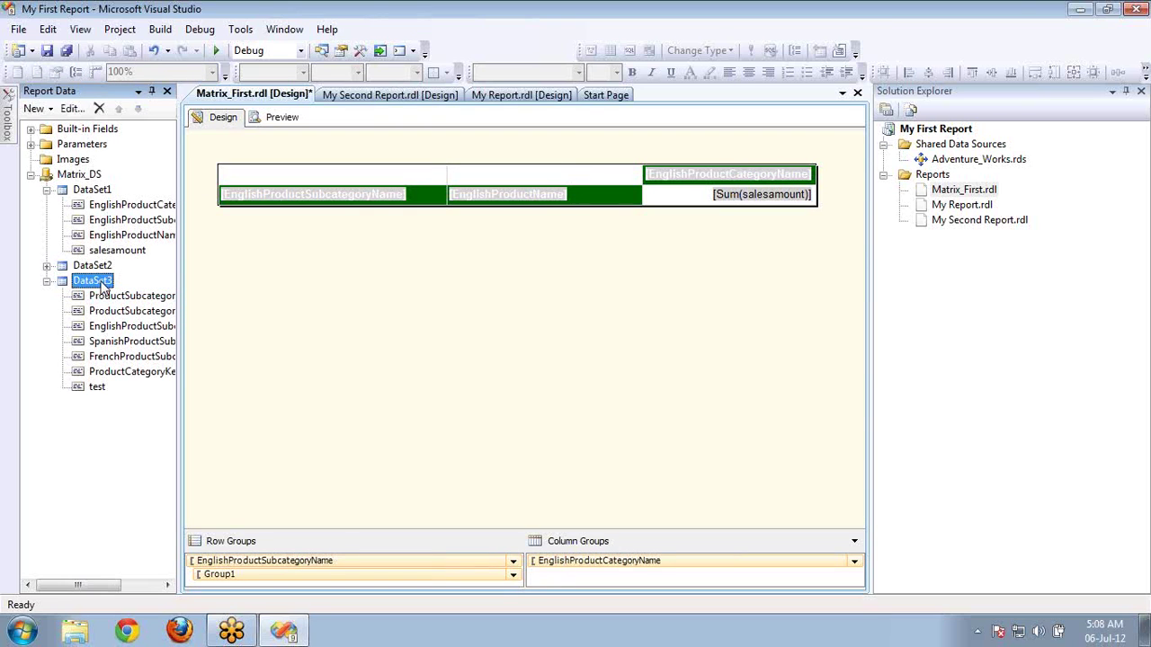
click(31, 145)
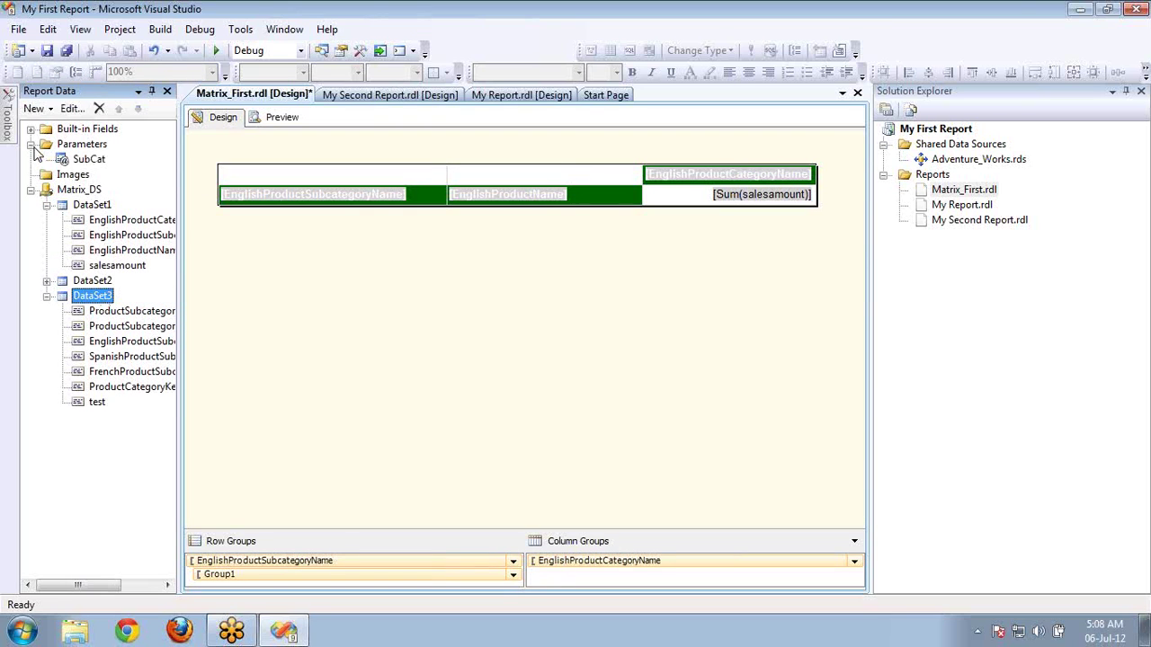
double_click(86, 160)
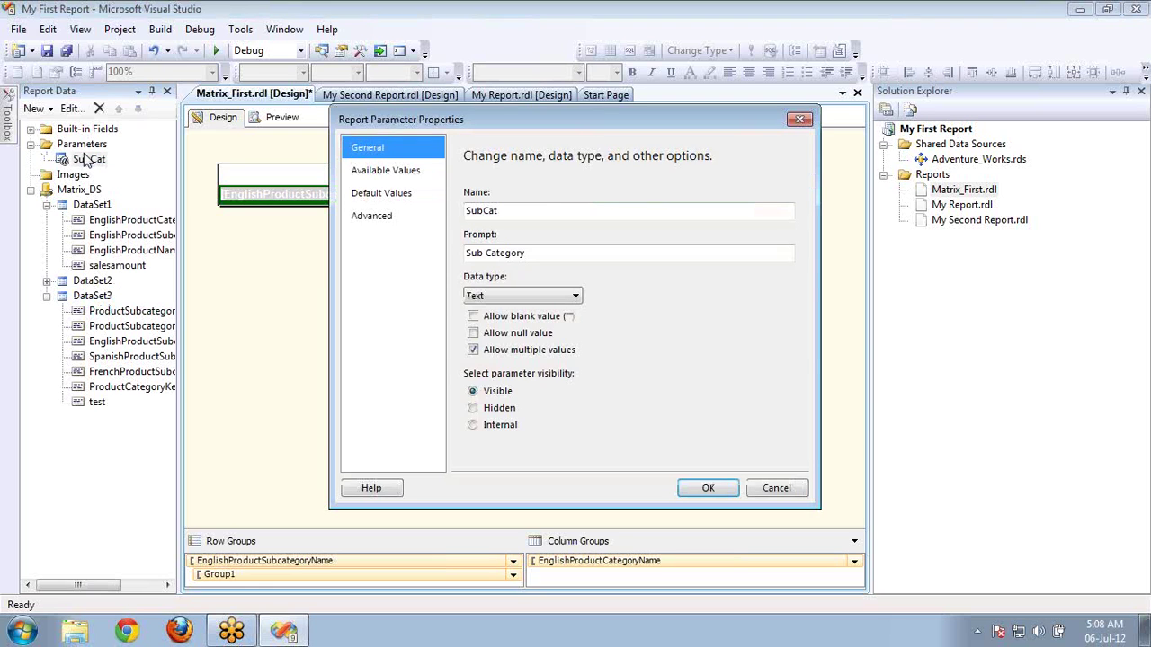
click(393, 173)
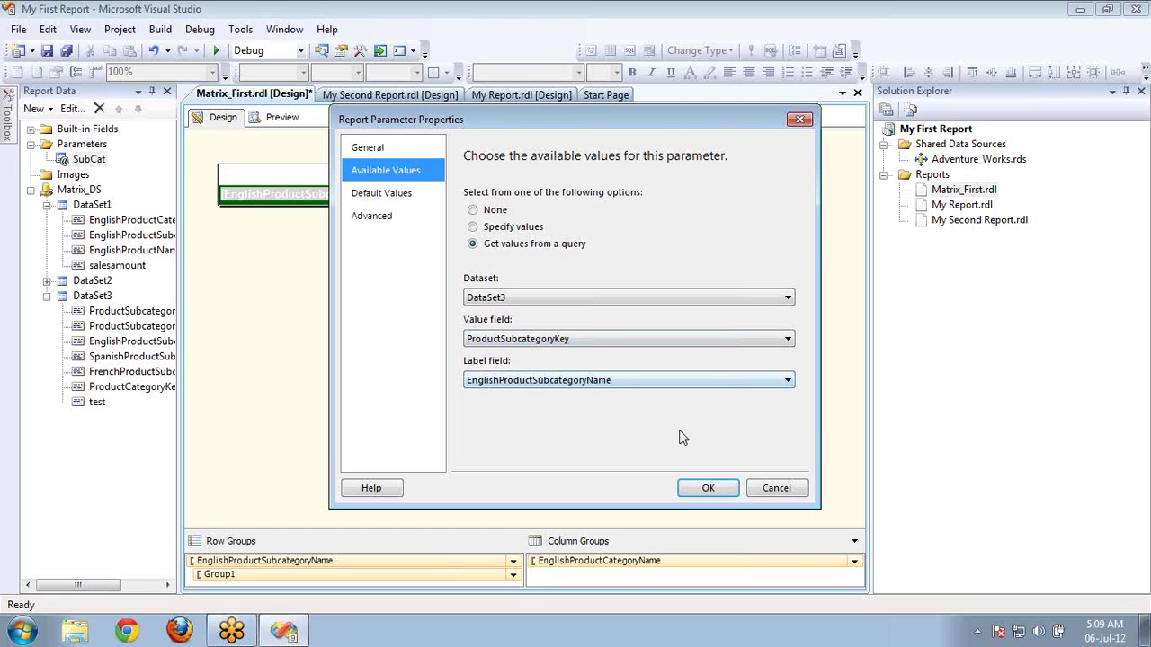
click(776, 487)
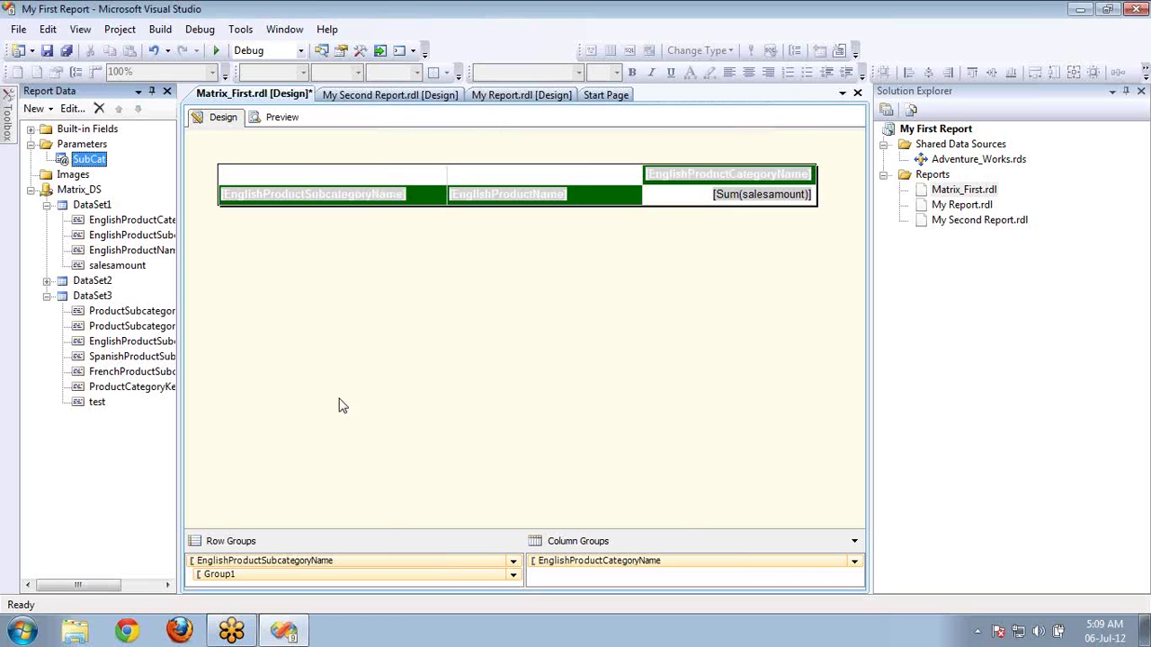
- In DataSet3's query, replace the asterisk with the ProductSubcategoryKey column followed by a comma
click(102, 298)
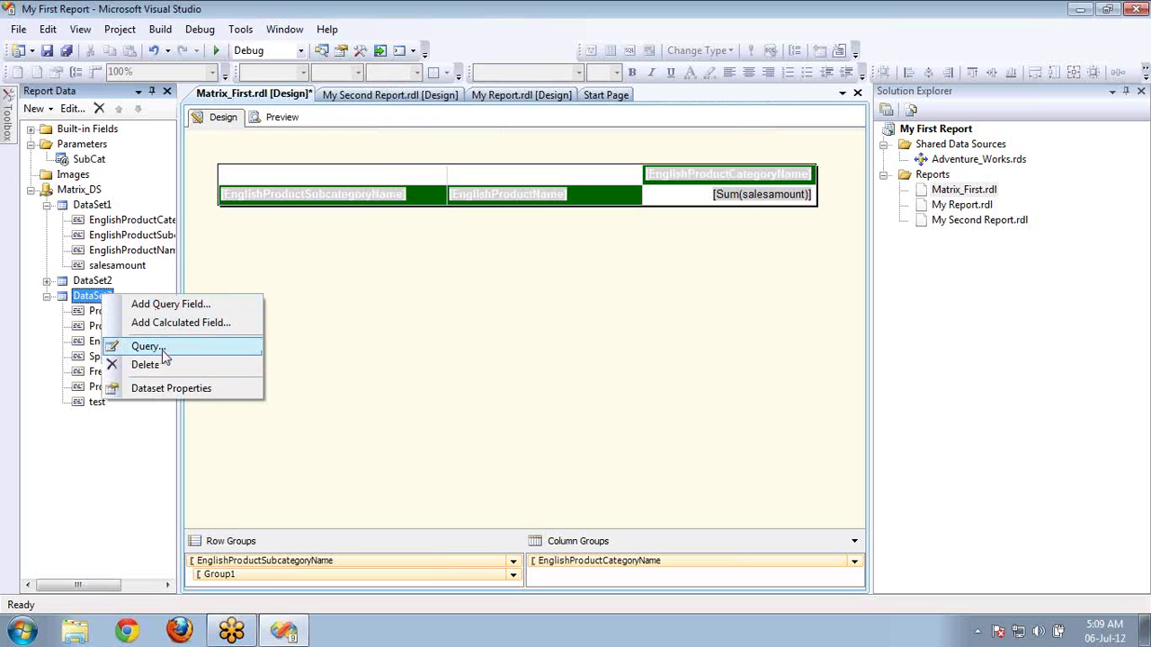
click(151, 350)
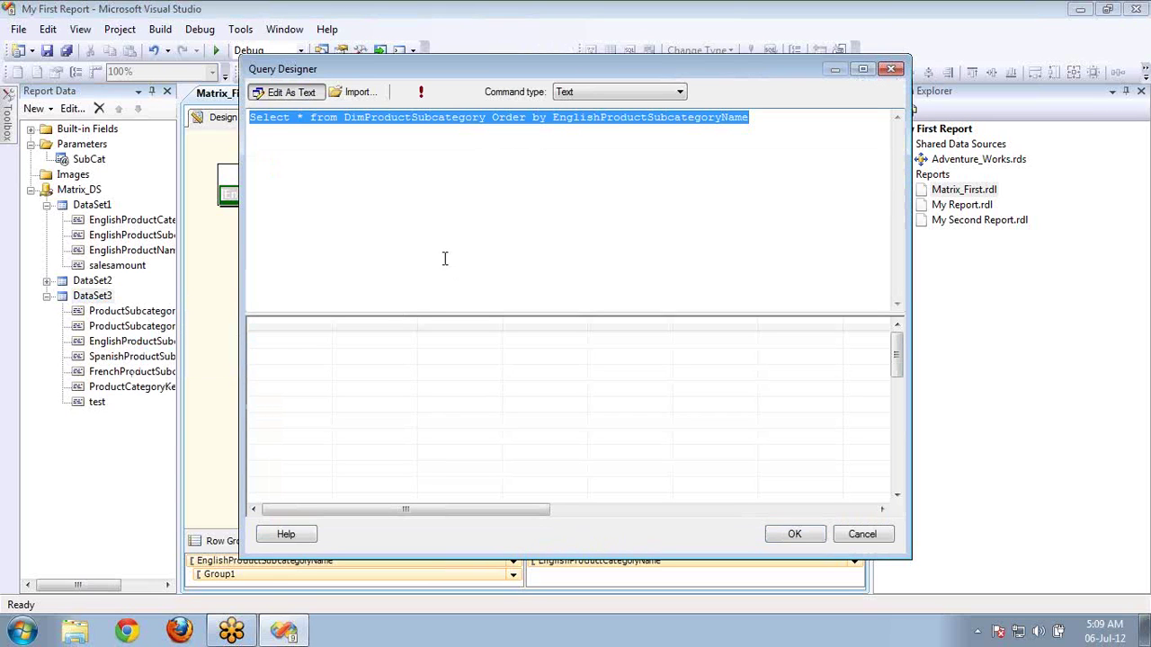
click(304, 117)
key(BackSpace)
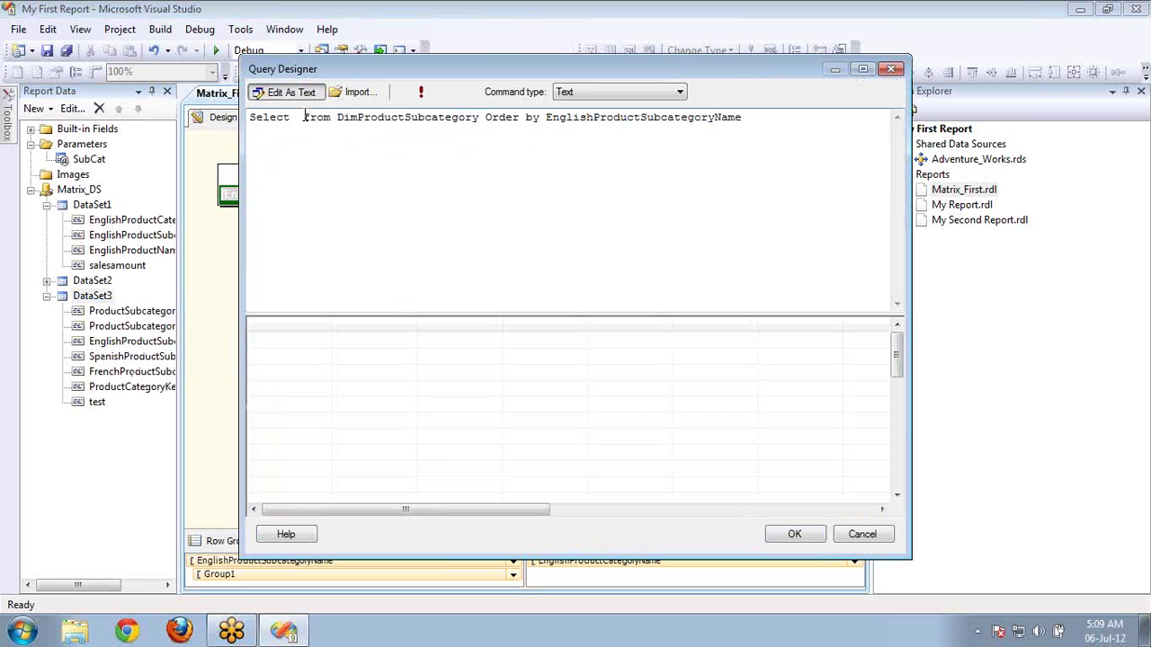
text(Product)
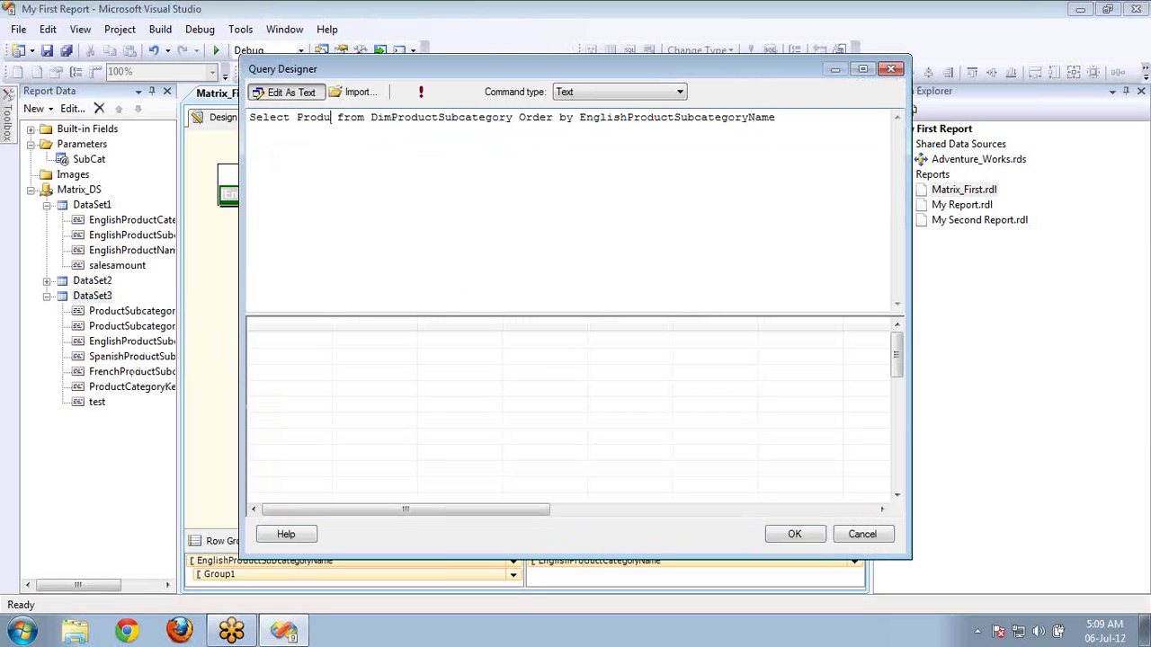
text(Subcatego)
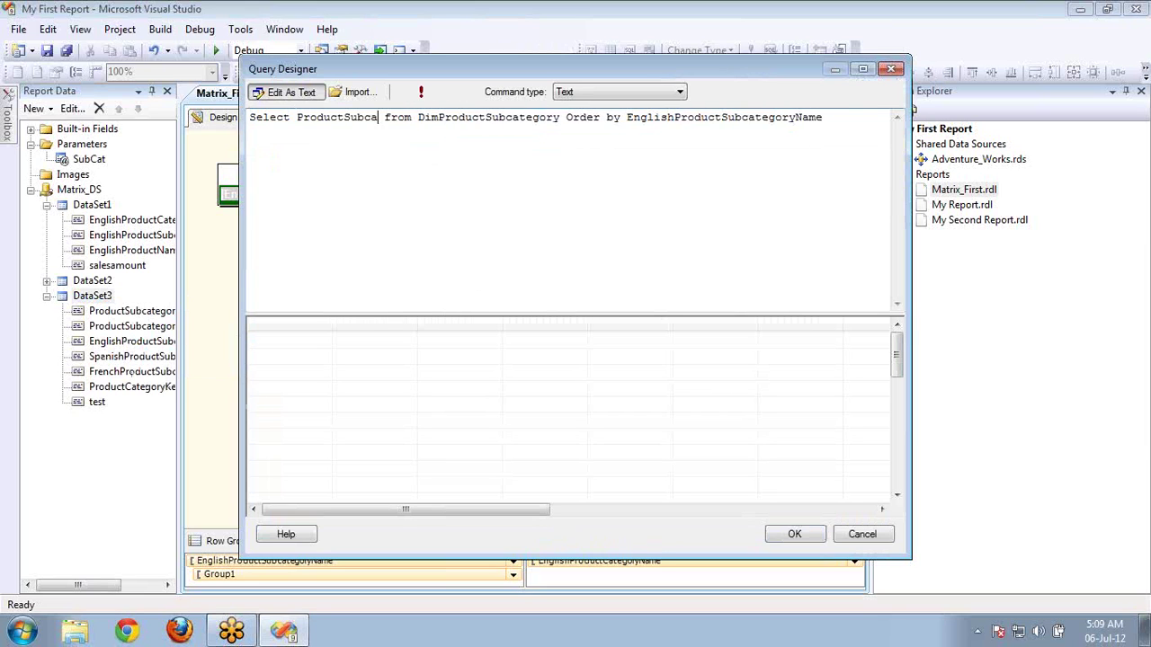
text(ryKey)
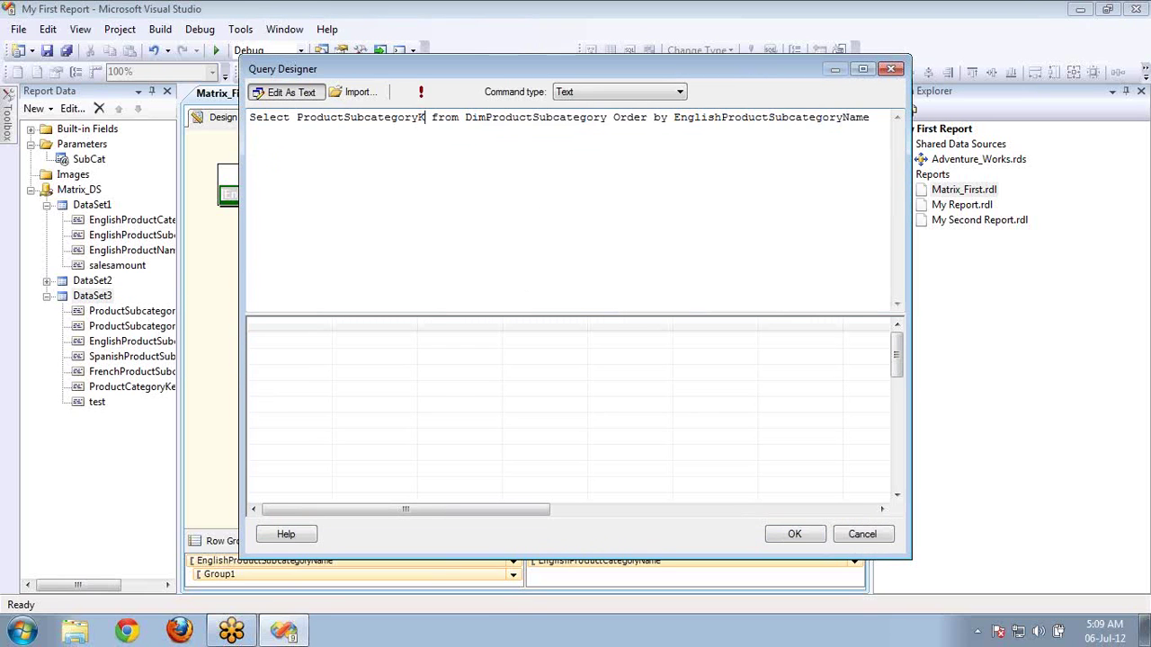
text(,)
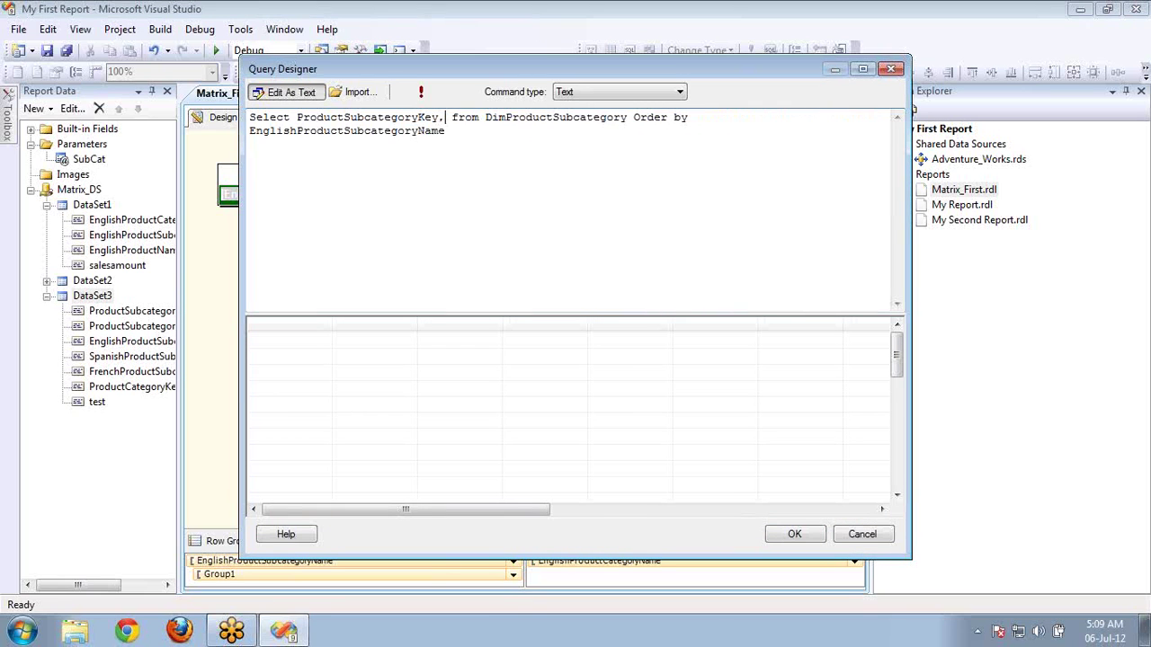
- Add EnglishProductSubcategoryName as the second selected column in DataSet3's query, then run the query and save it
key(ctrl+shift+Left)
key(ctrl+c)
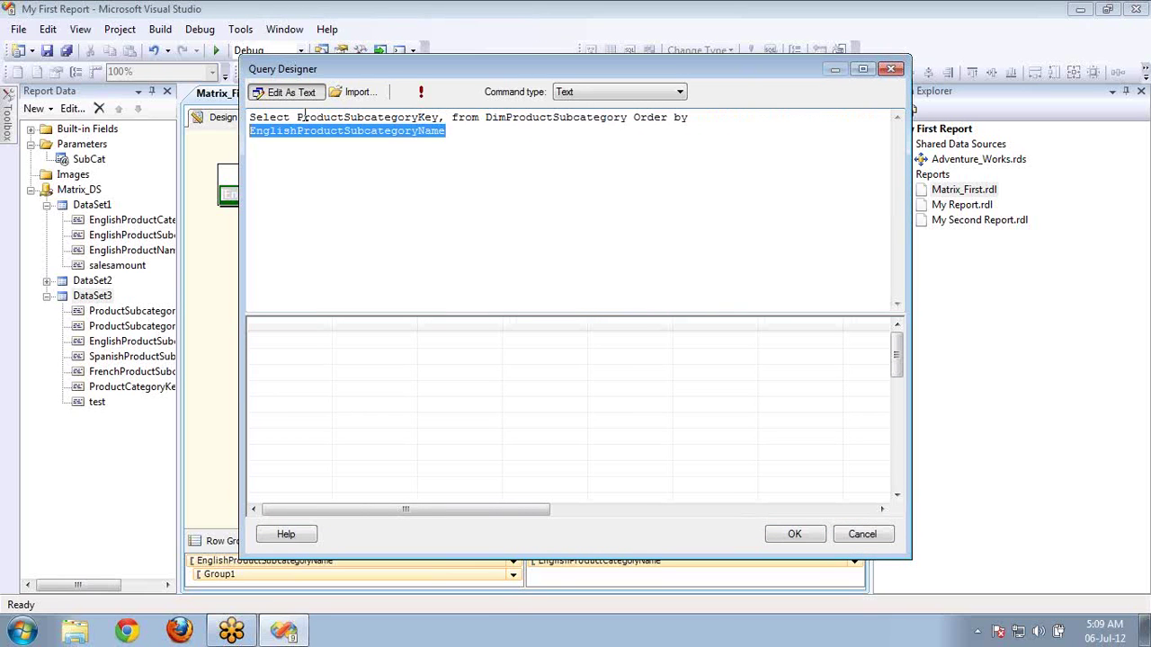
key(Up)
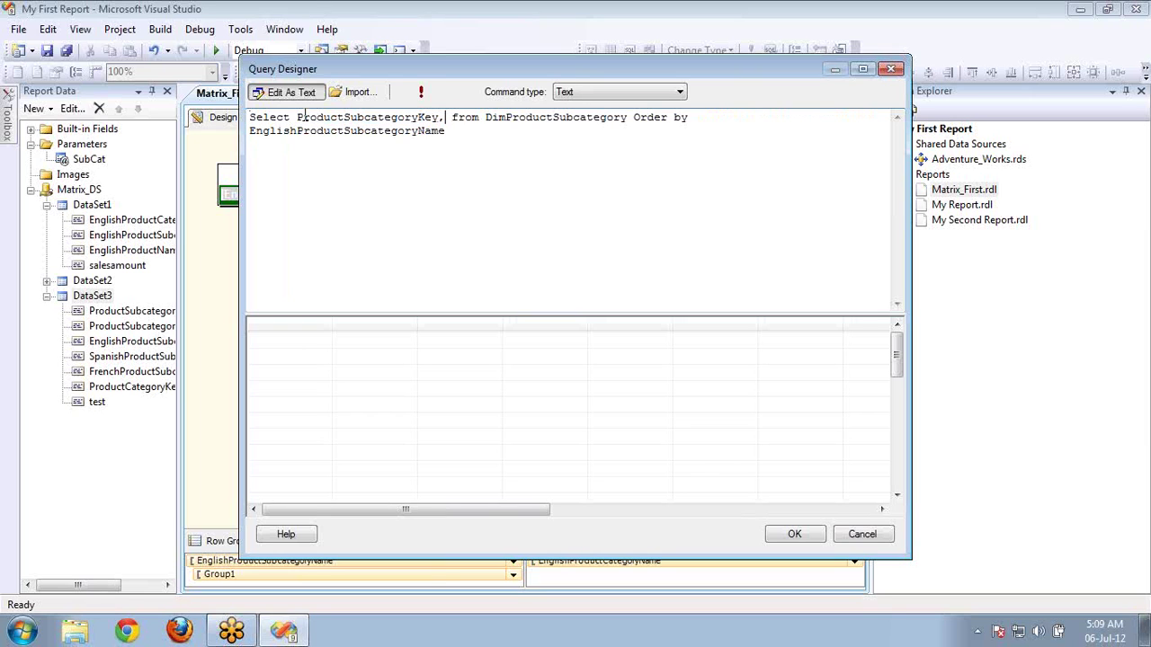
key(ctrl+v)
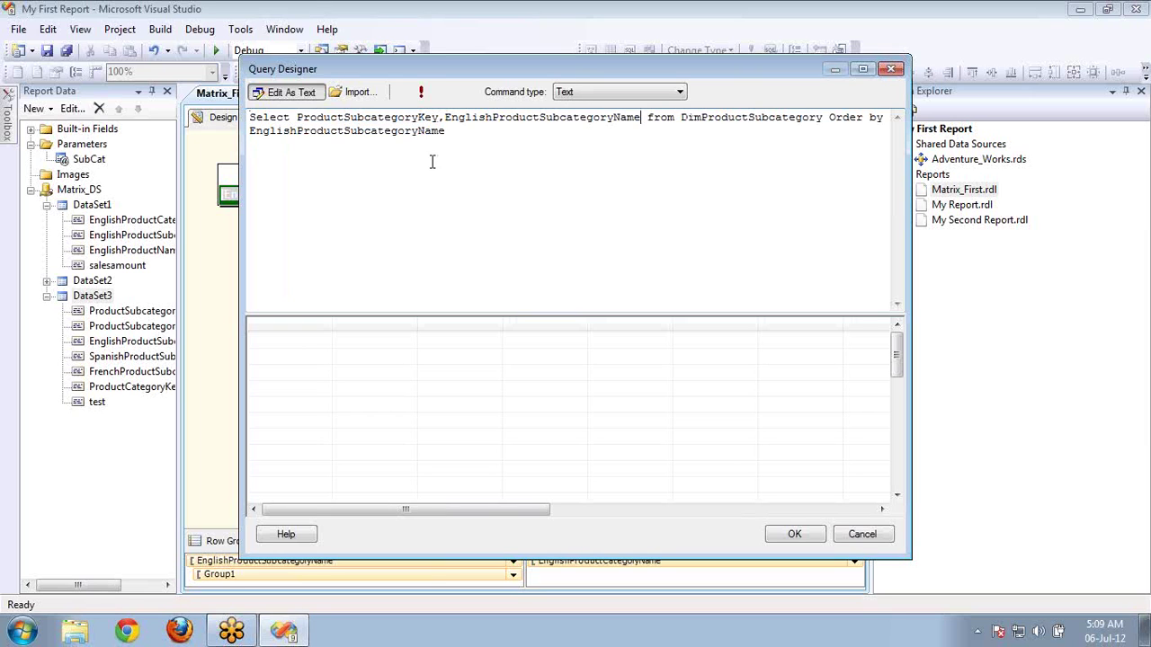
click(421, 94)
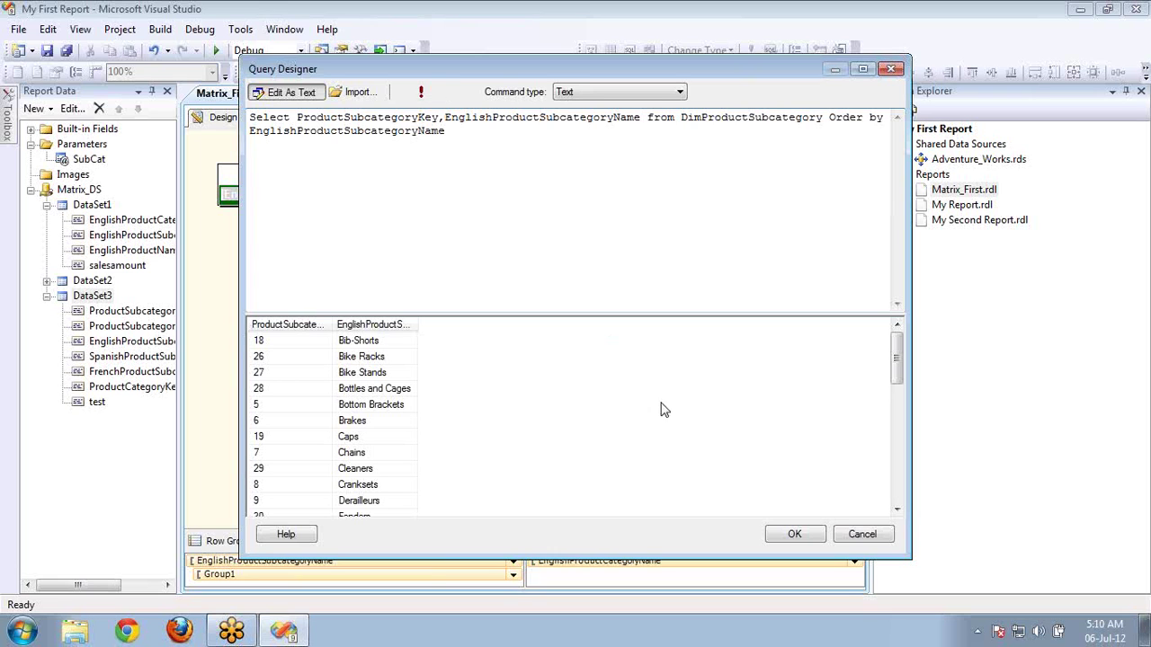
click(795, 534)
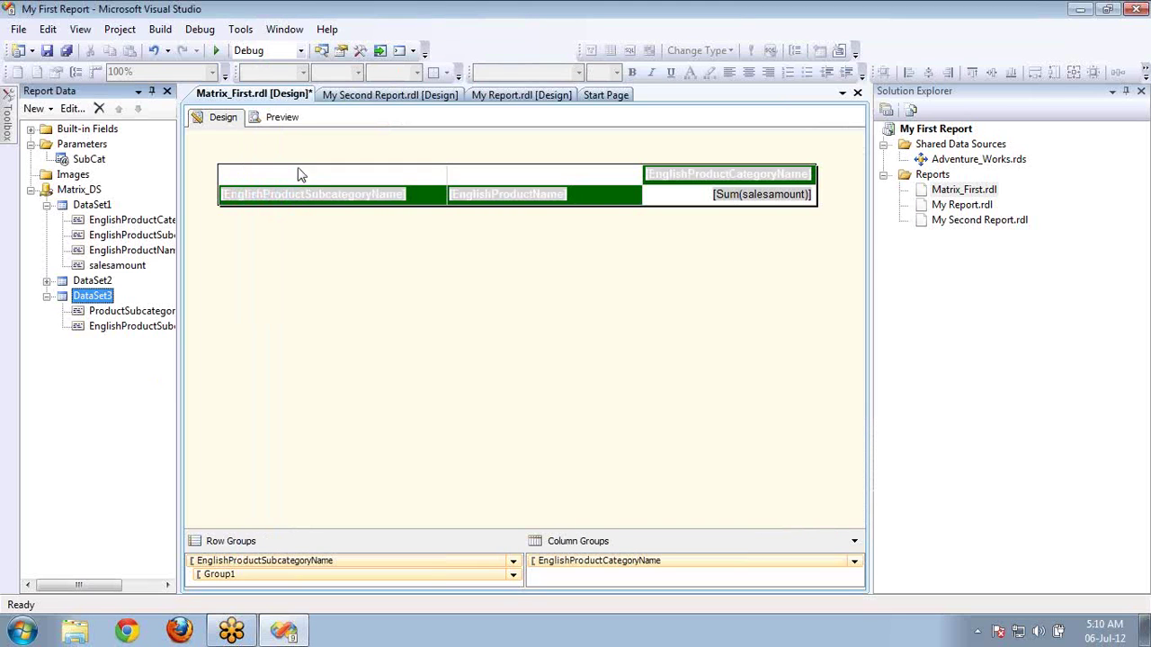
- Preview the report for the Bib-Shorts and Bike Racks subcategories
click(278, 123)
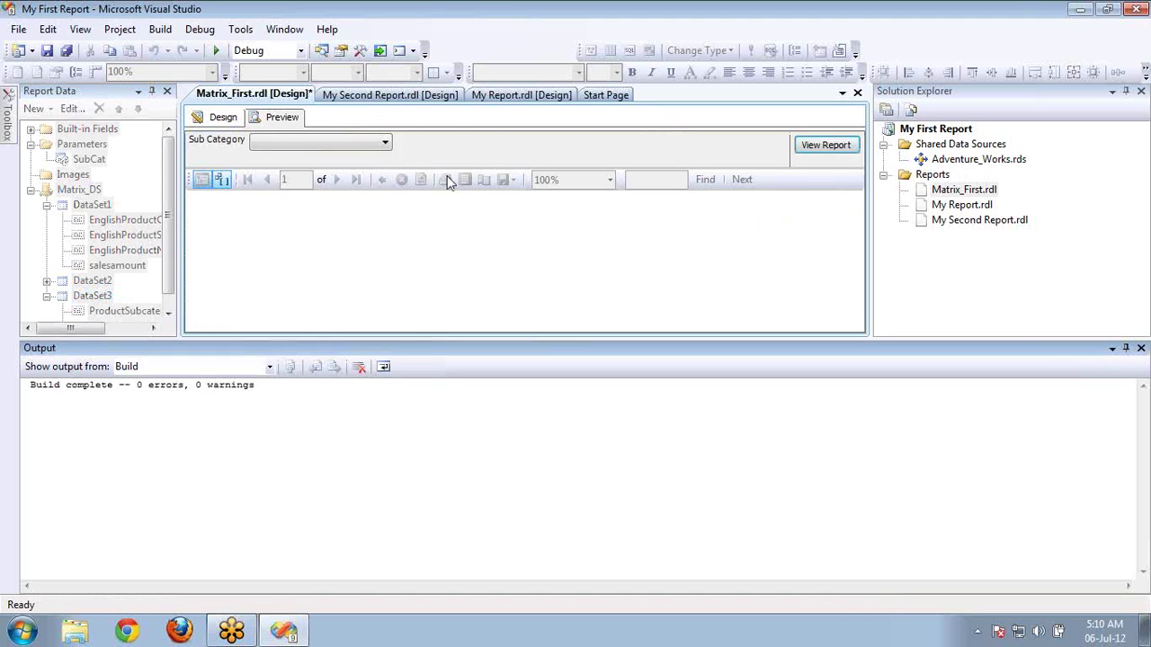
click(378, 142)
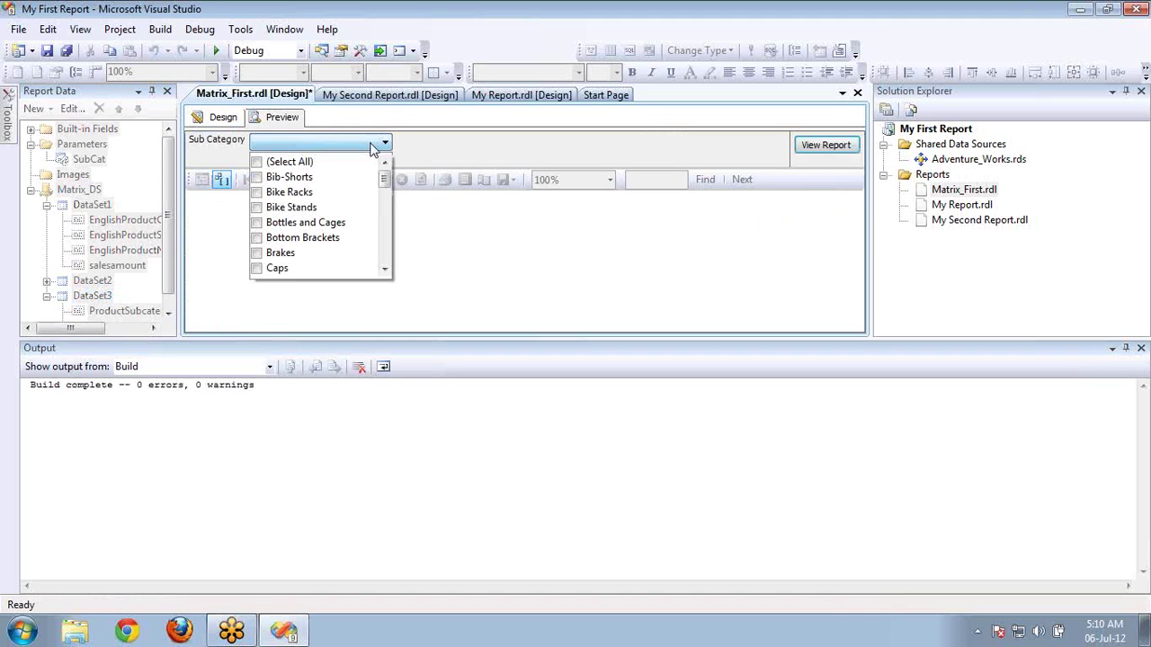
click(256, 177)
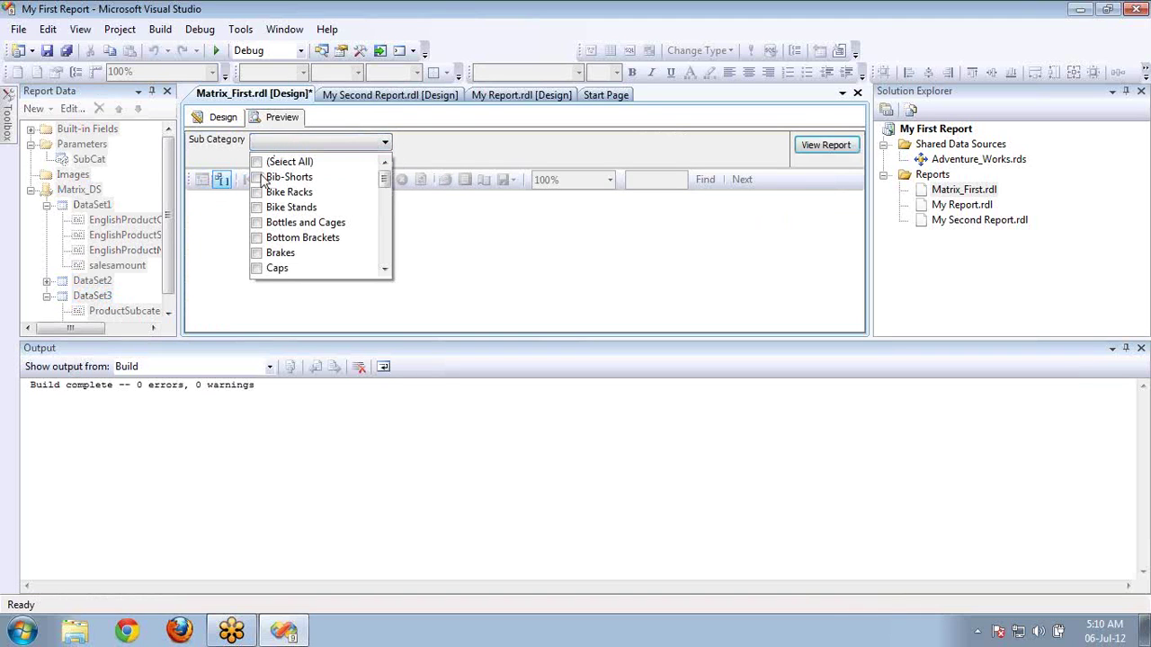
click(256, 193)
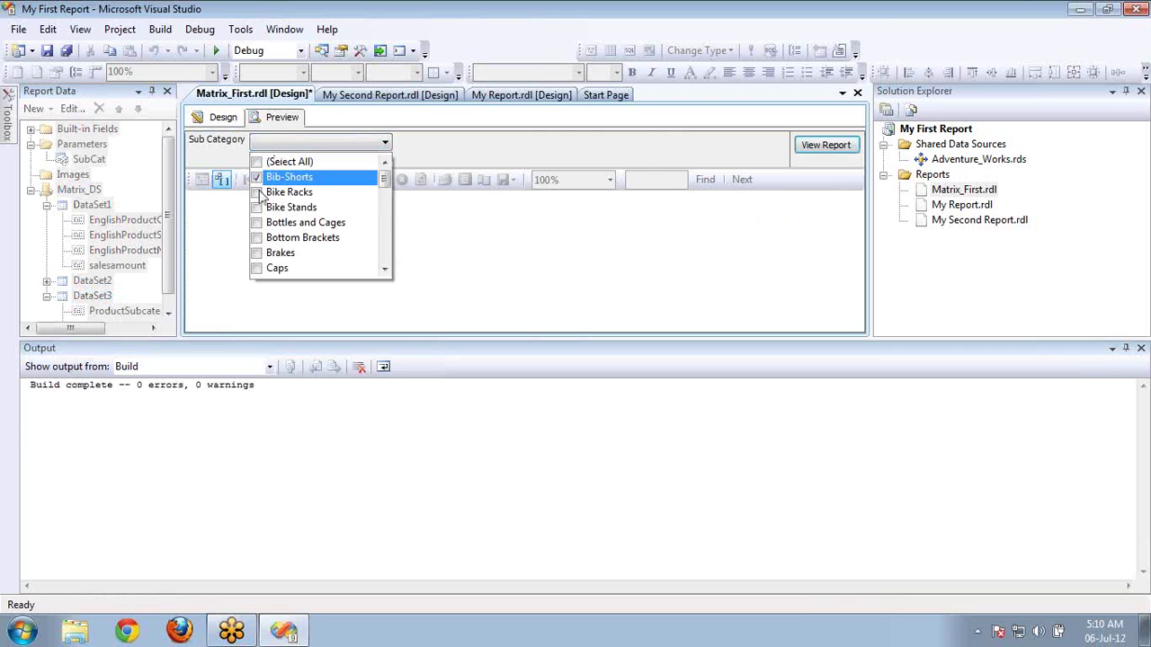
click(816, 150)
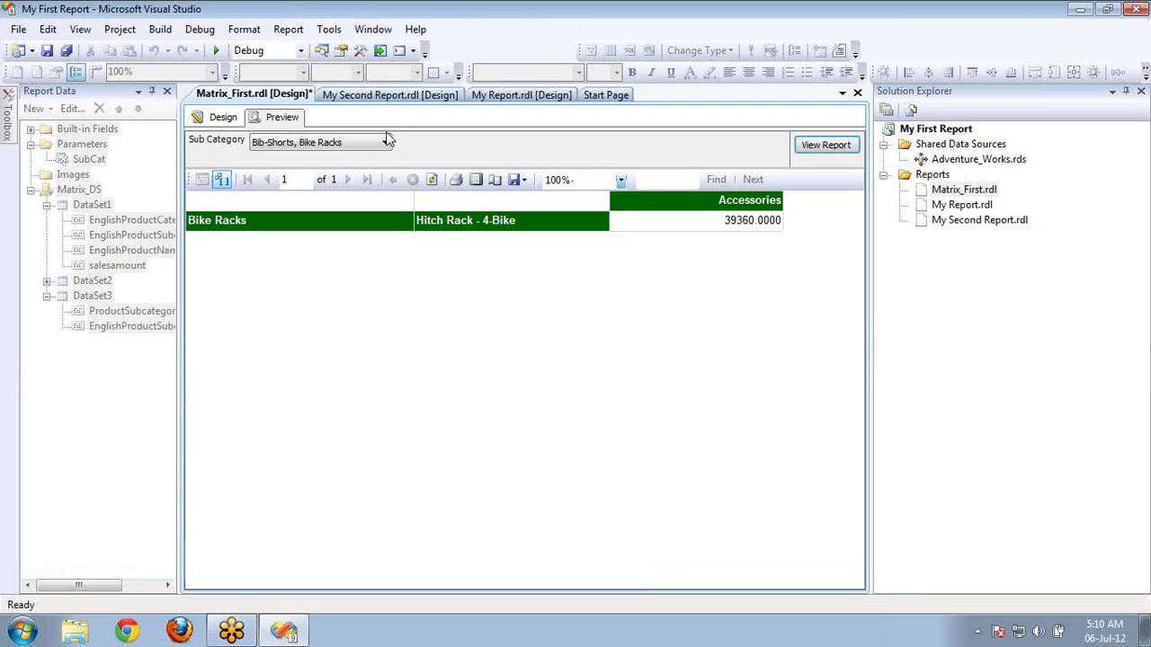
click(383, 143)
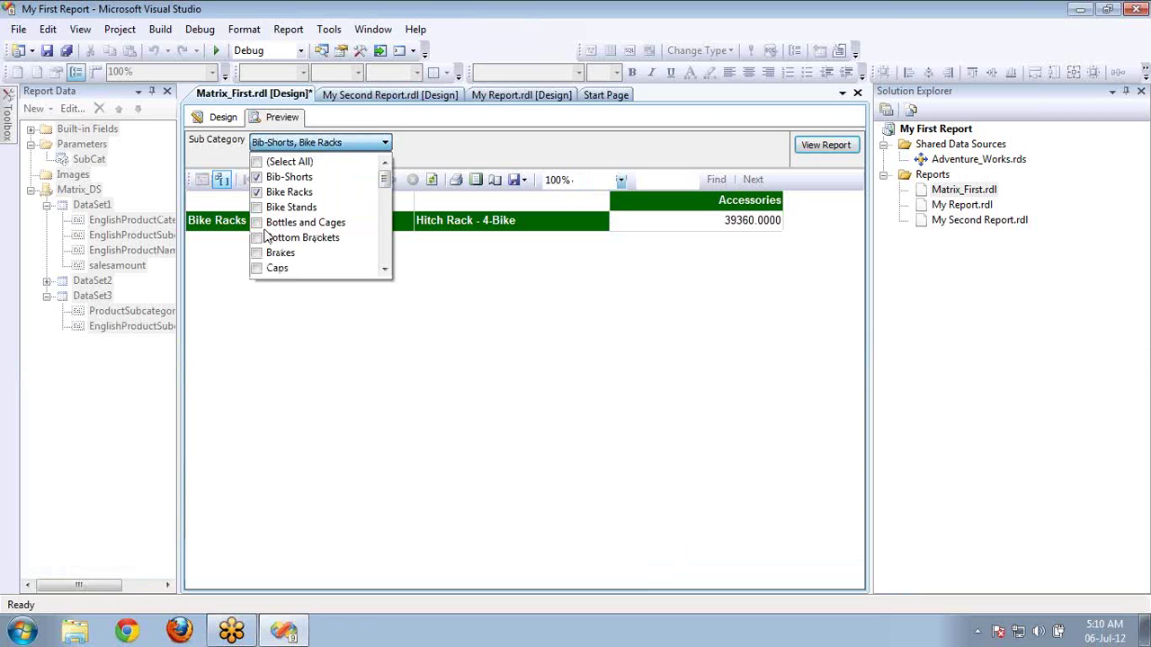
click(814, 148)
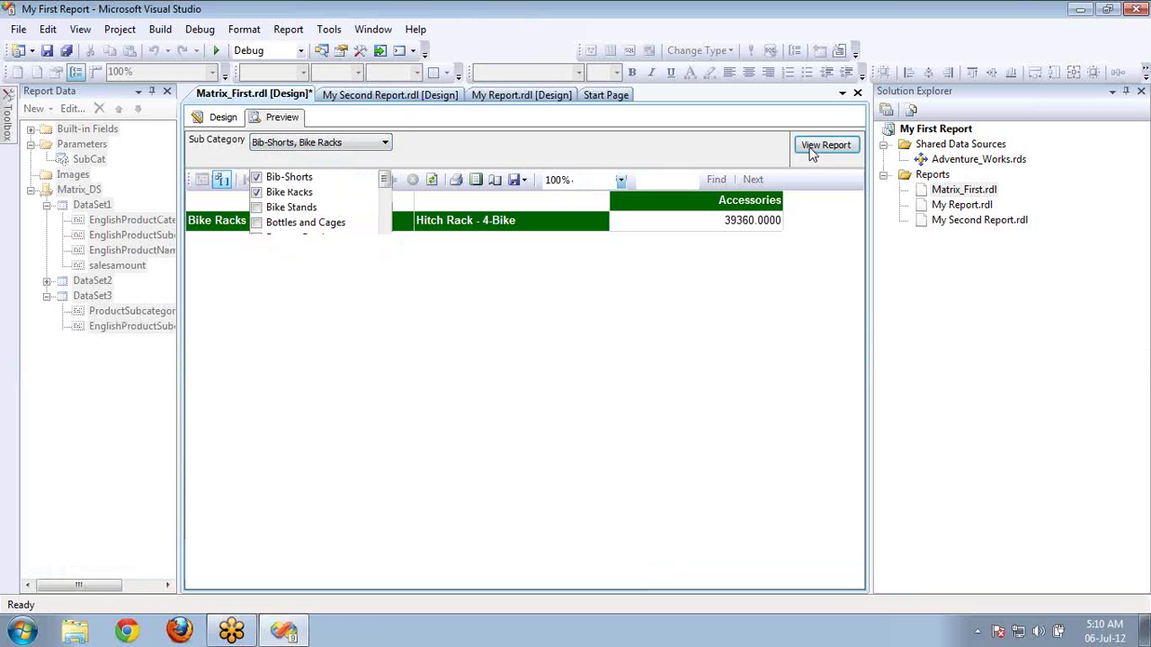
- Select all Sub Category choices and run the report for them
click(381, 145)
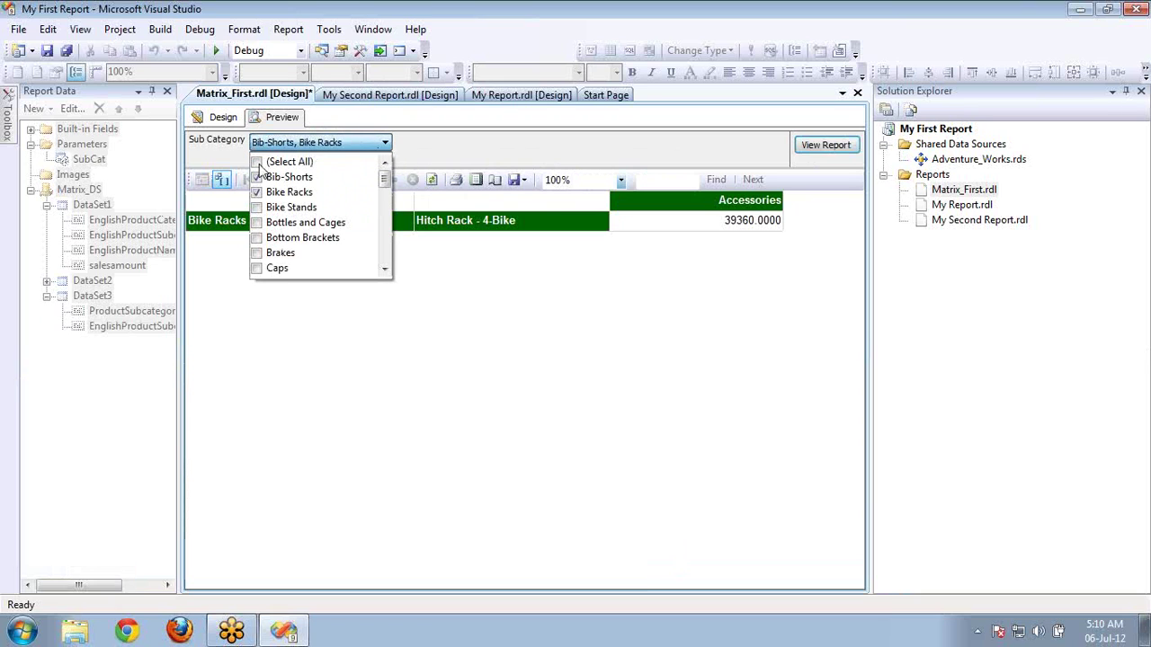
click(260, 162)
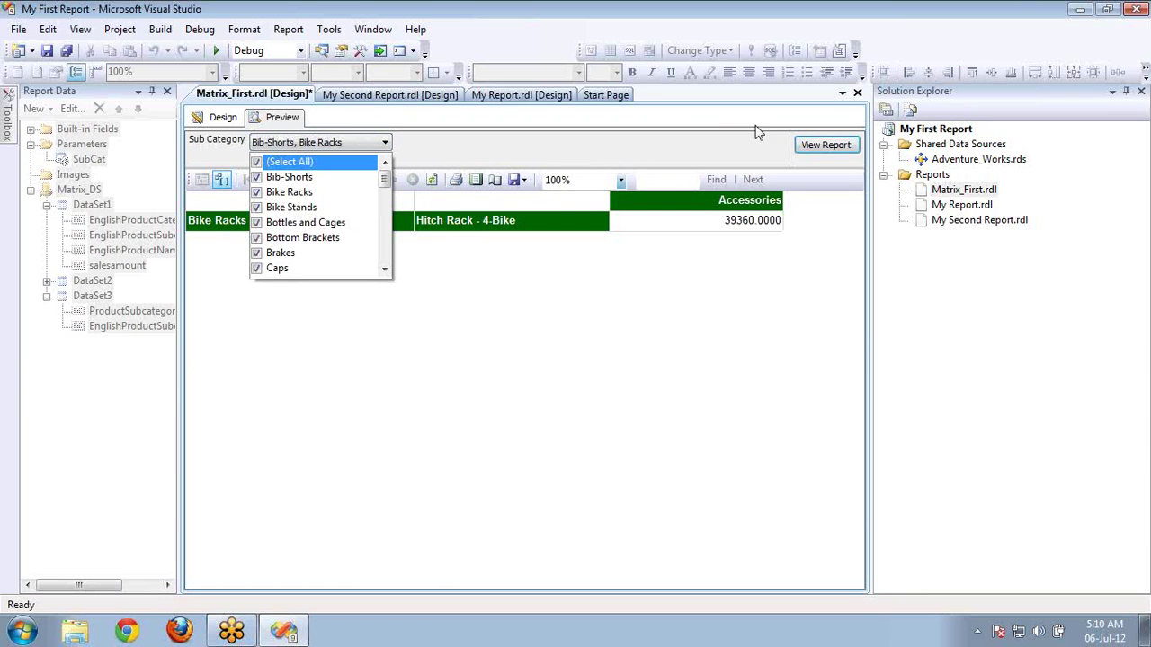
click(807, 152)
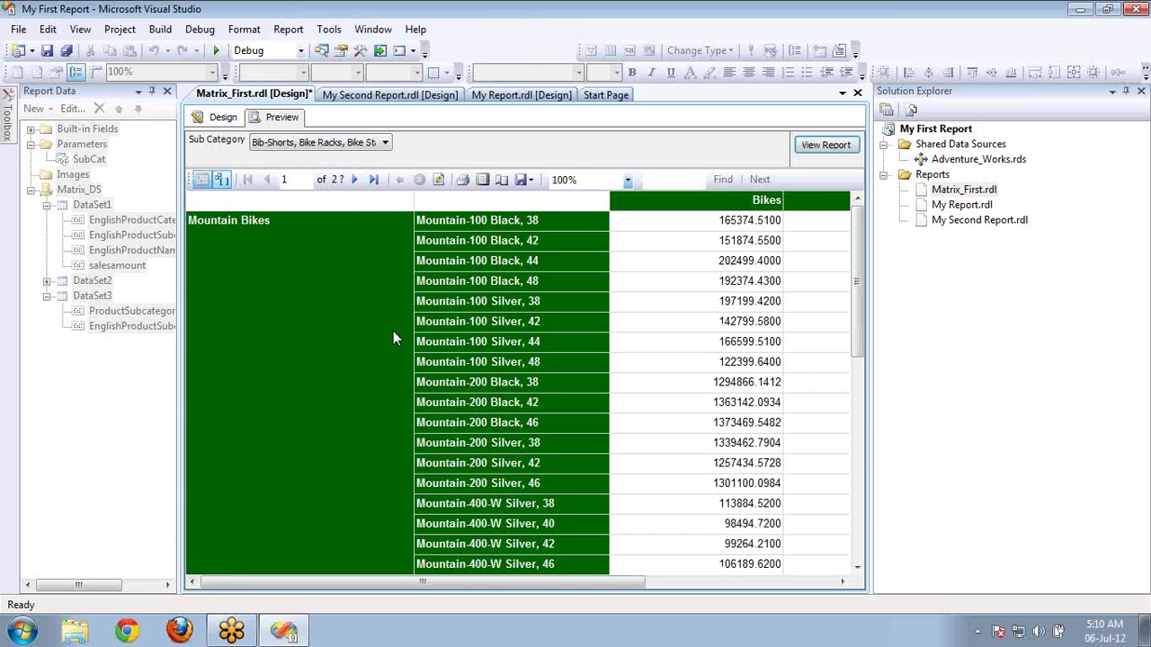
- Return to the report design and rename DataSet3 as SubCategory
click(217, 120)
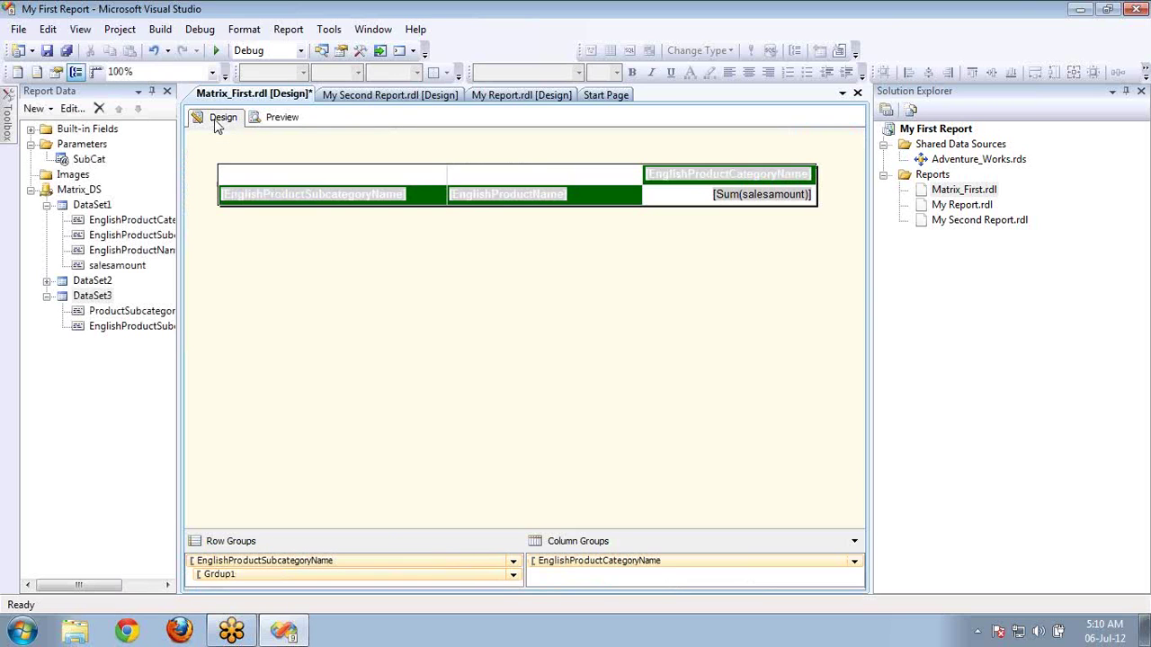
double_click(94, 297)
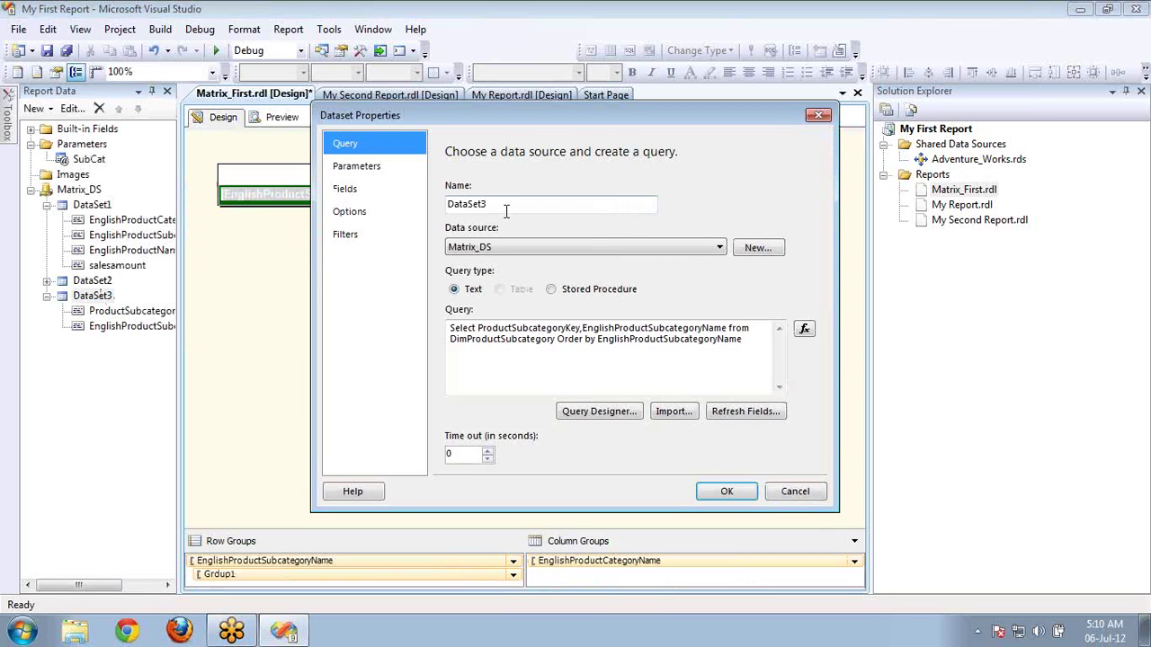
double_click(508, 206)
text(SubCategory,)
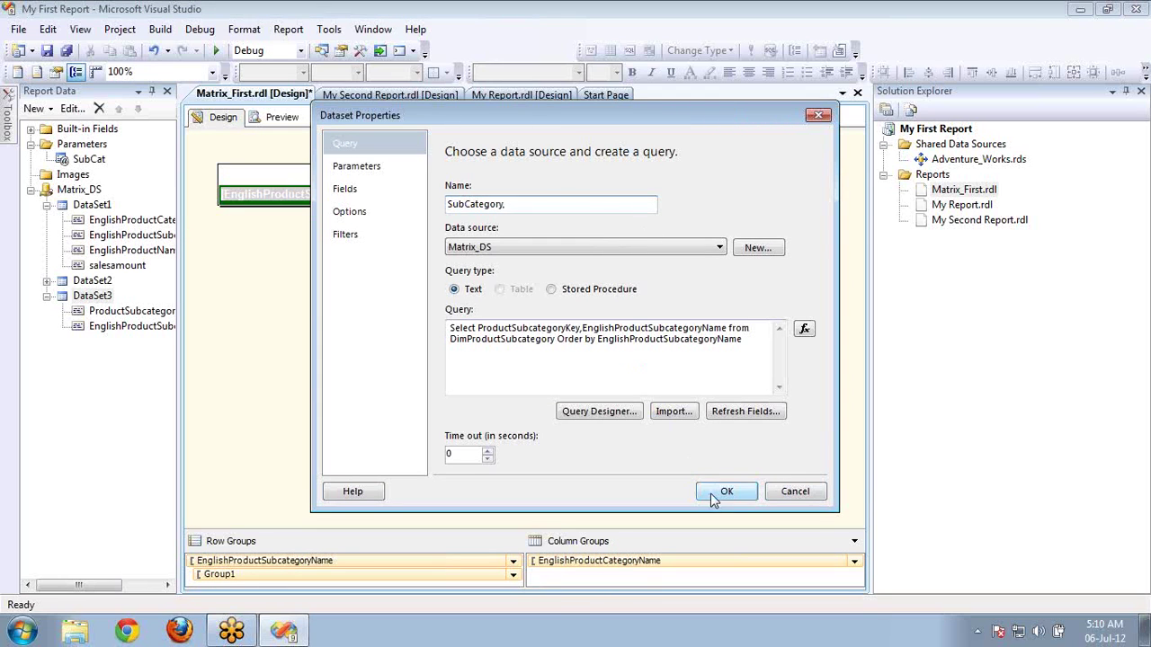
click(724, 492)
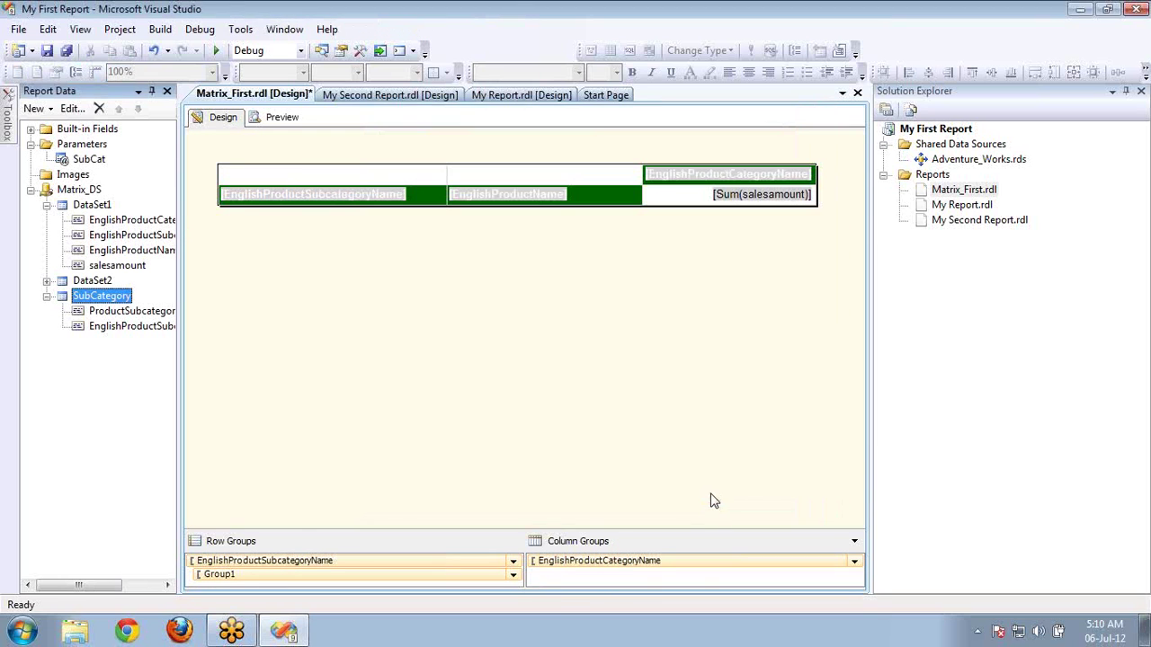
- Set the SubCat parameter's available values to the SubCategory dataset, with ProductSubcategoryKey as value field and EnglishProductSubcategoryName as label field
click(85, 160)
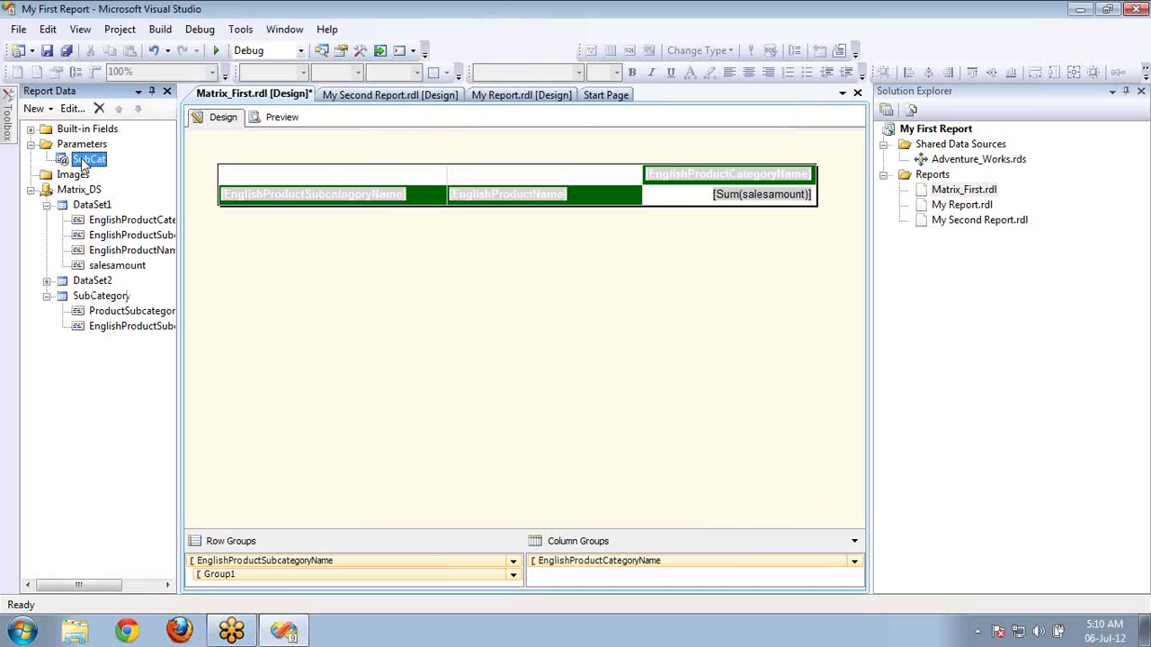
double_click(85, 160)
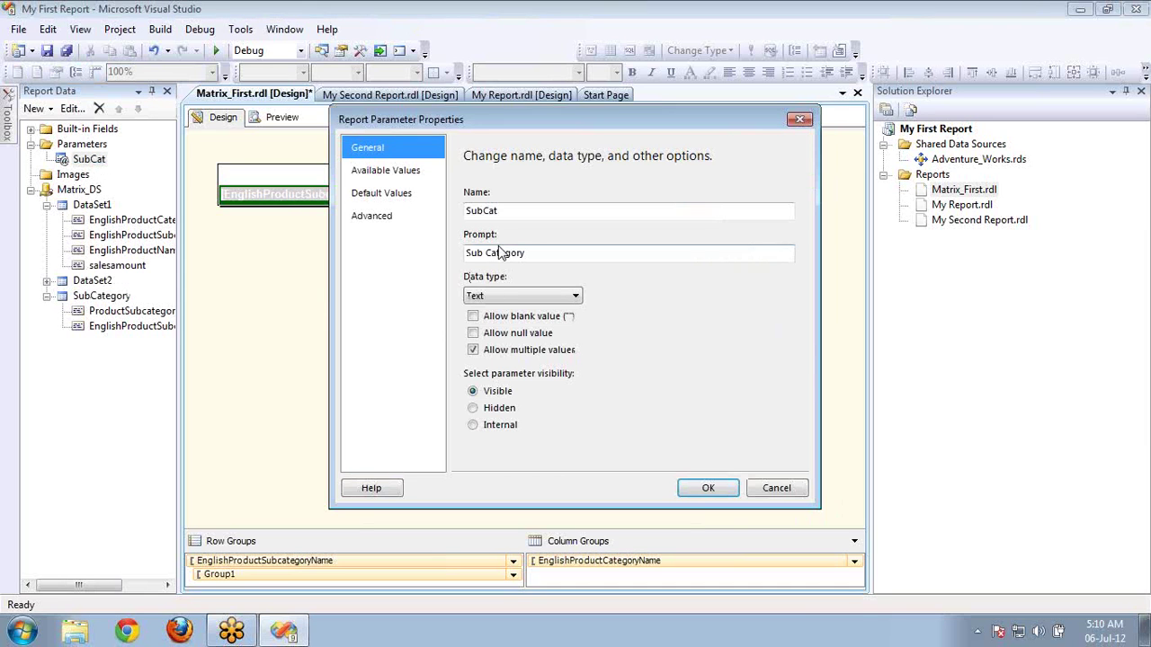
click(383, 171)
click(561, 301)
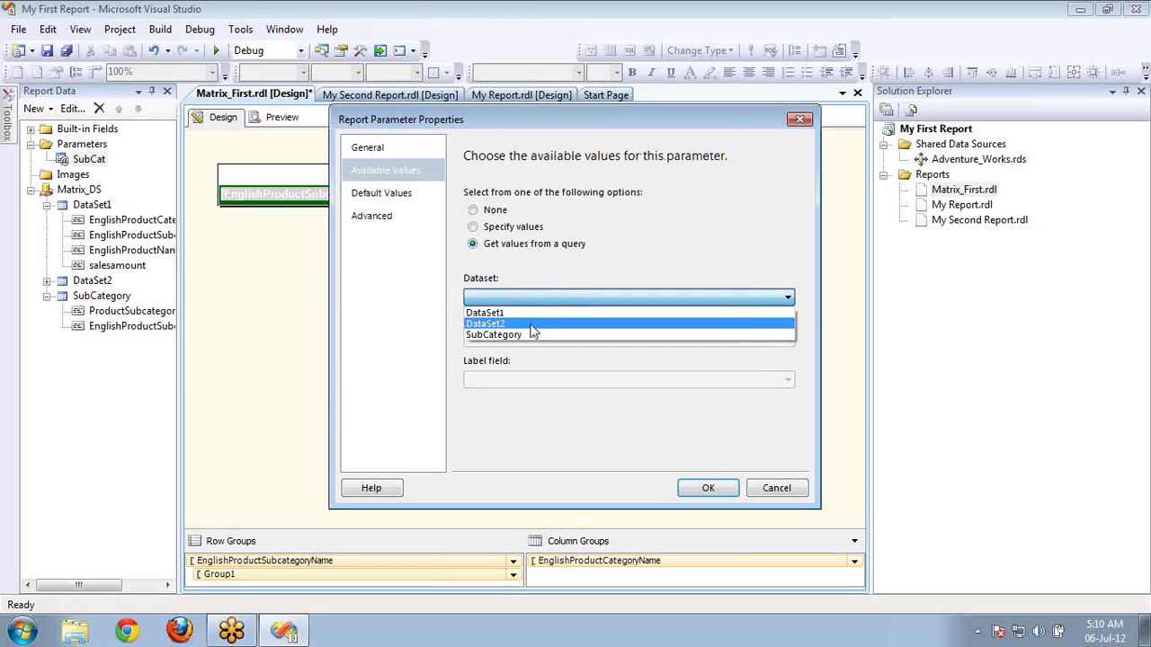
click(531, 334)
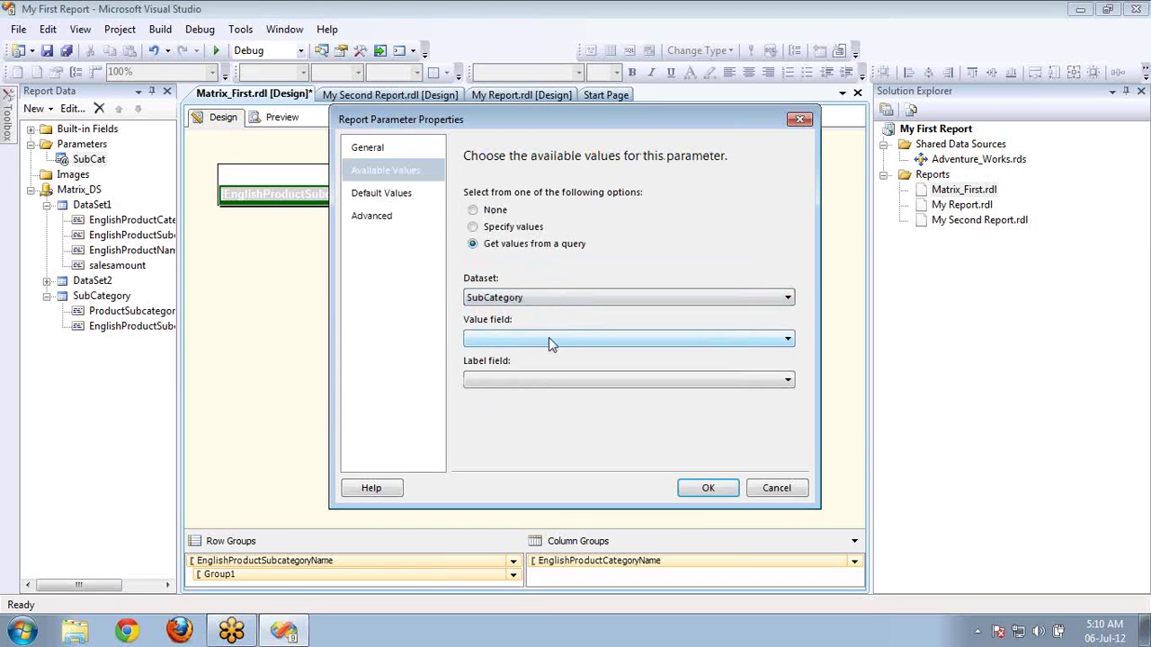
click(548, 337)
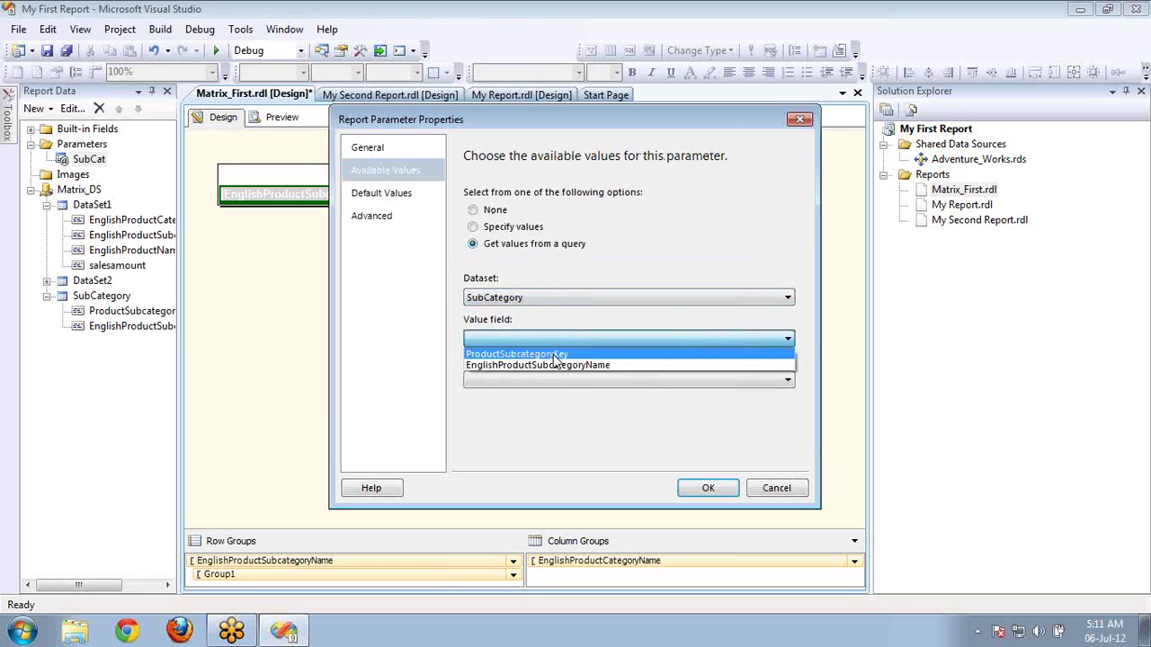
click(553, 349)
click(567, 382)
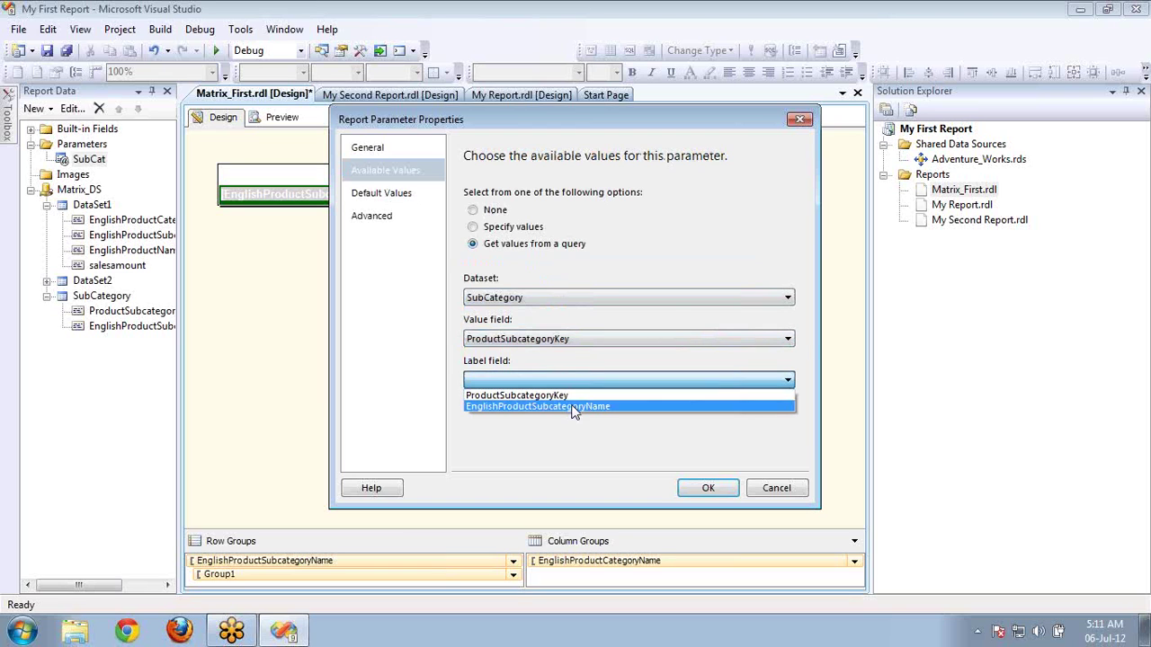
click(574, 406)
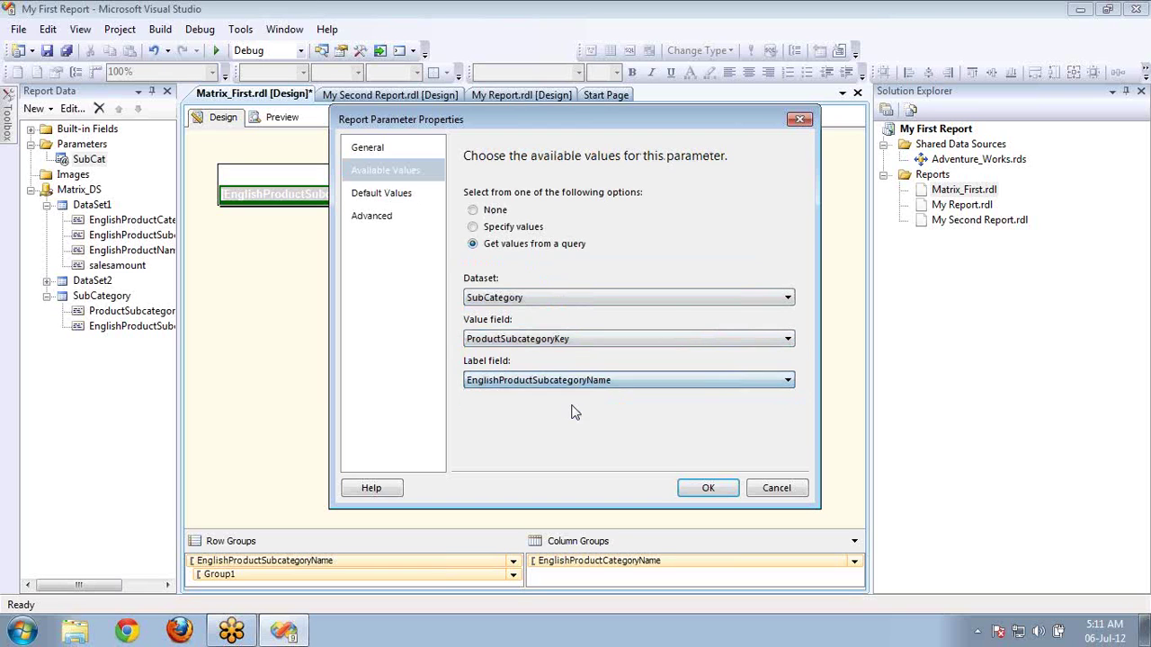
click(704, 488)
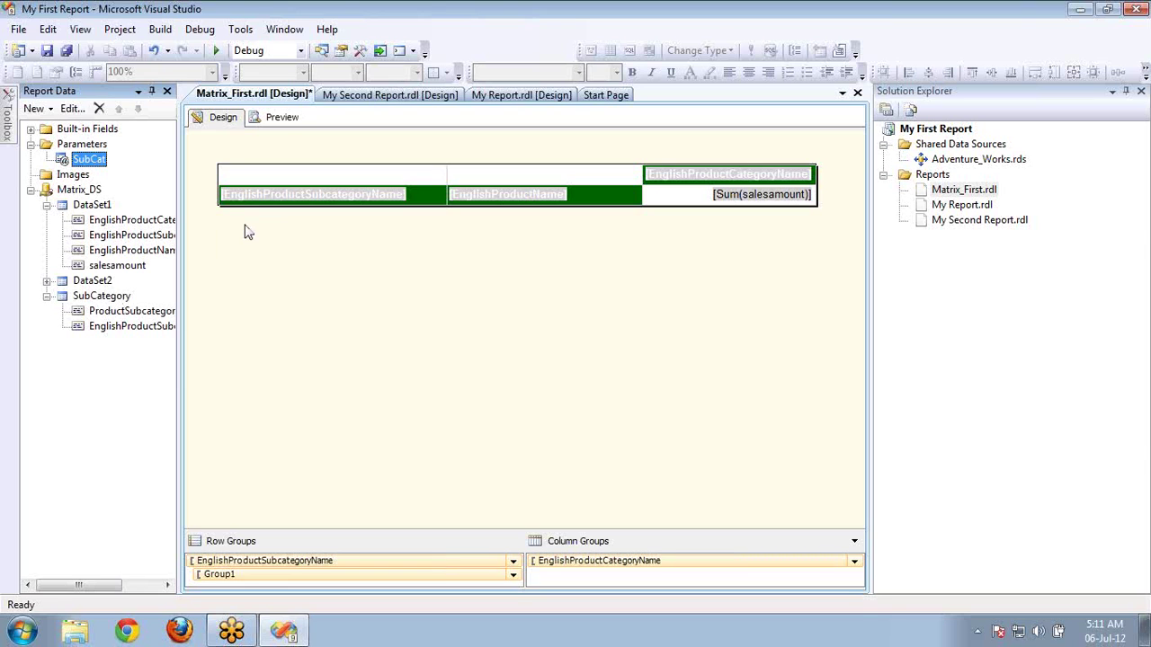
- Preview the report with all Sub Category values selected
click(280, 120)
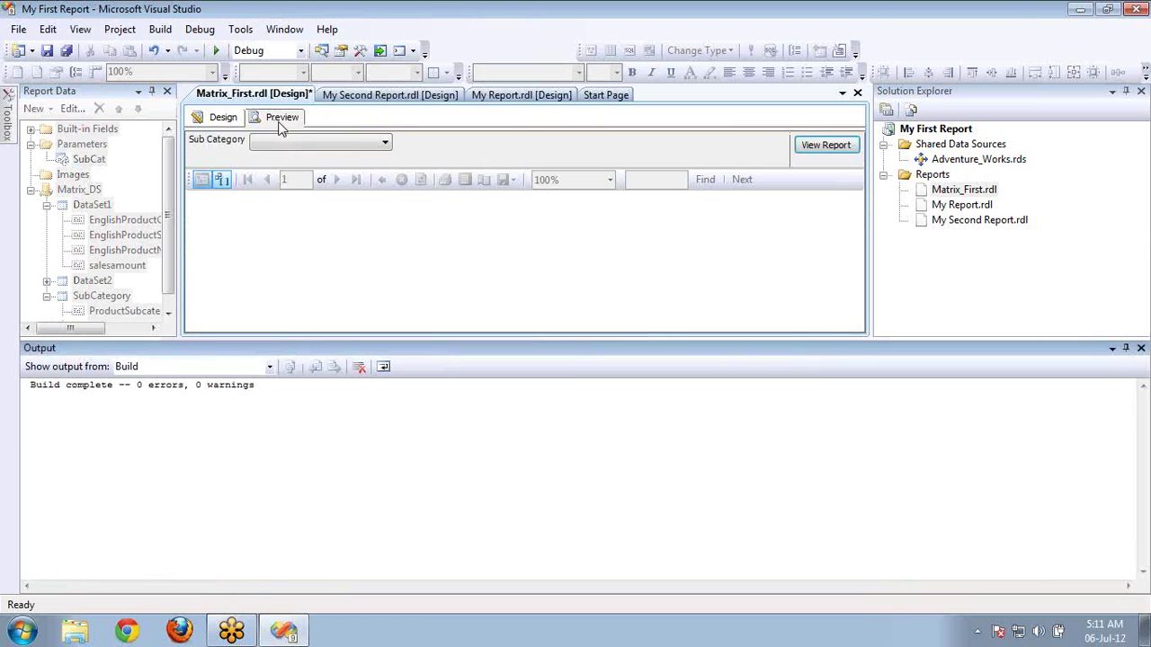
click(1140, 349)
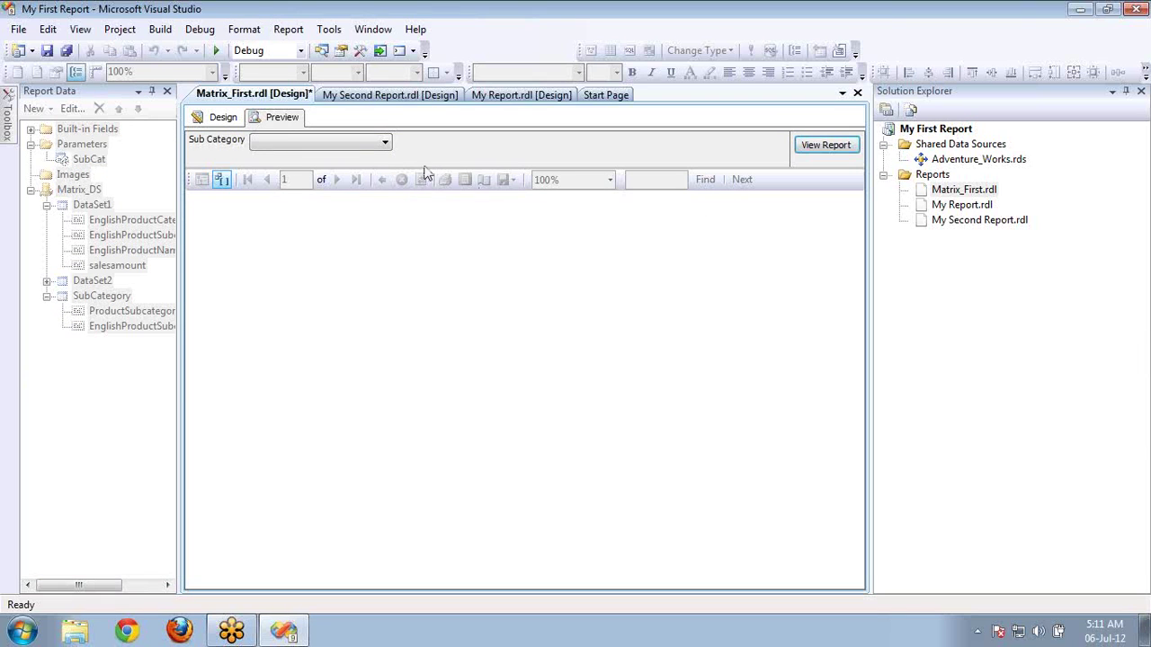
click(374, 146)
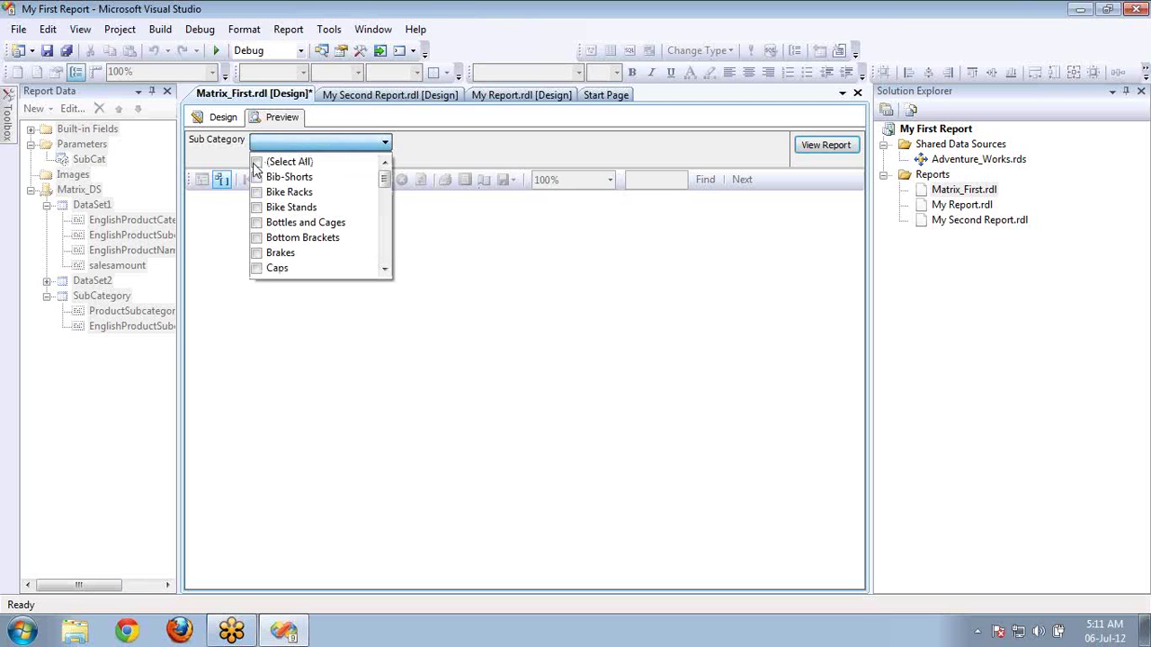
click(258, 164)
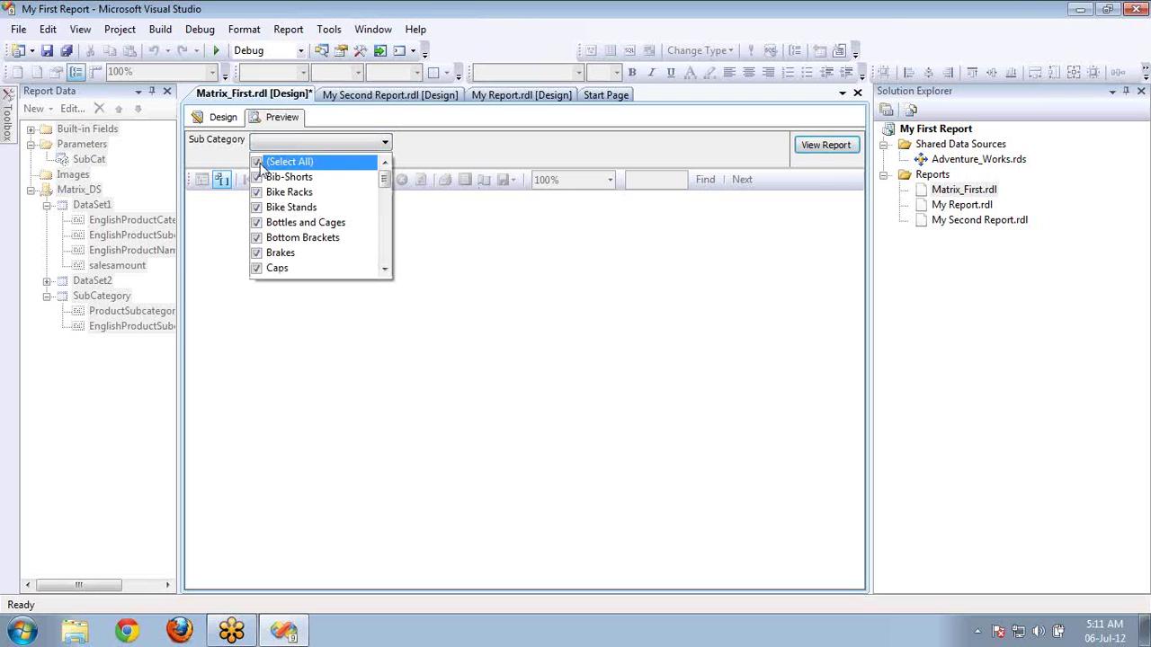
click(826, 146)
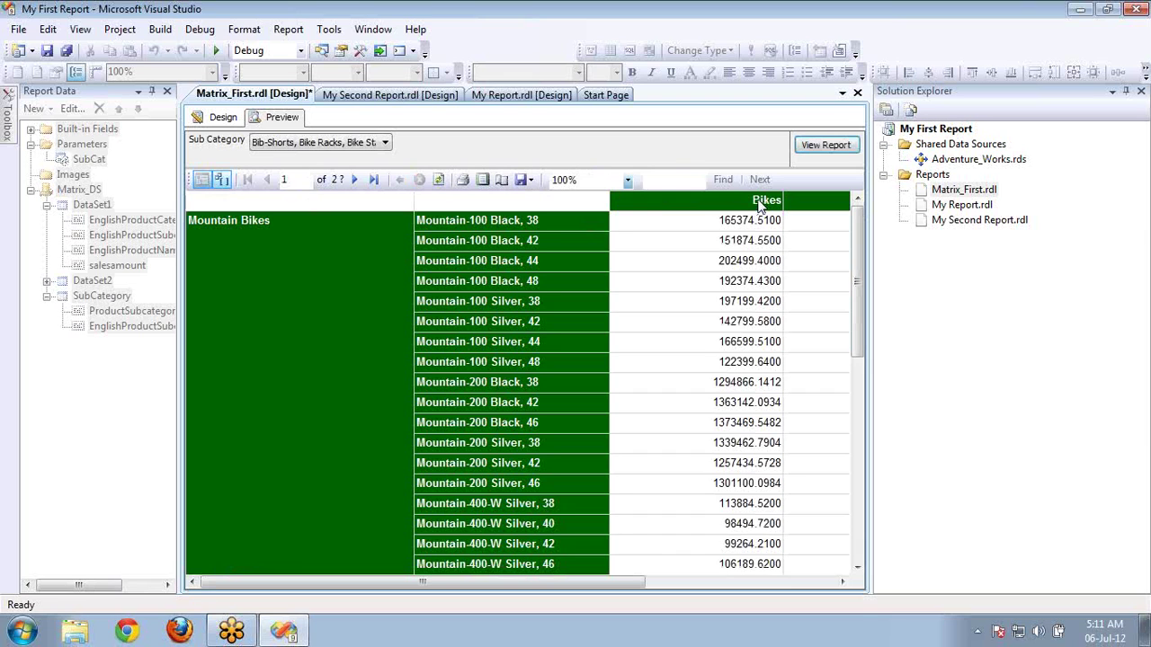
- Examine the report's category columns, scrolling through the first page and then checking the last page
right_click(821, 210)
right_click(807, 583)
click(791, 583)
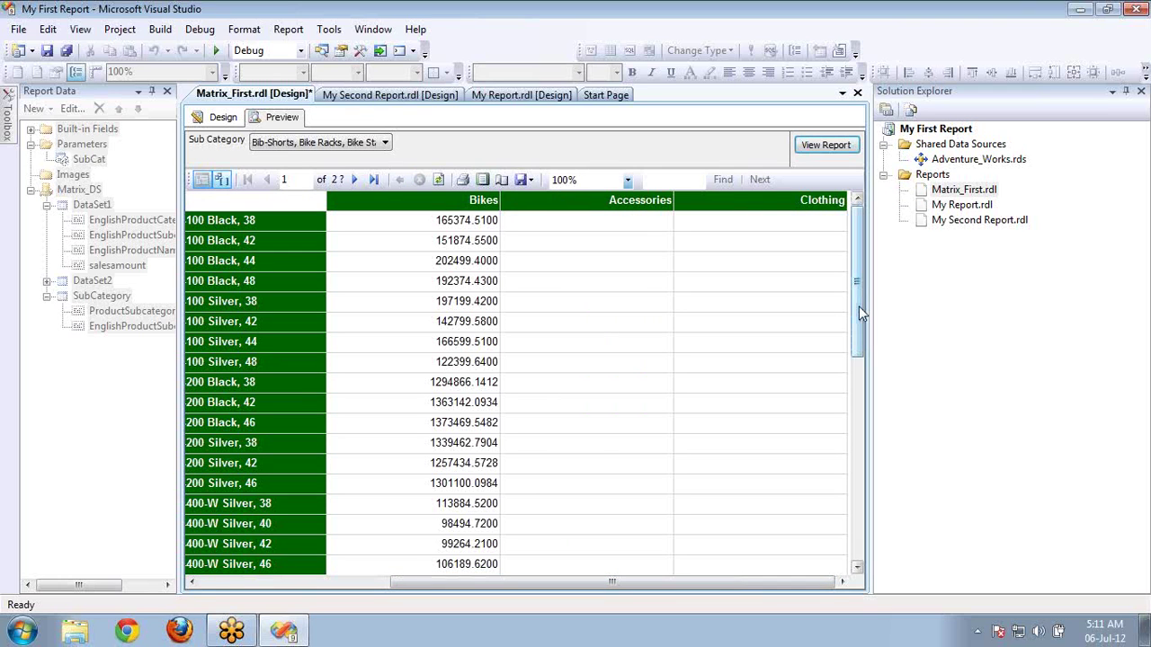
drag(859, 306, 884, 573)
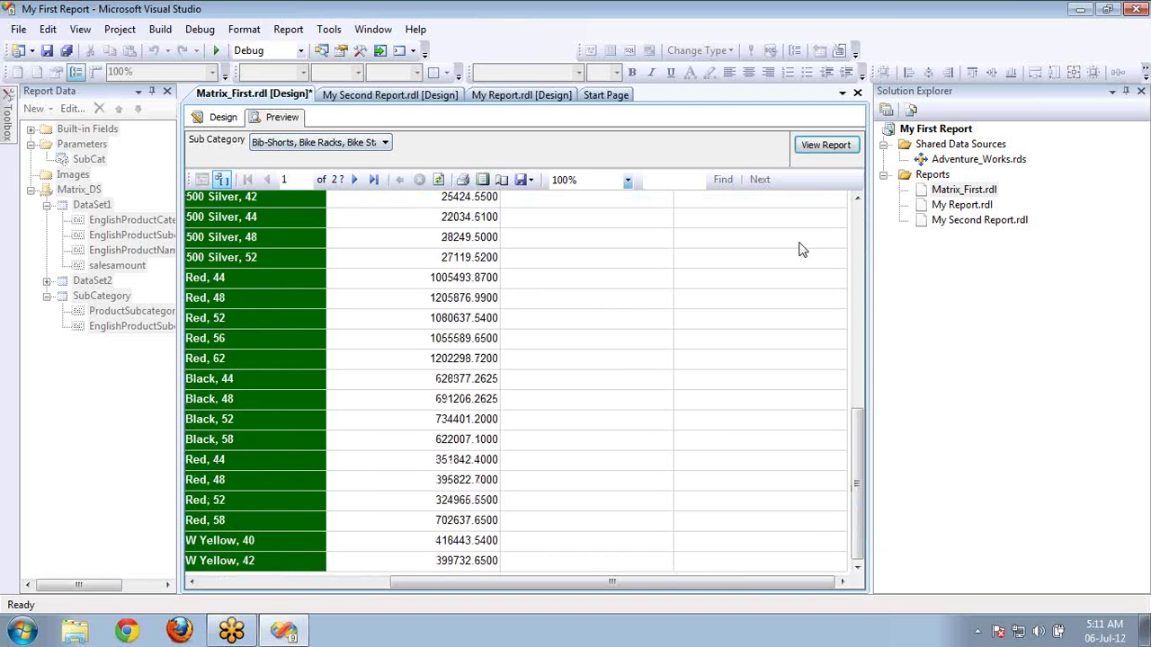
click(857, 236)
click(370, 179)
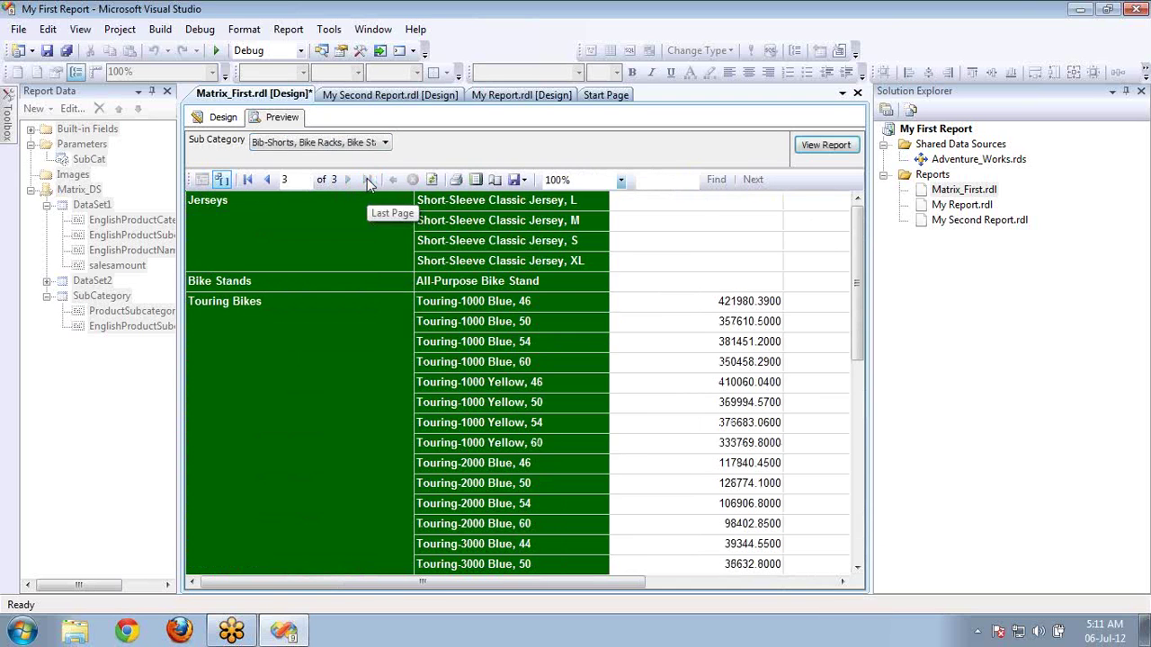
click(790, 582)
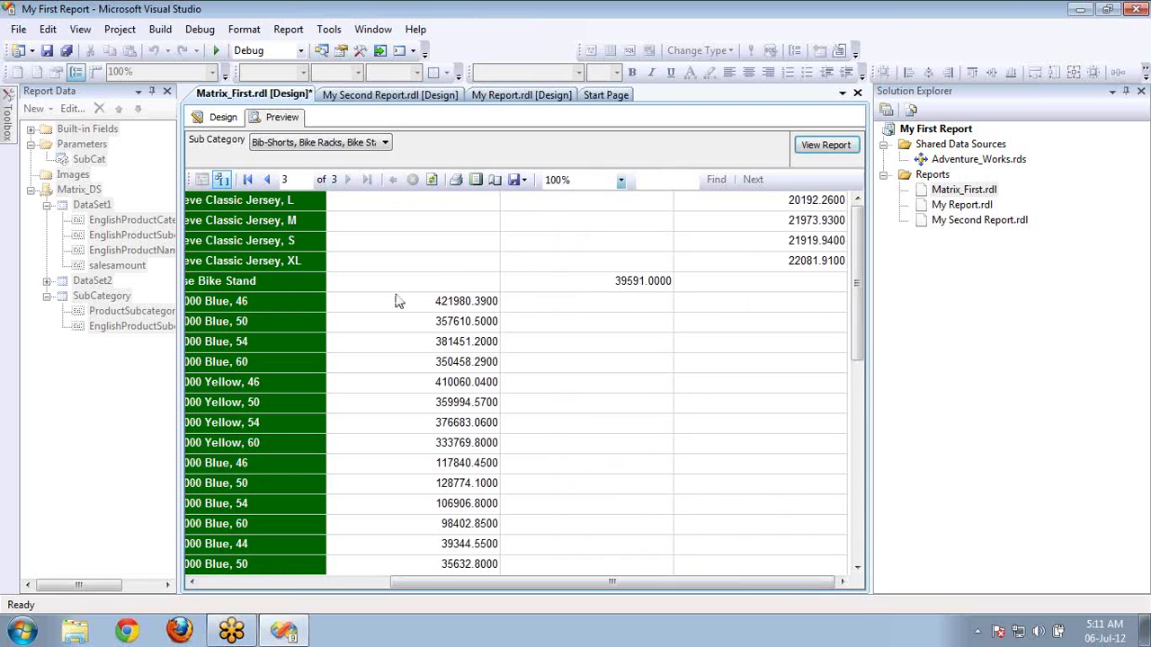
- Return to the report design and add a report parameter named Category with the prompt "Category:"
click(216, 120)
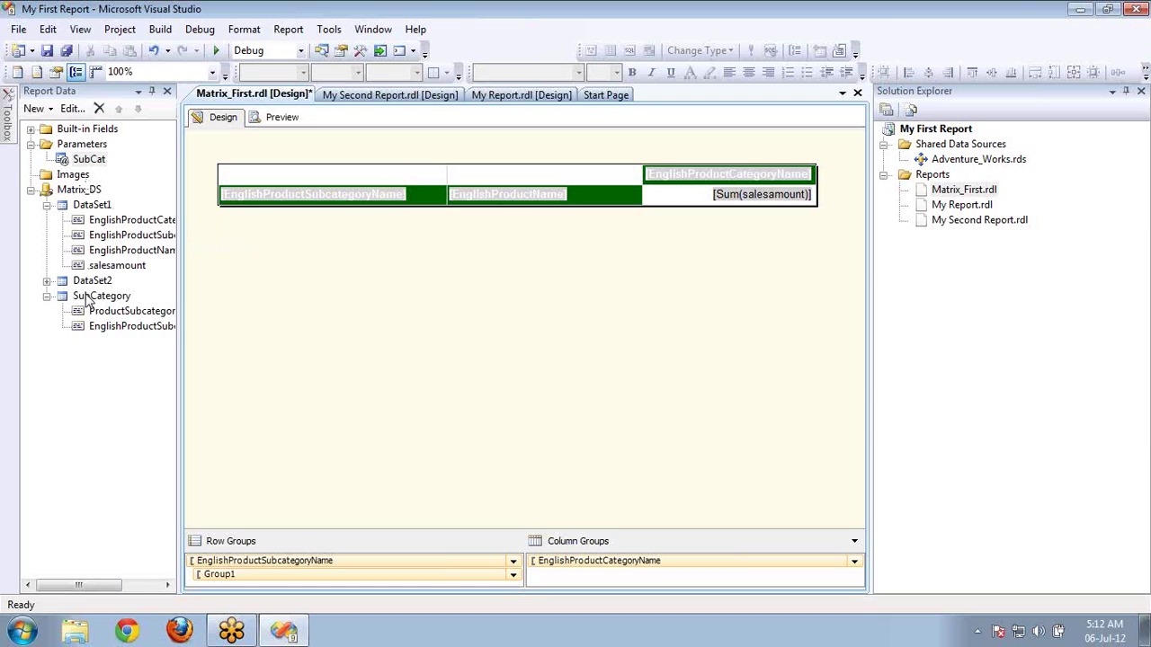
right_click(78, 192)
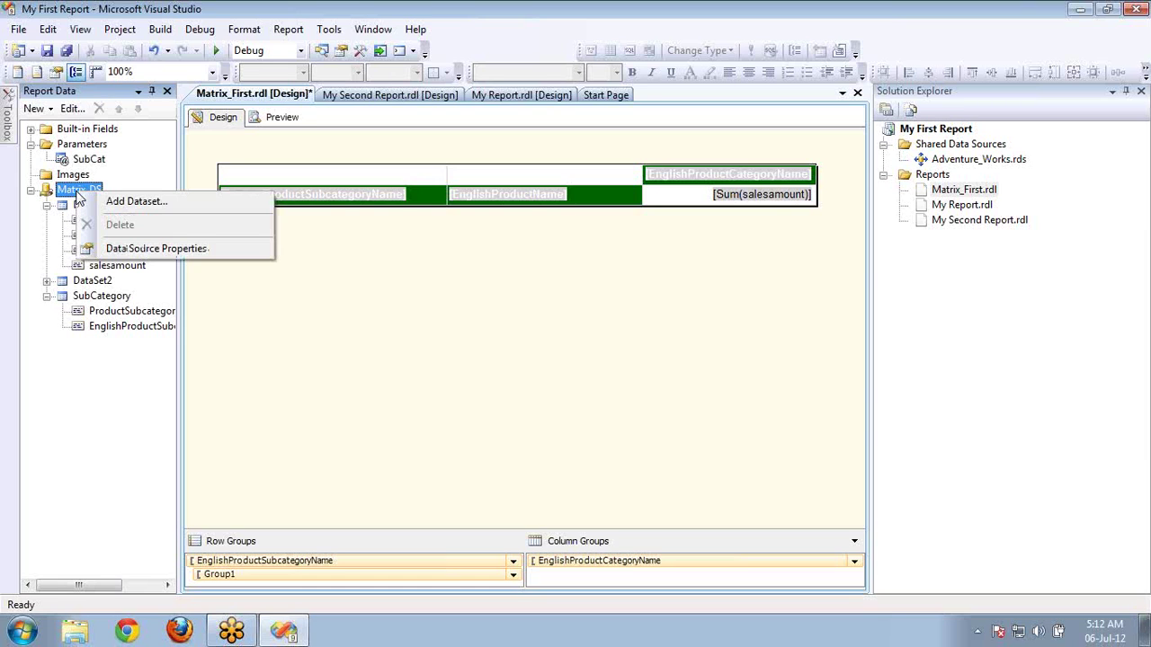
right_click(83, 147)
click(135, 155)
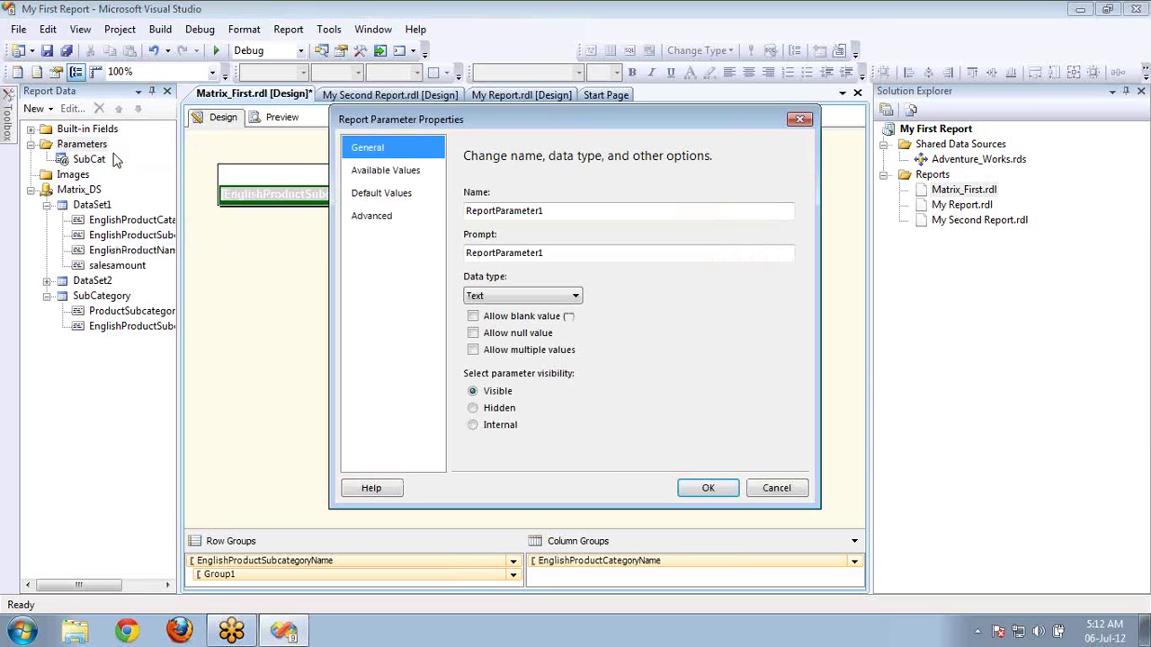
click(602, 212)
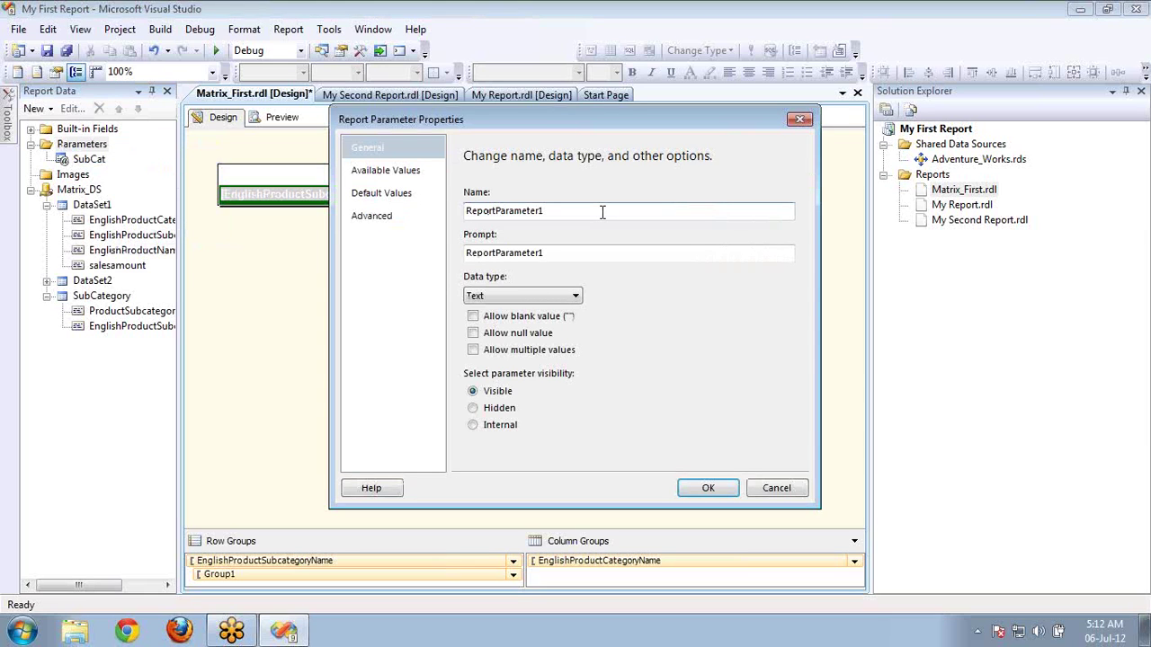
double_click(602, 213)
text(Category)
click(564, 258)
double_click(565, 258)
text(Category:)
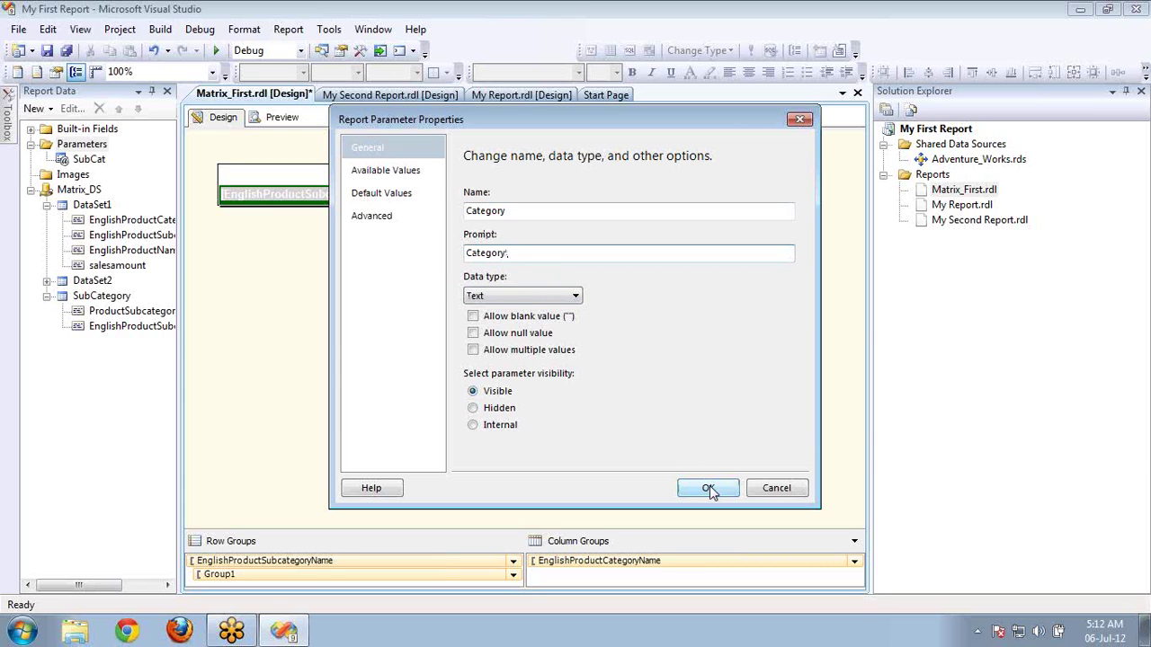
click(710, 489)
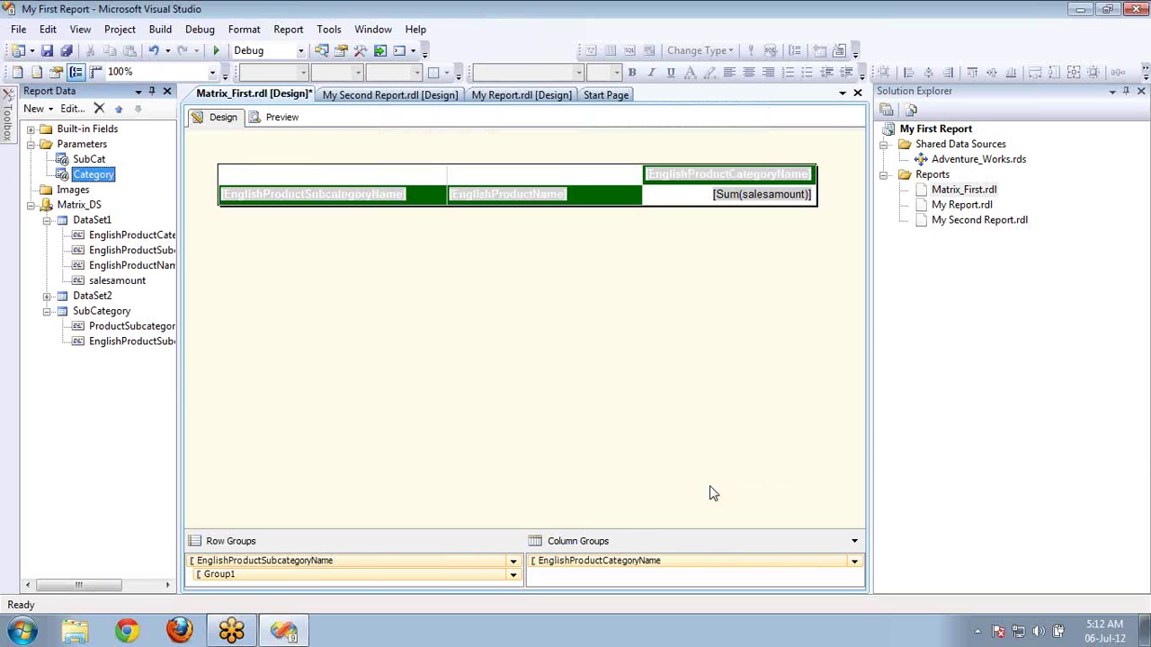
- Check the Category prompt in preview, return to the design, and allow multiple values for the Category parameter
click(282, 117)
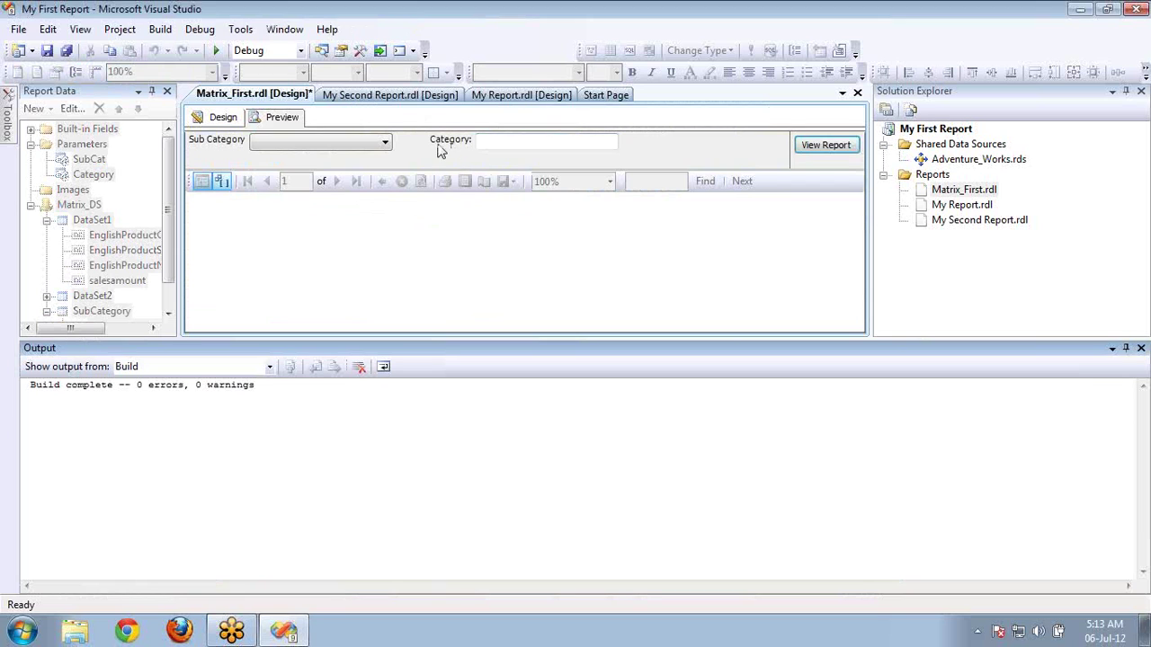
click(223, 117)
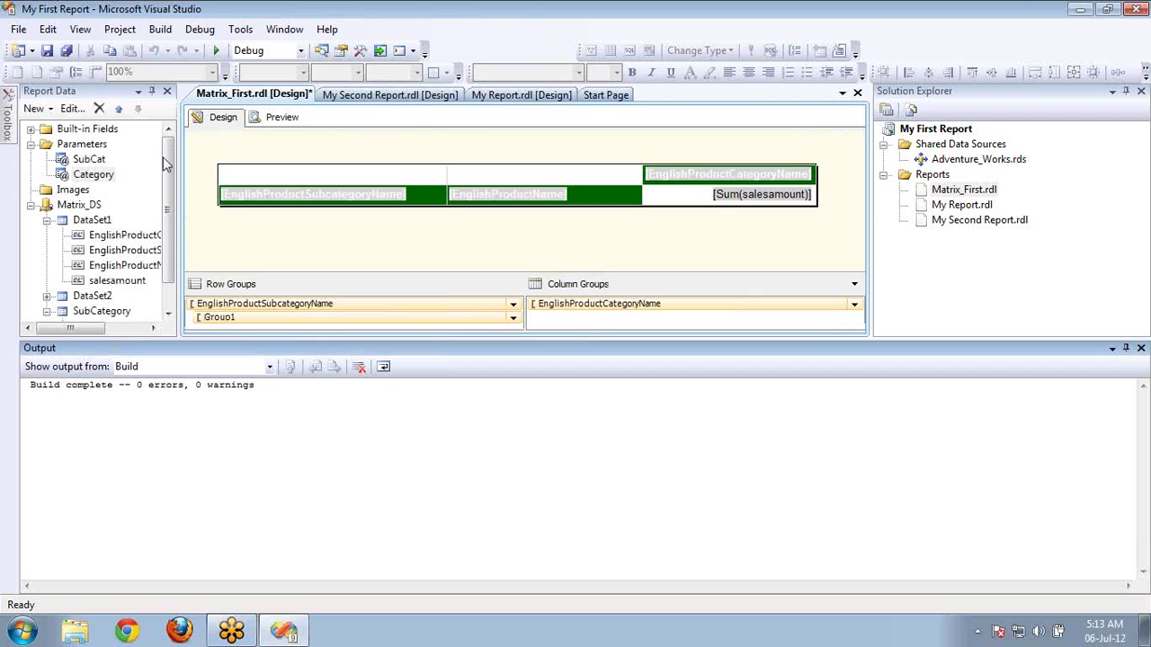
click(105, 178)
double_click(105, 177)
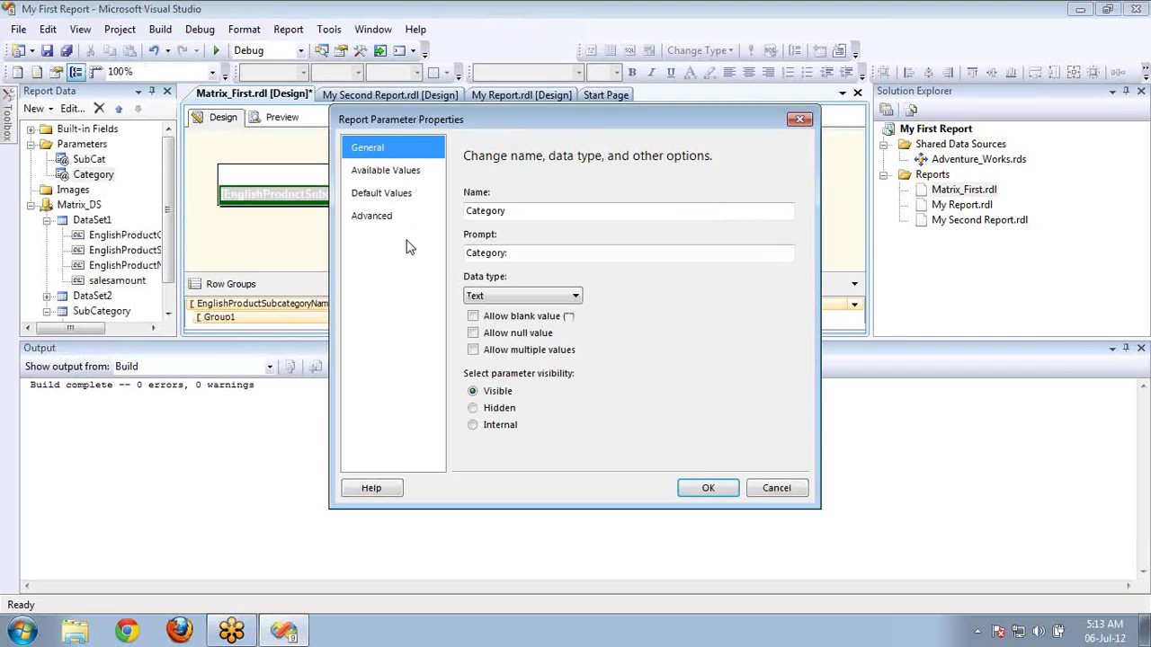
click(504, 253)
text(:)
click(475, 353)
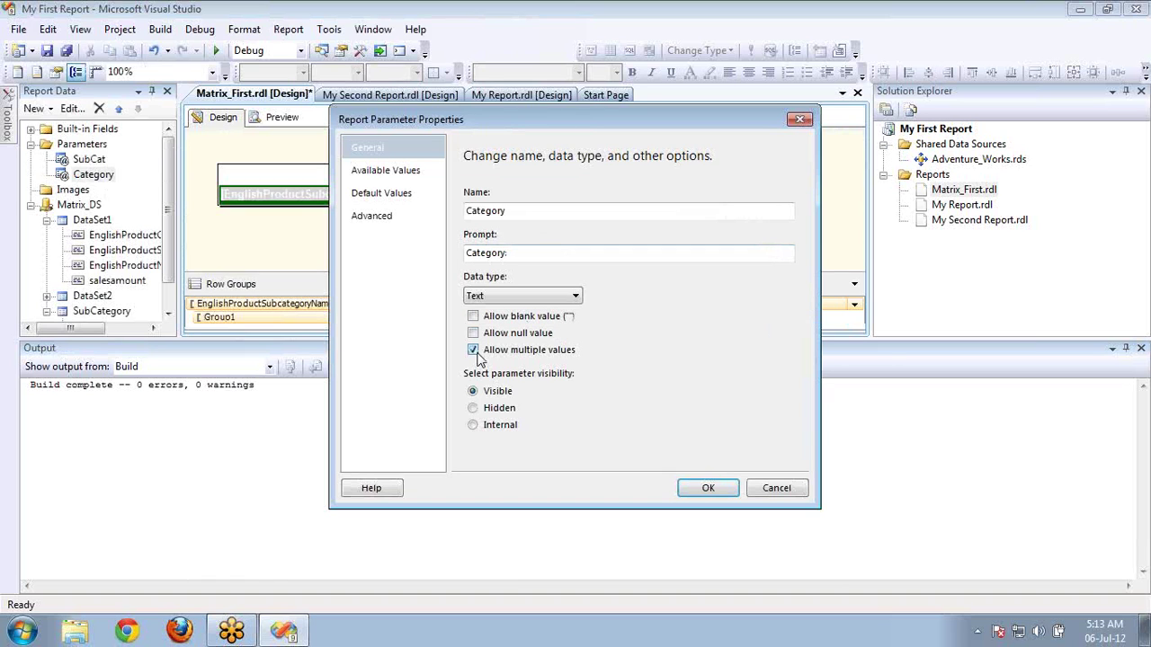
click(479, 356)
click(376, 174)
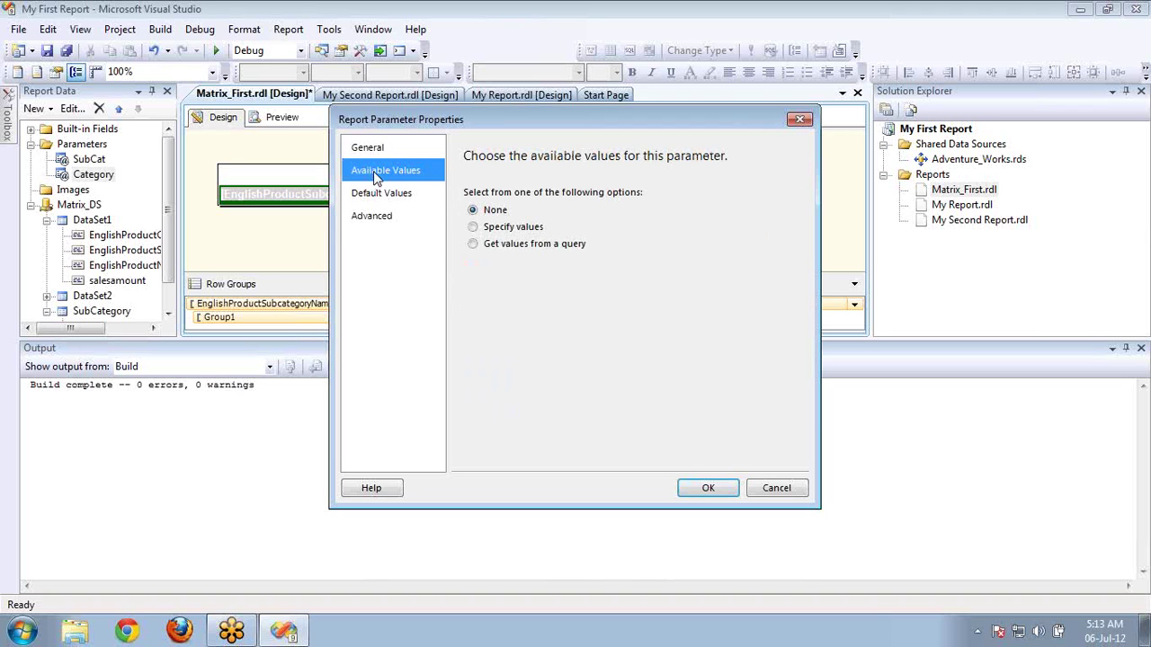
click(733, 490)
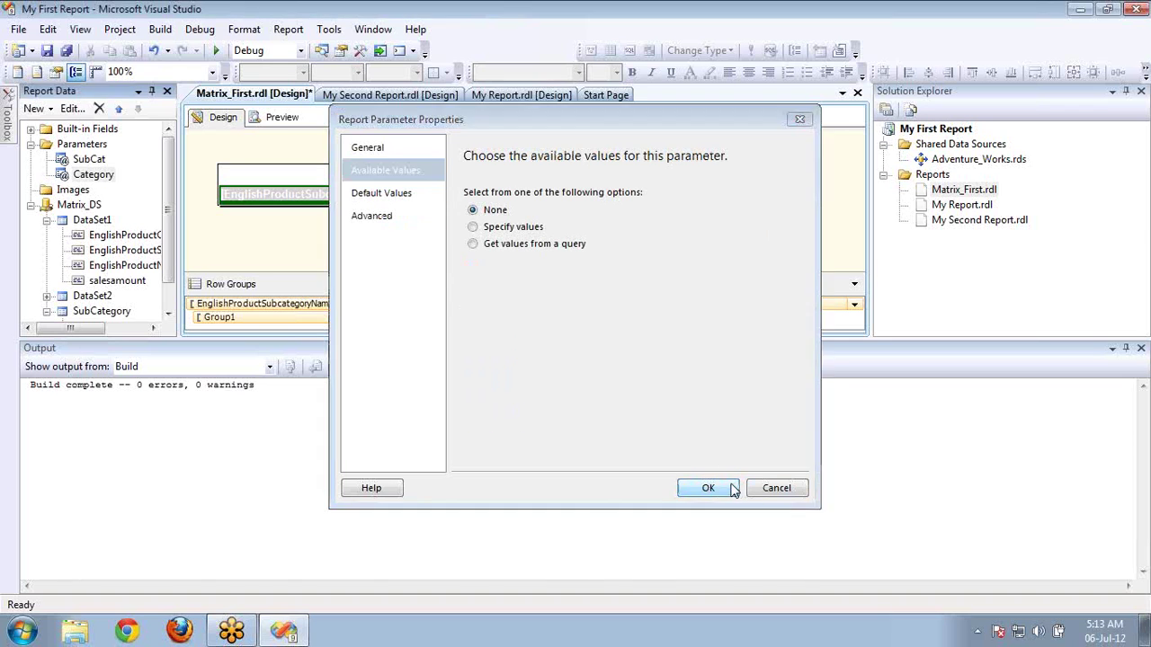
click(1140, 349)
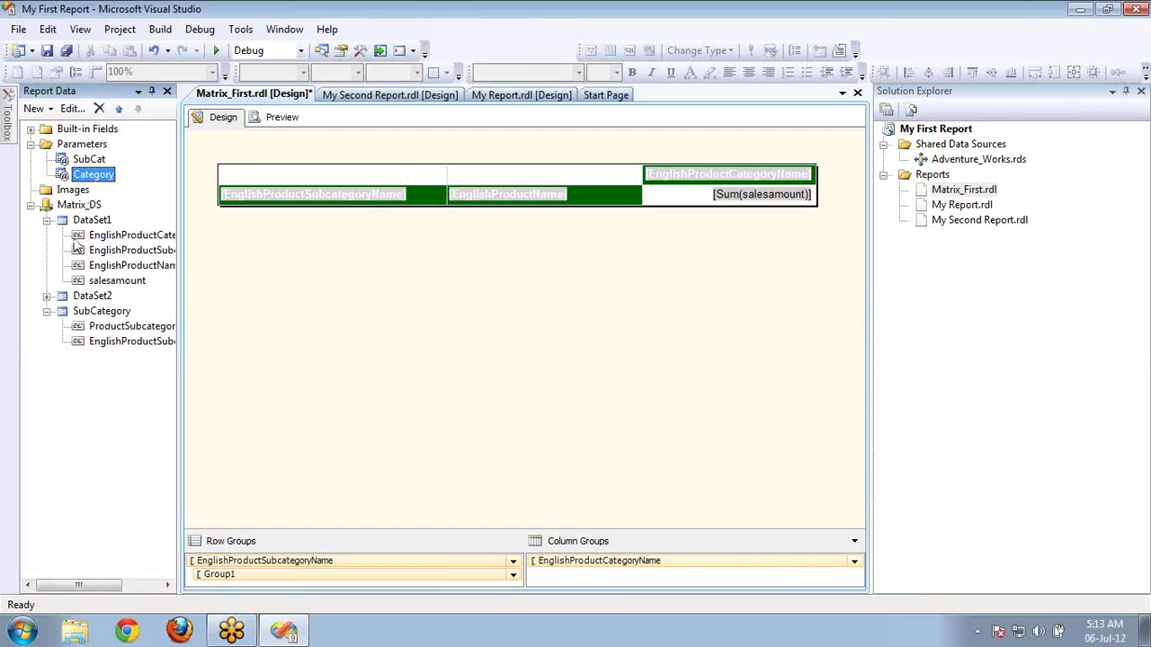
- Add a dataset named Category_DS to the Matrix_DS data source
right_click(75, 207)
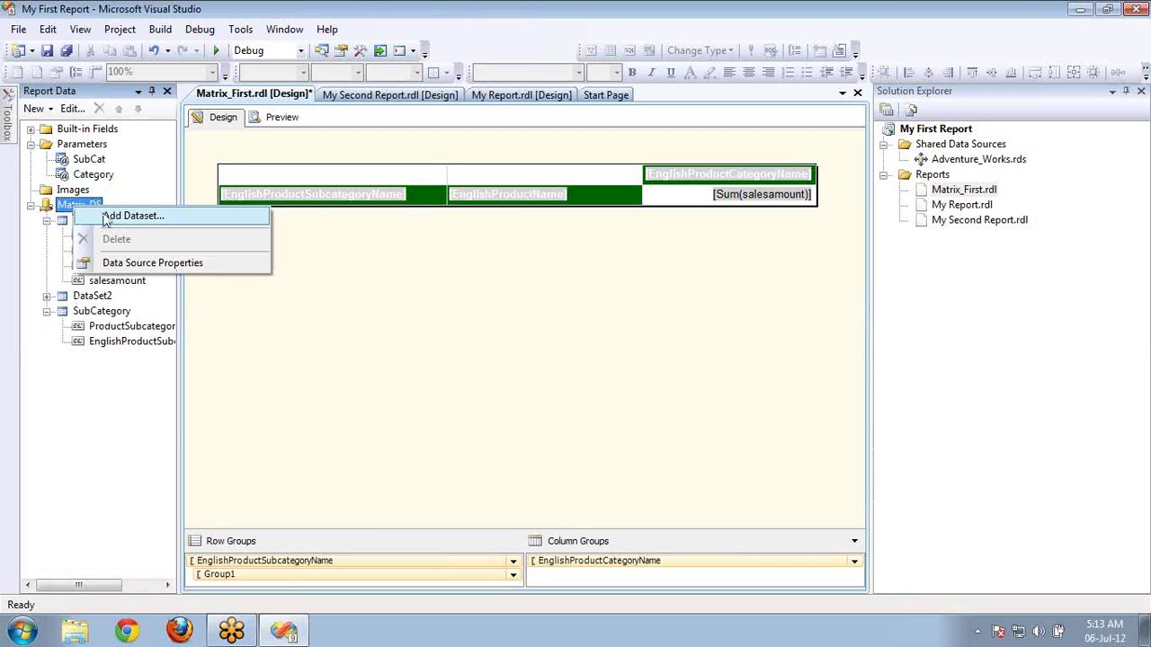
click(99, 214)
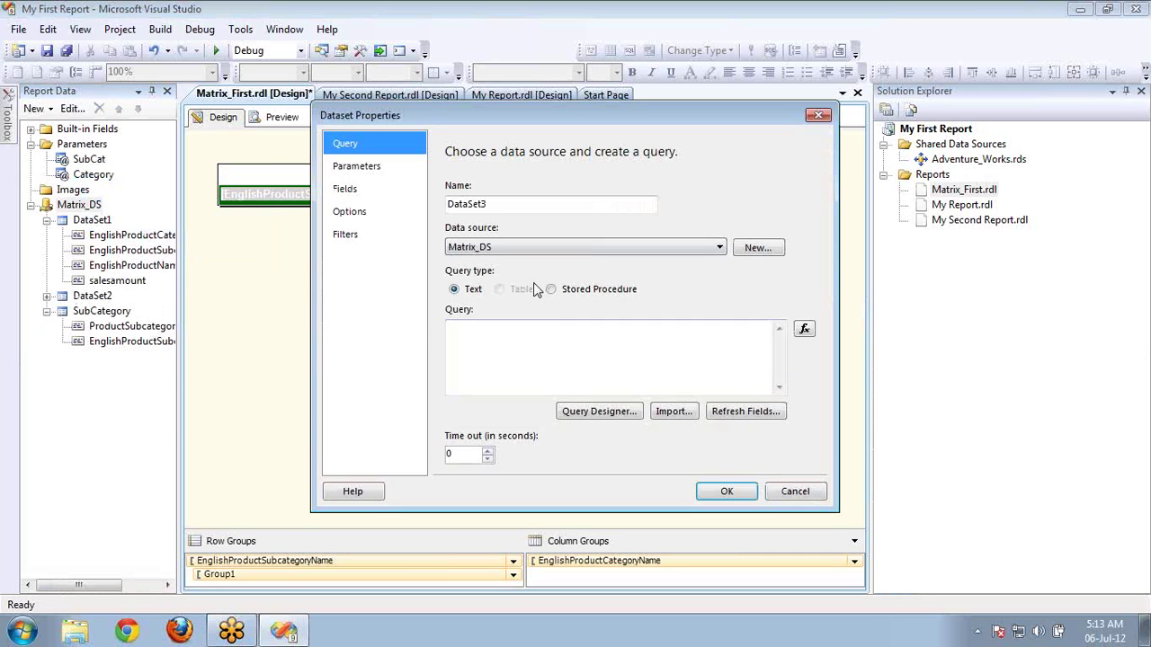
double_click(509, 203)
text(Ca)
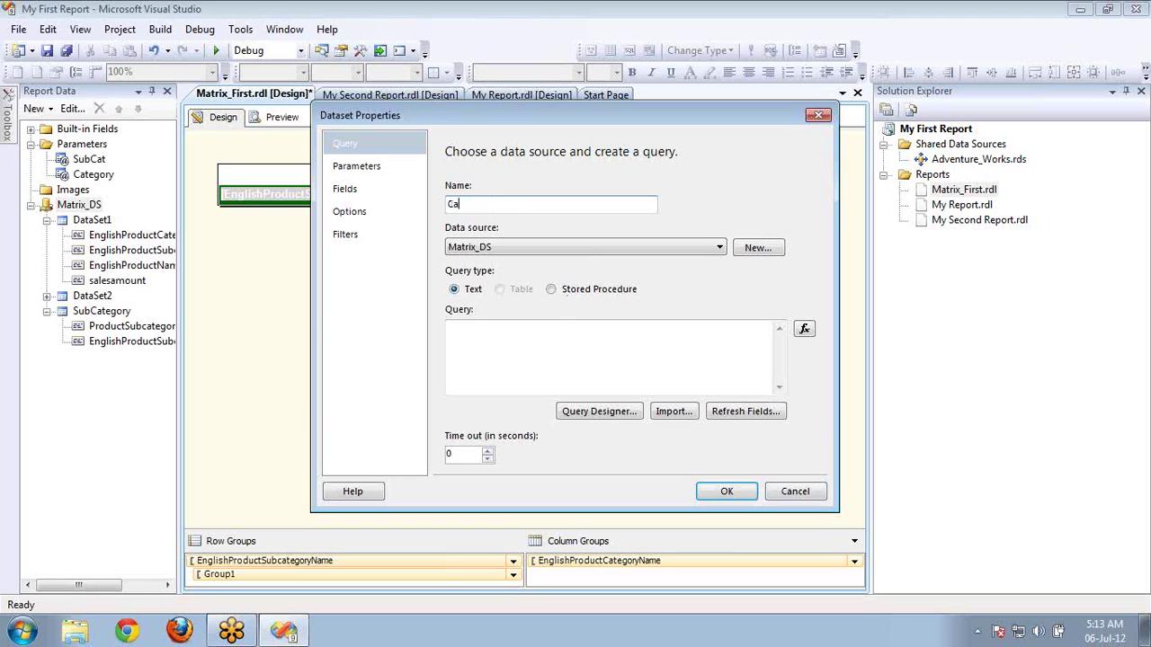
text(tegory_DS)
- Start the Category_DS query with "Select ProductCategoryKey,EnglishProductCategoryName"
click(530, 336)
text(Sele)
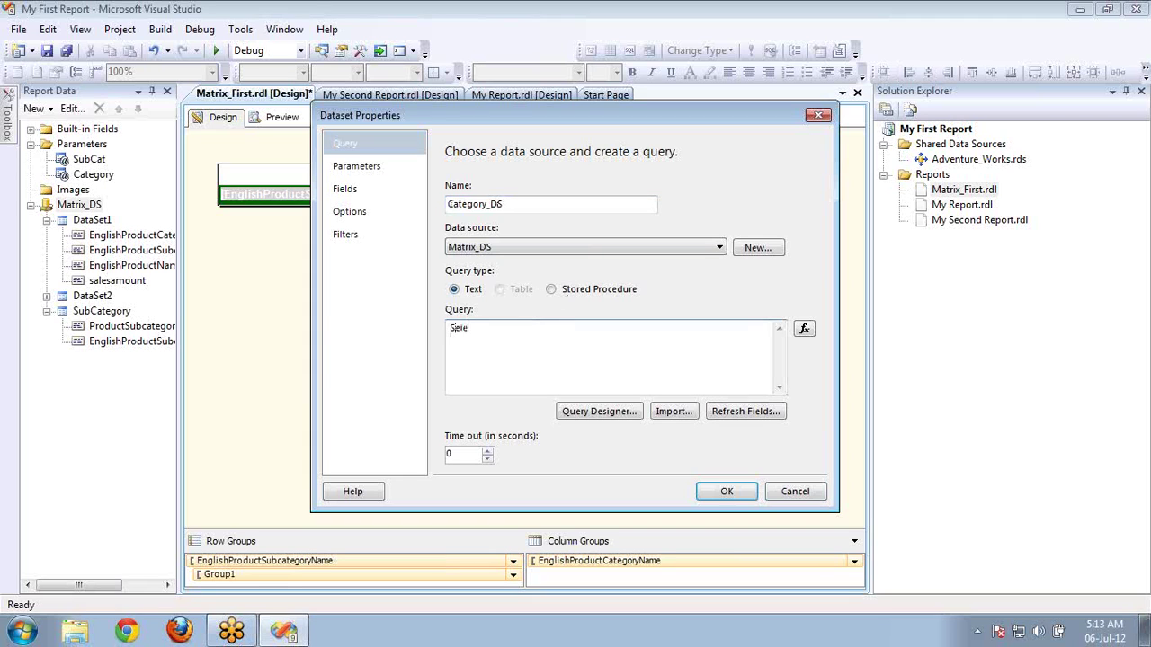
text(ct Ca)
text(tego)
text(Product)
text(du)
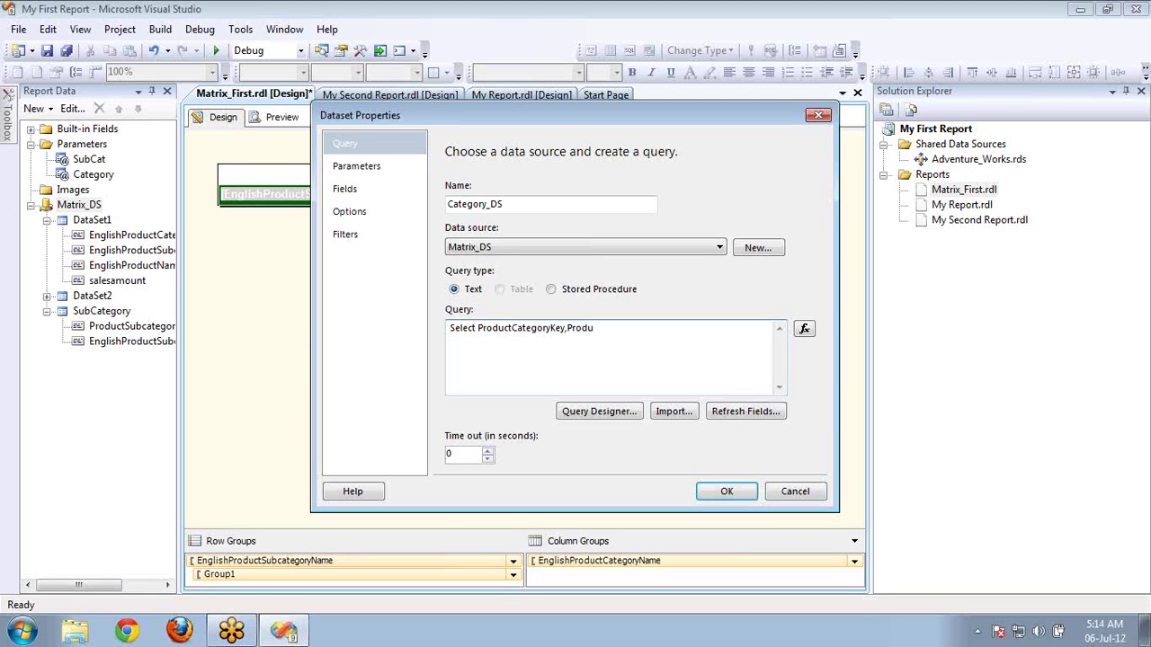
key(ctrl+shift+Left)
key(End)
key(shift+Left)
key(shift+Left)
key(shift+Left)
key(shift+Left)
key(shift+Left)
text(EnglishProf)
text(uctCategoryNam)
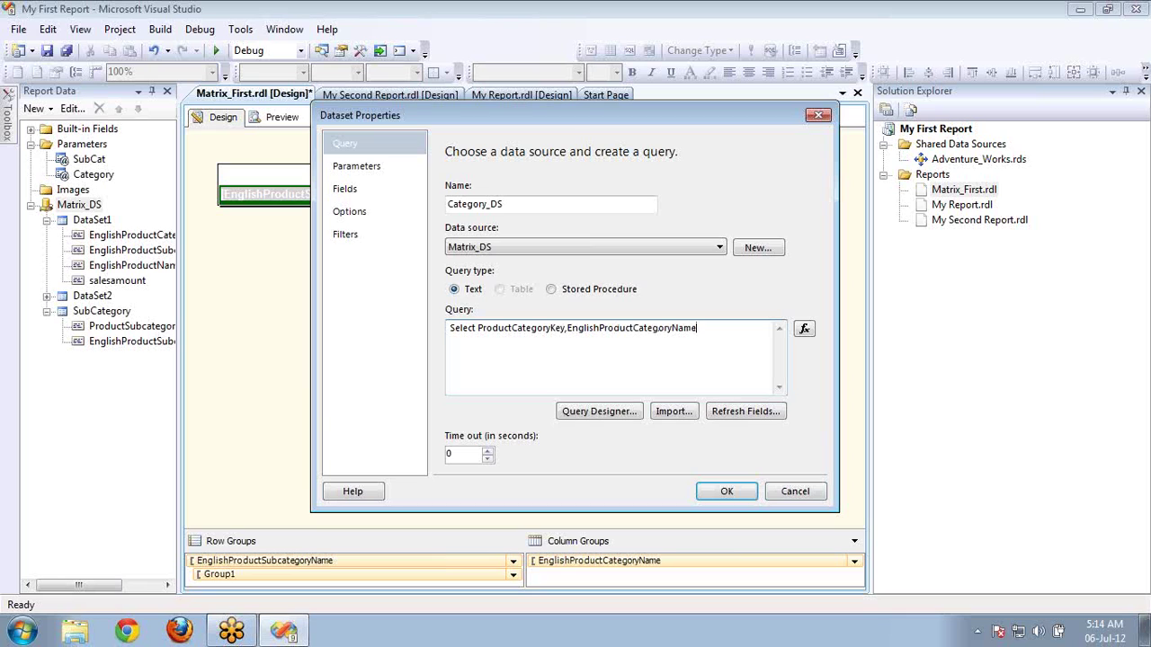
- Complete the query with "from ProductCategory order by EnglishProductCategoryName", reusing the copied column name, and save the dataset
key(shift+Left)
key(shift+Left)
key(shift+Left)
key(shift+Left)
key(shift+Left)
key(shift+Left)
key(shift+Left)
key(shift+Left)
key(shift+Left)
key(shift+Left)
key(shift+Left)
key(shift+Left)
key(shift+Left)
key(shift+Left)
key(shift+Left)
key(shift+Left)
key(shift+Left)
key(shift+Left)
key(shift+Left)
key(shift+Left)
key(ctrl+c)
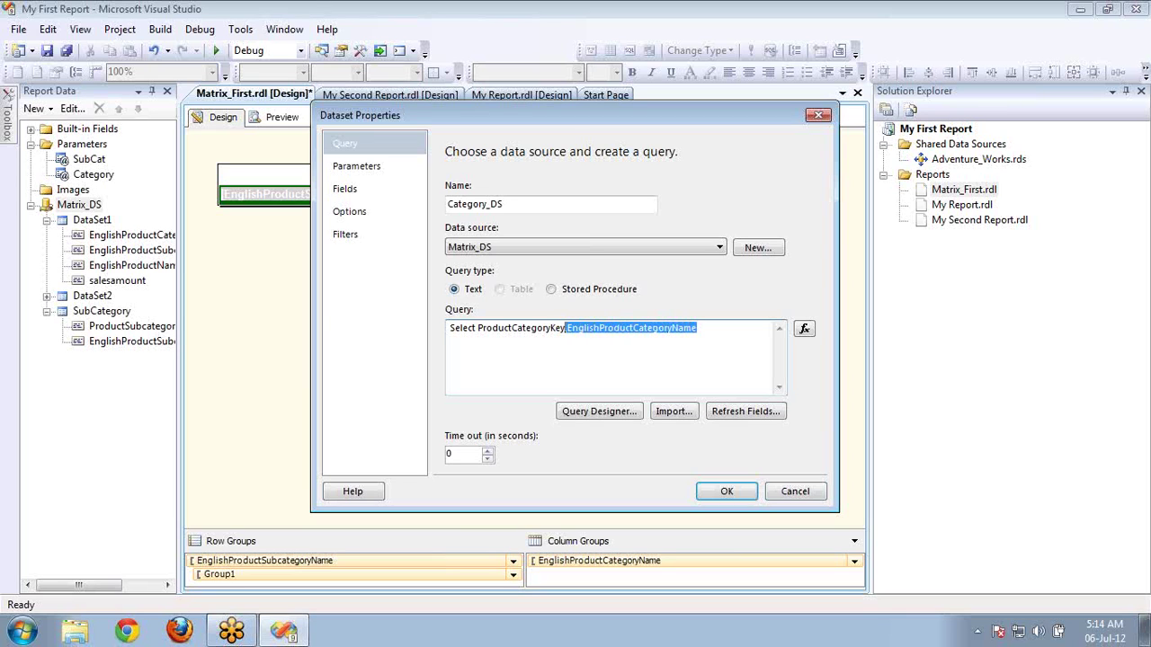
key(End)
text(from ProductCatego)
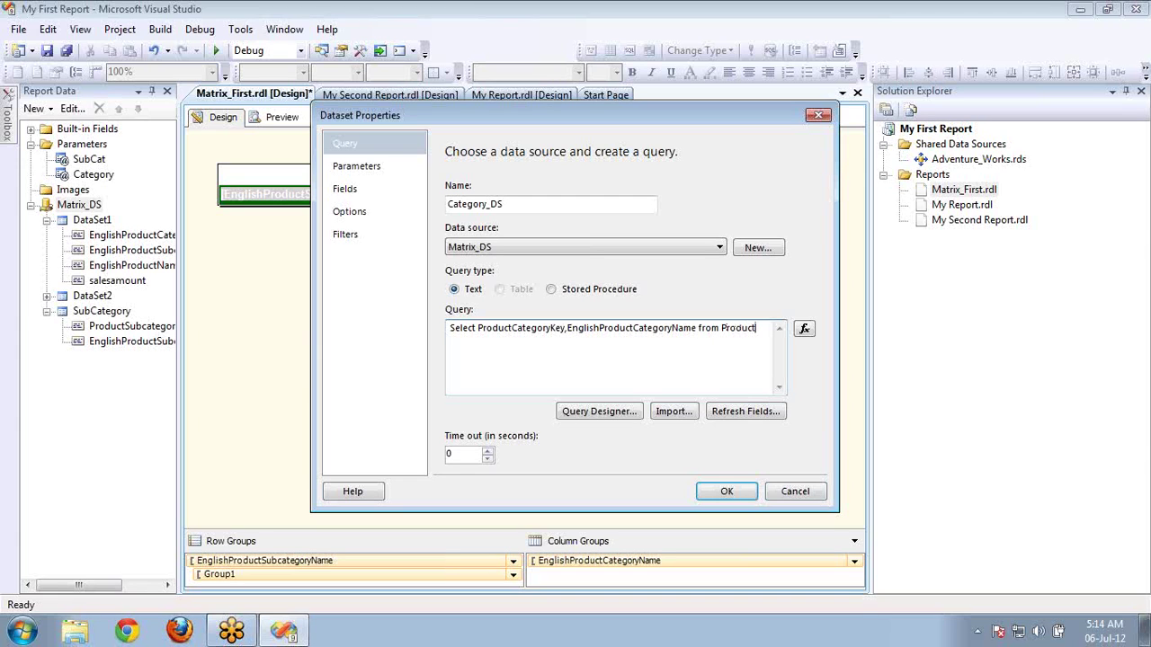
text(ry)
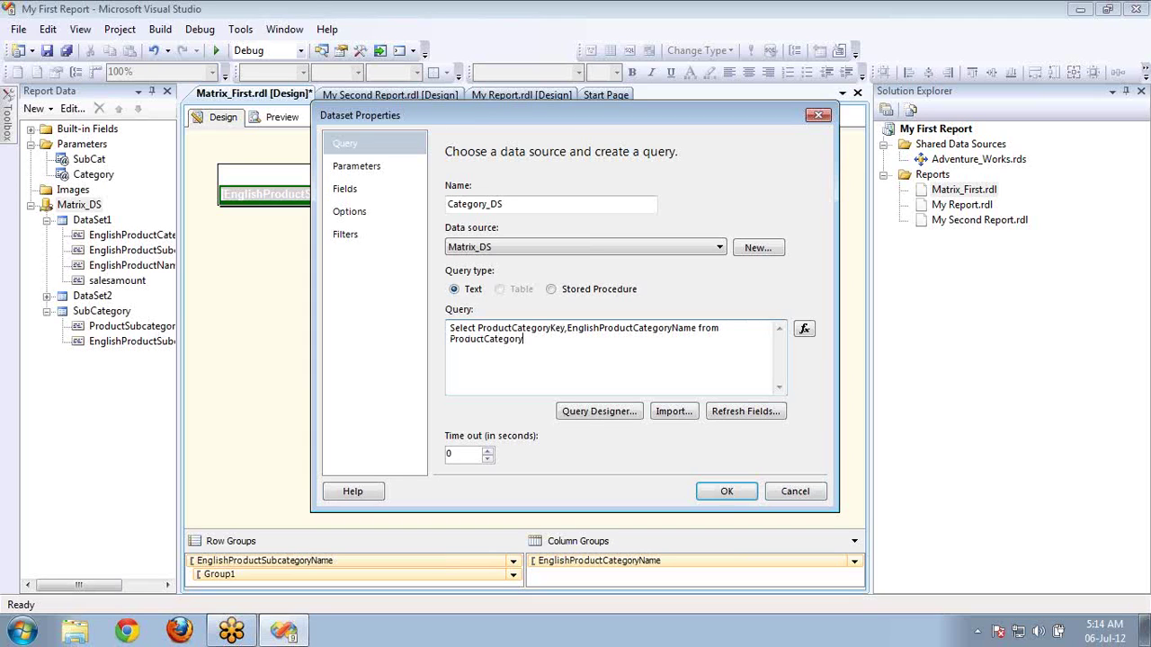
text( order by)
key(ctrl+v)
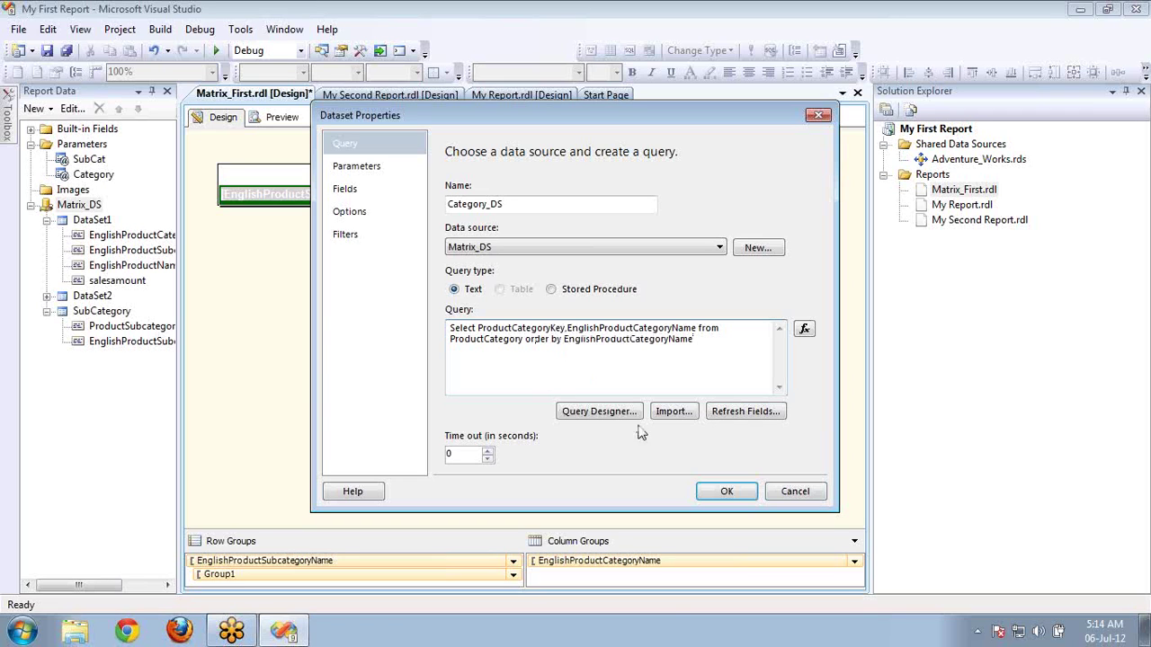
click(719, 495)
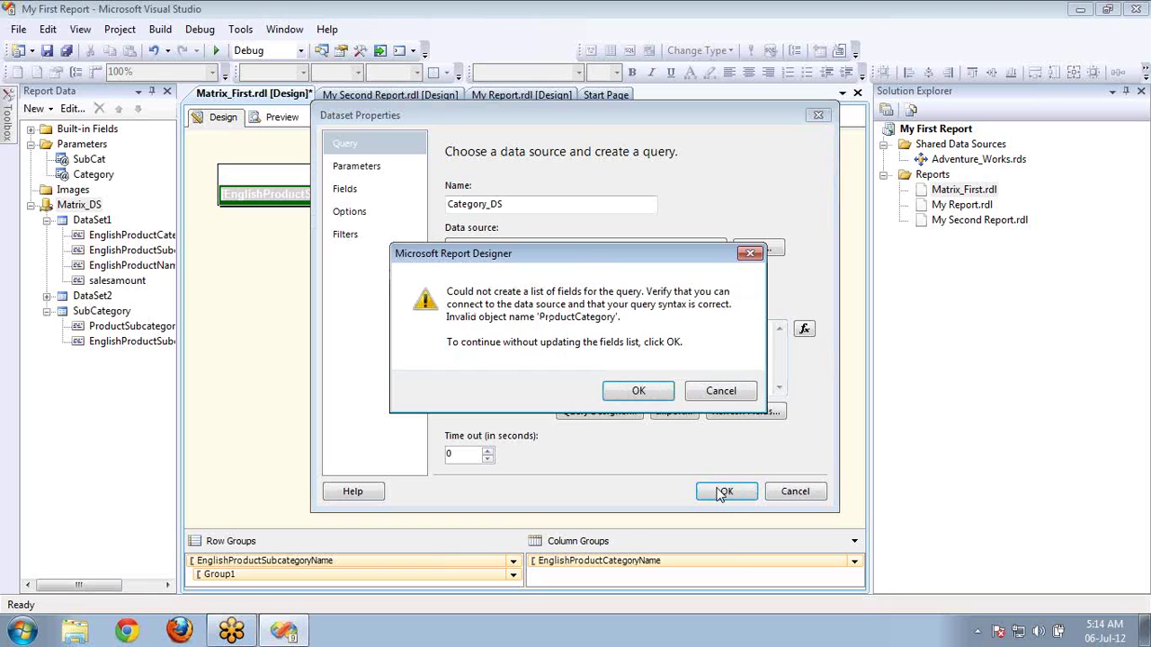
click(640, 392)
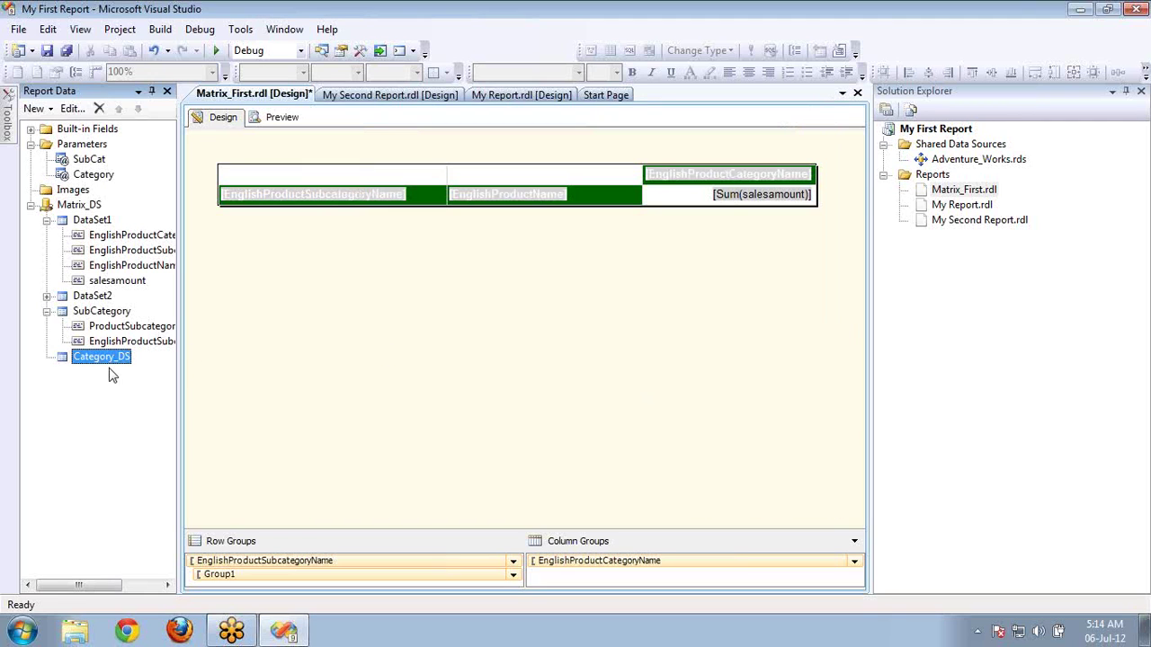
- Correct the table name in the Category_DS query to DimProductCategory, save the dataset, and check its fields
double_click(107, 360)
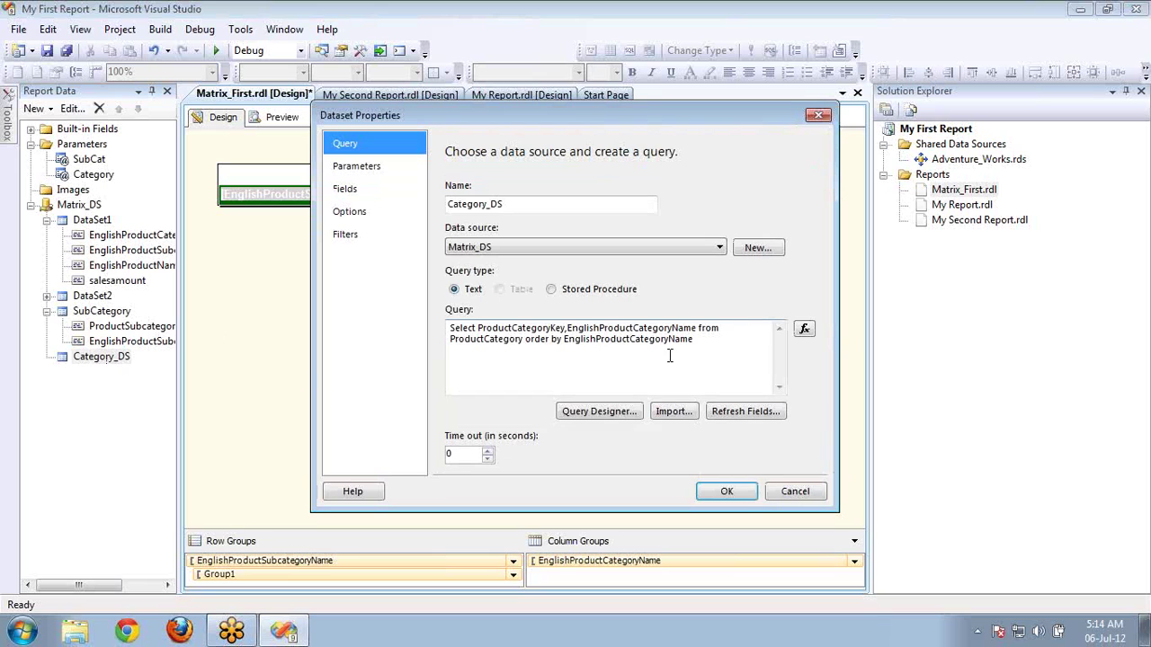
click(523, 338)
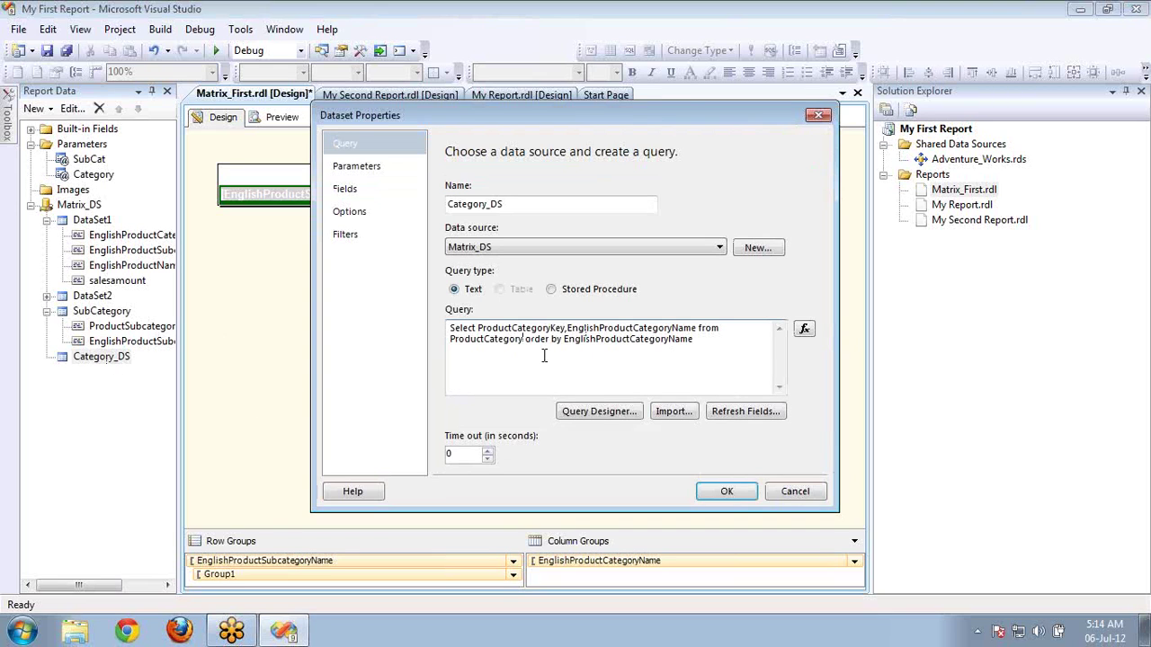
key(Home)
text(Dim)
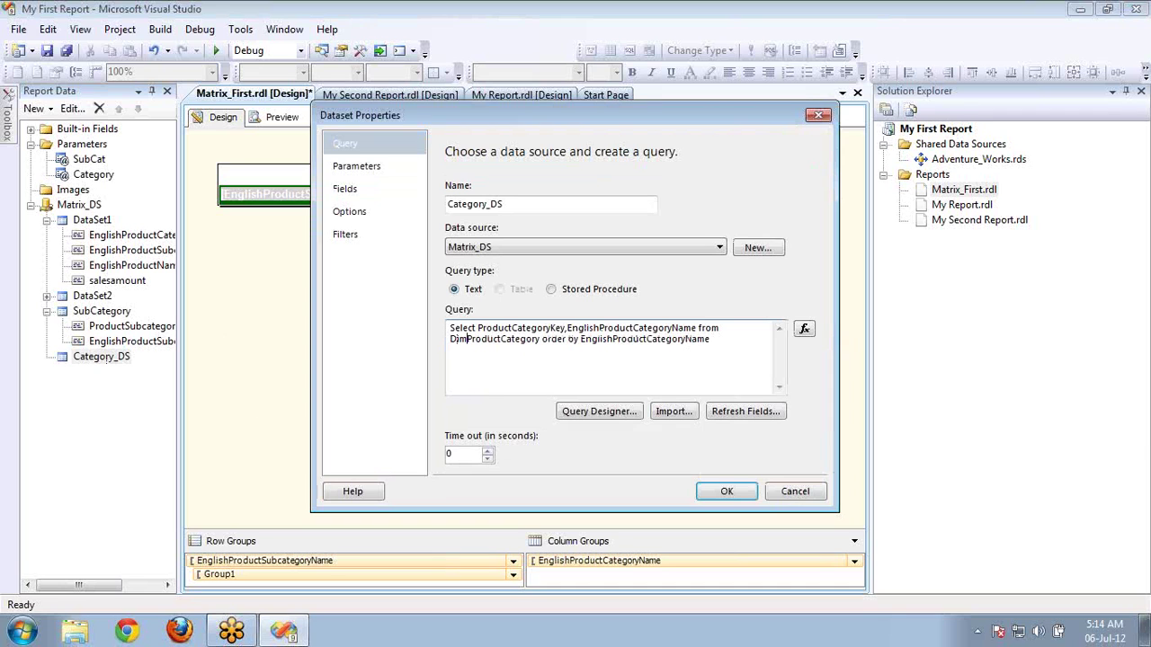
click(727, 492)
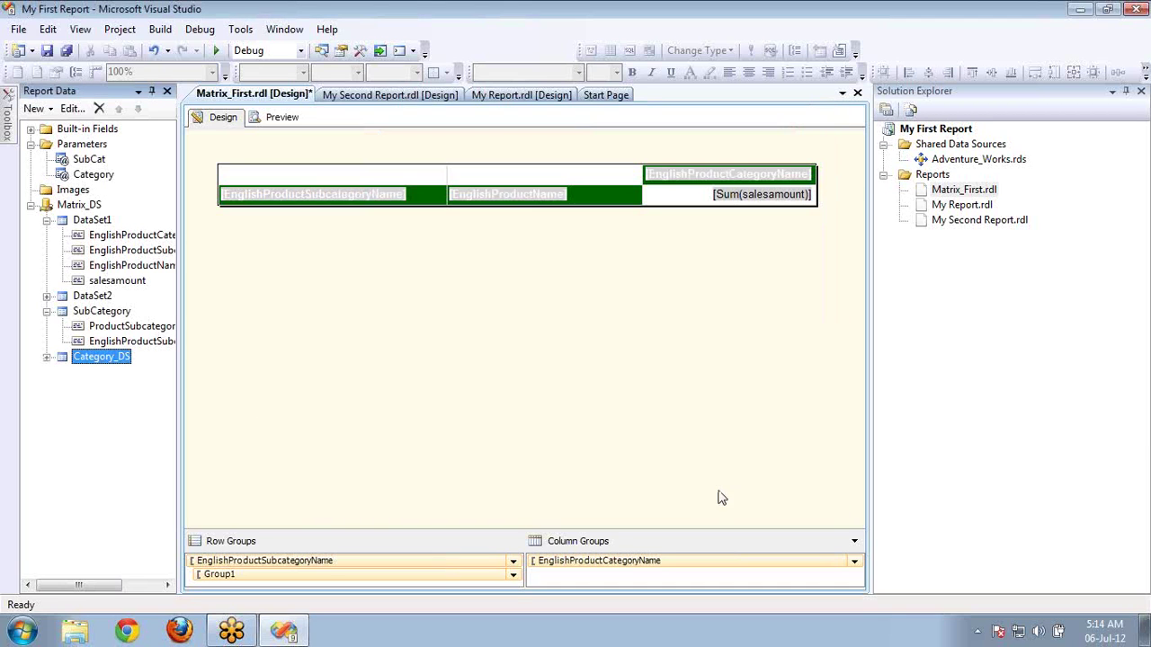
click(47, 357)
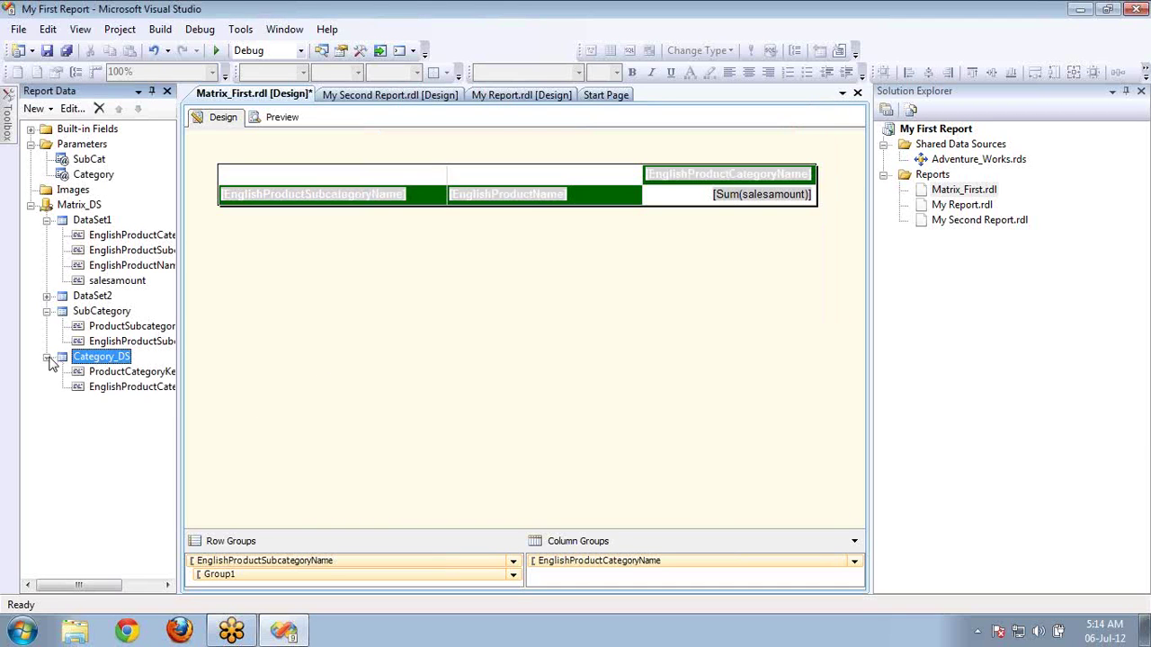
click(127, 373)
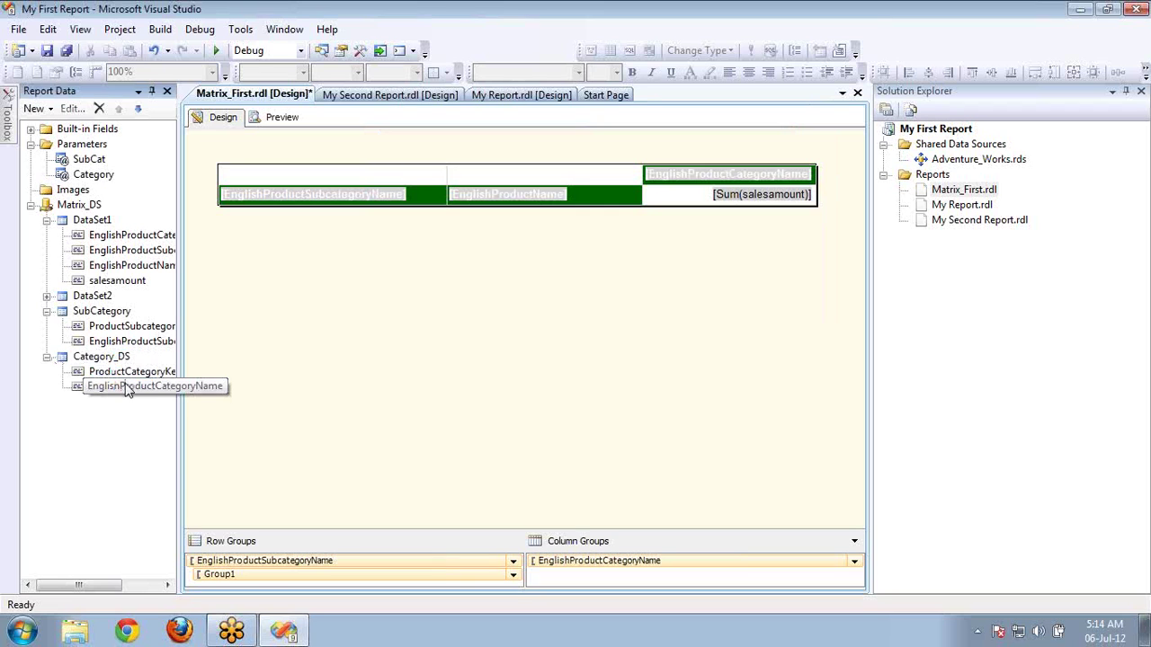
click(125, 385)
- Get the Category parameter's available values from the Category_DS dataset, with ProductCategoryKey as value and EnglishProductCategoryName as label
double_click(94, 174)
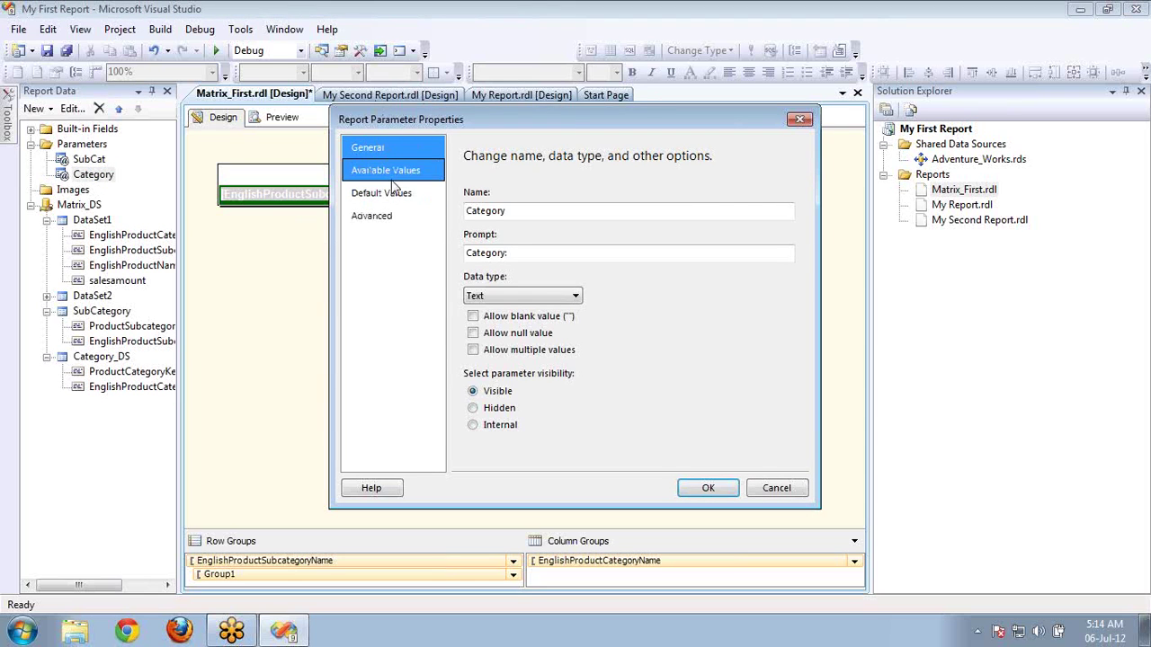
click(396, 169)
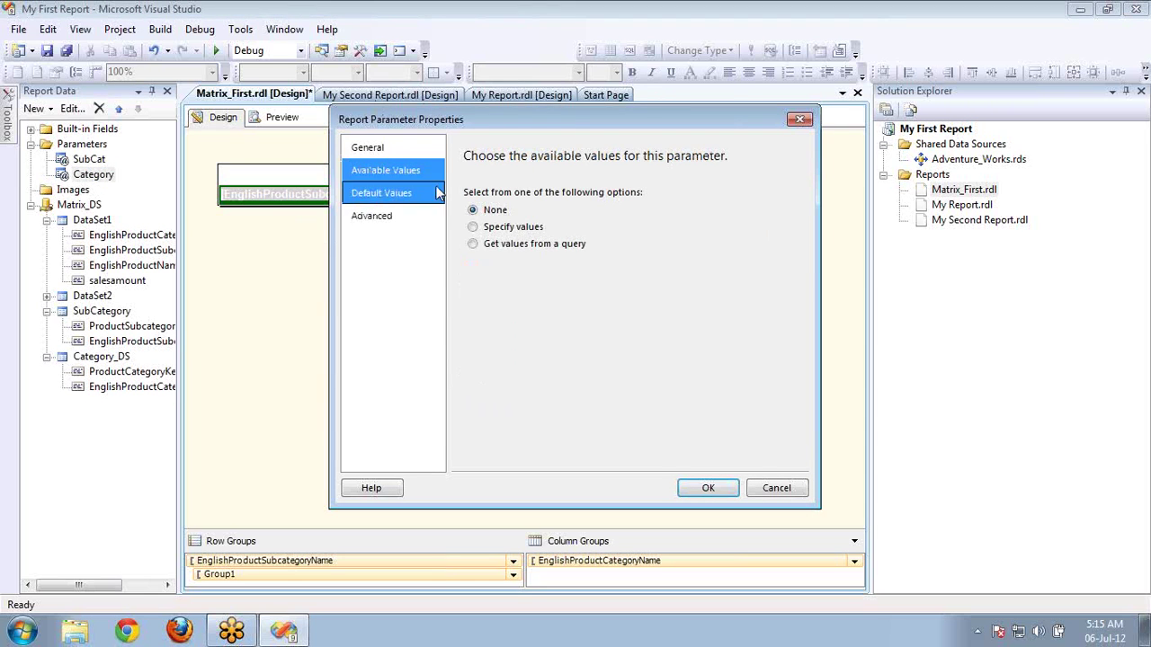
click(518, 248)
click(545, 297)
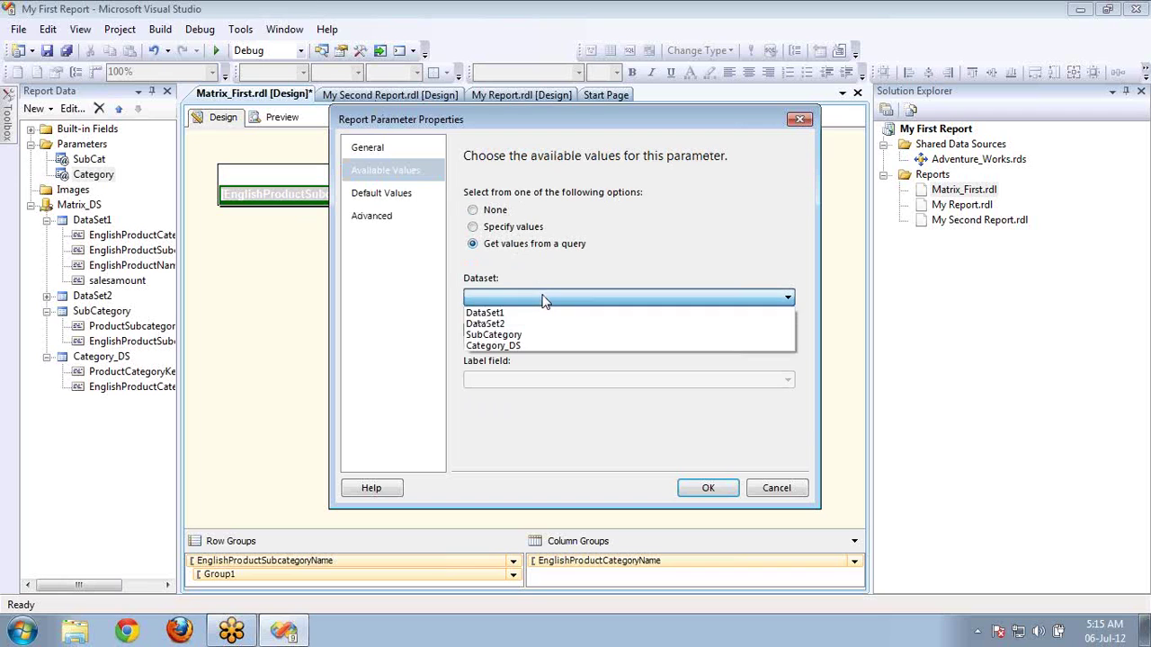
click(514, 347)
click(531, 345)
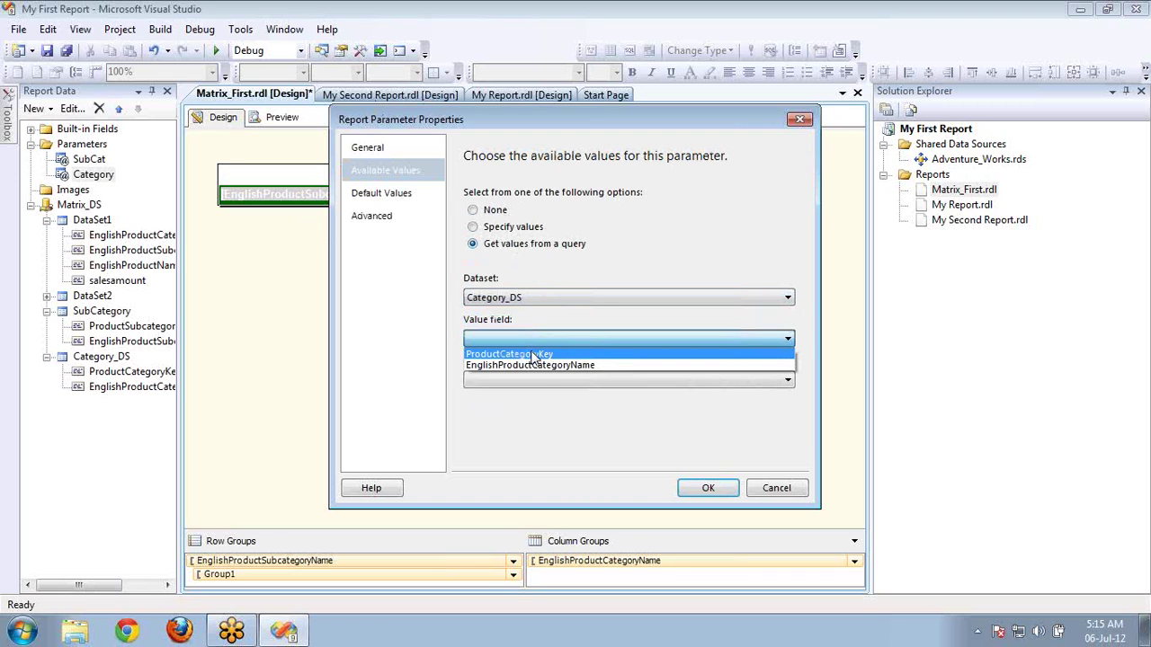
click(533, 356)
click(544, 383)
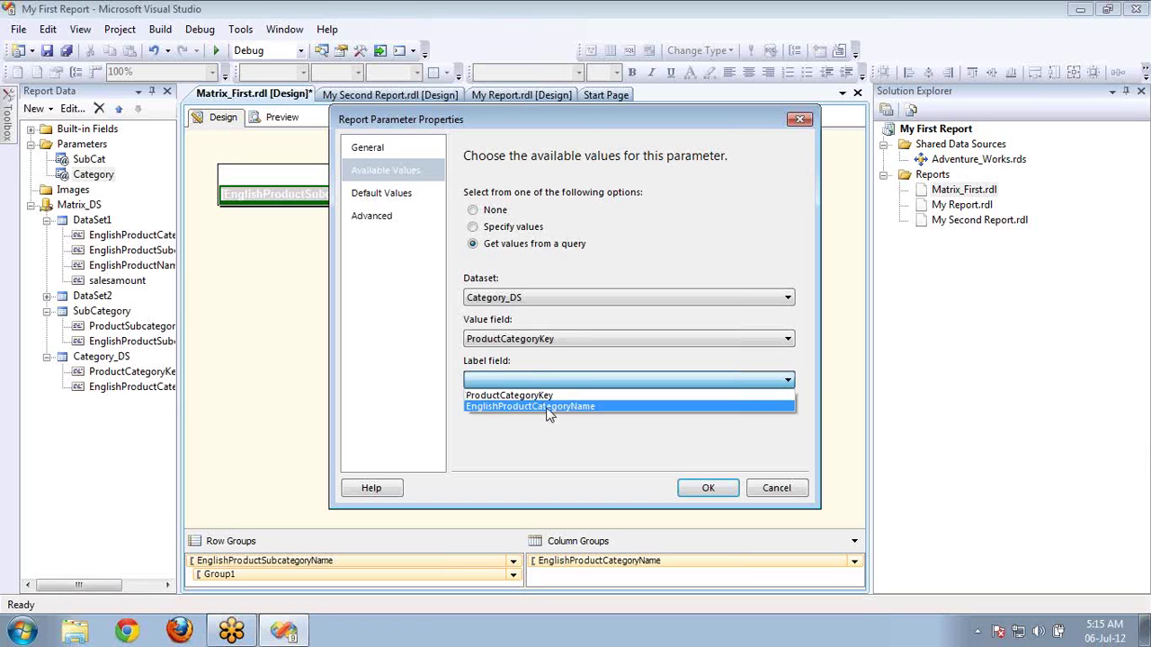
click(547, 405)
click(687, 488)
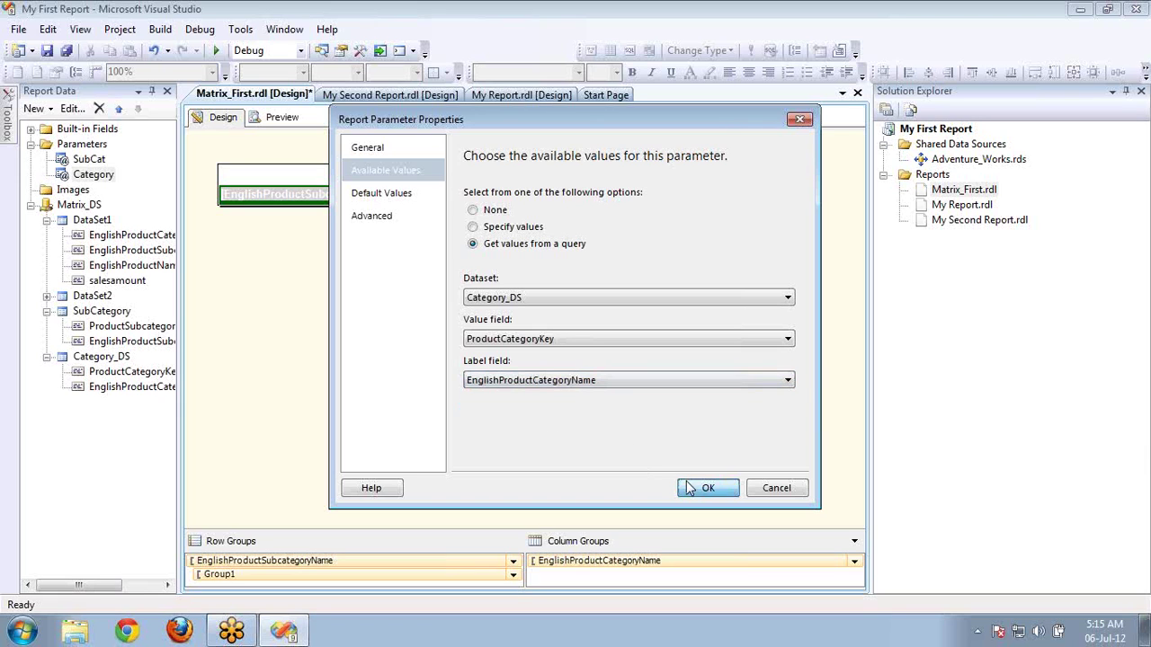
- Preview the report, check the choices offered by the Sub Category and Category prompts, and close the build output
click(279, 123)
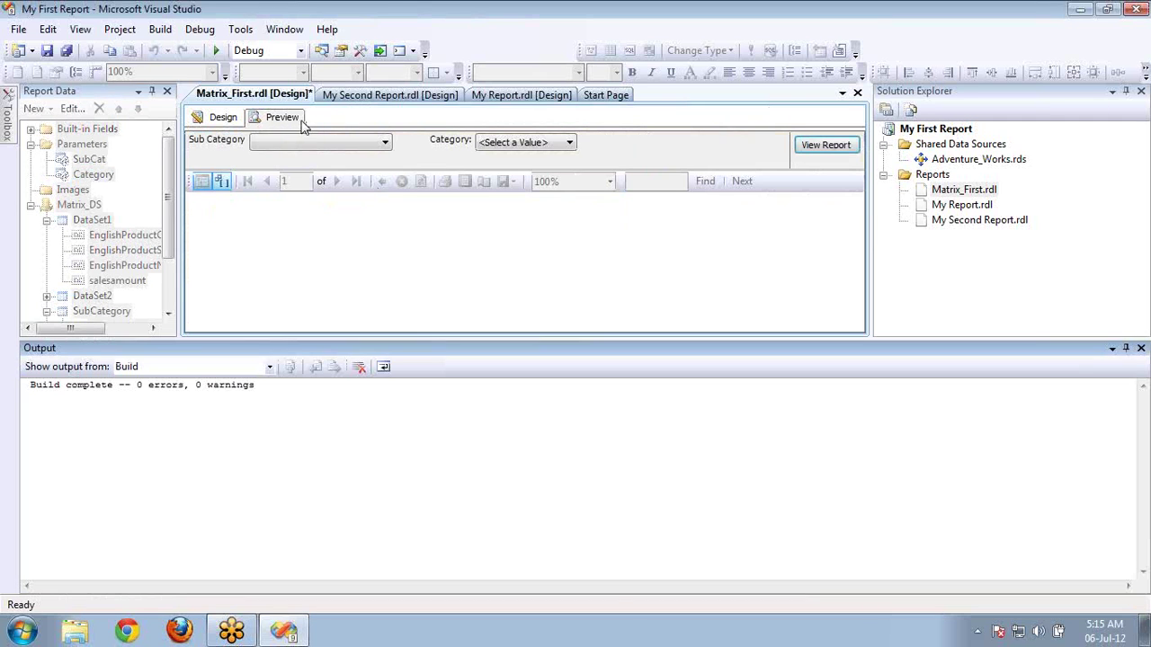
click(314, 144)
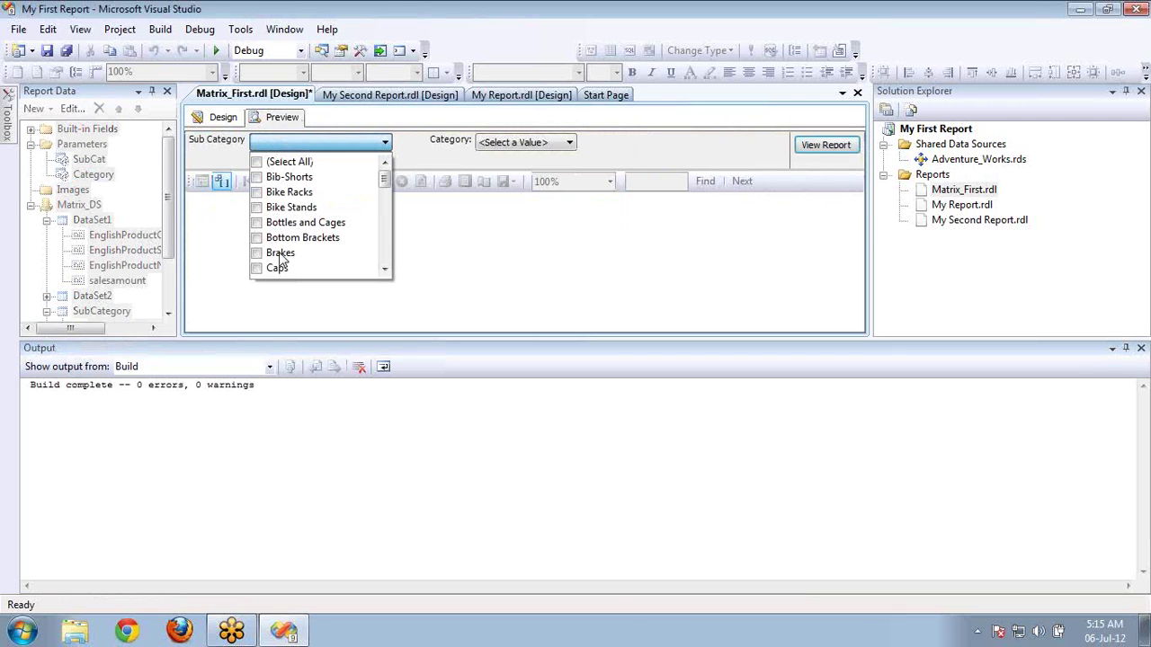
click(549, 141)
click(551, 144)
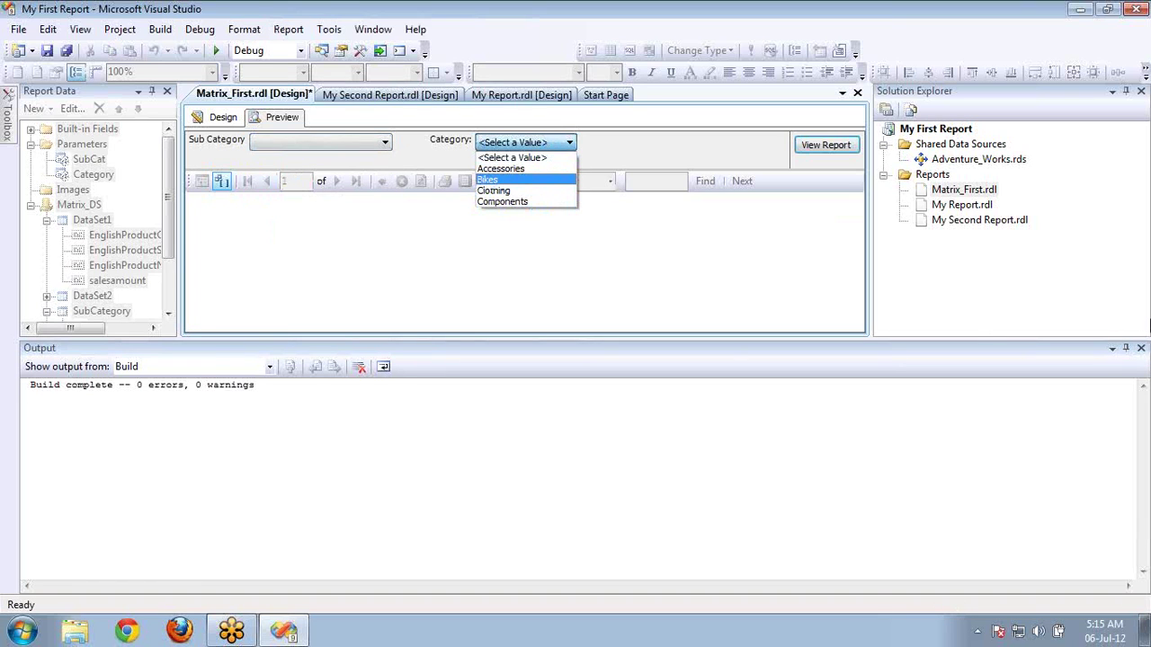
click(1141, 349)
click(1141, 349)
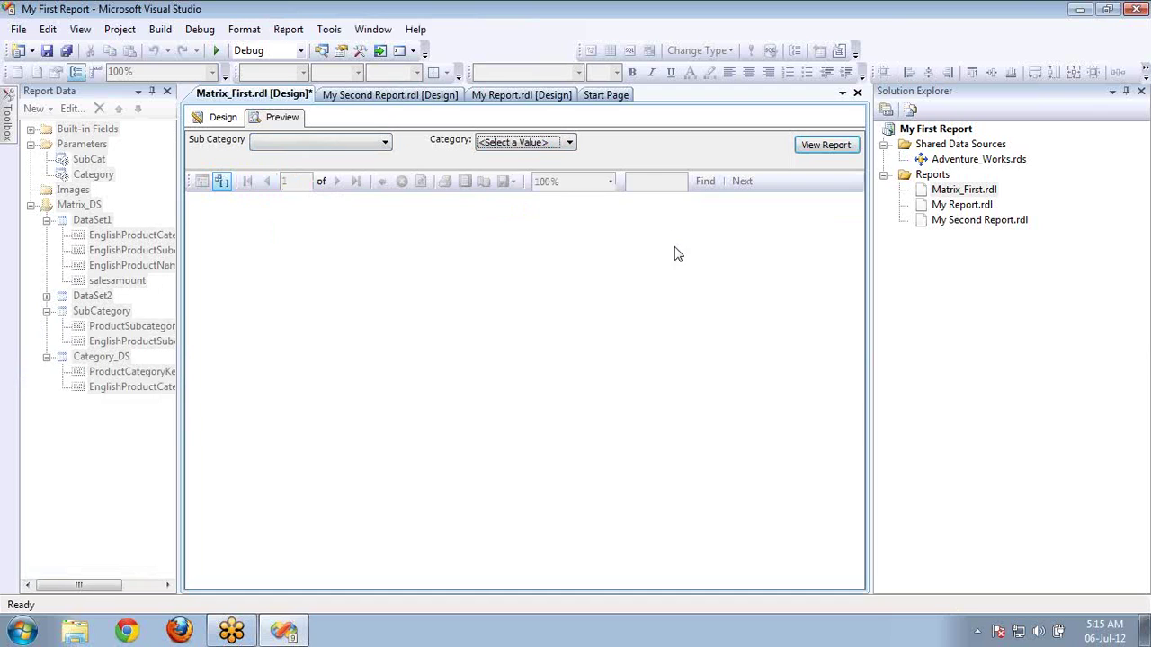
- Run the report for the sub categories Bib-Shorts, Bike Racks and Caps with the category Accessories, and view the result
click(365, 145)
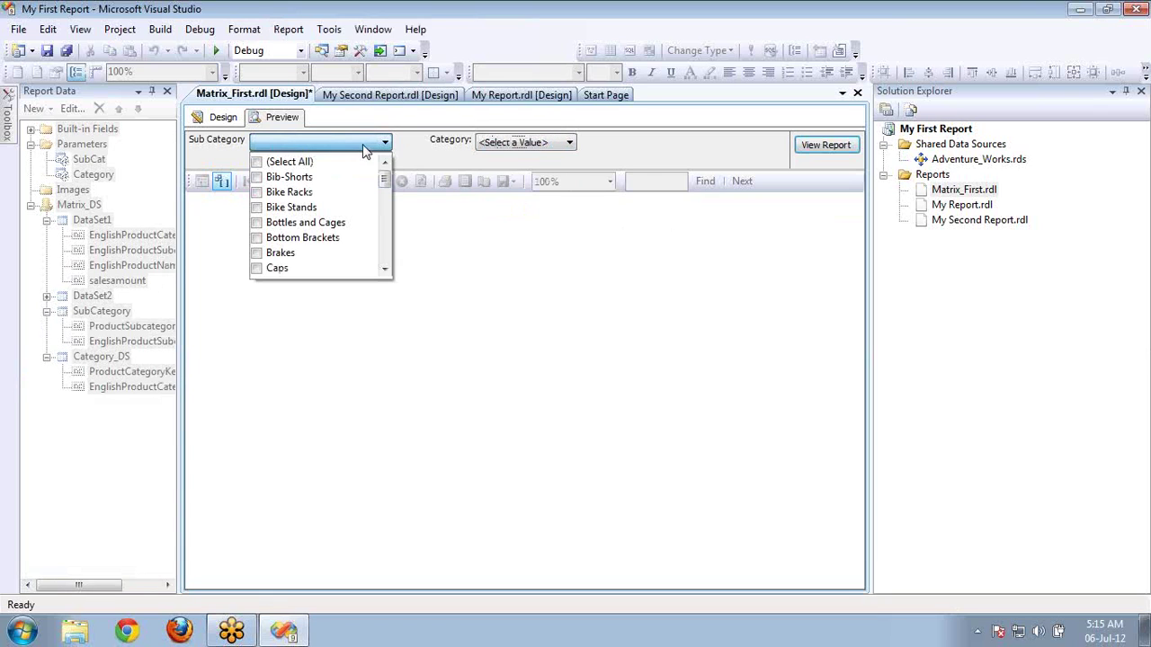
click(256, 192)
click(256, 177)
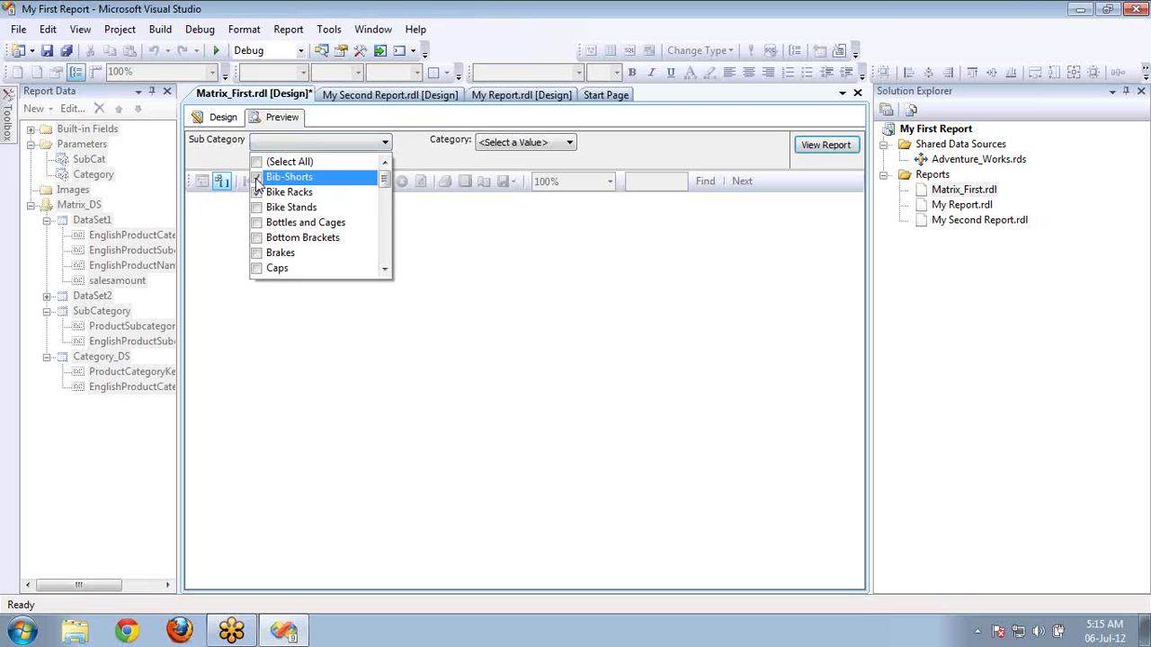
click(258, 269)
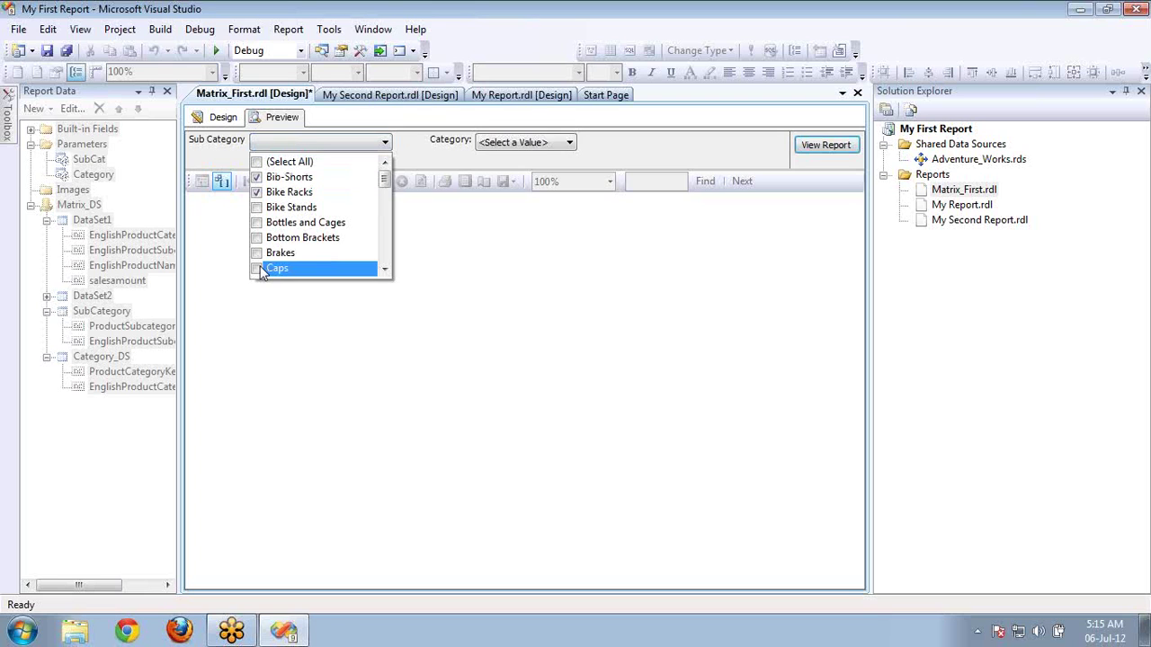
click(539, 146)
click(508, 169)
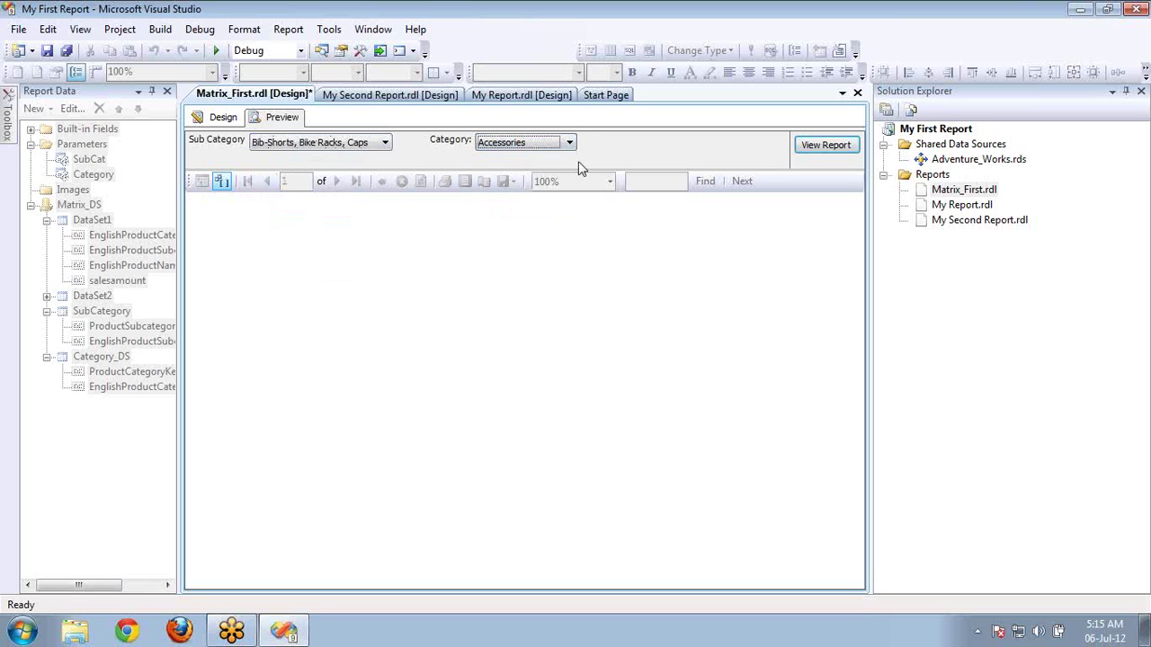
click(824, 146)
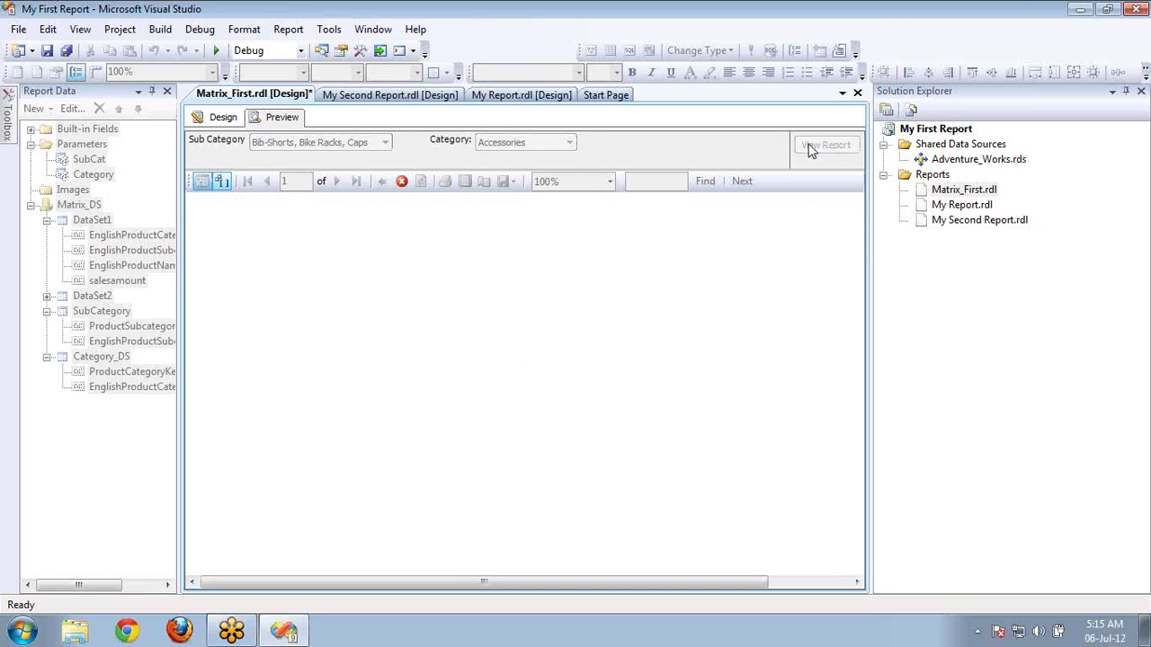
click(813, 582)
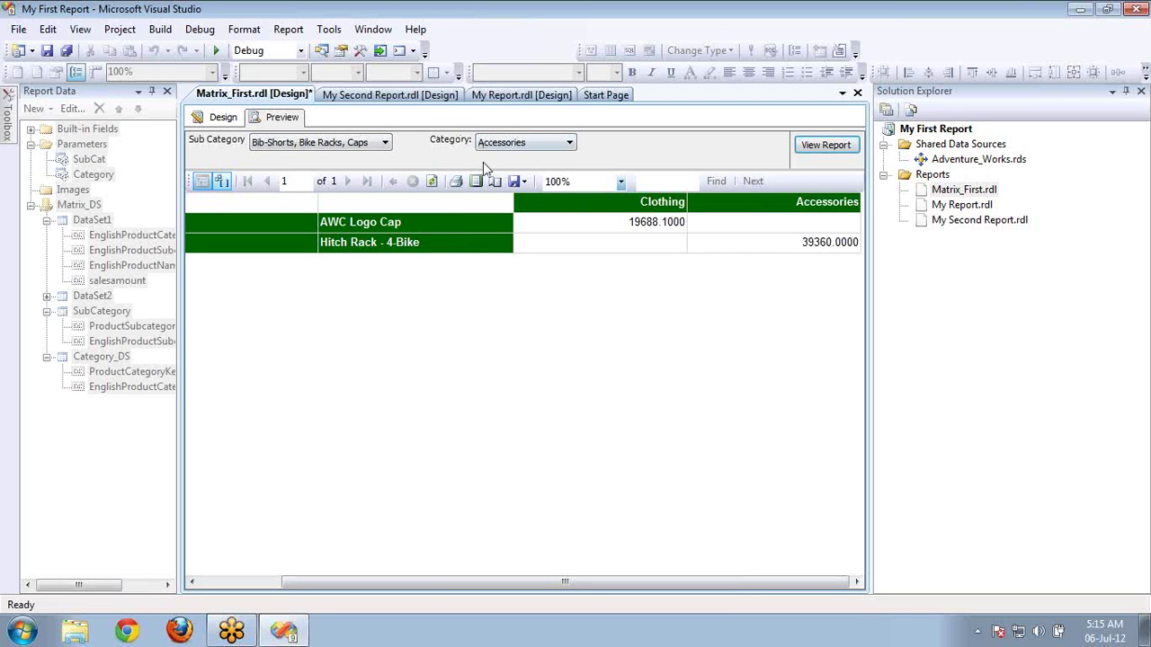
- Return to the design and append "and PRoductCategoryKey.in" to the end of DataSet1's query
click(223, 118)
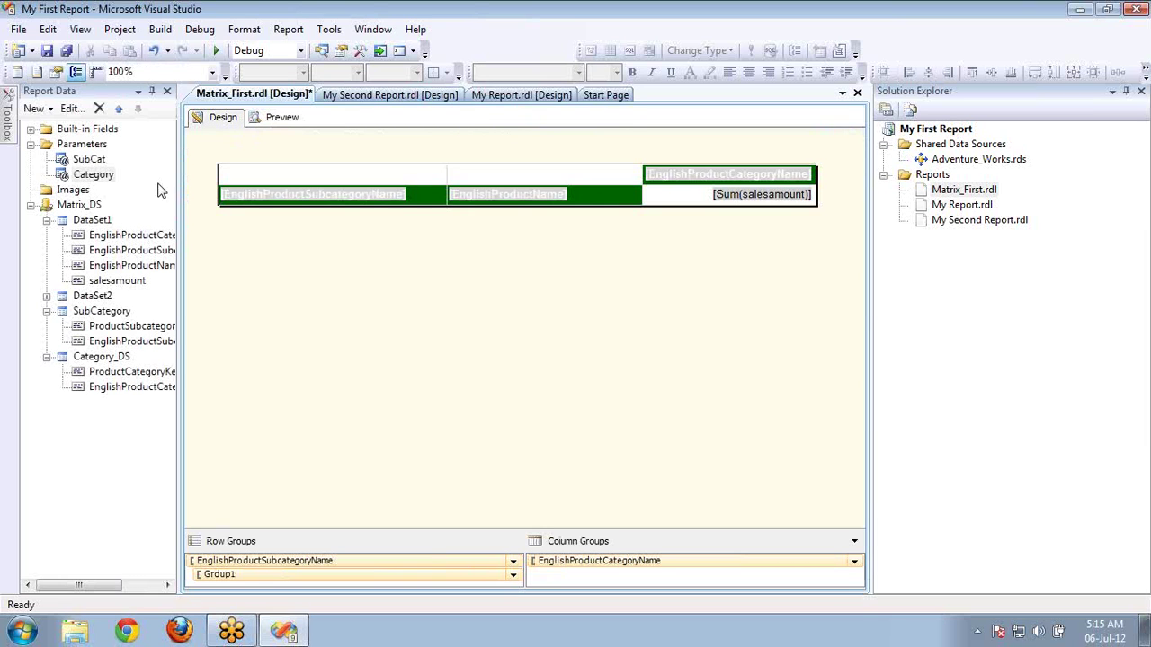
double_click(93, 221)
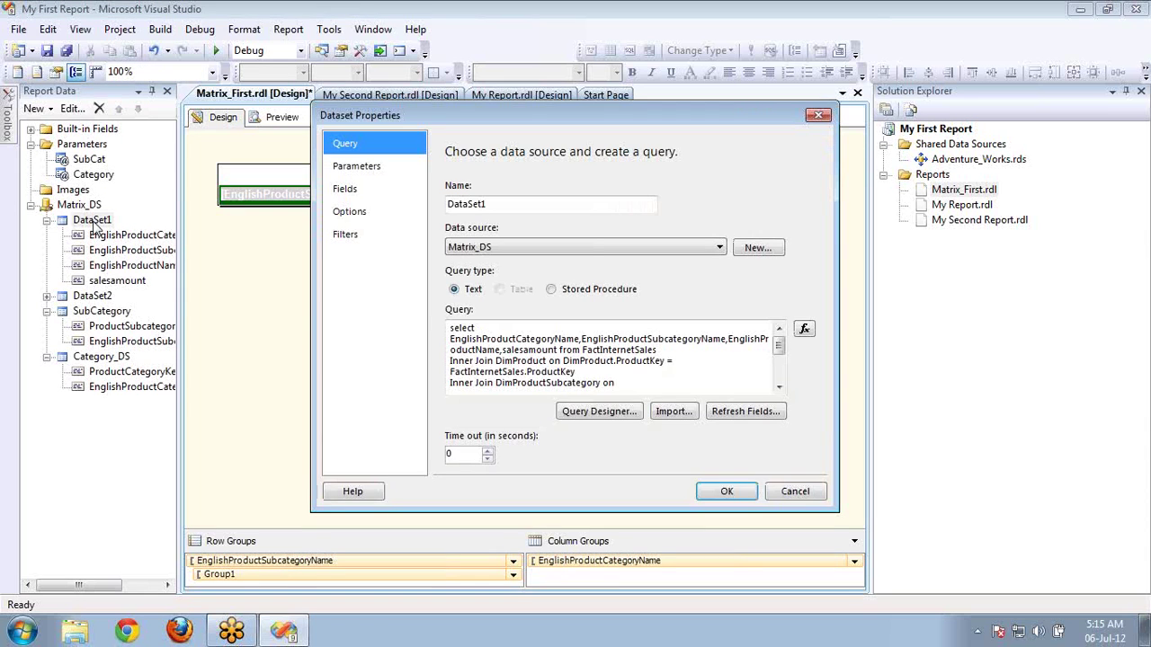
click(524, 349)
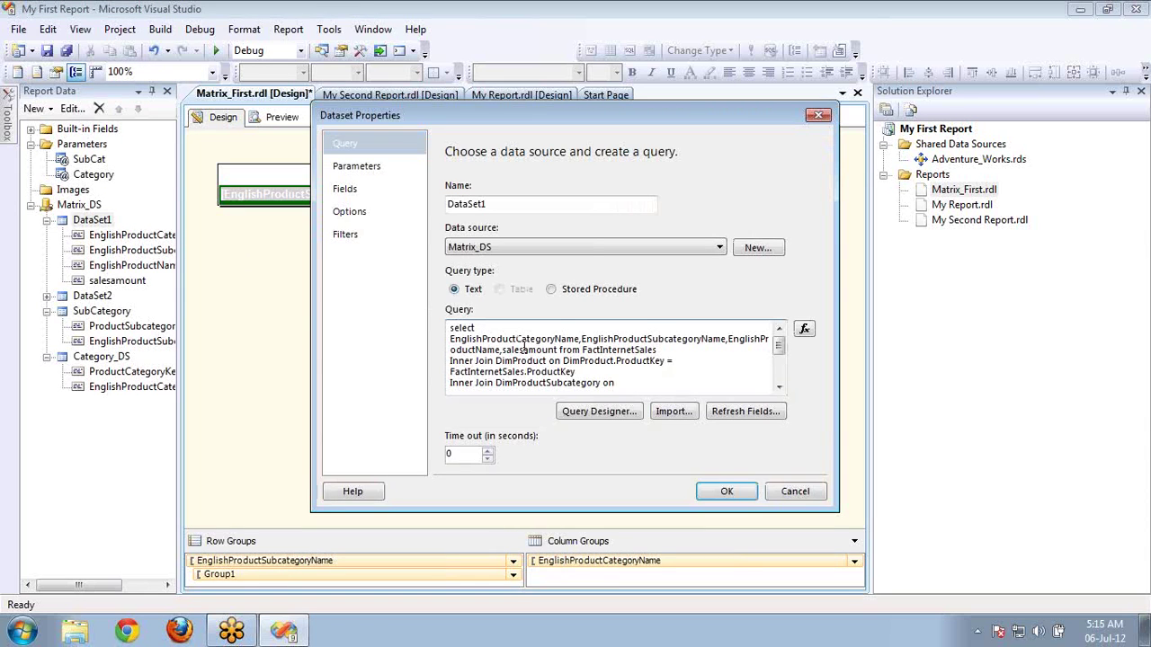
key(ctrl+End)
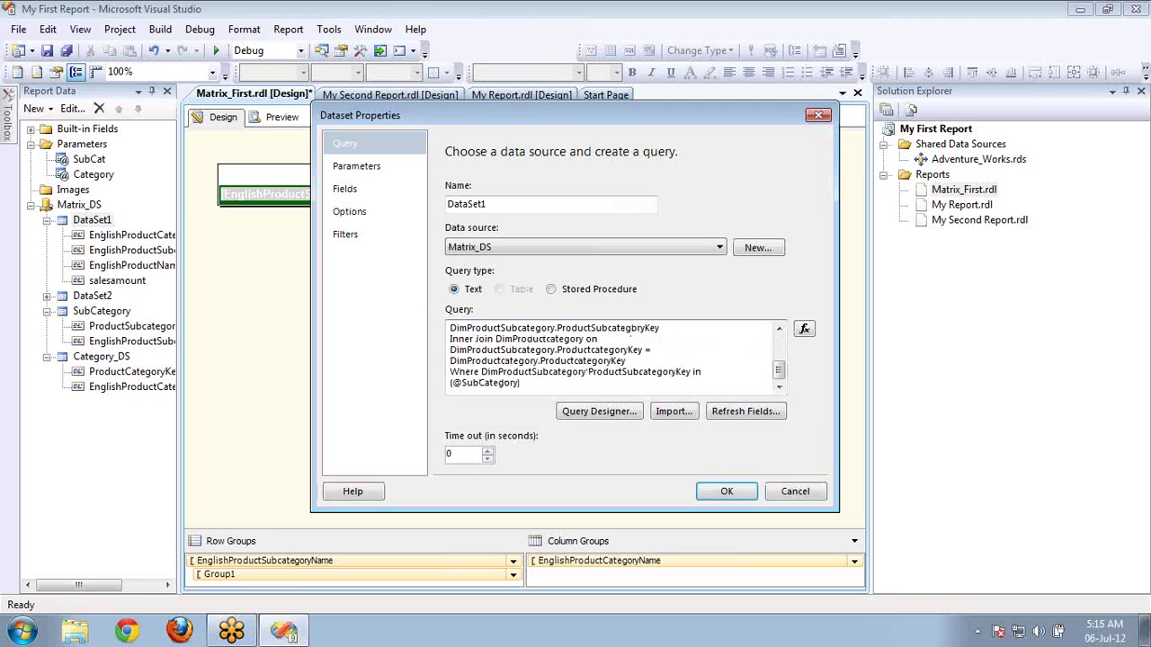
text(and)
text(PRoductCategoryKey.in)
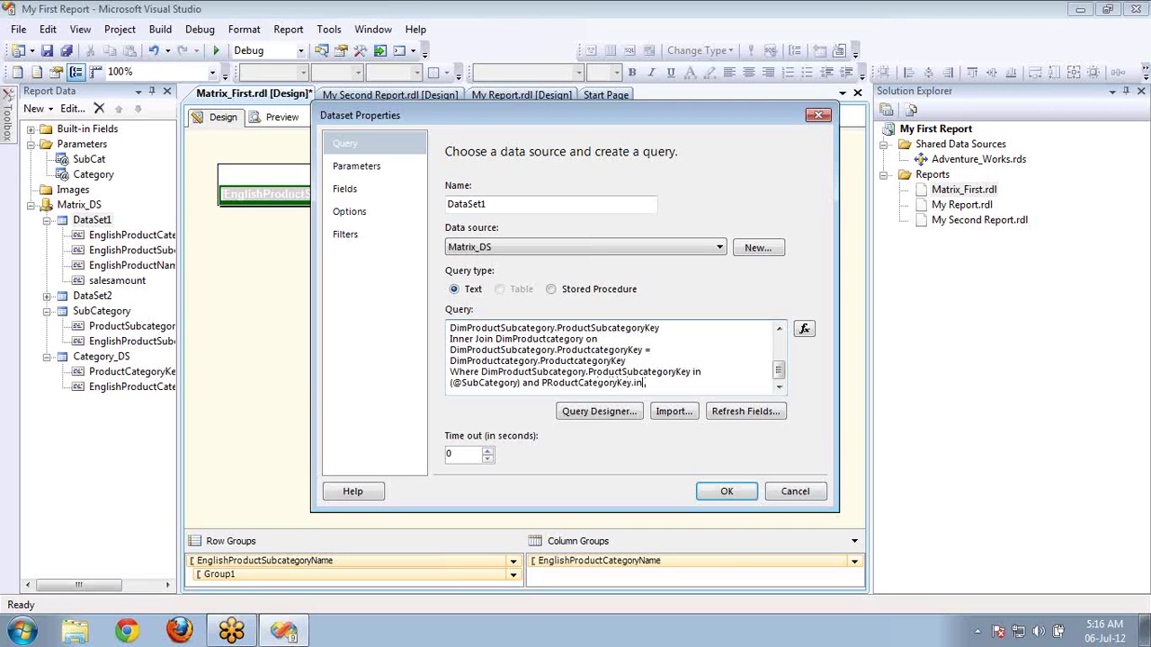
text( (@)
key(BackSpace)
key(BackSpace)
text(@Categ)
click(642, 382)
key(BackSpace)
key(BackSpace)
key(BackSpace)
- Open DataSet1's query parameter settings, dismissing the request to define query parameter values without entering any
click(346, 166)
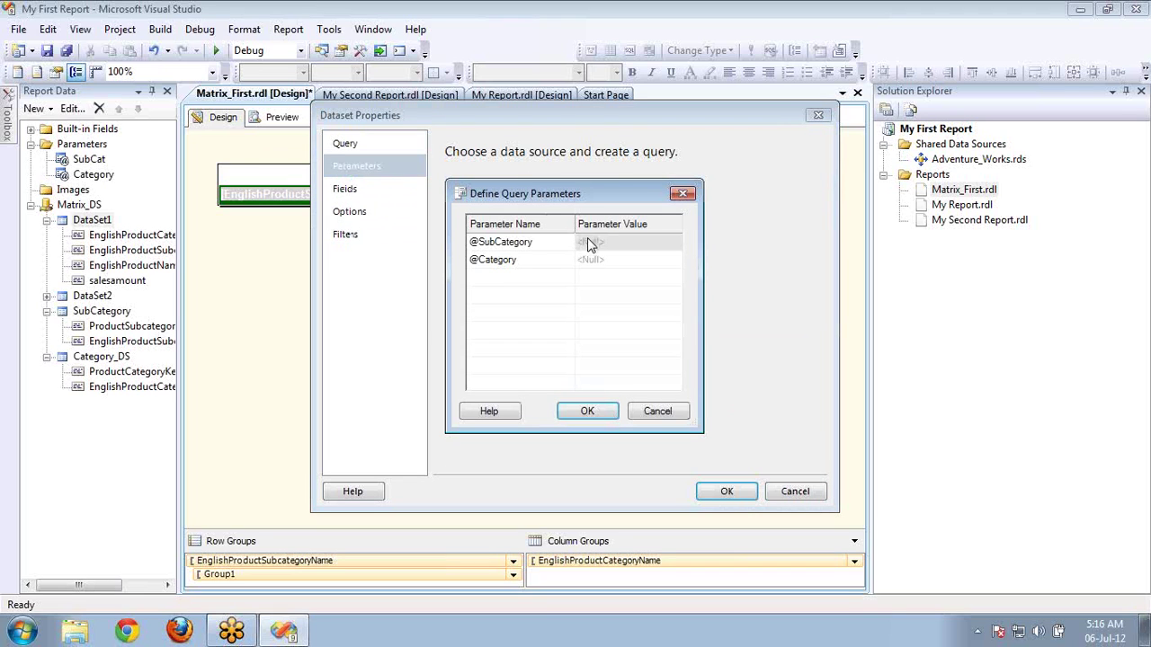
click(642, 244)
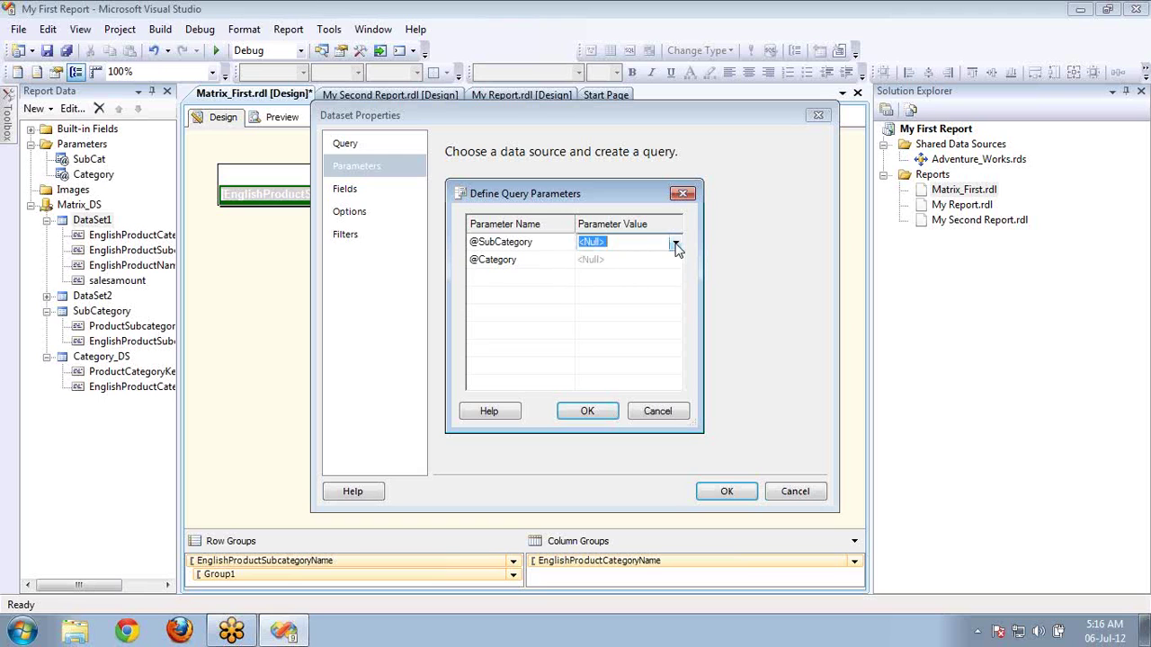
click(674, 244)
click(675, 243)
click(644, 413)
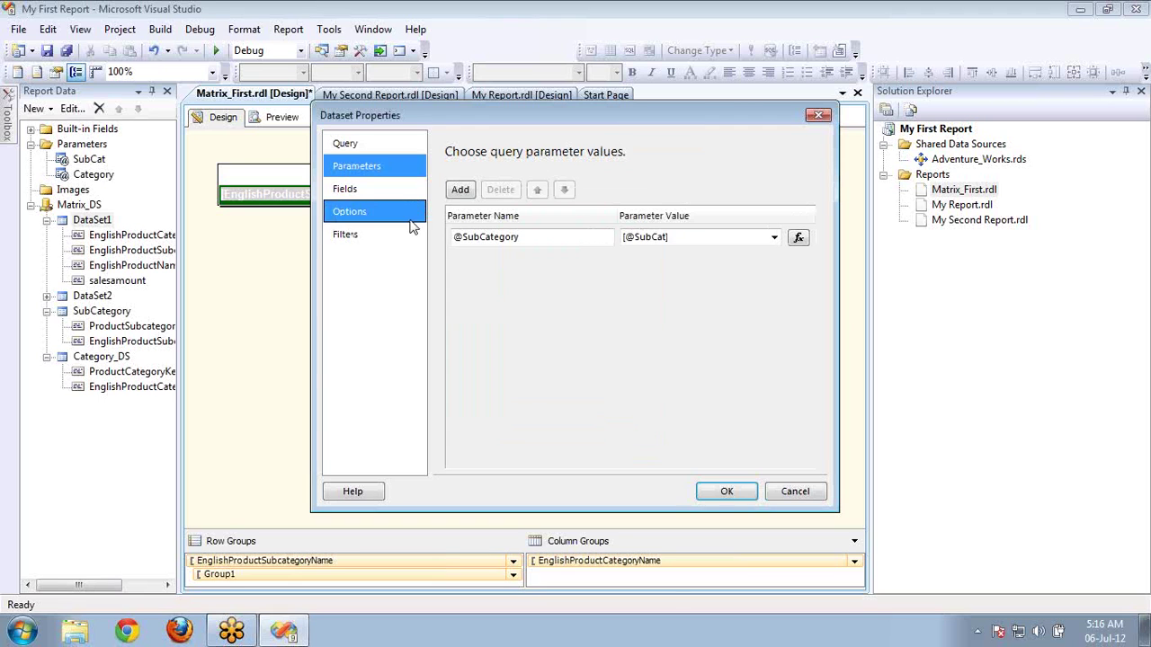
click(460, 190)
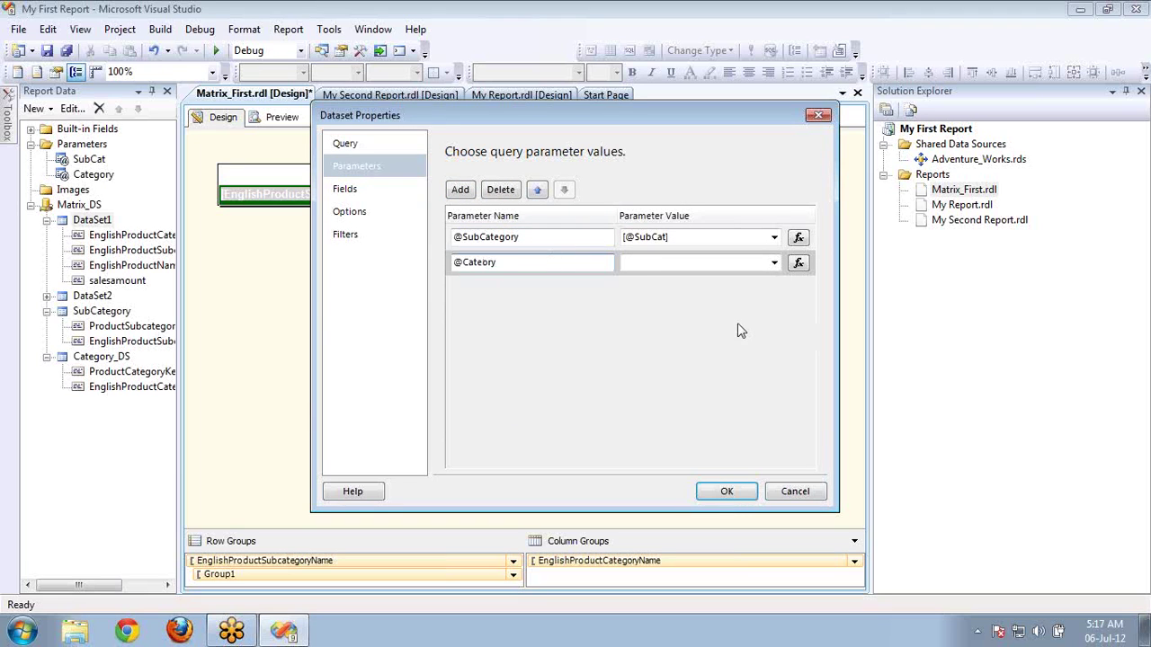
click(774, 264)
click(774, 263)
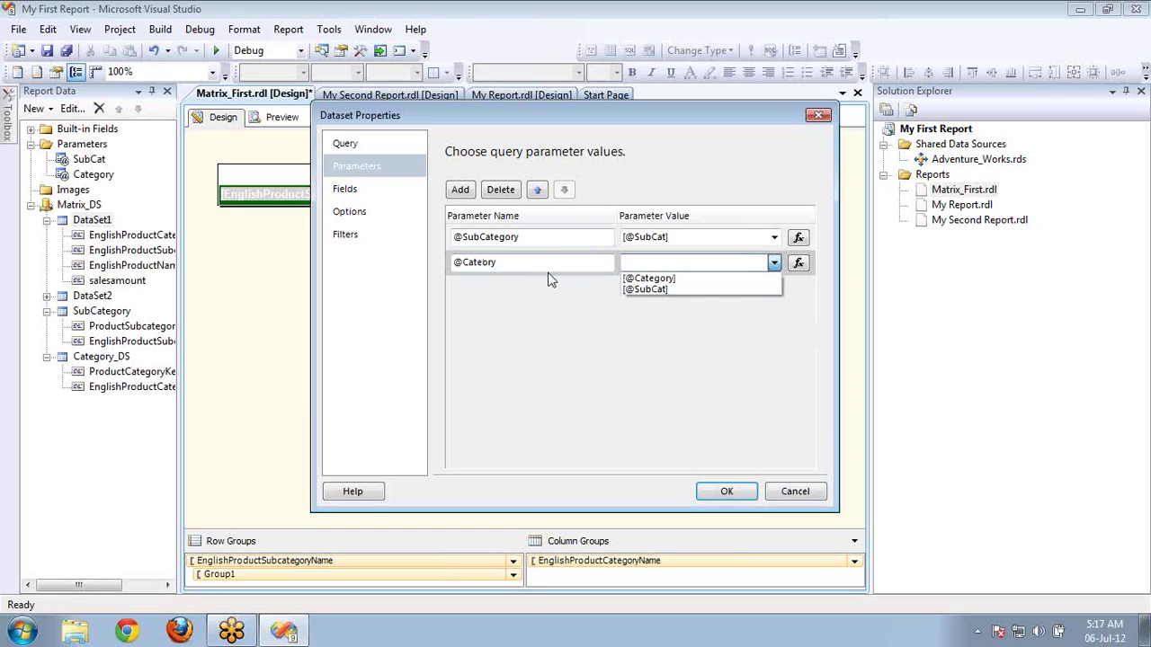
click(657, 279)
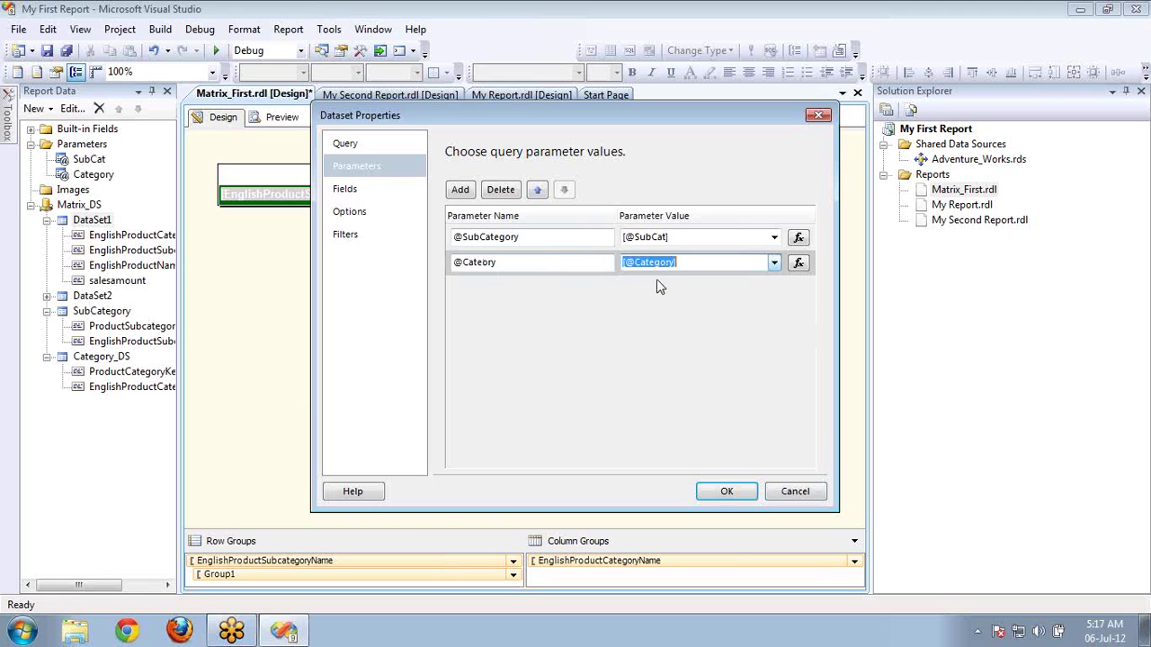
click(484, 263)
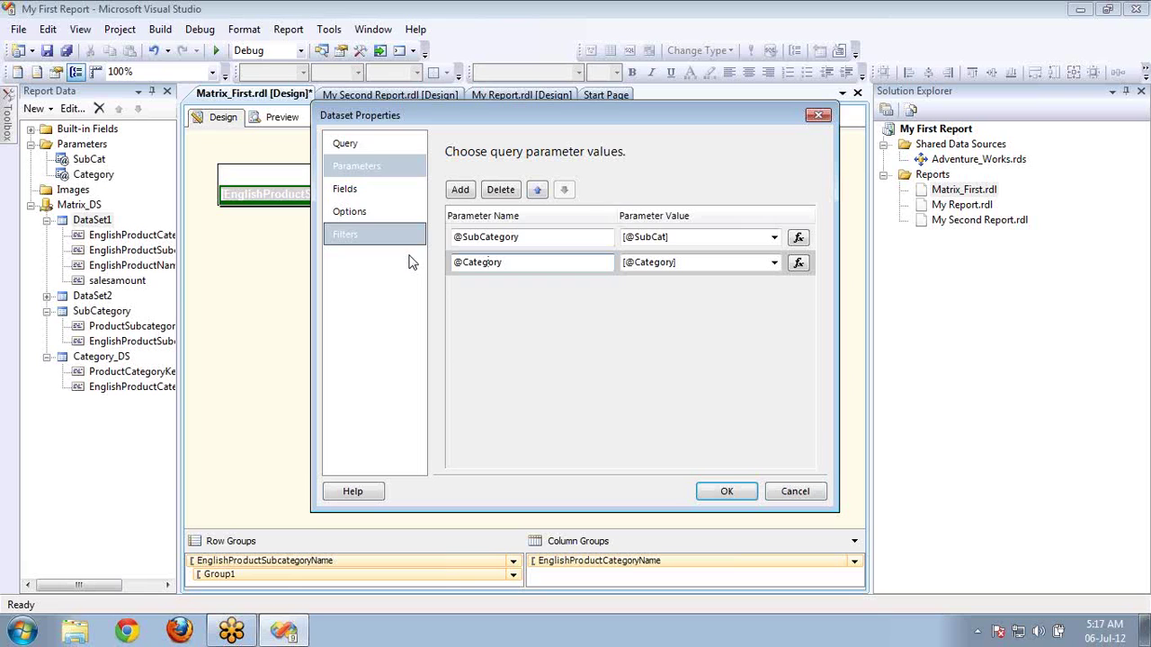
click(719, 490)
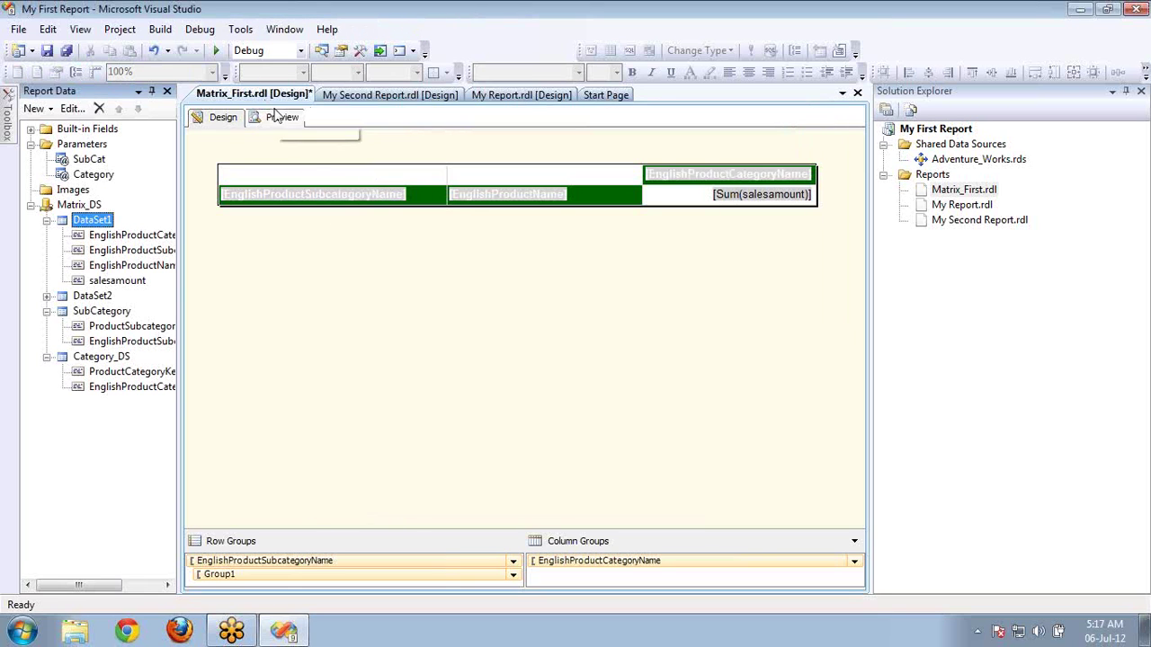
- Preview the report with sub categories Bib-Shorts, Bike Racks and Caps and category Accessories, and close the build output
click(279, 117)
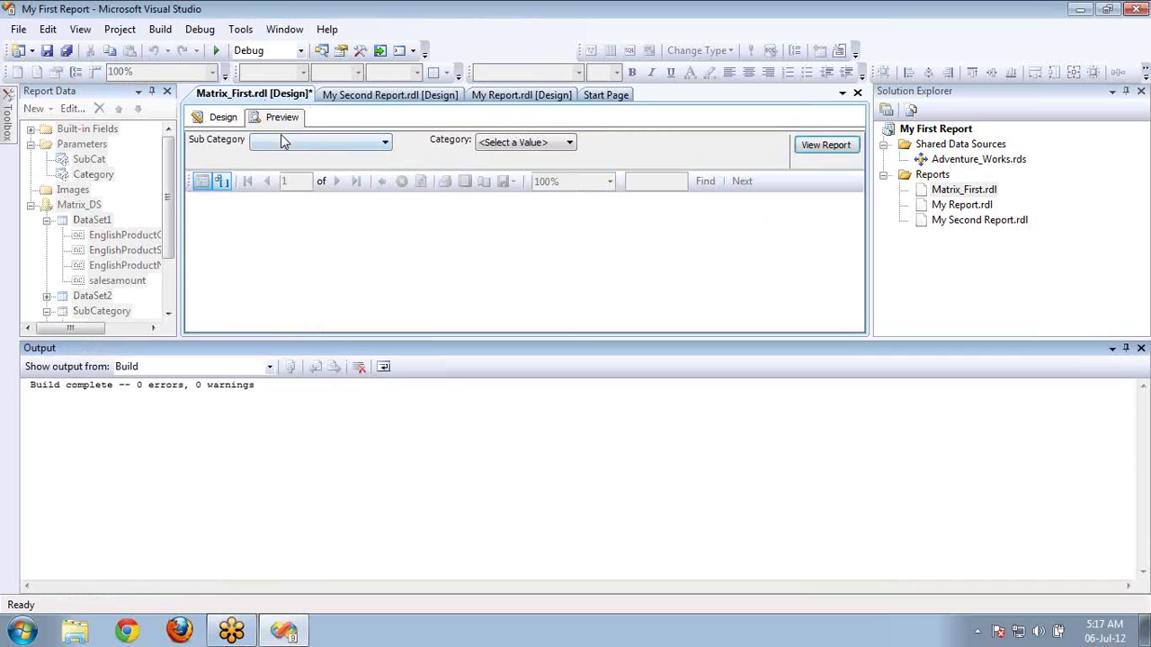
click(281, 142)
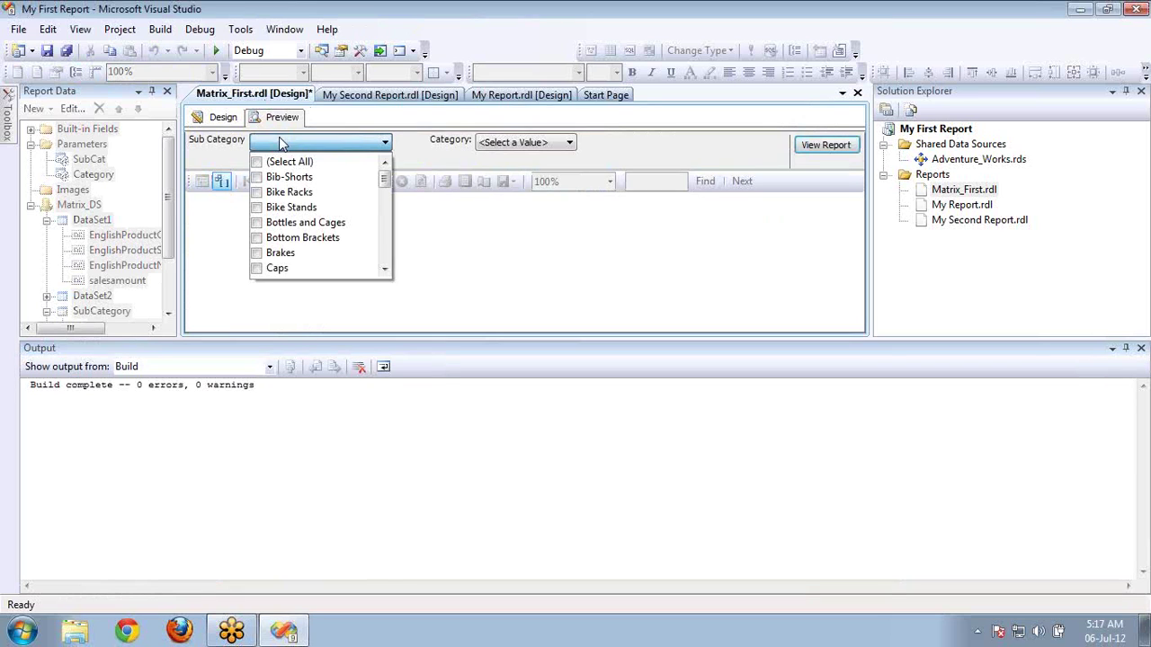
click(257, 178)
click(258, 269)
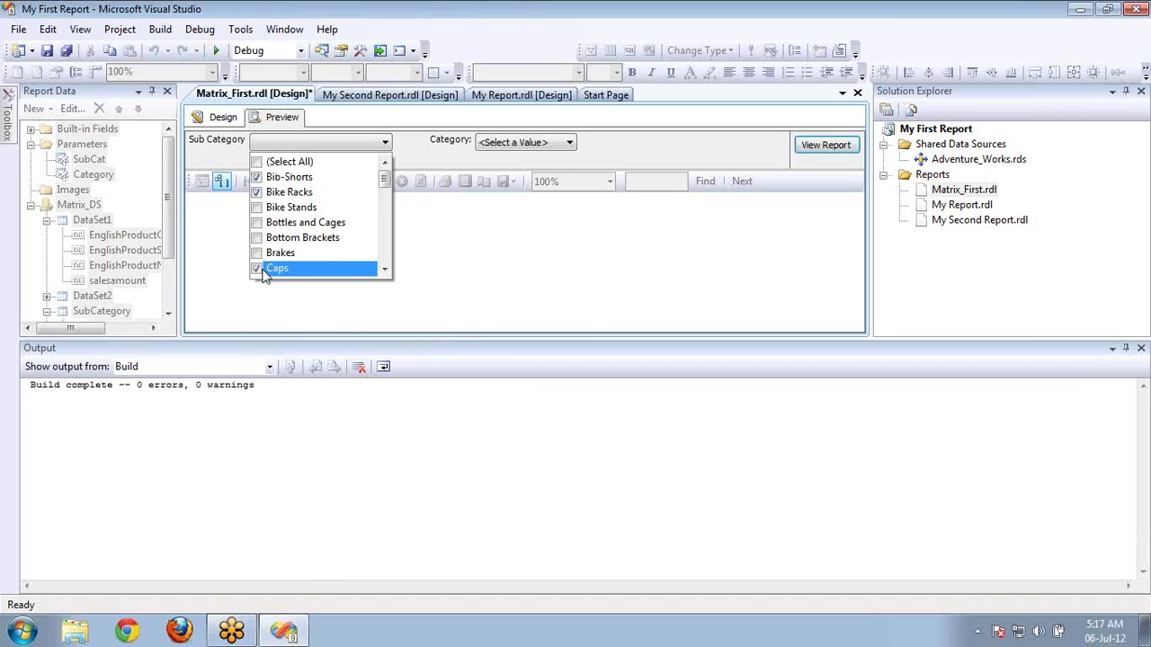
click(556, 146)
click(534, 168)
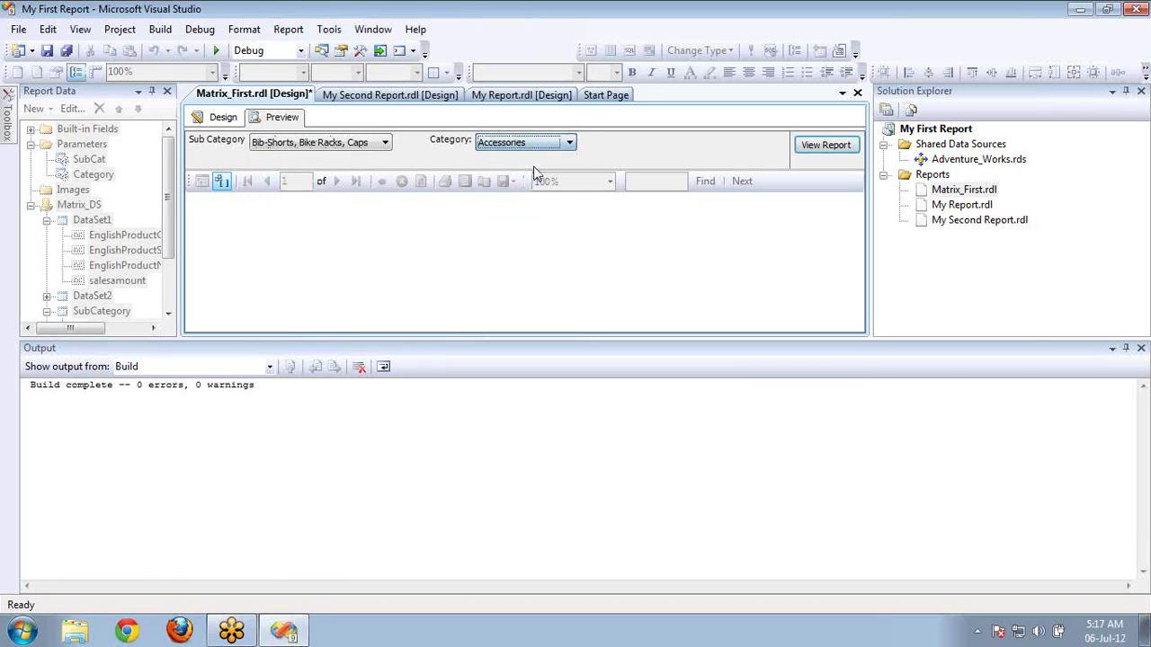
click(809, 146)
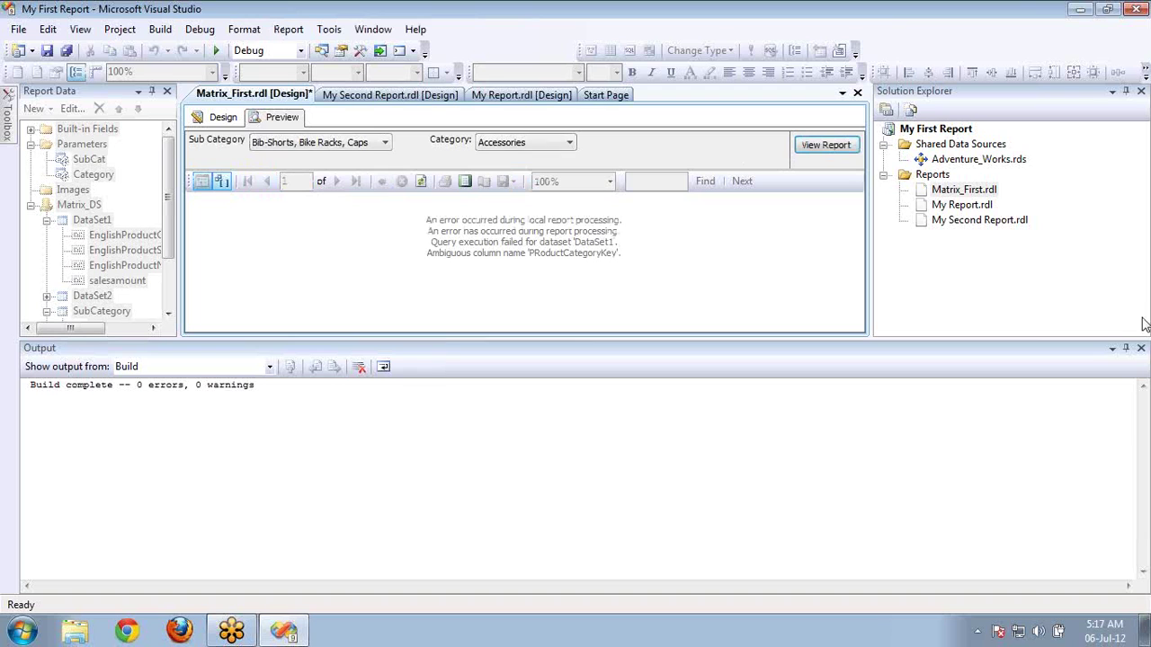
click(1141, 360)
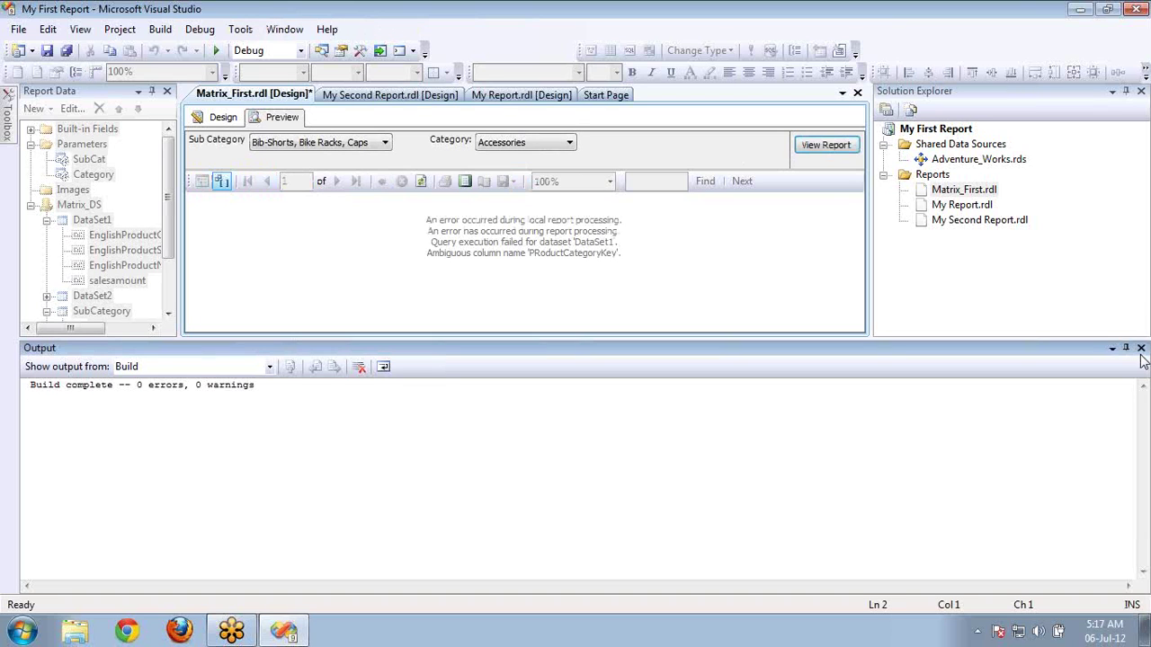
click(1141, 348)
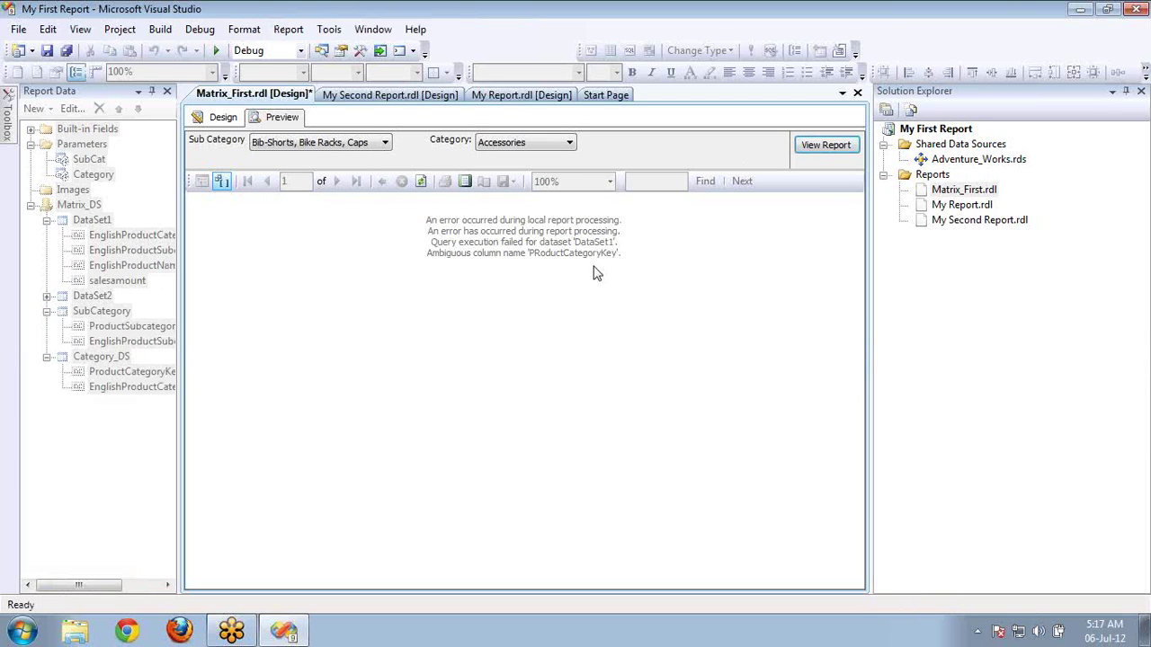
- Return to the design, qualify PRoductCategoryKey in the Where clause of DataSet1's query with the DimProductcategory table name, and save the dataset
click(221, 118)
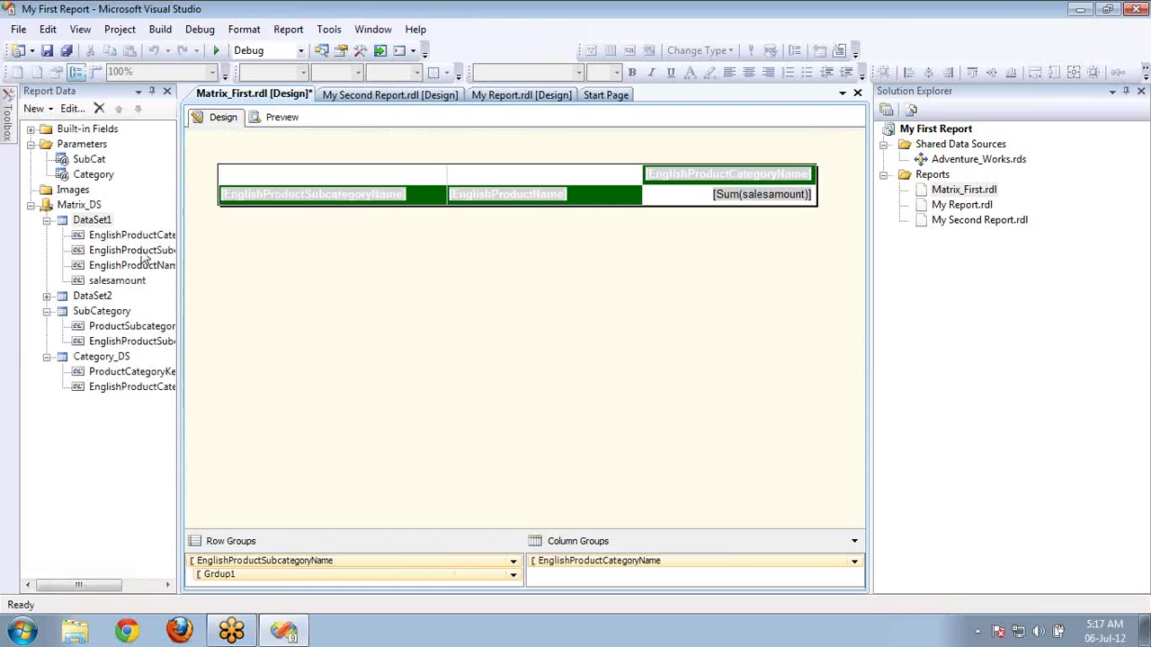
double_click(93, 220)
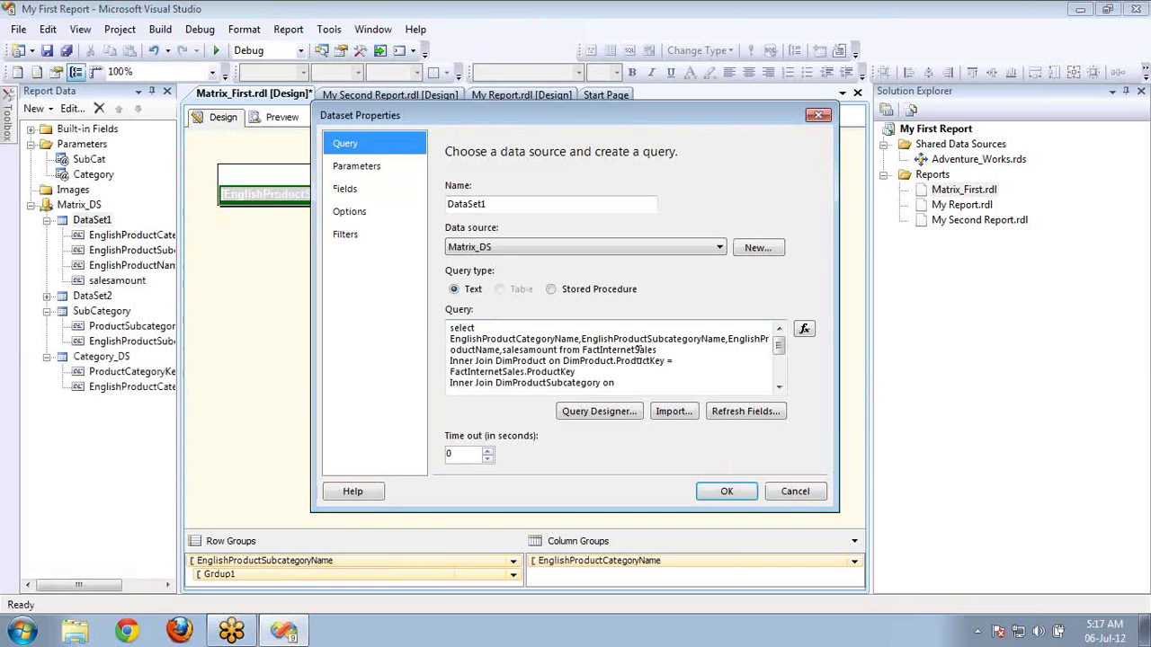
click(707, 361)
key(ctrl+End)
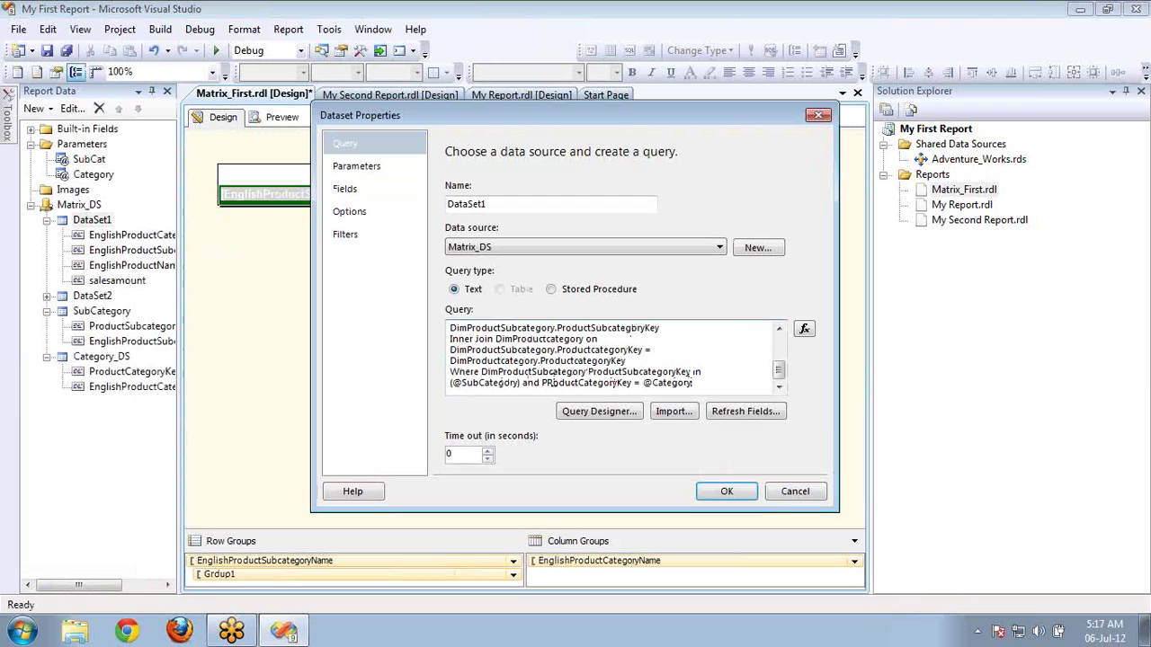
double_click(582, 338)
key(ctrl+c)
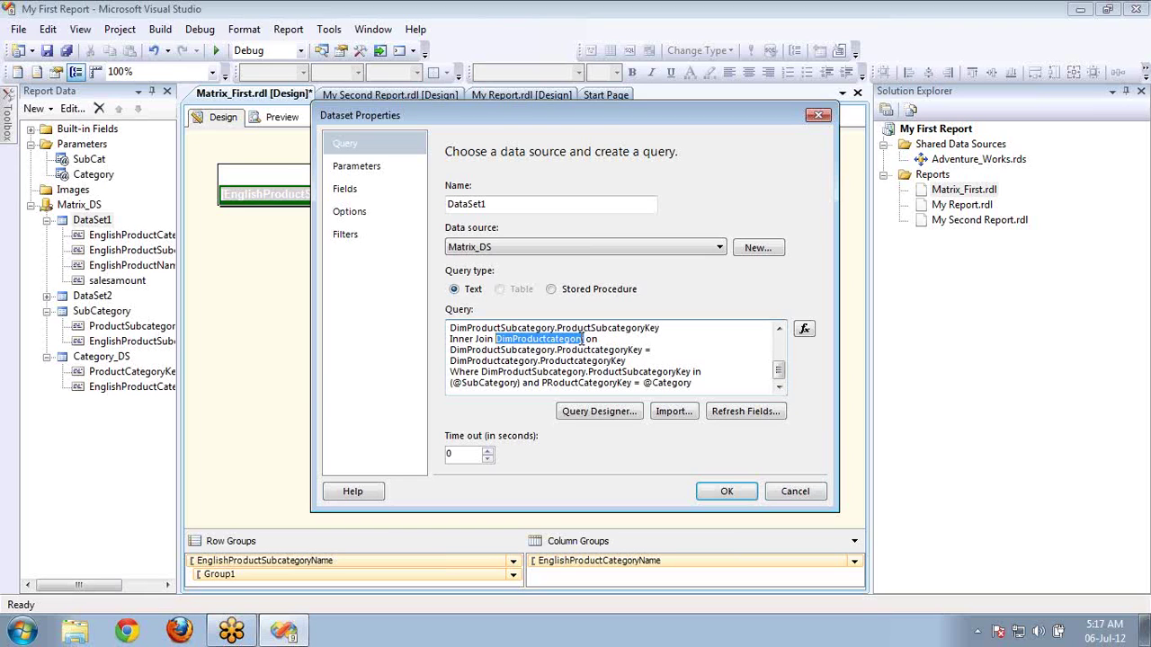
click(543, 383)
key(ctrl+v)
text(.)
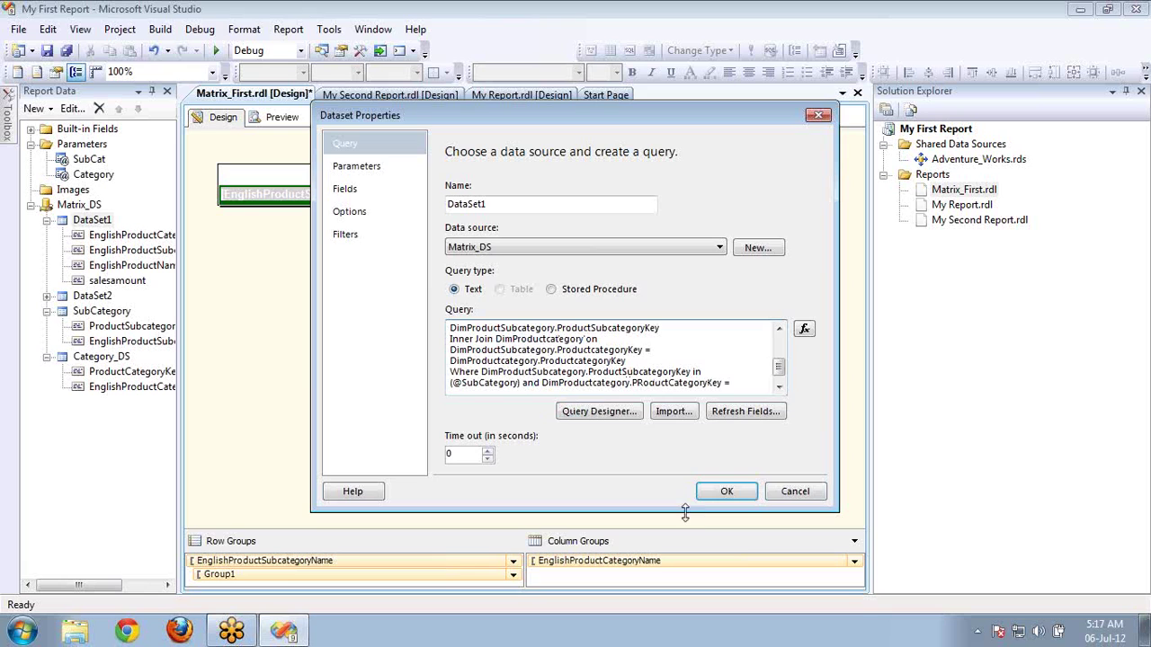
click(724, 494)
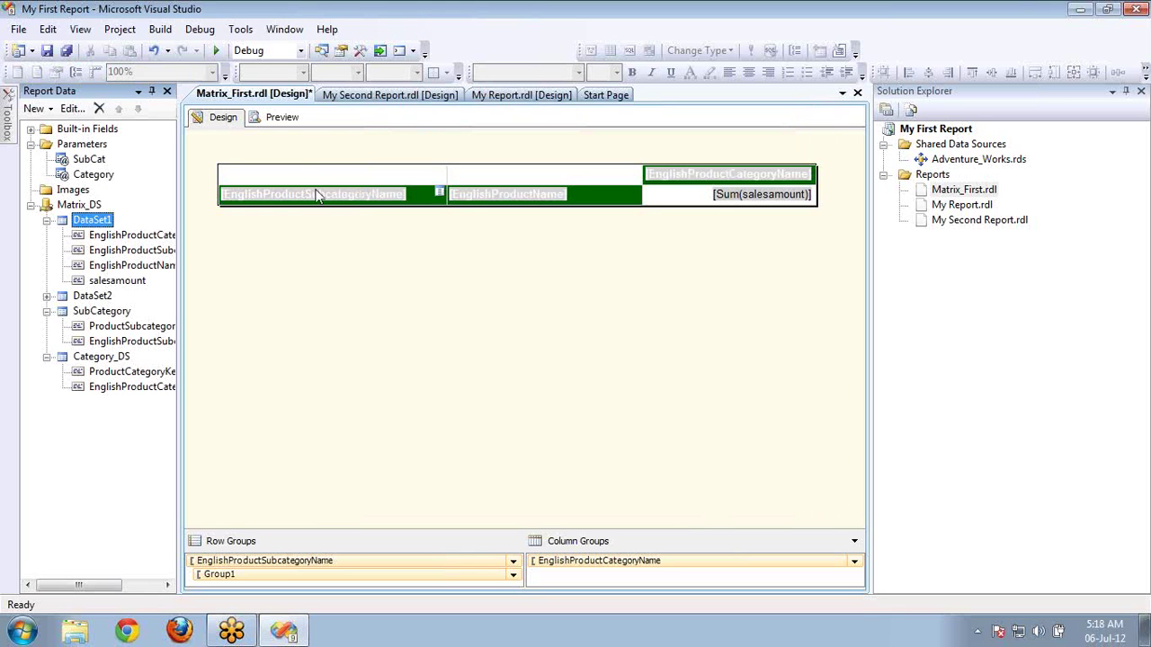
- Run the corrected report in preview for Bib-Shorts, Bike Racks and Caps within the Accessories category, dismissing the build output
click(282, 118)
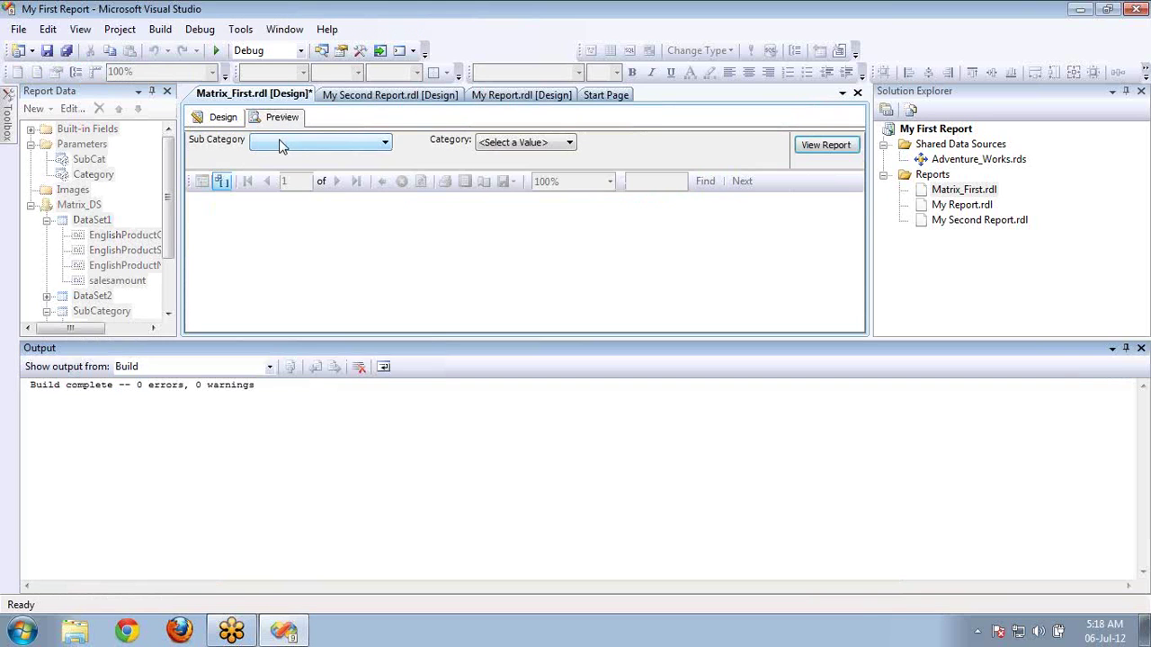
click(280, 146)
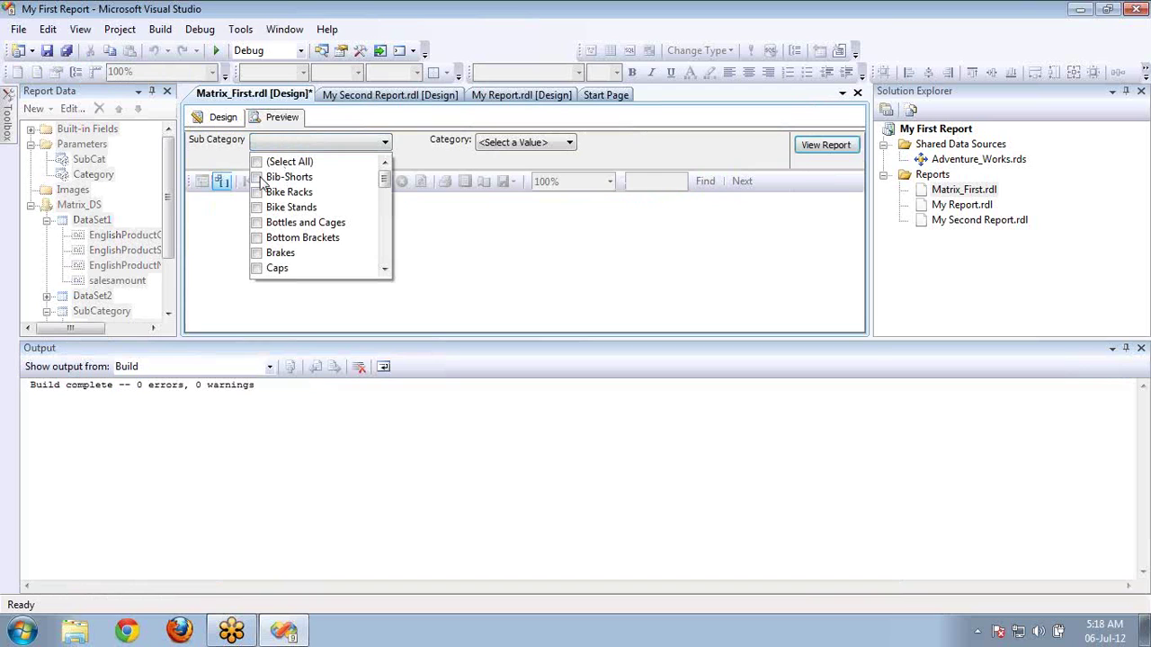
click(258, 178)
click(258, 193)
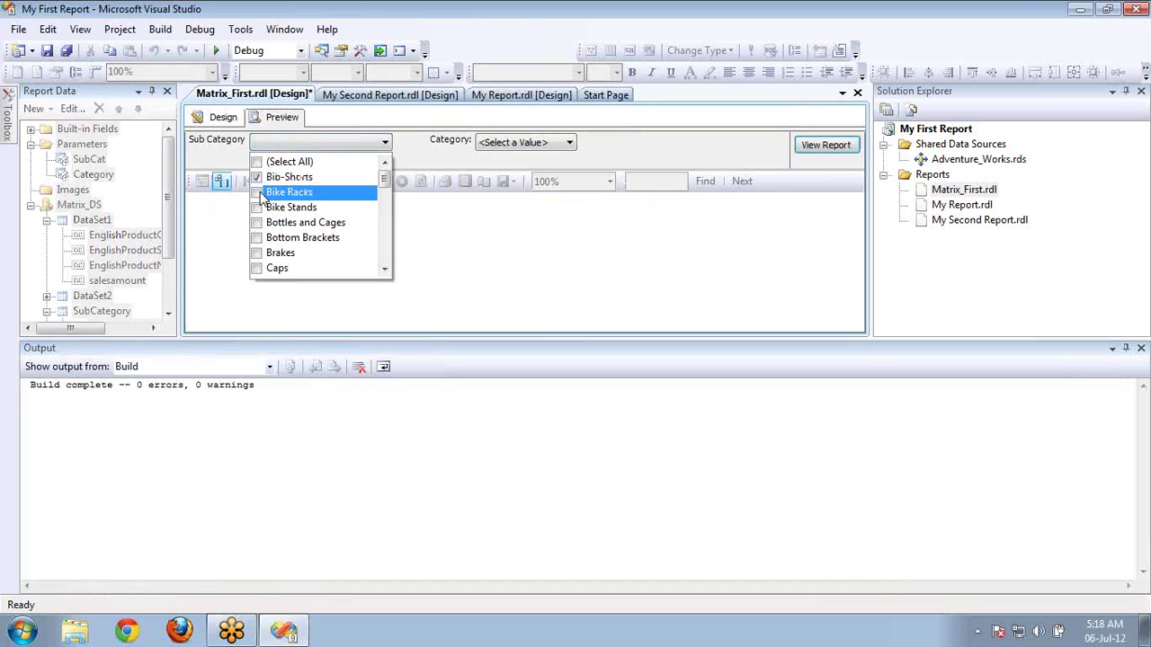
click(258, 269)
click(515, 143)
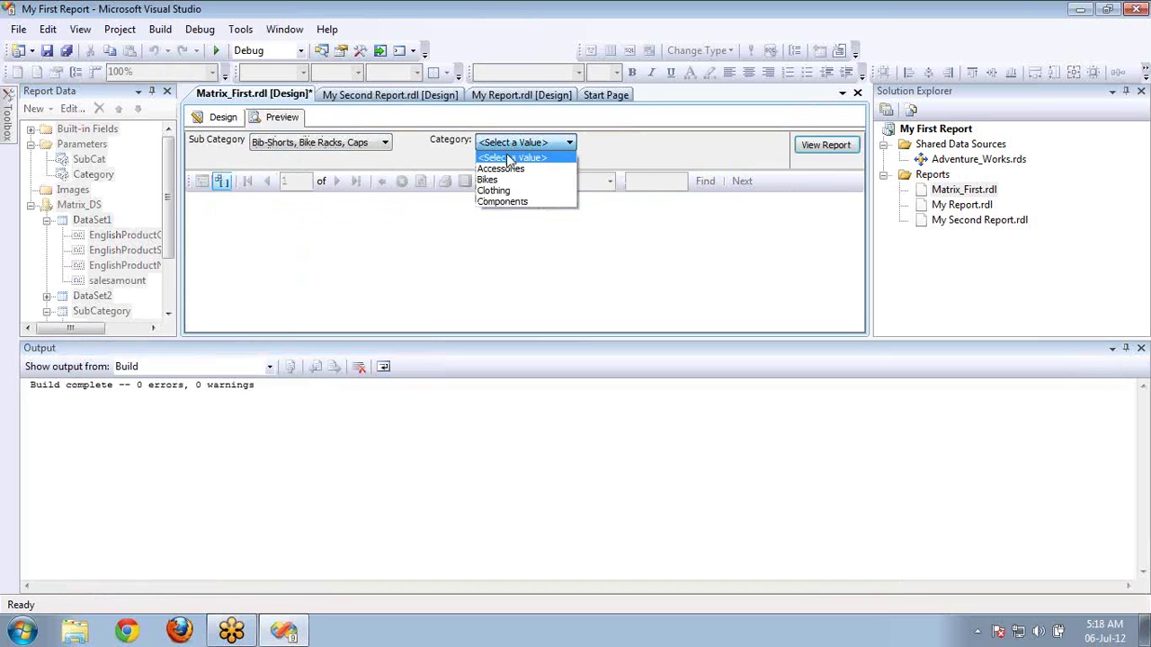
click(520, 166)
click(810, 149)
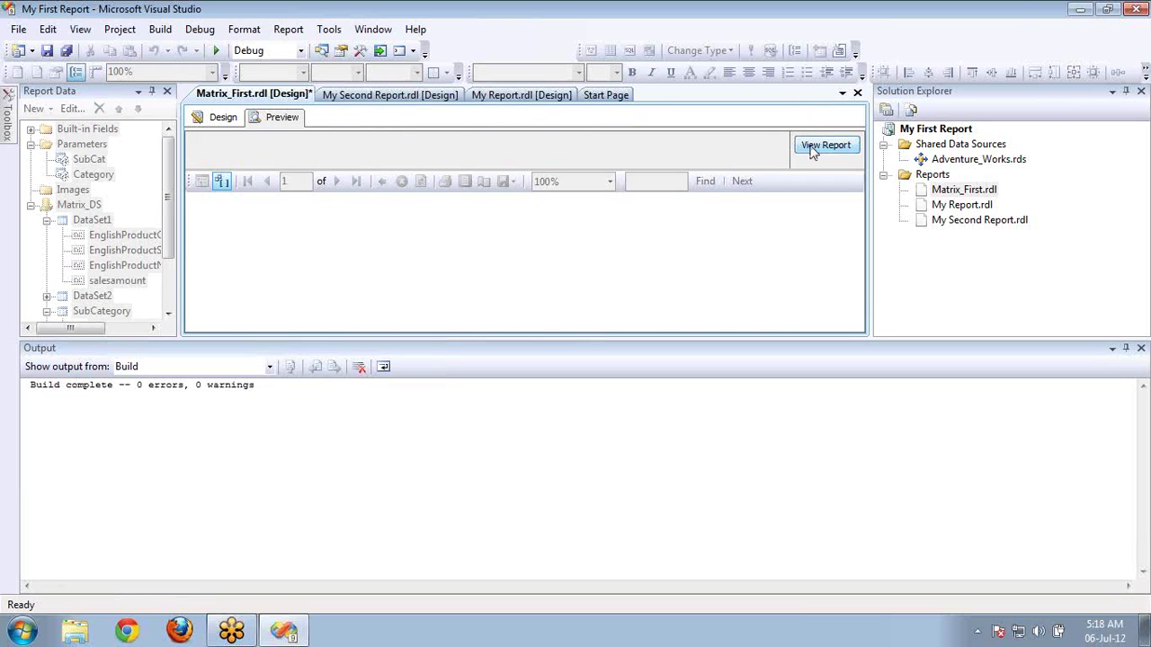
click(1139, 348)
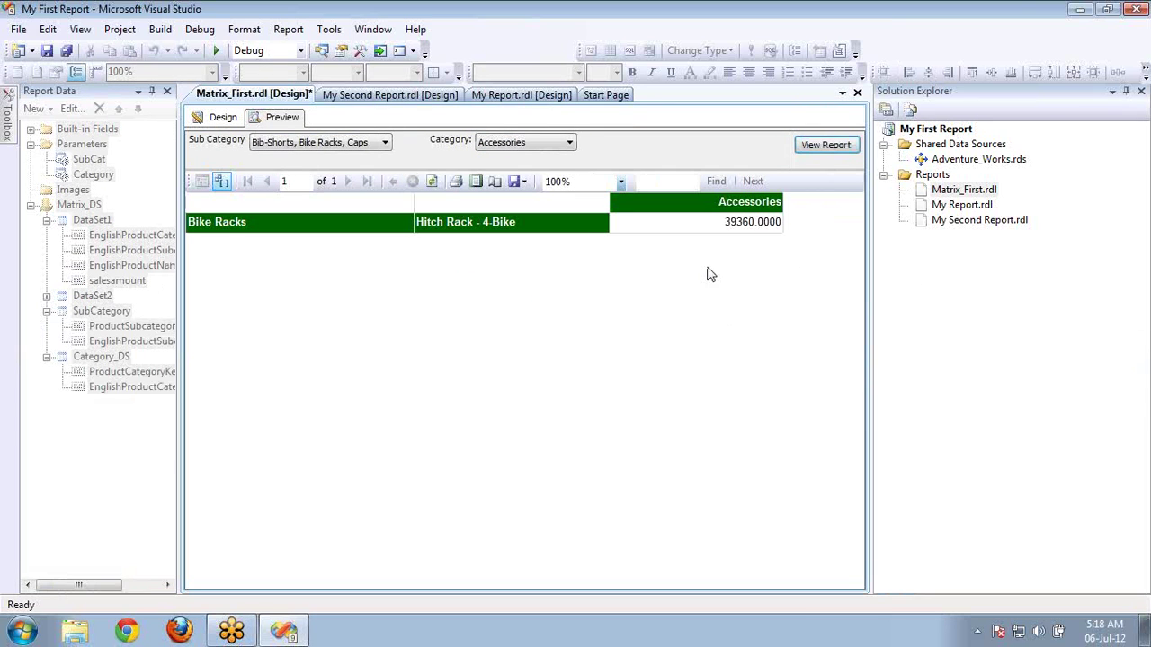
- Rerun the previewed report with the category set to Bikes and again with Clothing, keeping the same sub categories
click(551, 149)
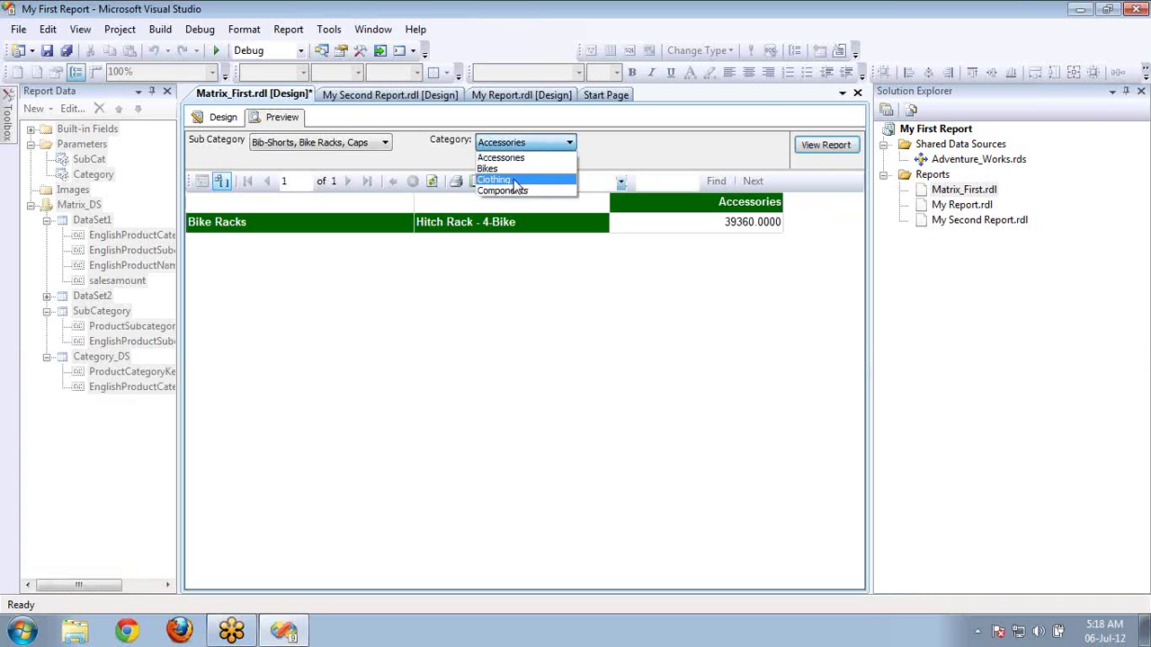
click(517, 167)
click(808, 150)
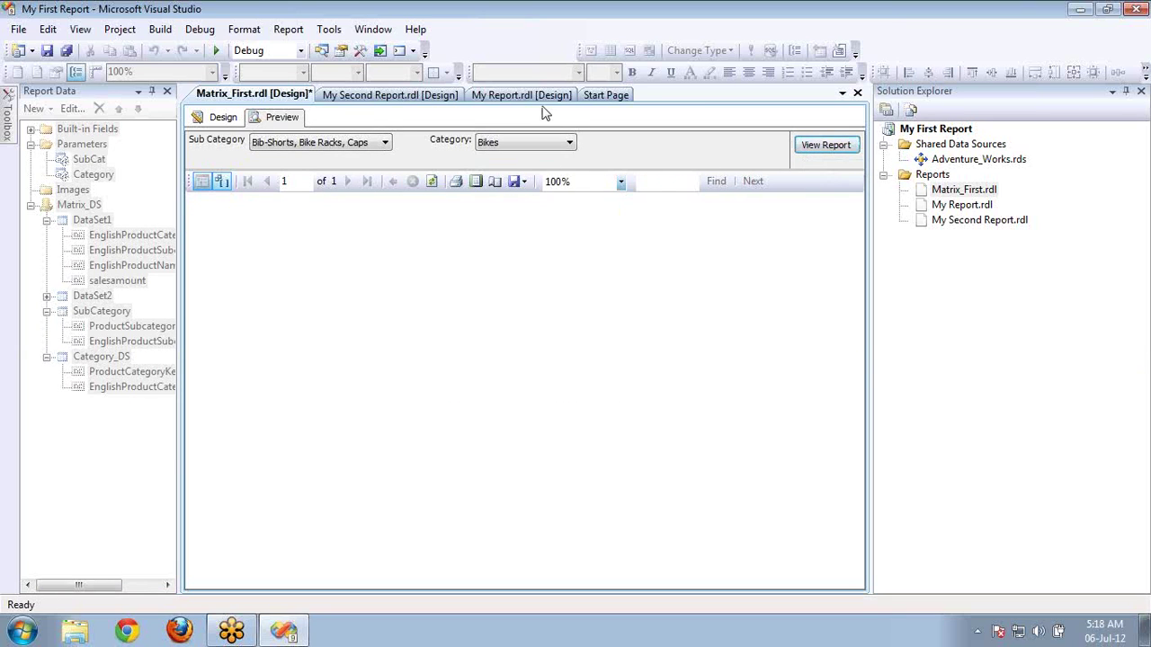
click(550, 149)
click(538, 182)
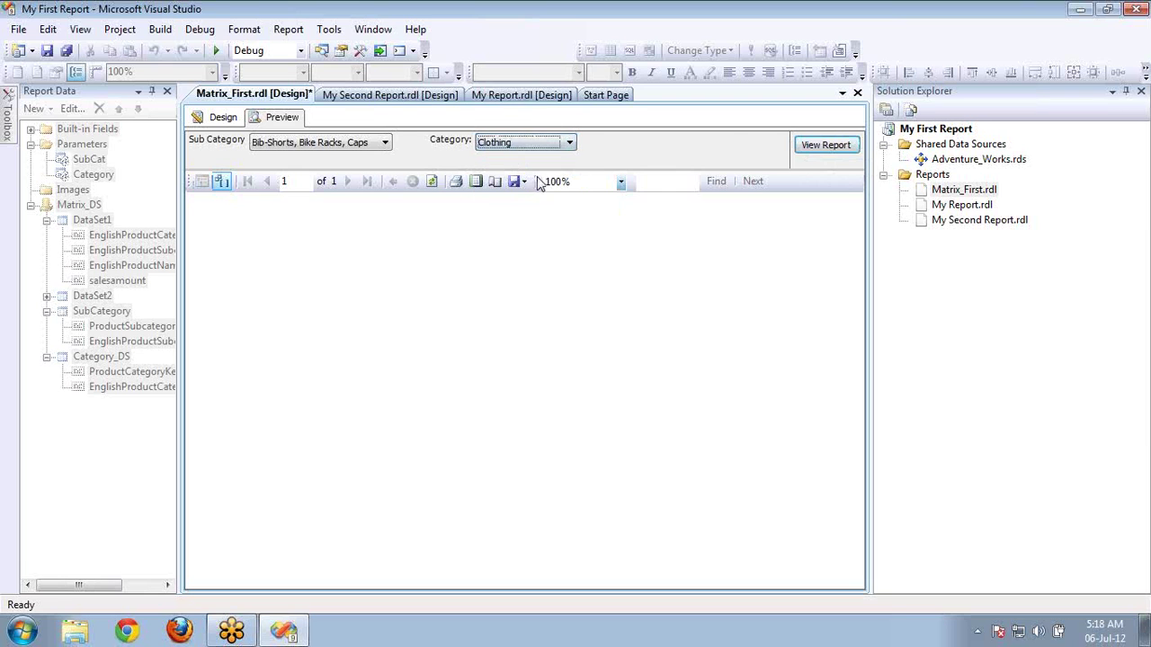
click(806, 150)
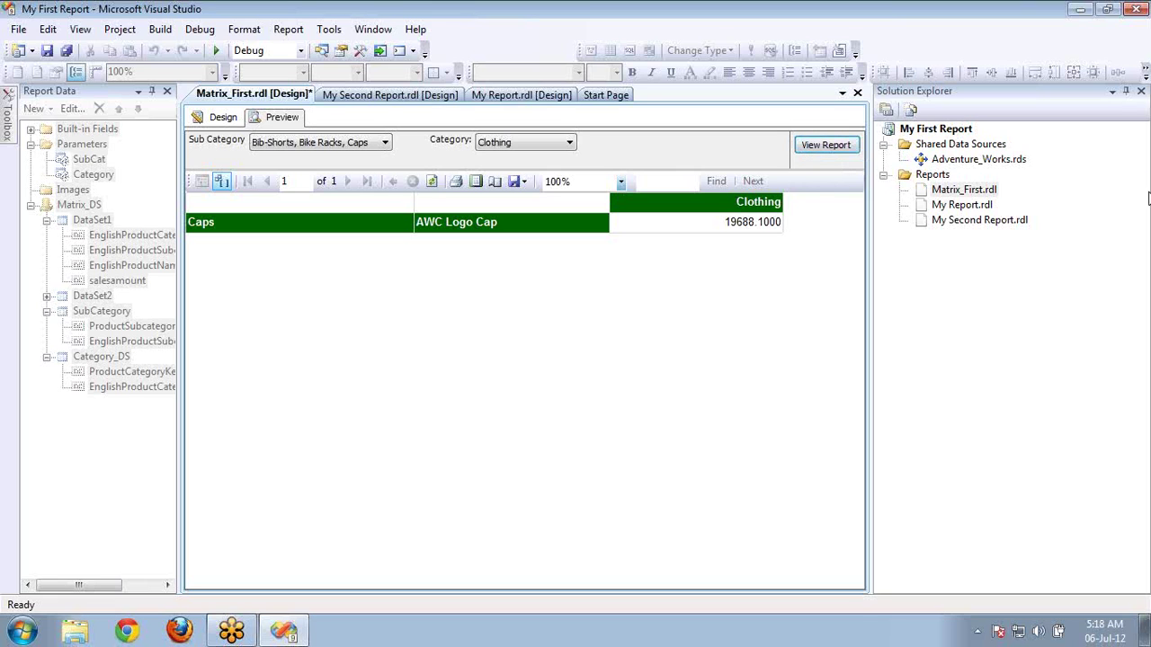
click(1138, 217)
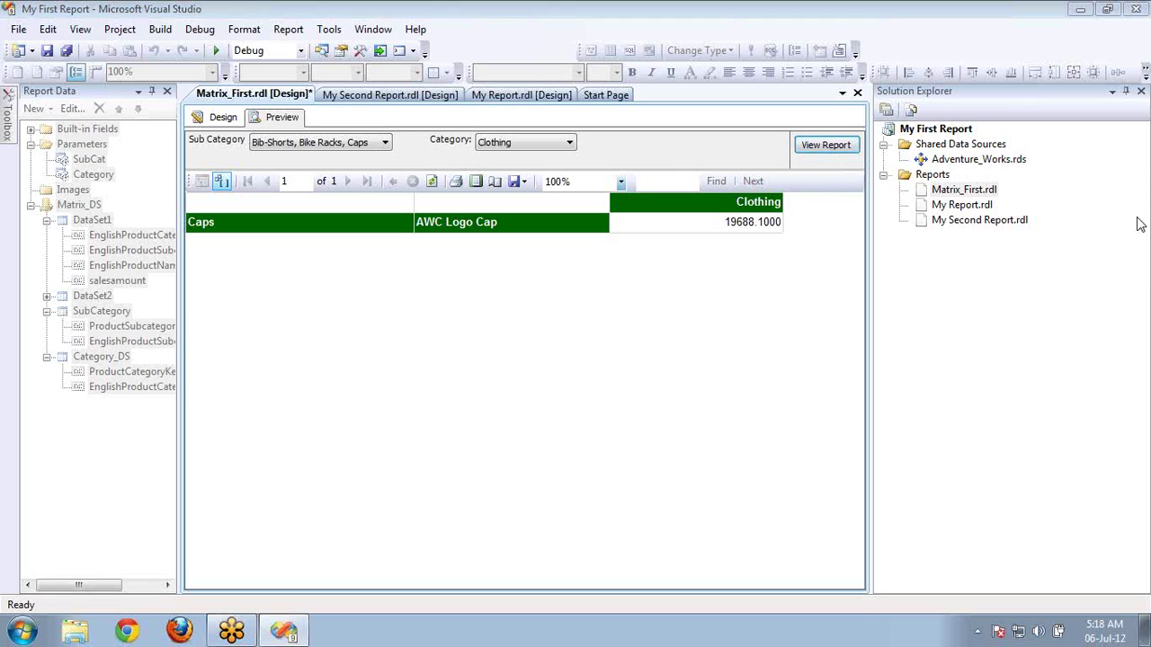
click(1025, 251)
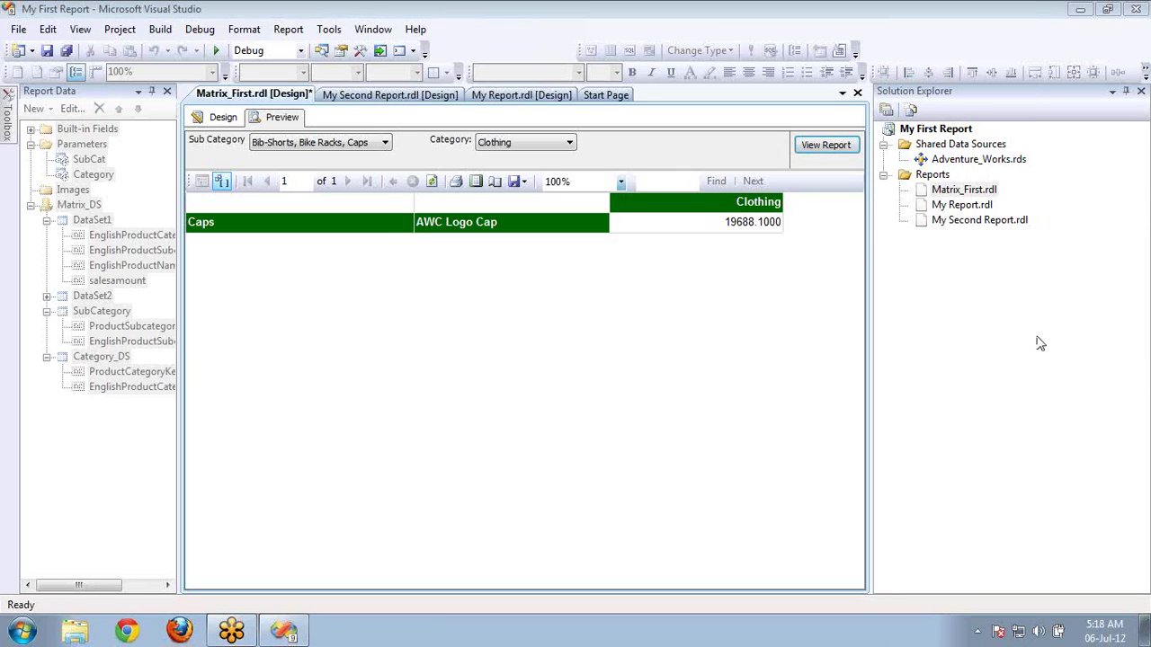
mouse_move(1045, 370)
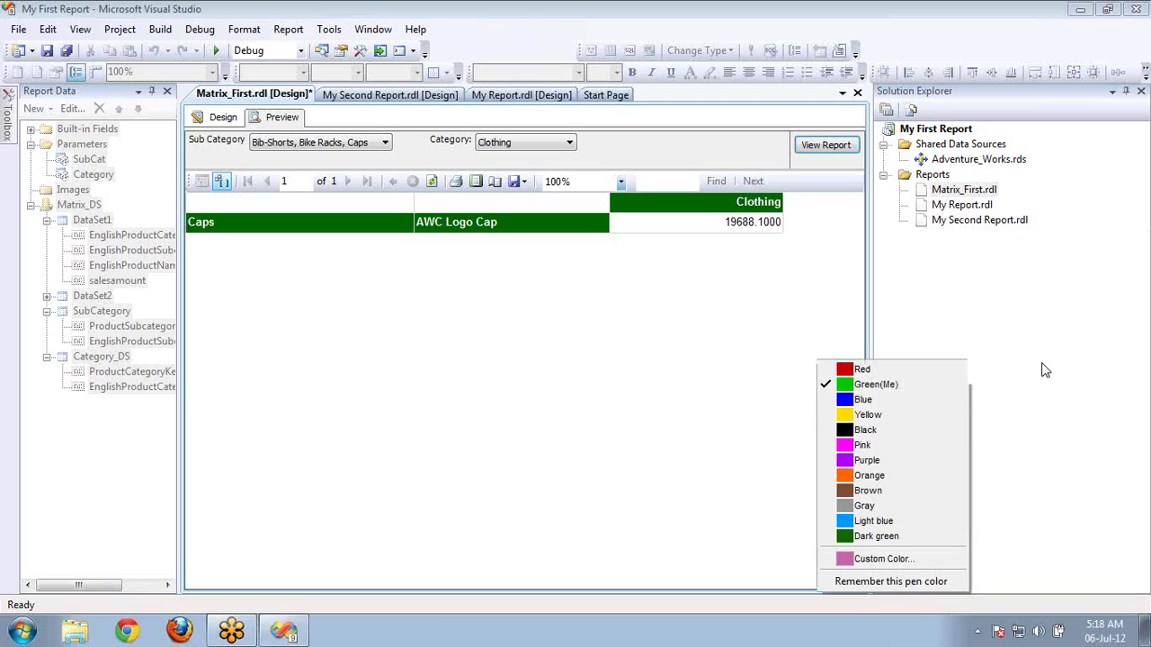
click(861, 430)
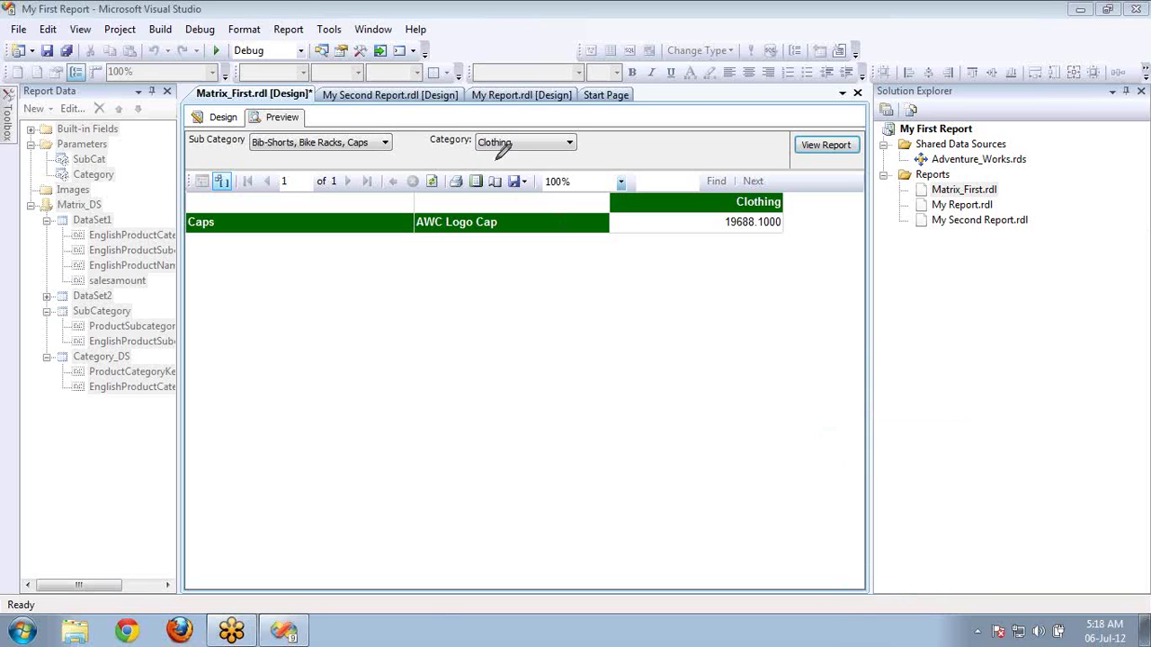
mouse_move(477, 137)
mouse_down()
mouse_move(544, 110)
mouse_move(465, 175)
mouse_up()
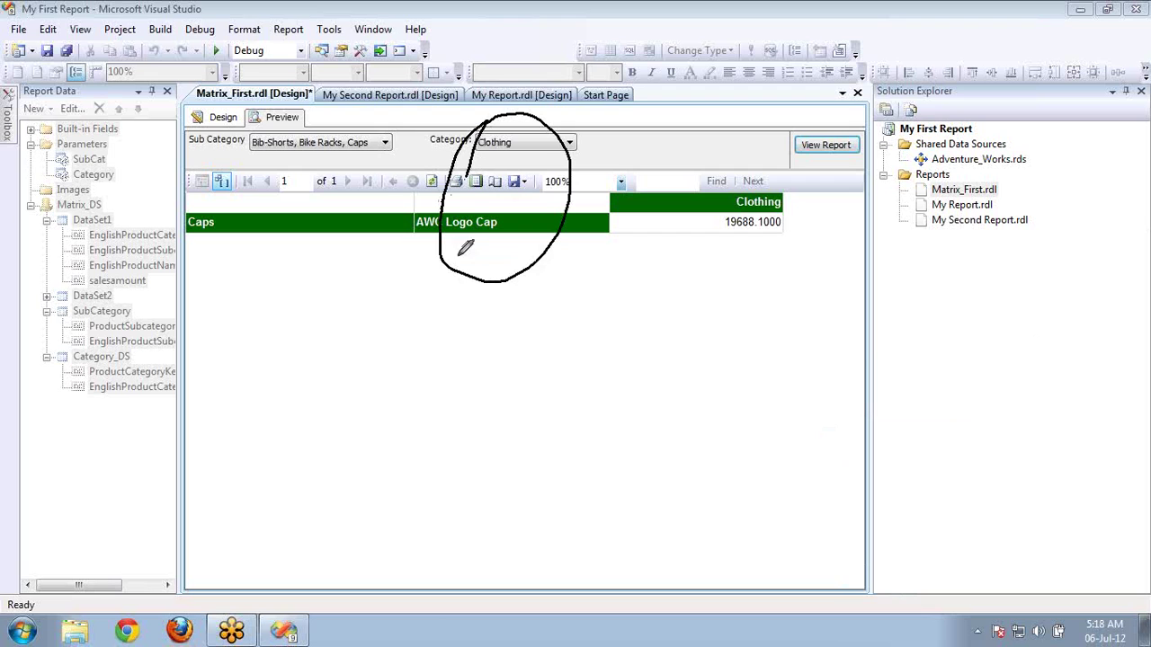
drag(466, 266, 368, 383)
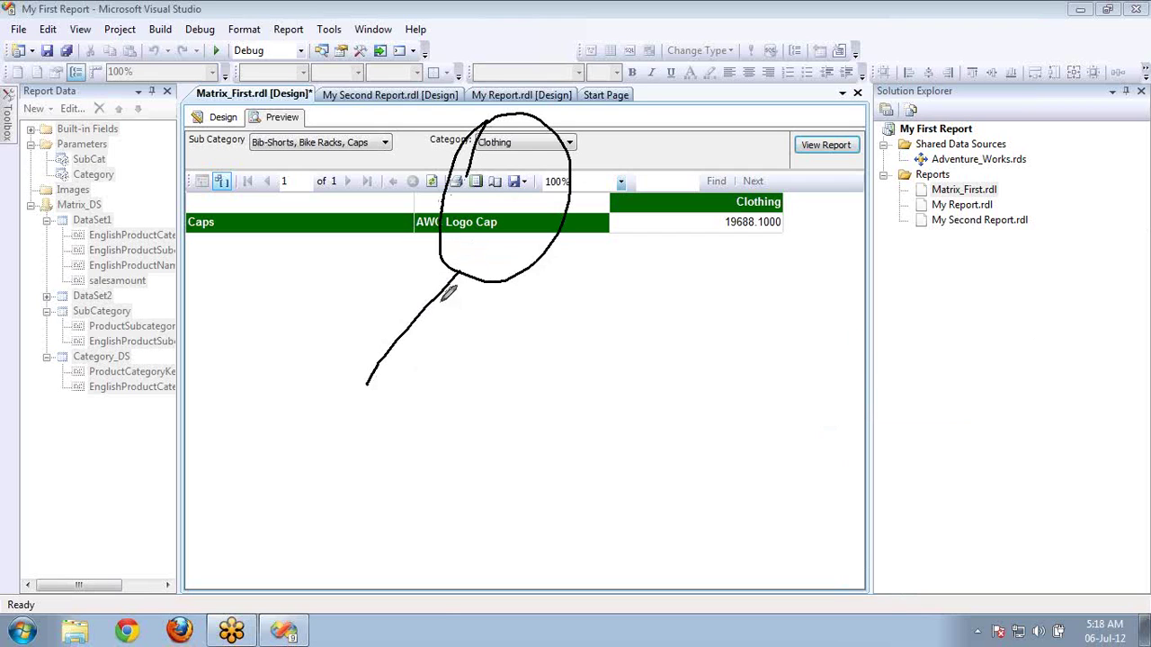
drag(461, 270, 564, 420)
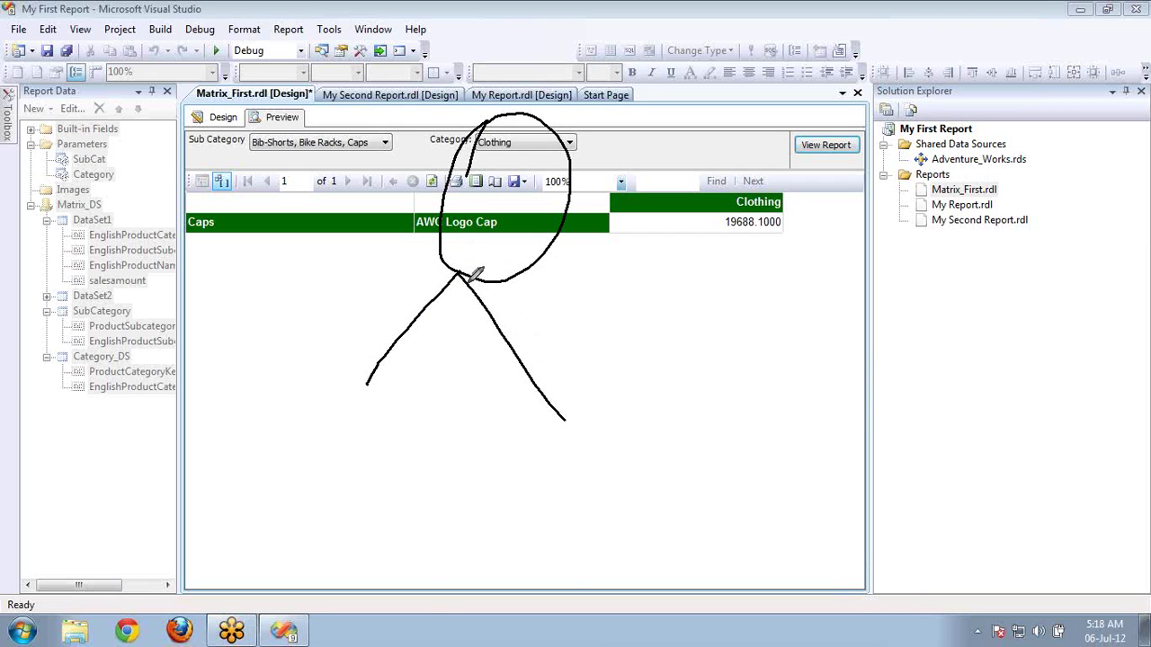
drag(466, 273, 666, 361)
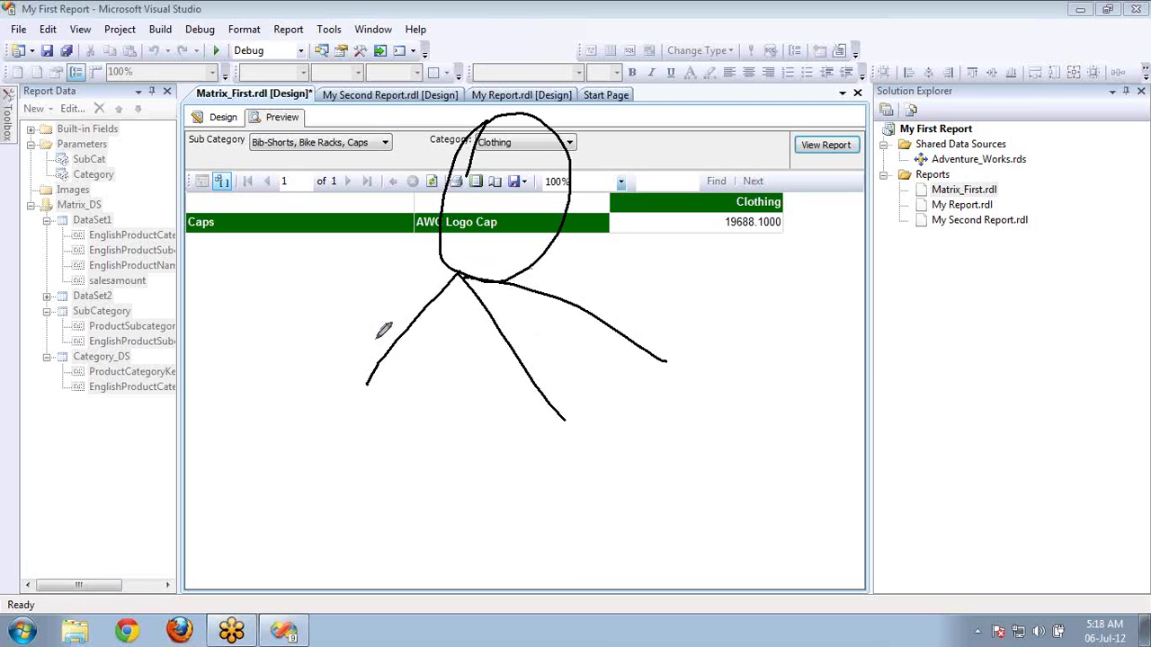
mouse_move(357, 381)
mouse_down()
mouse_move(397, 370)
mouse_move(311, 385)
mouse_up()
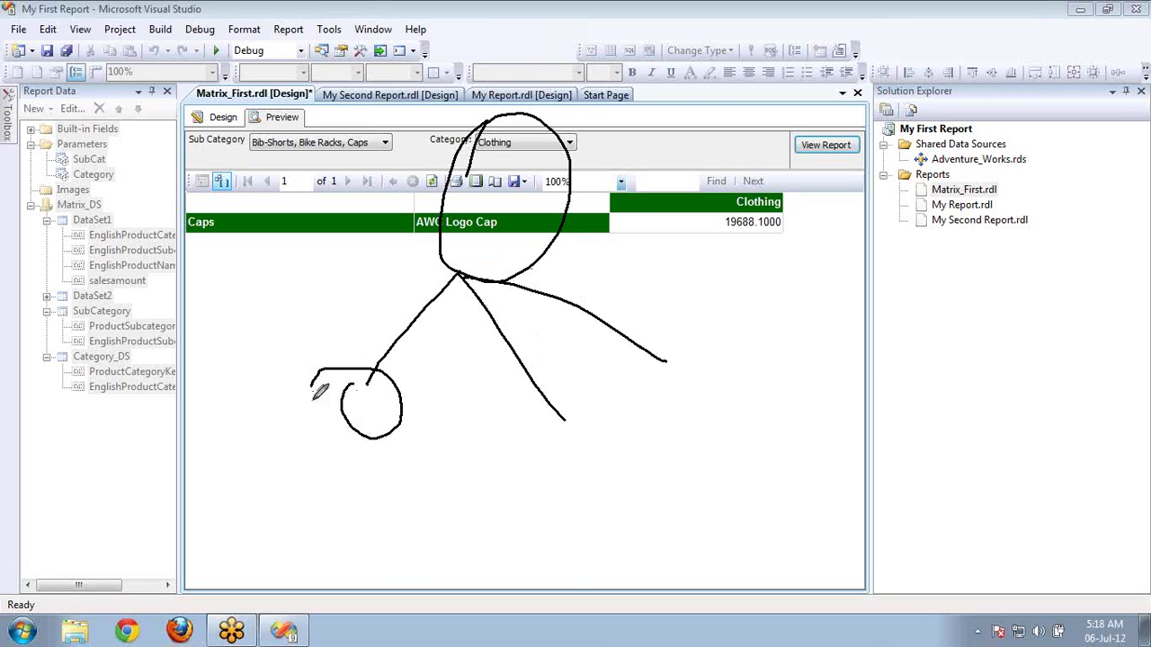
drag(346, 425, 191, 515)
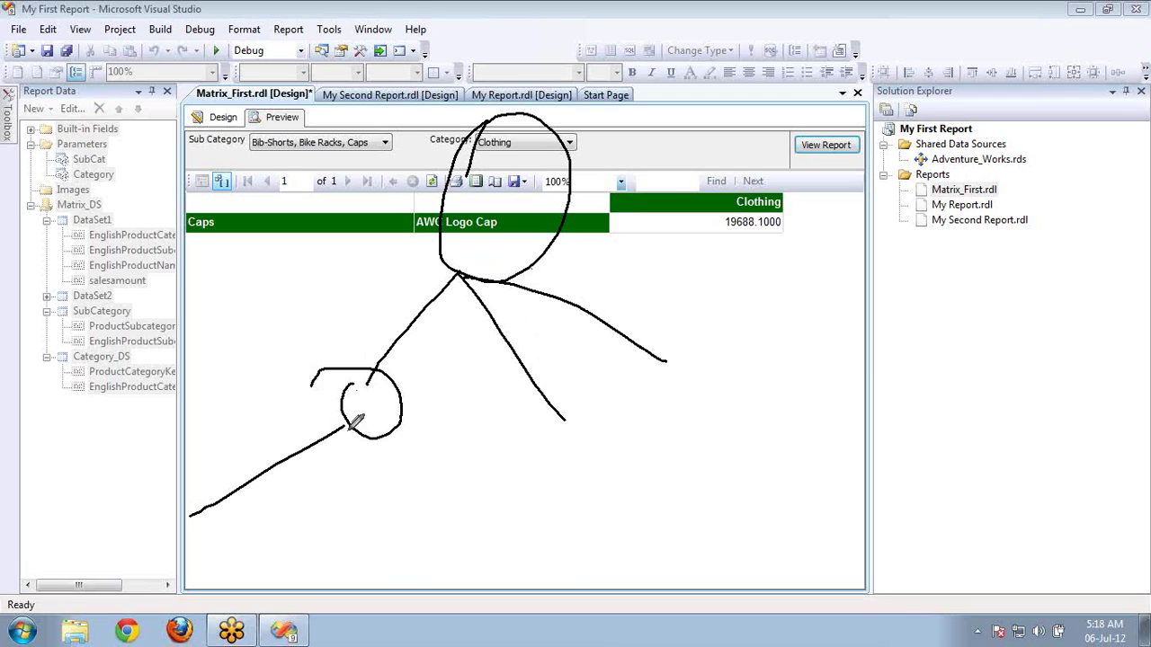
drag(347, 426, 352, 513)
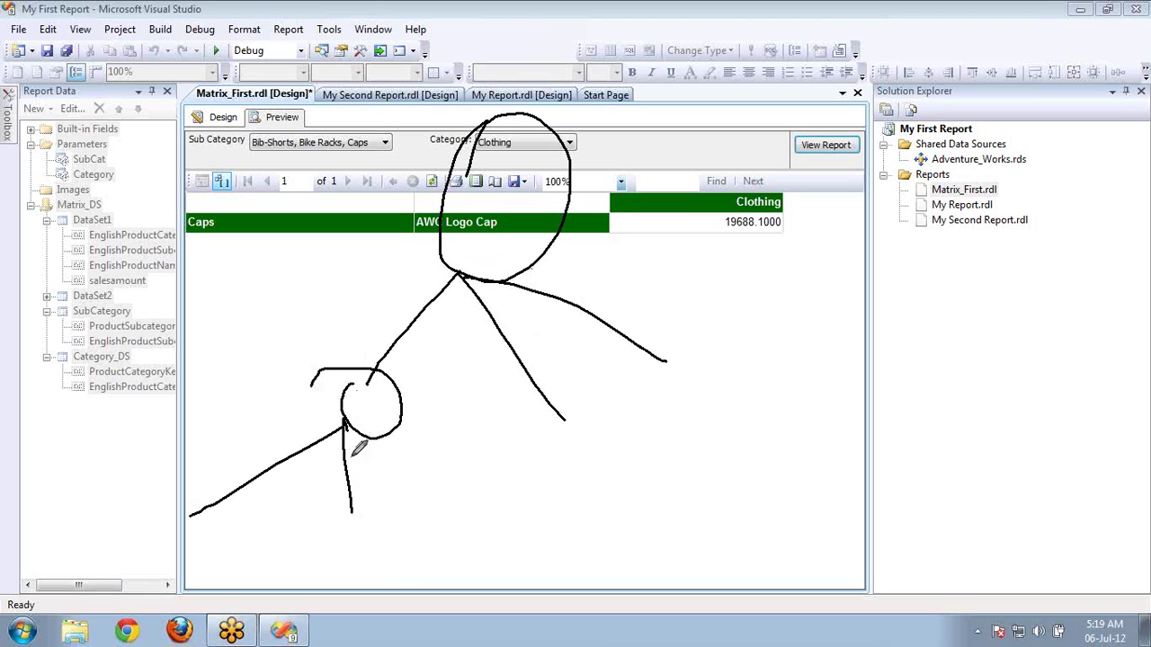
drag(344, 423, 433, 564)
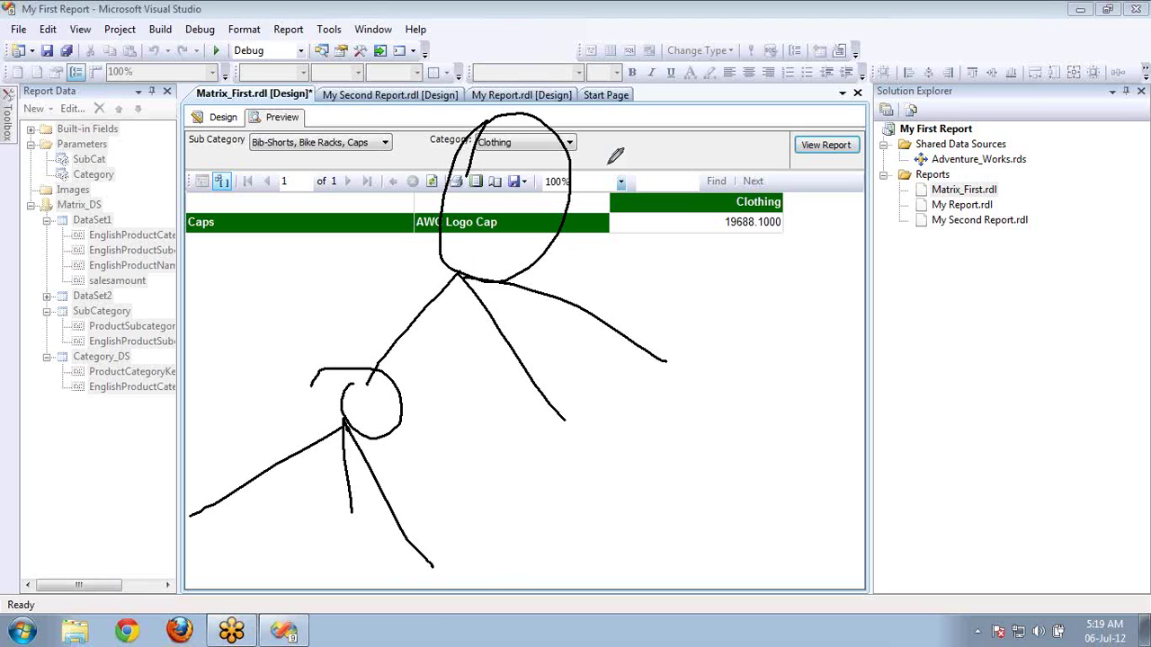
mouse_move(586, 165)
mouse_down()
mouse_move(731, 177)
mouse_move(719, 343)
mouse_move(770, 357)
mouse_move(817, 475)
mouse_move(775, 514)
mouse_up()
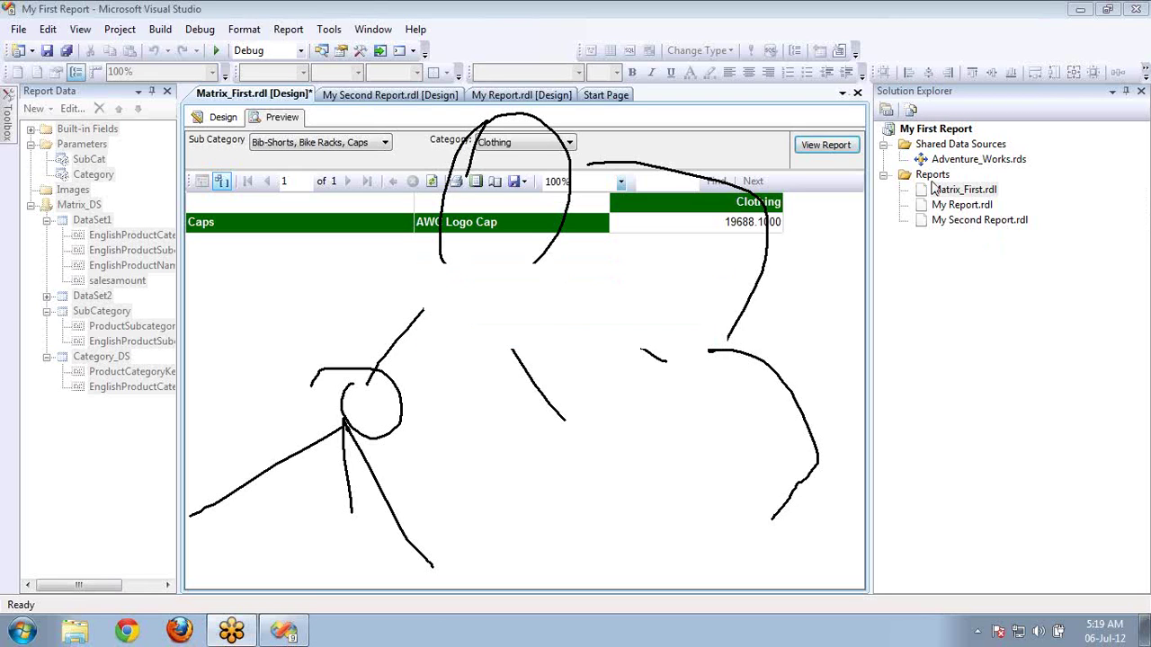
click(1081, 9)
click(283, 632)
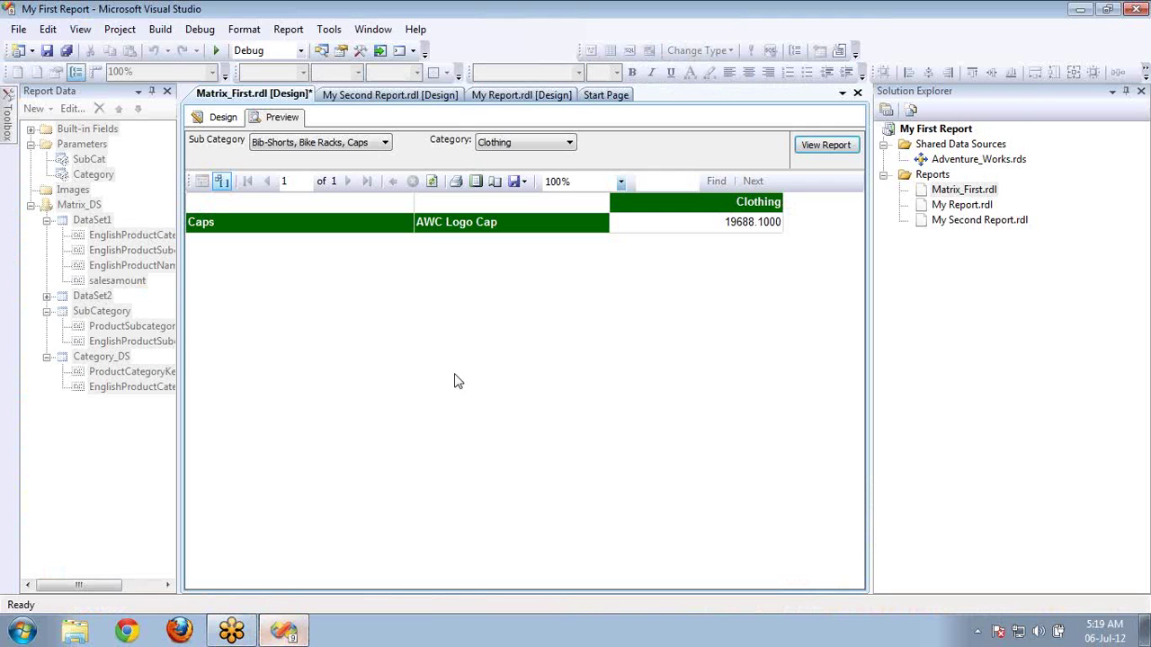
- Return to the report design and move the Category parameter above SubCat in the parameter order
click(223, 118)
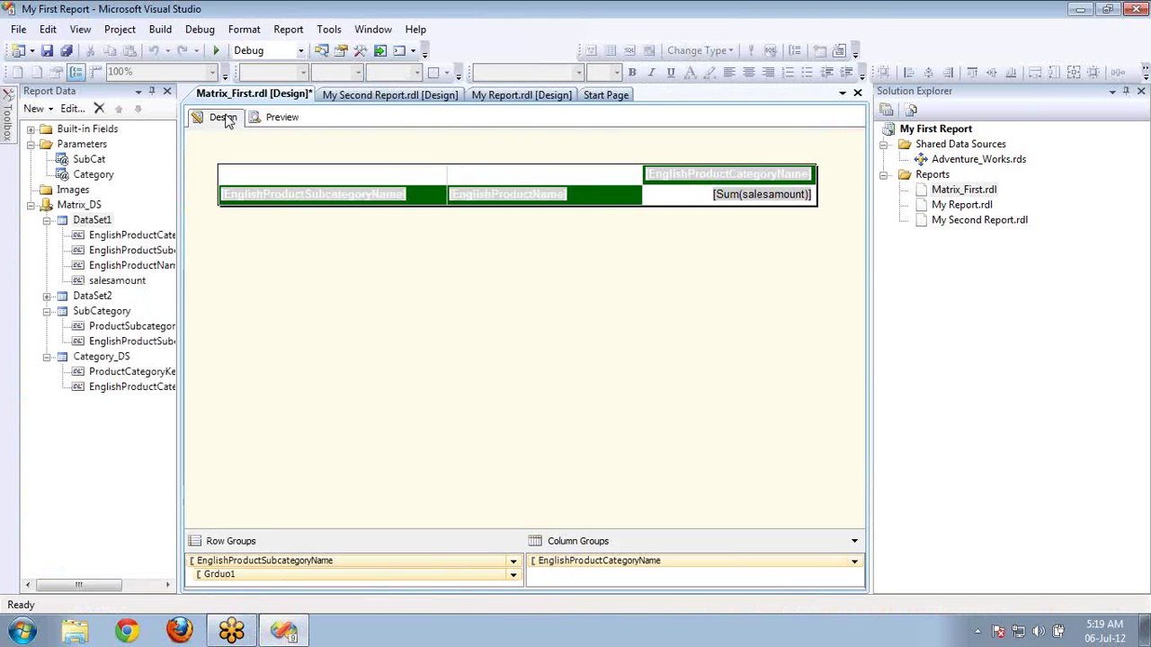
right_click(90, 177)
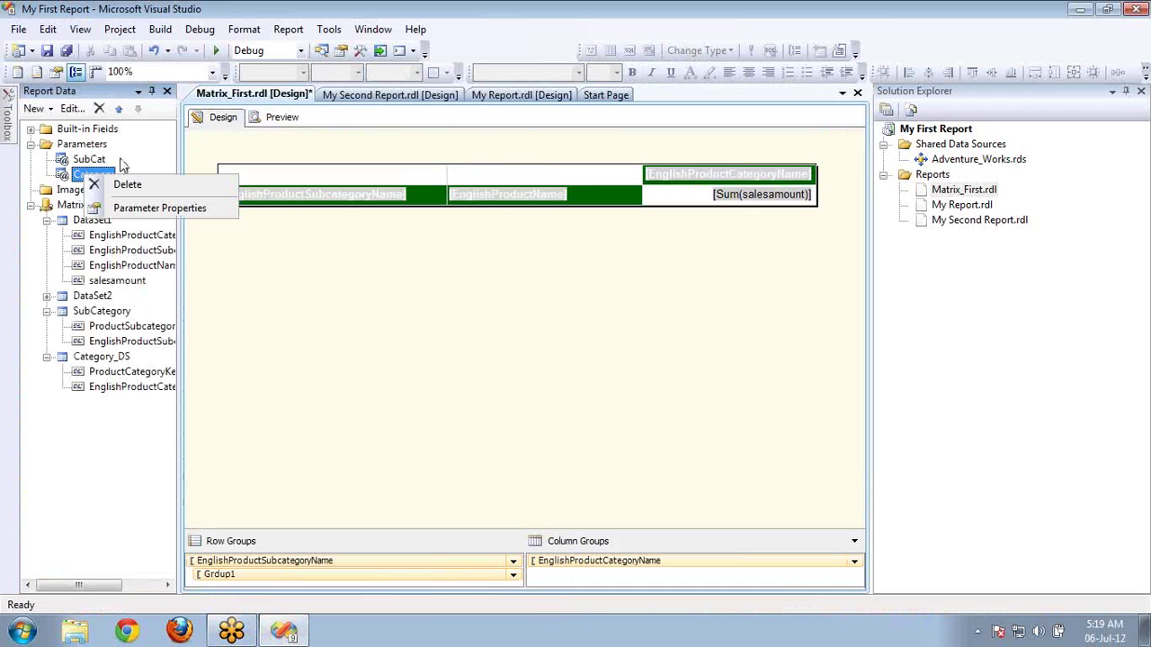
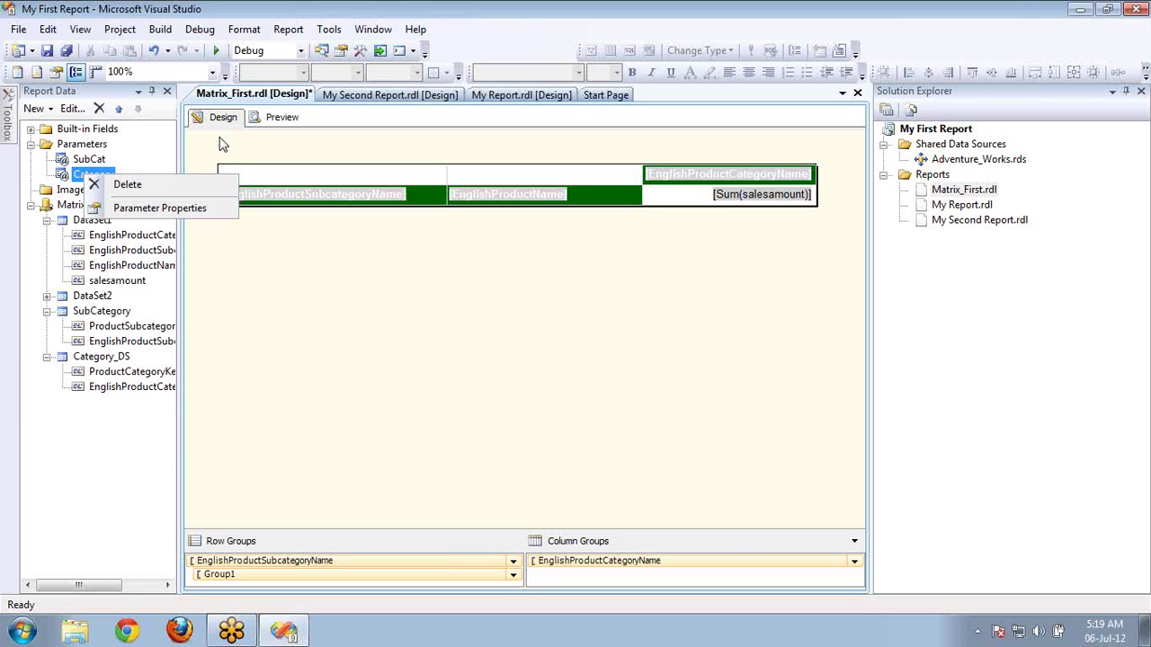
click(220, 141)
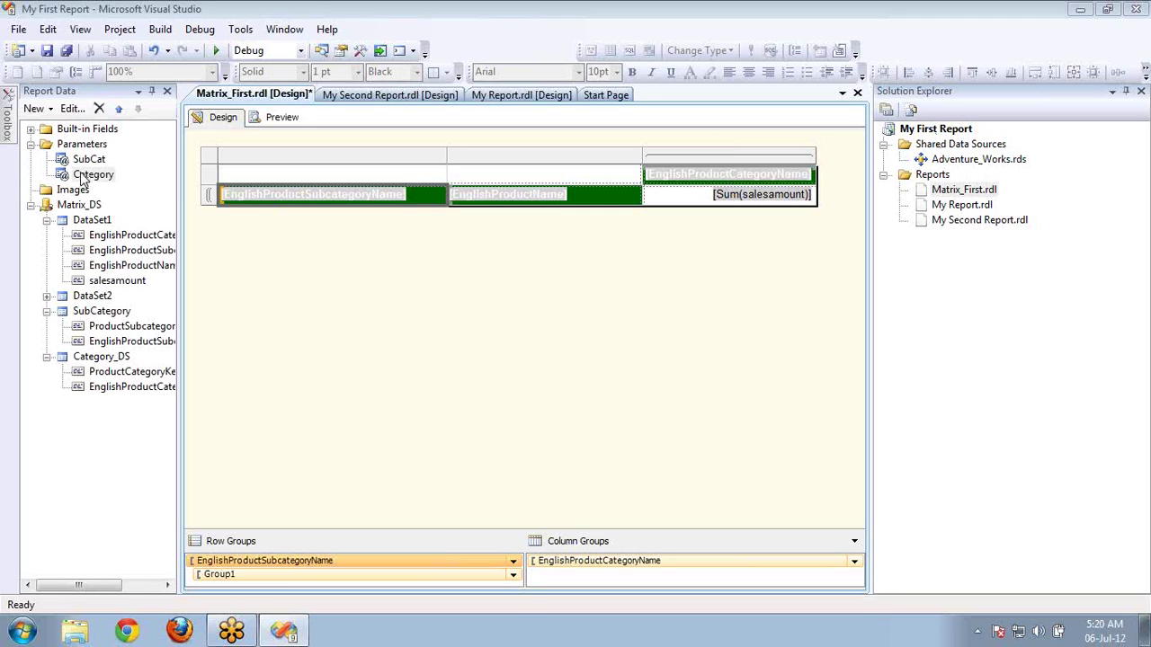
click(87, 160)
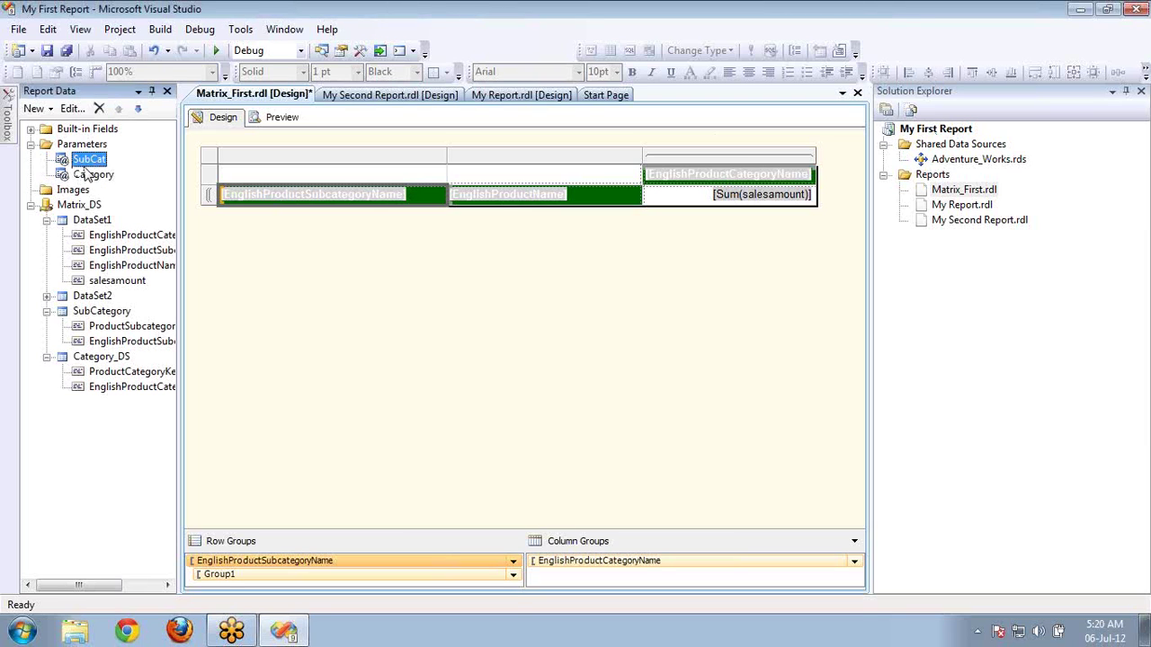
click(90, 175)
click(88, 160)
click(93, 178)
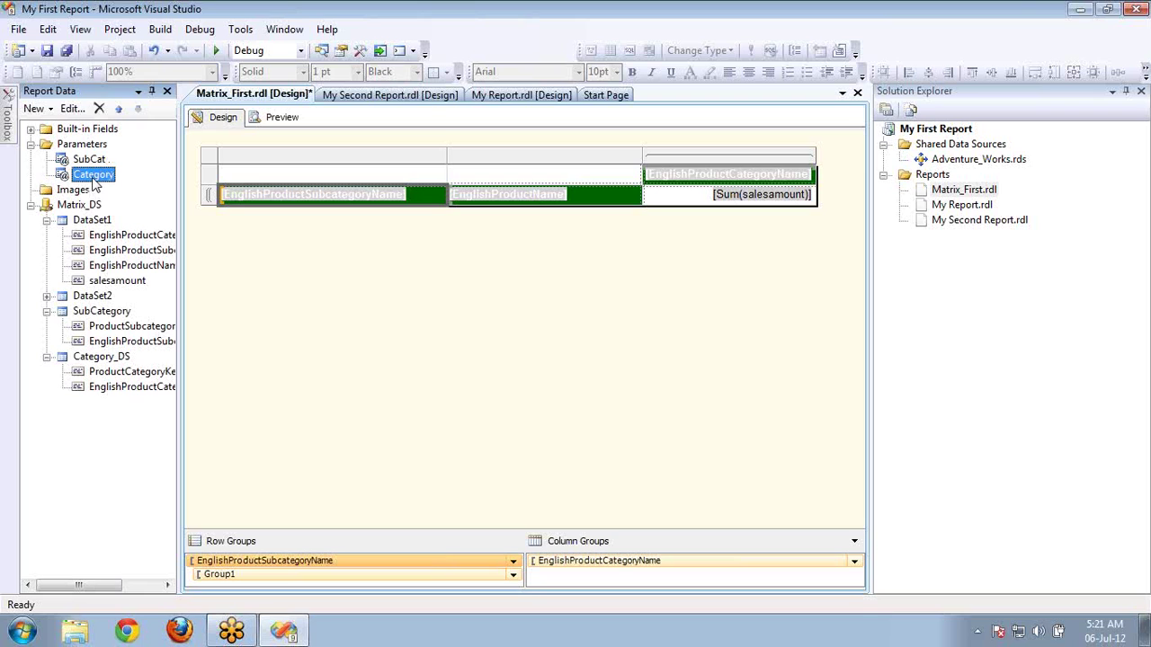
click(119, 109)
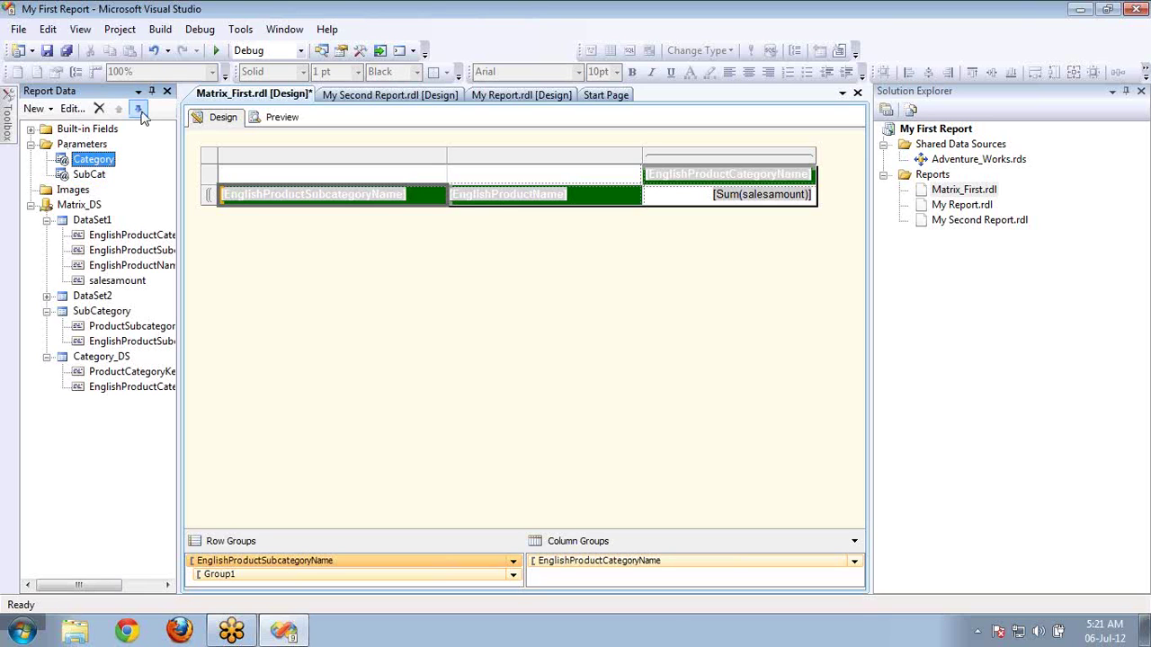
click(138, 109)
click(118, 109)
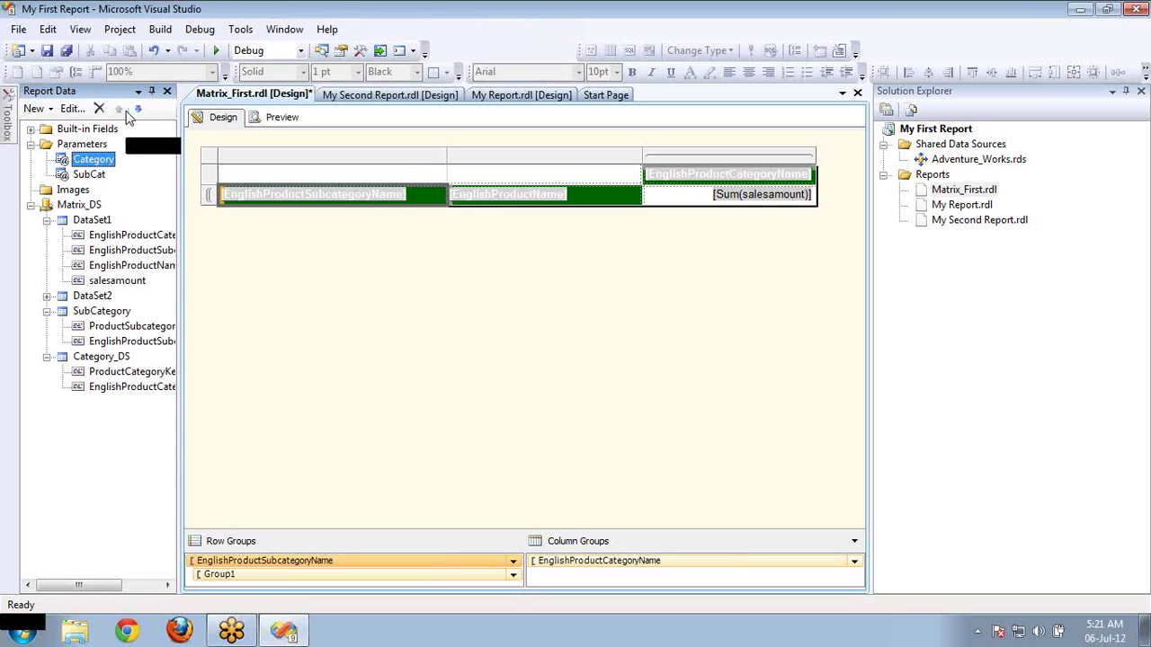
- Preview the report with category Accessories and sub categories Bib-Shorts and Caps, and hide the build output
click(275, 118)
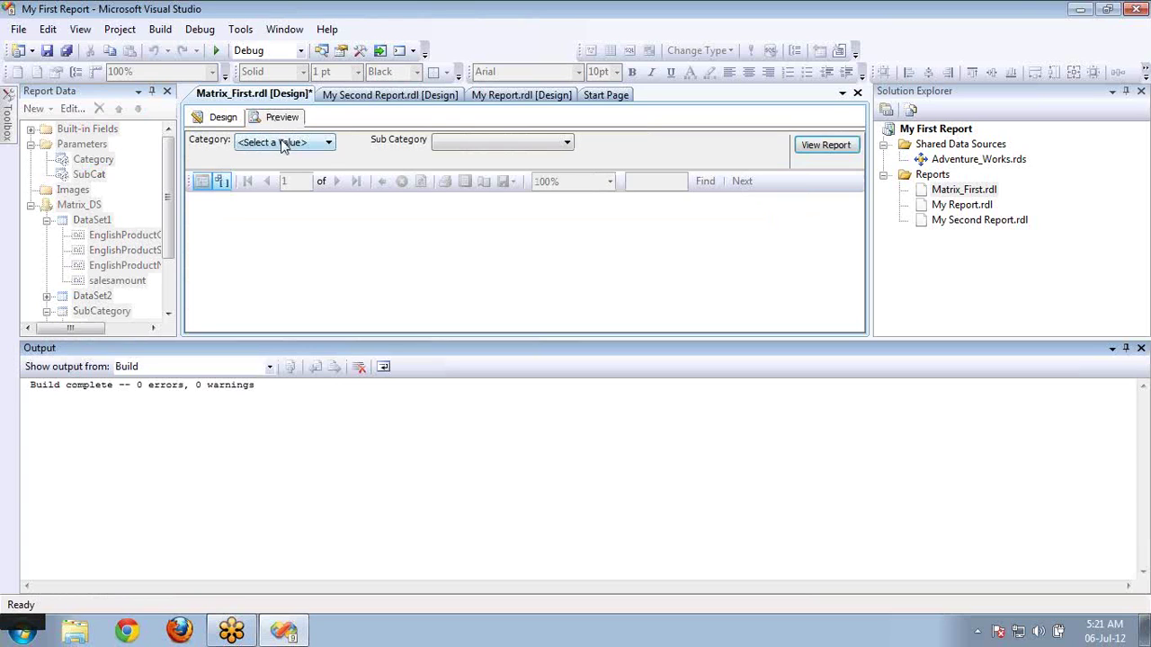
click(283, 144)
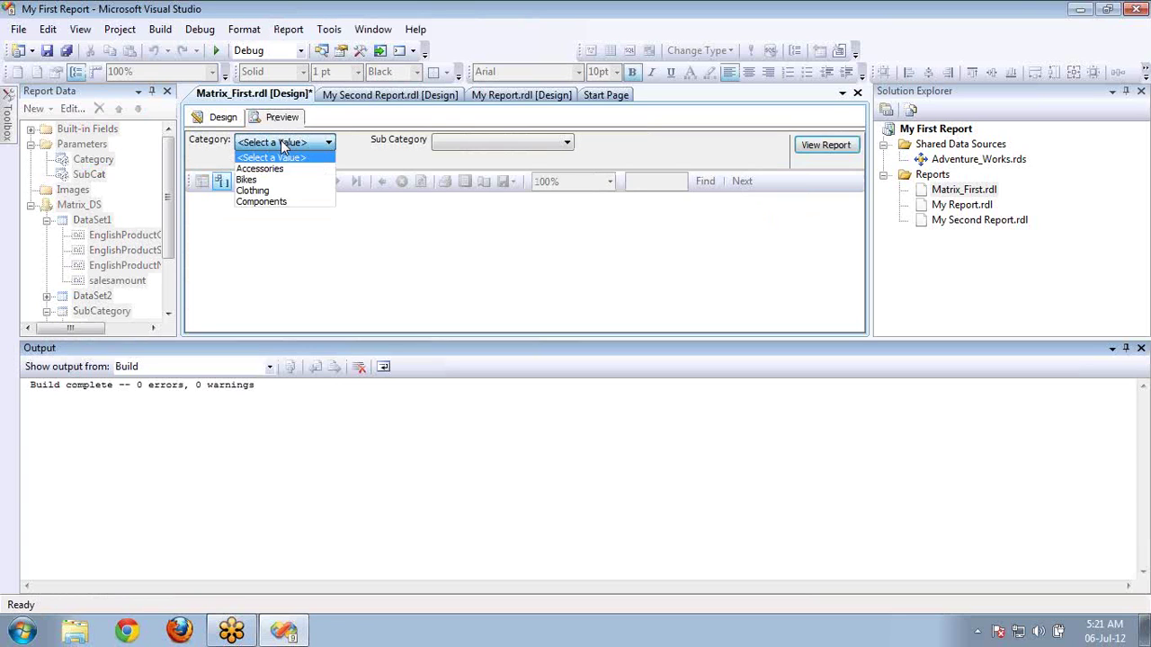
click(284, 170)
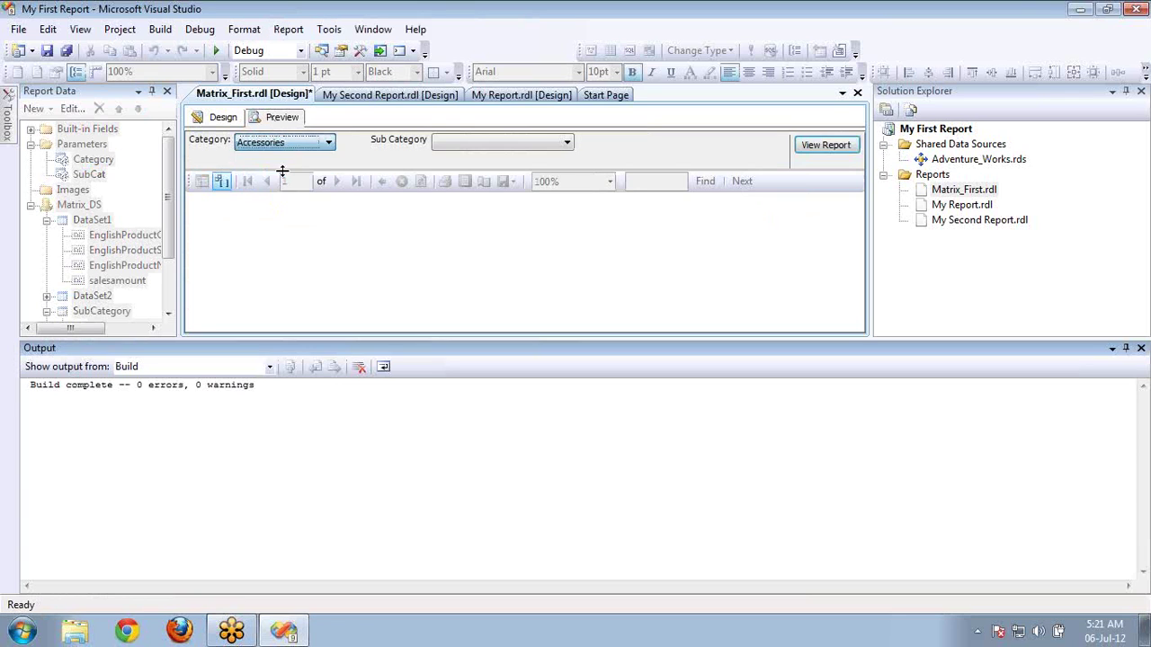
click(473, 150)
click(441, 178)
click(440, 268)
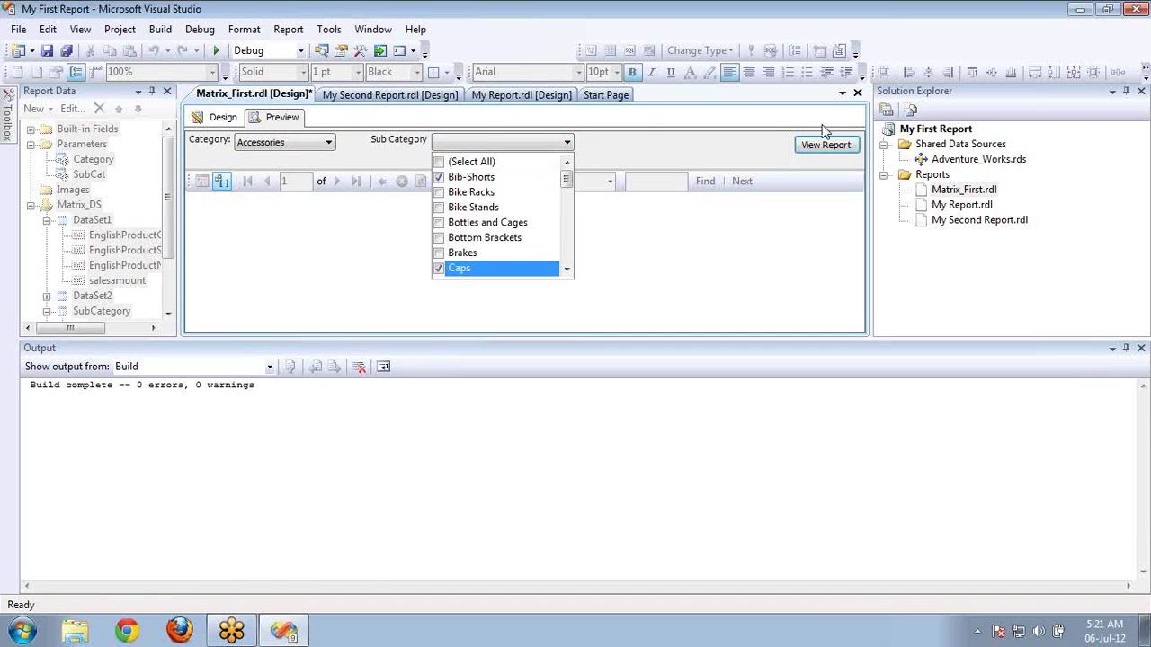
click(837, 150)
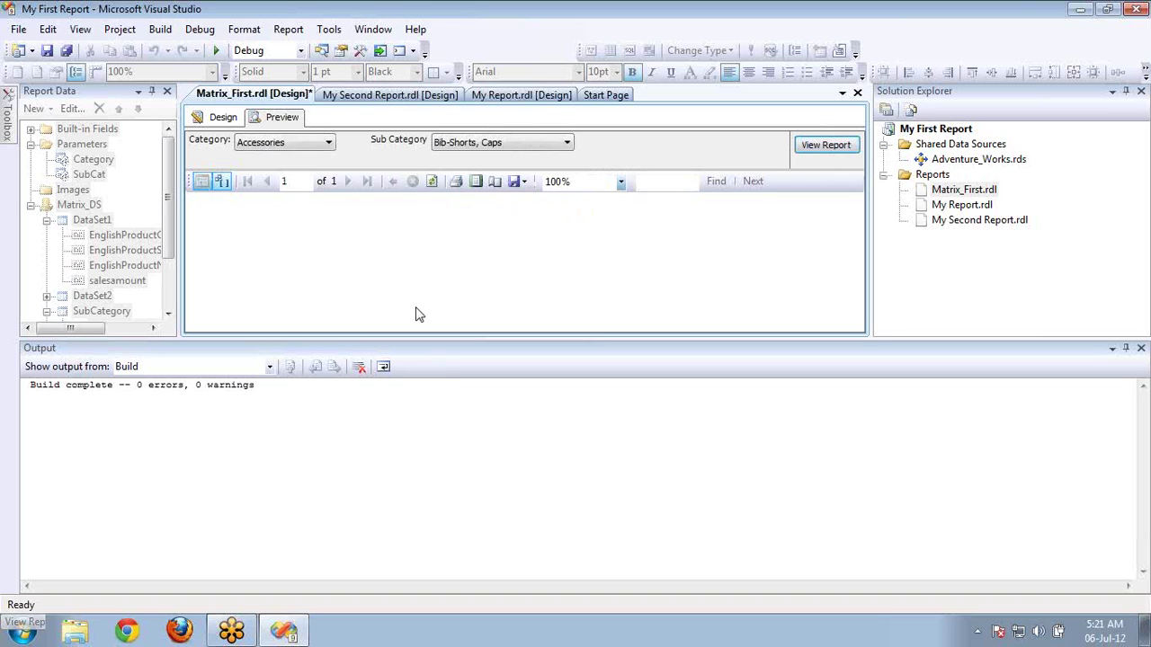
right_click(825, 353)
click(868, 436)
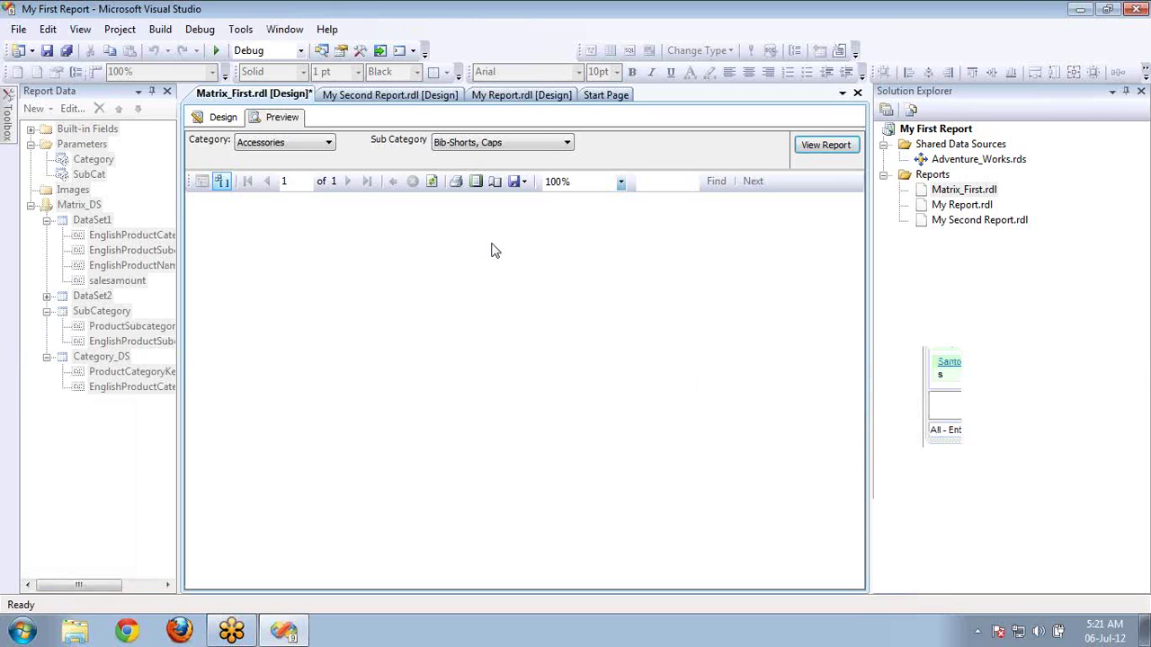
- Examine the choices offered by the Category and Sub Category parameters in the preview, leaving the selections as they are
click(299, 143)
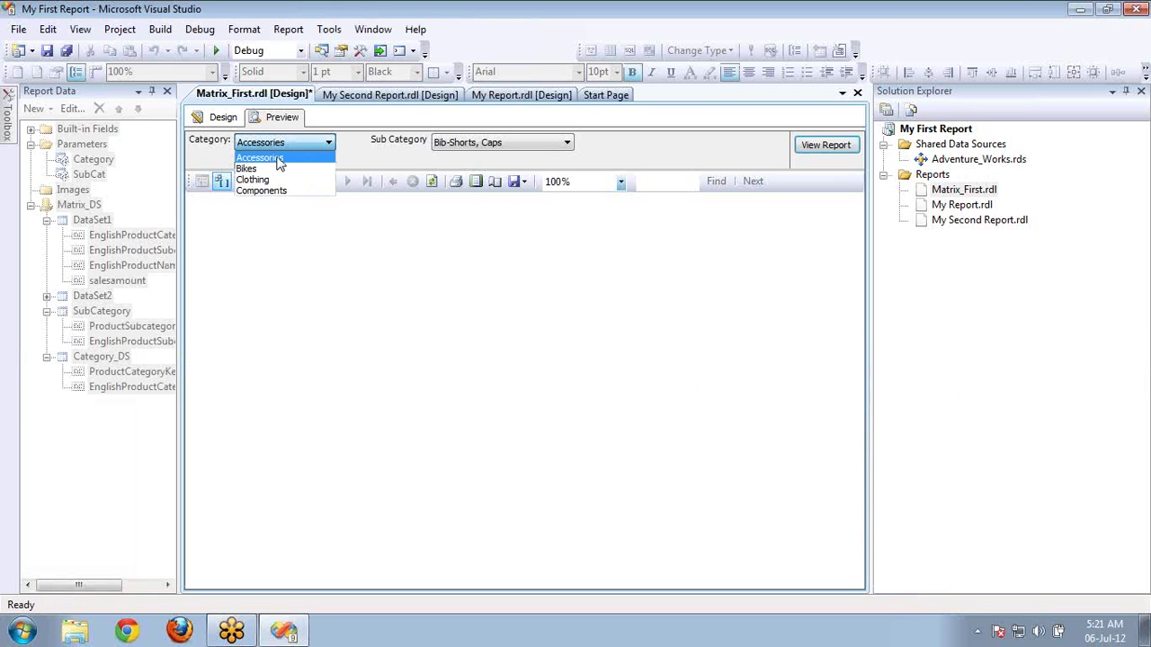
click(514, 151)
click(515, 151)
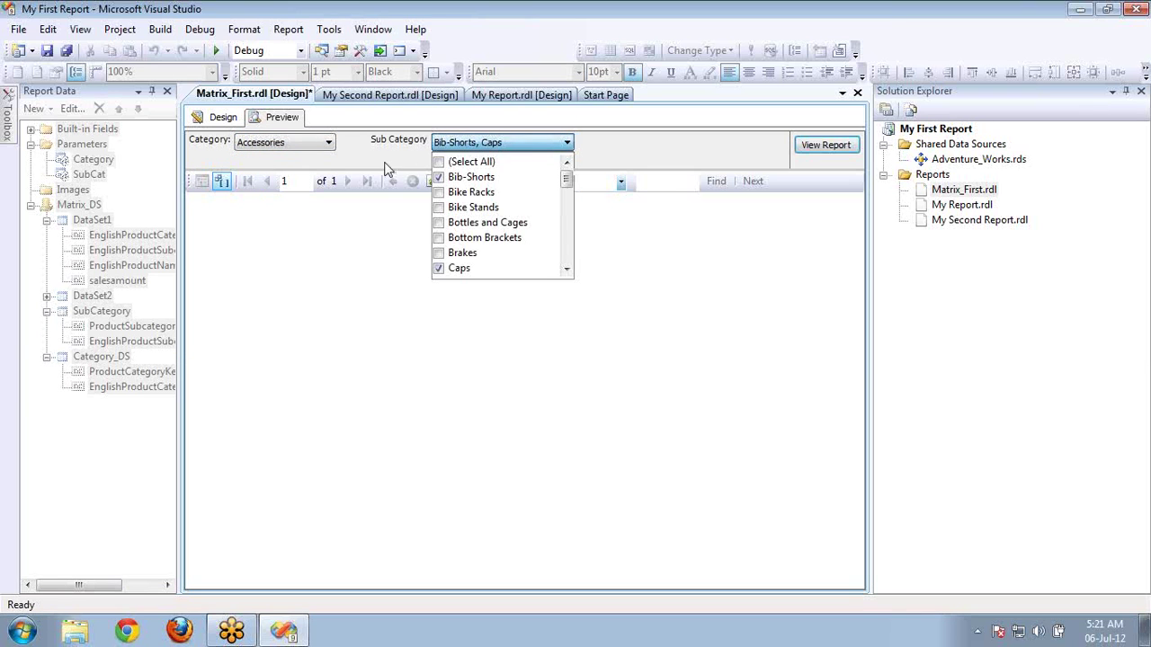
click(289, 146)
click(290, 146)
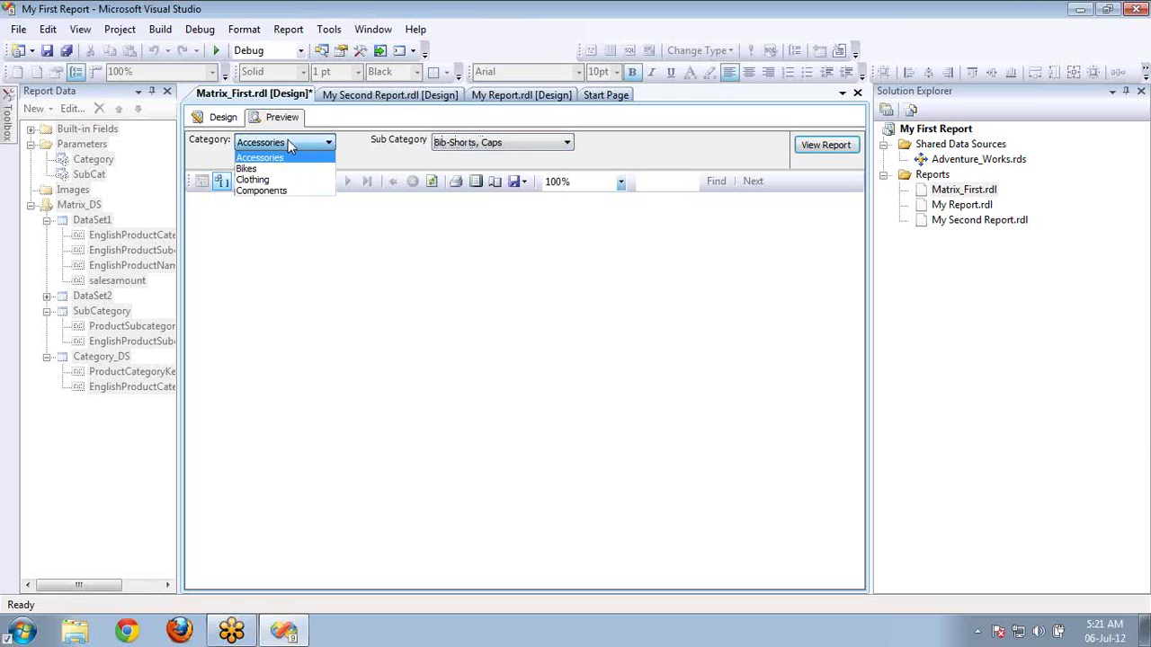
click(488, 150)
click(488, 150)
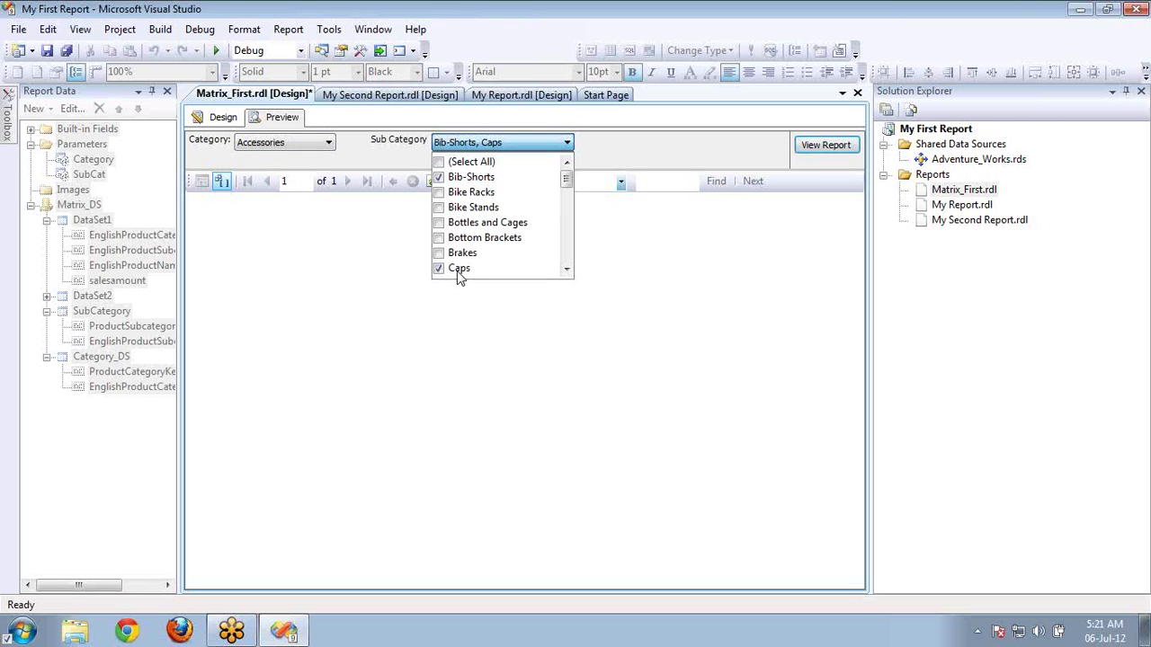
click(332, 291)
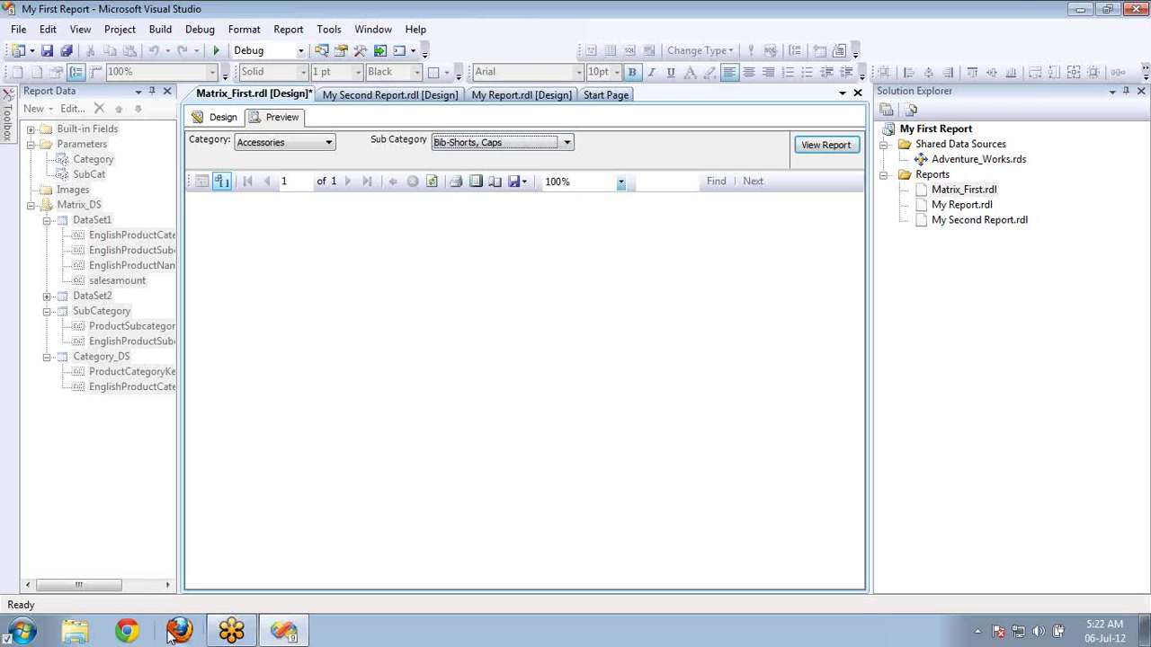
- Open Microsoft Excel and enter the headings Cat, Sub and Pro in cells A1 to C1 of the blank workbook
click(23, 631)
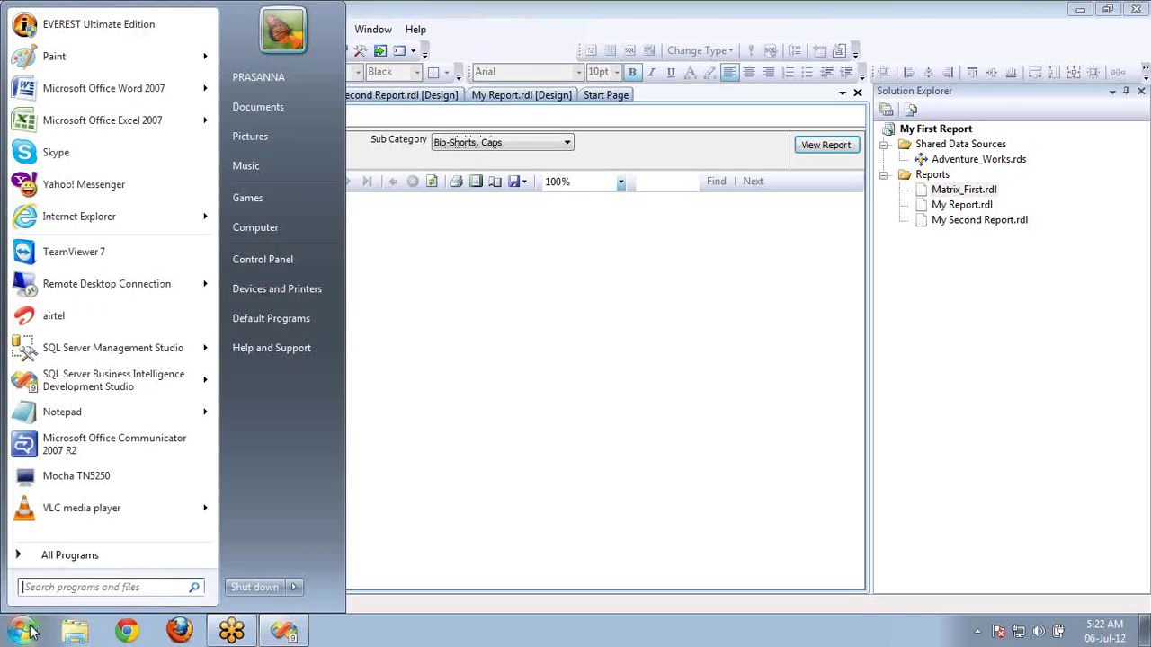
text(excel)
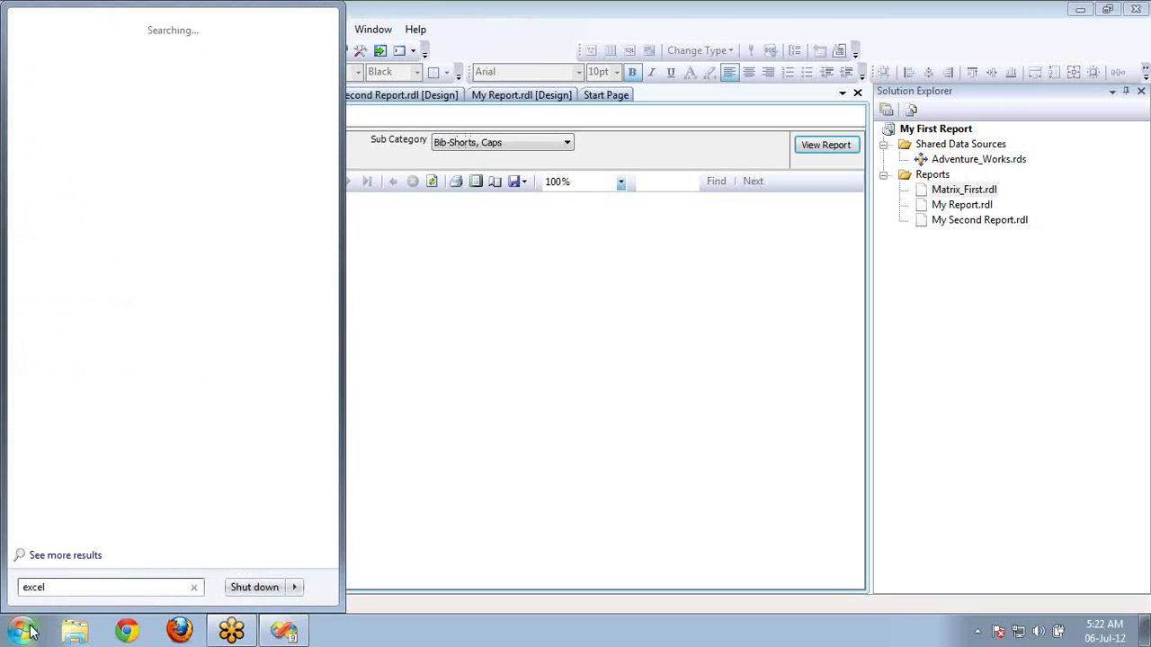
key(Escape)
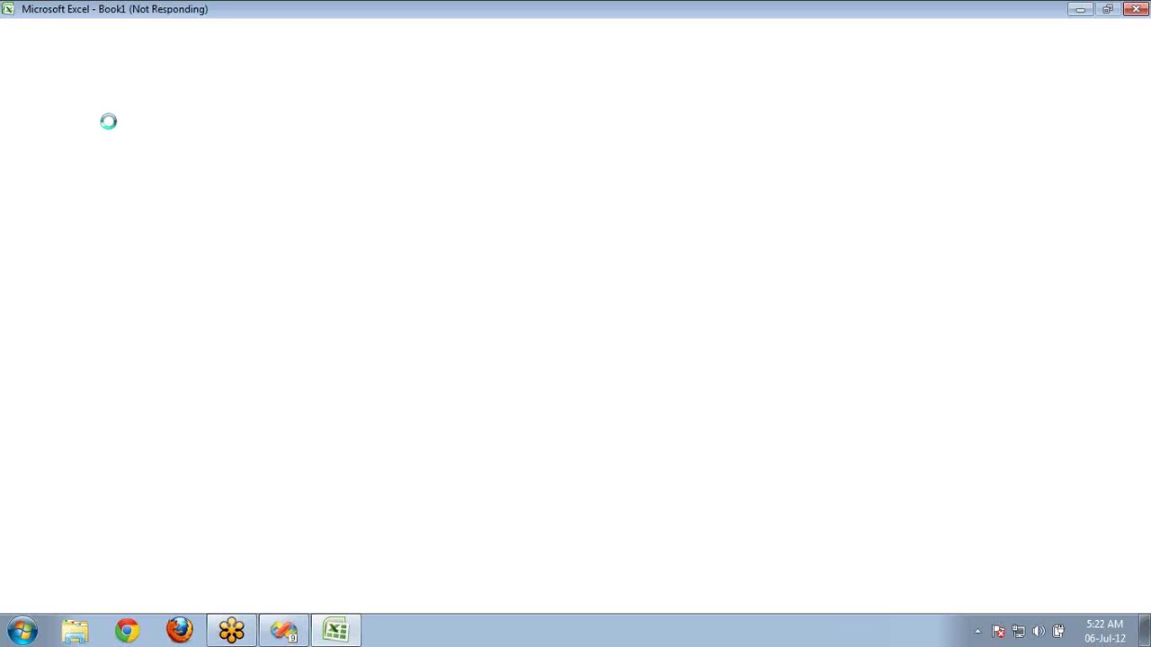
text(Cat)
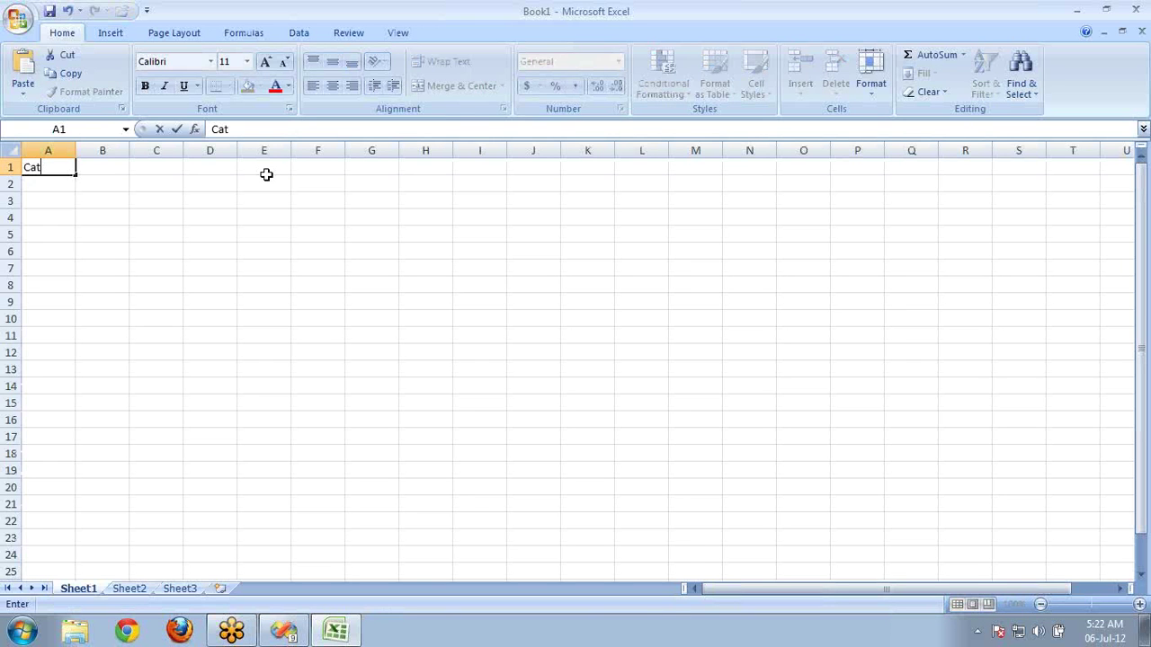
key(Tab)
text(Sub)
key(Tab)
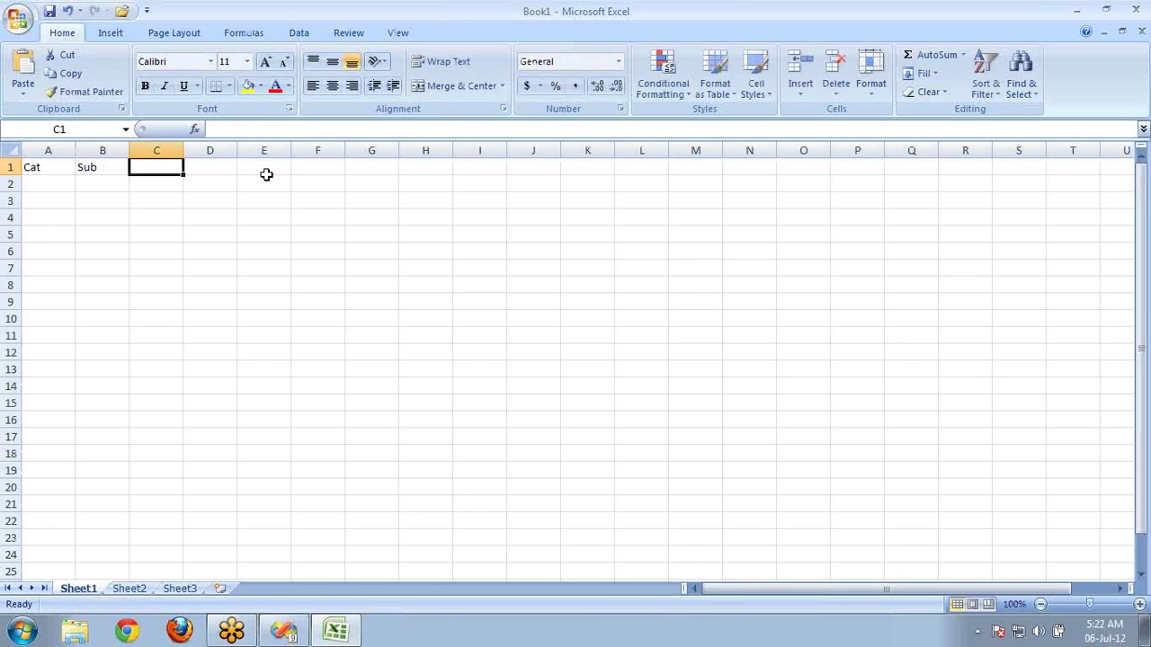
text(Pro)
key(Return)
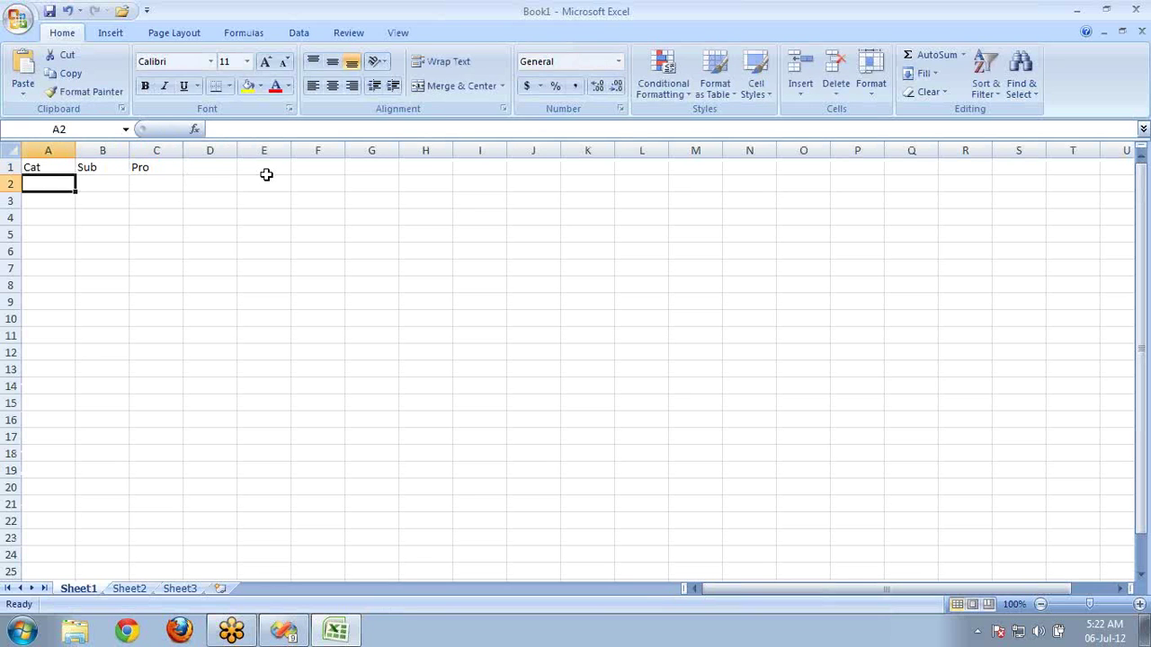
- Fill the Cat column with 1 in cells A2 to A6 and 2 in cells A7 to A9
text(1)
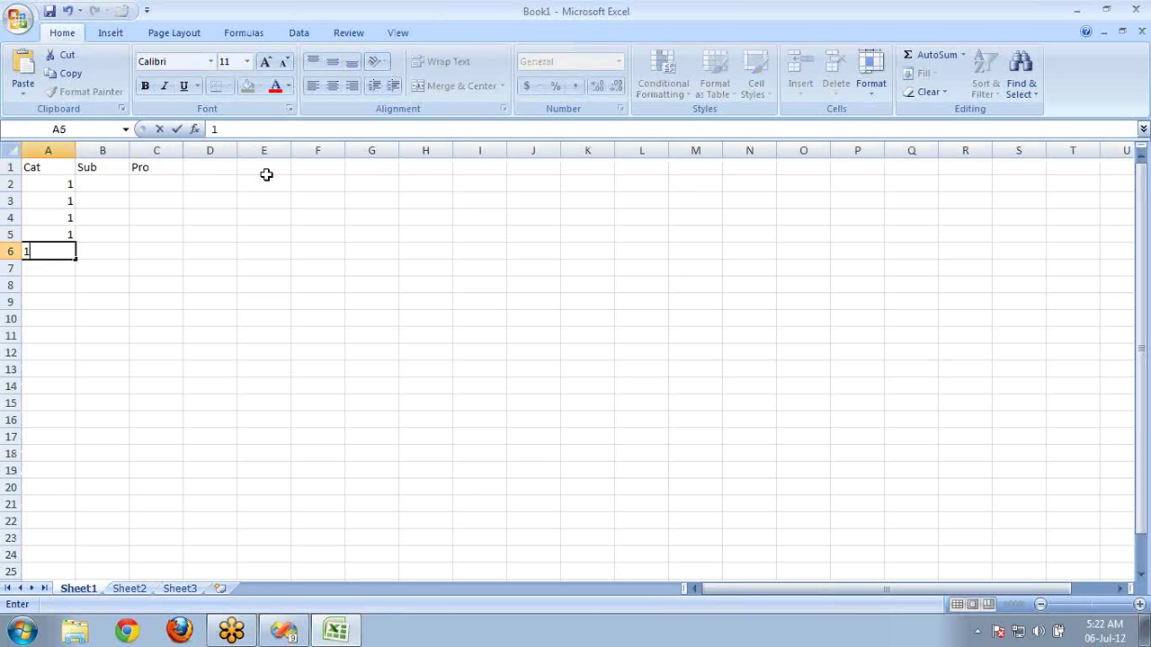
text( 1 1 1 1 2)
key(Return)
key(Return)
text(2)
key(Return)
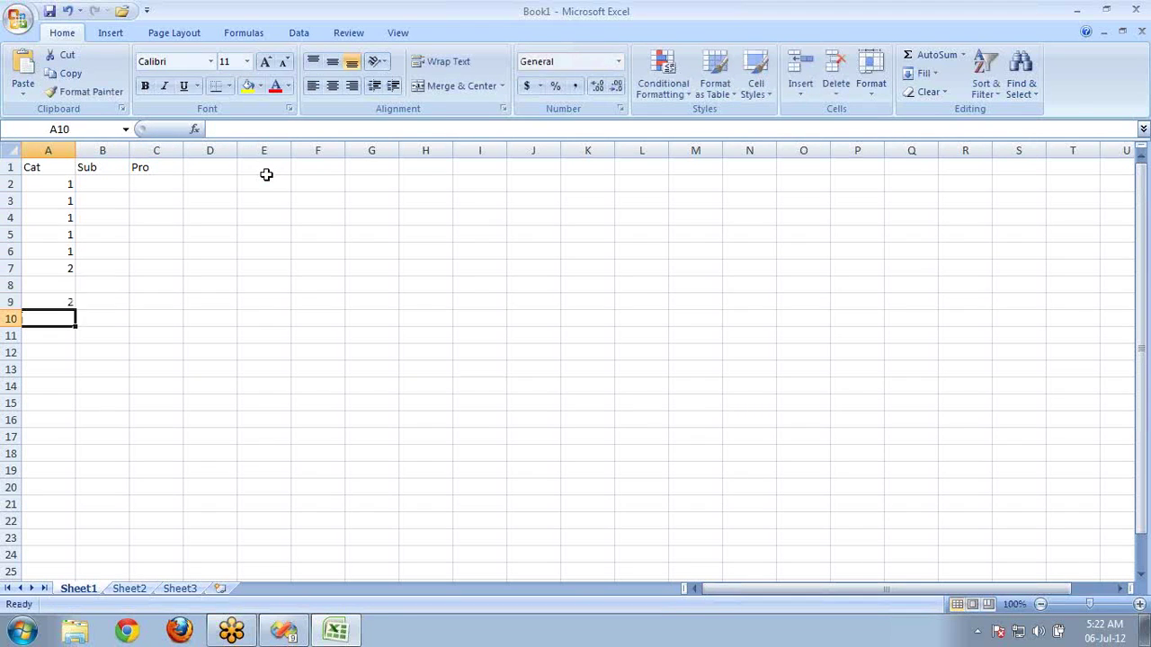
key(Up)
key(Up)
text(2)
key(Return)
key(Return)
- Continue the Cat column with 3 in cells A10 to A14 and 4 in cells A15 to A18
text(3)
key(Return)
key(Return)
key(Up)
text(3)
key(Return)
text(3)
key(Return)
text(3)
key(Return)
text(3)
key(Return)
text(4)
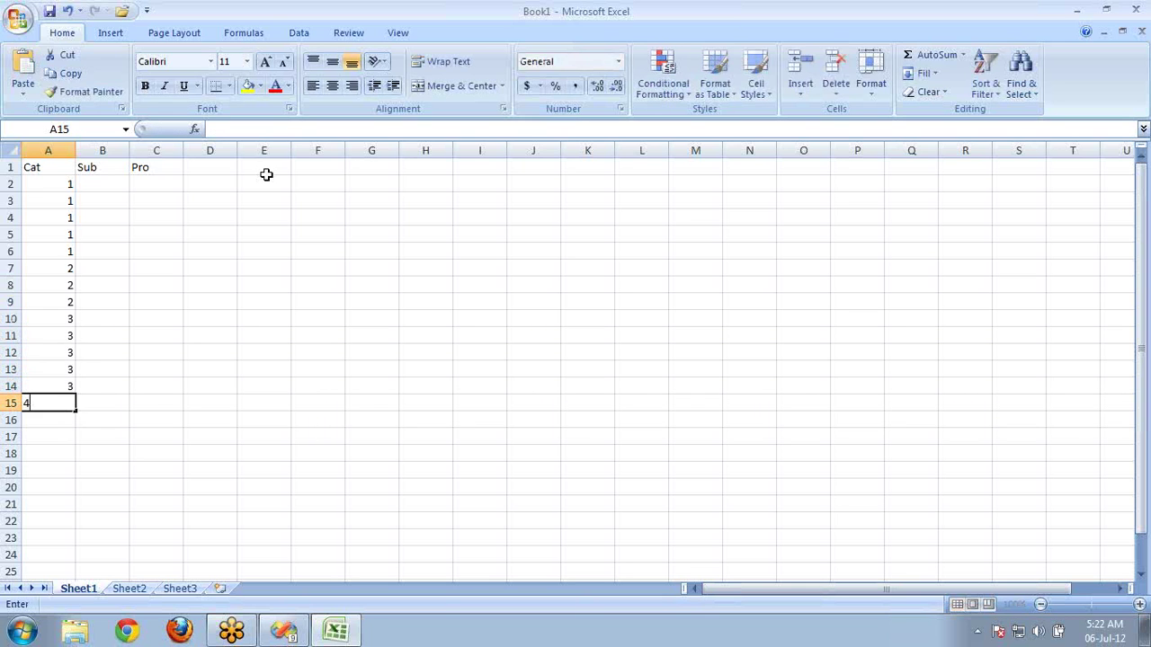
key(Return)
text(4)
key(Return)
text(4)
key(Return)
text(4)
key(Return)
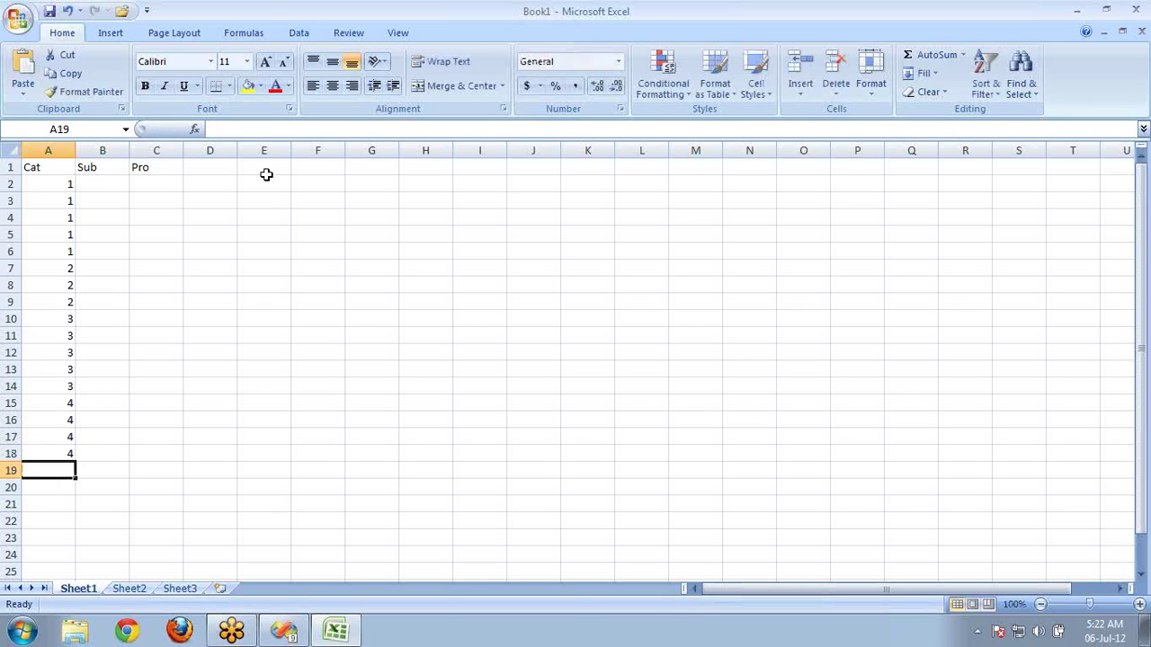
- Enter the numbers 1 to 17 in sequence down the Sub column, in cells B2 to B18
click(106, 185)
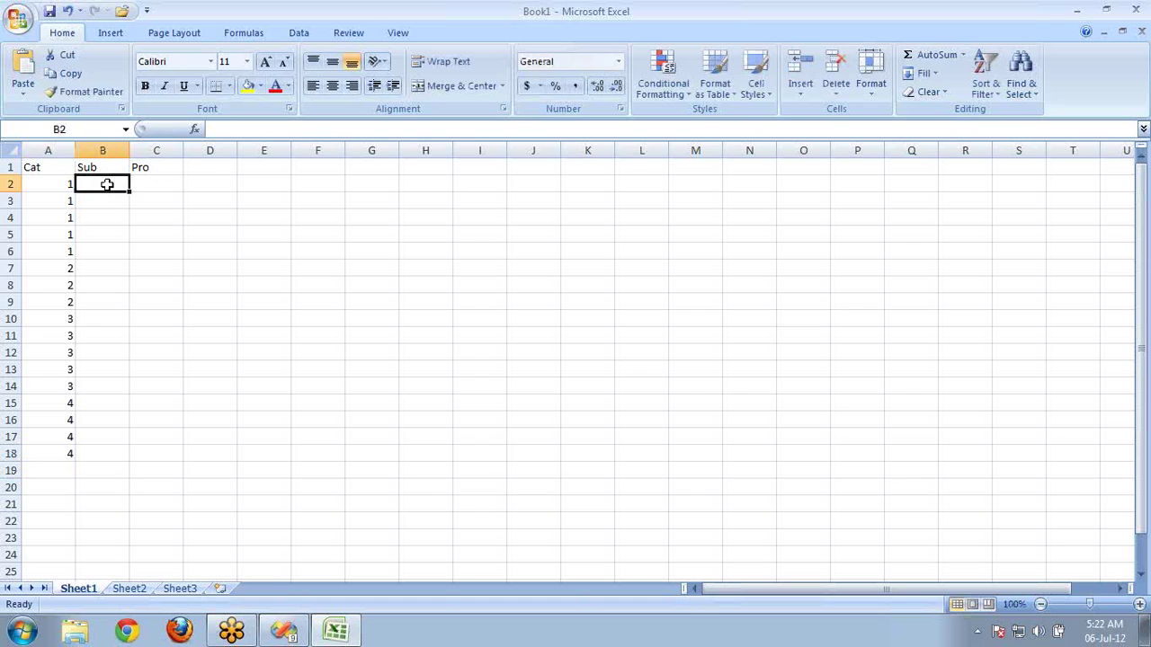
text(1)
key(Return)
text(2)
key(Return)
text(3)
key(Return)
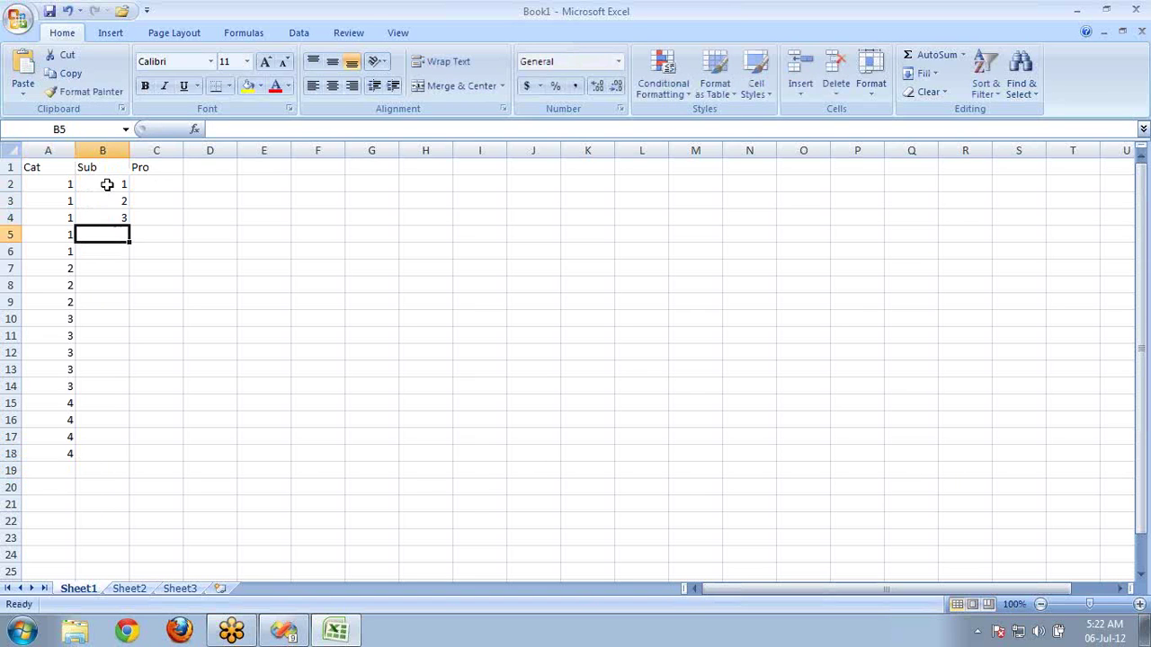
text(4)
key(Return)
text(5)
key(Return)
text(6)
key(Return)
text(7)
key(Return)
text(8)
key(Return)
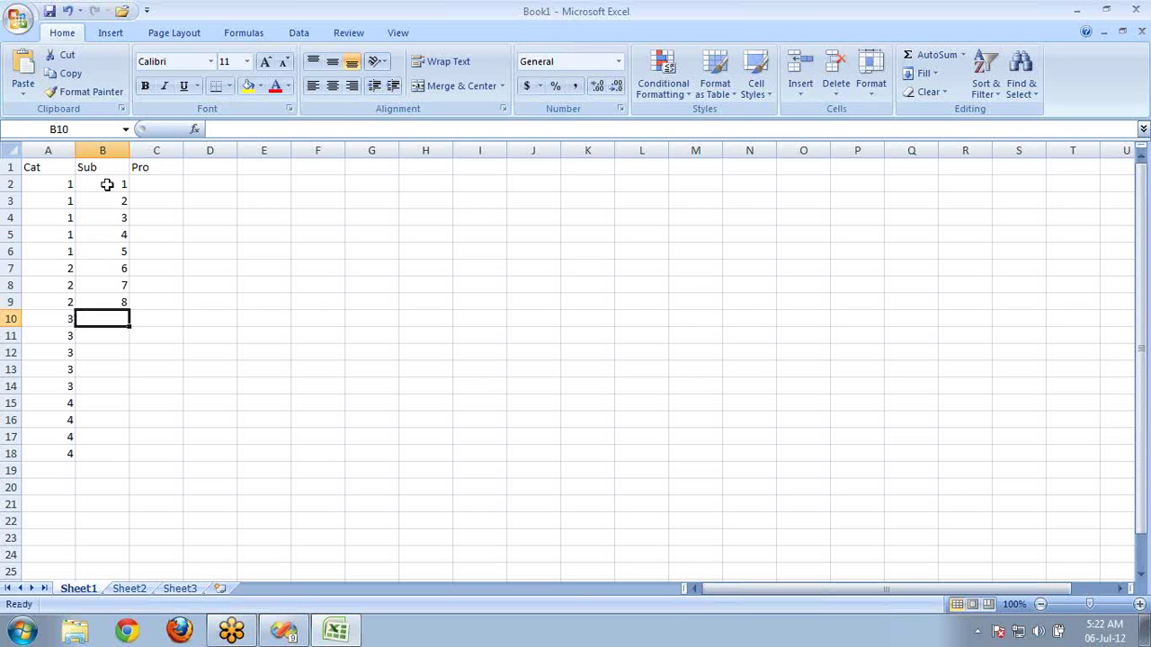
text(9)
key(Return)
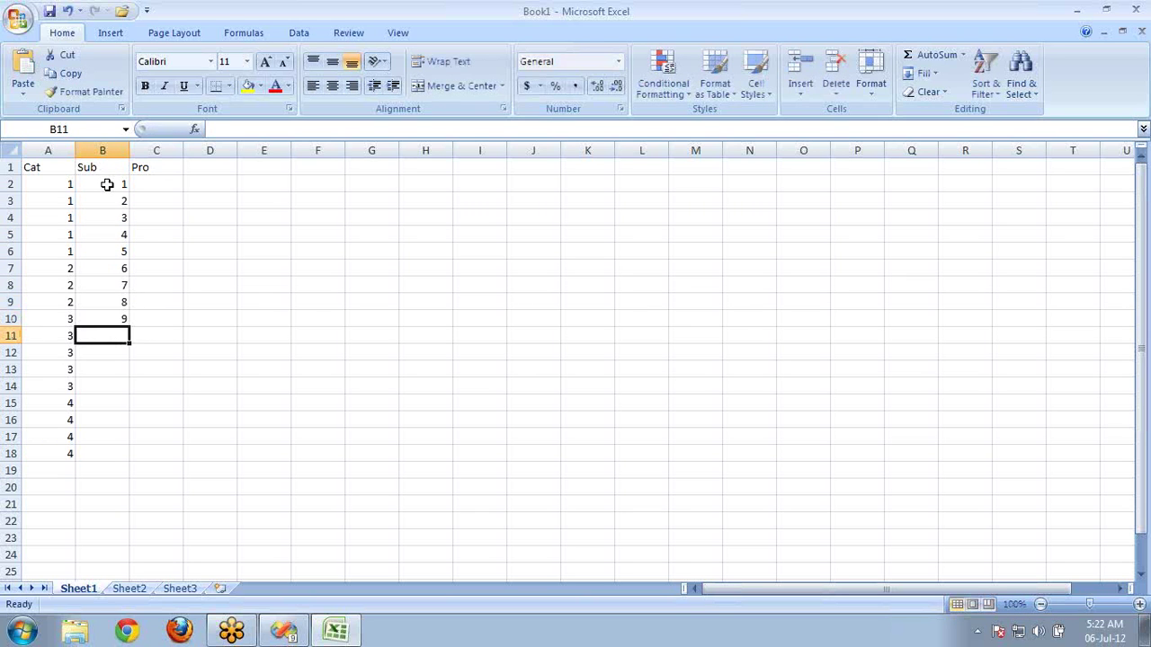
text(10)
key(Return)
text(11)
key(Return)
text(12)
key(Return)
text(13)
key(BackSpace)
text(3)
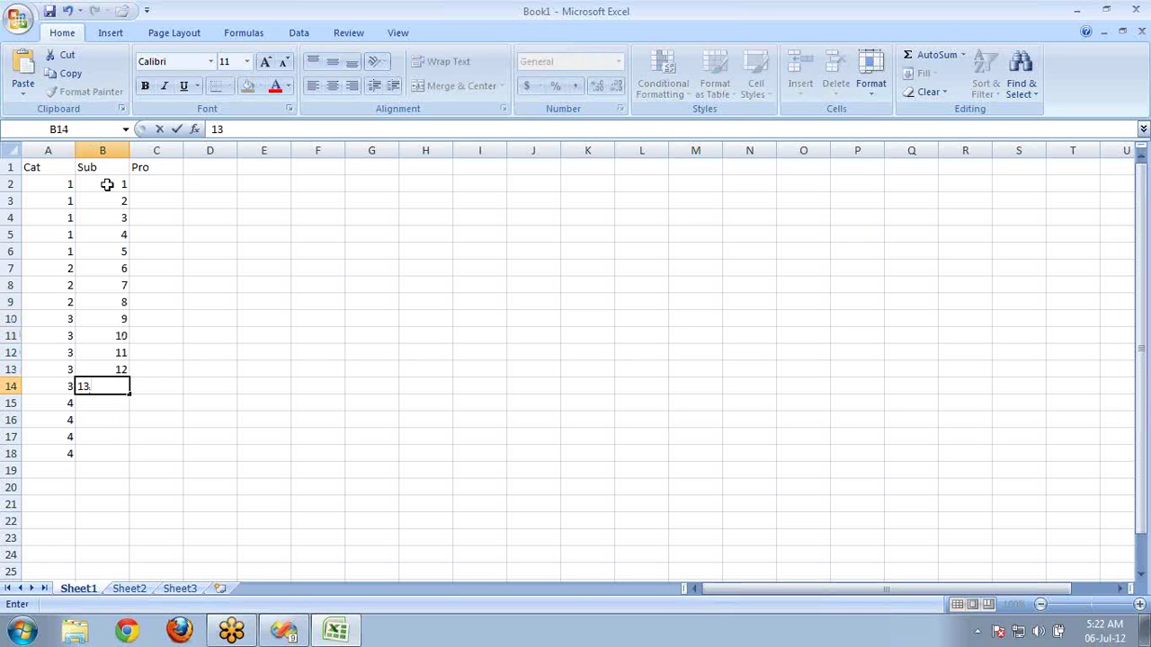
key(Return)
text(14)
key(Return)
text(15)
key(Return)
text(16)
key(Return)
text(17)
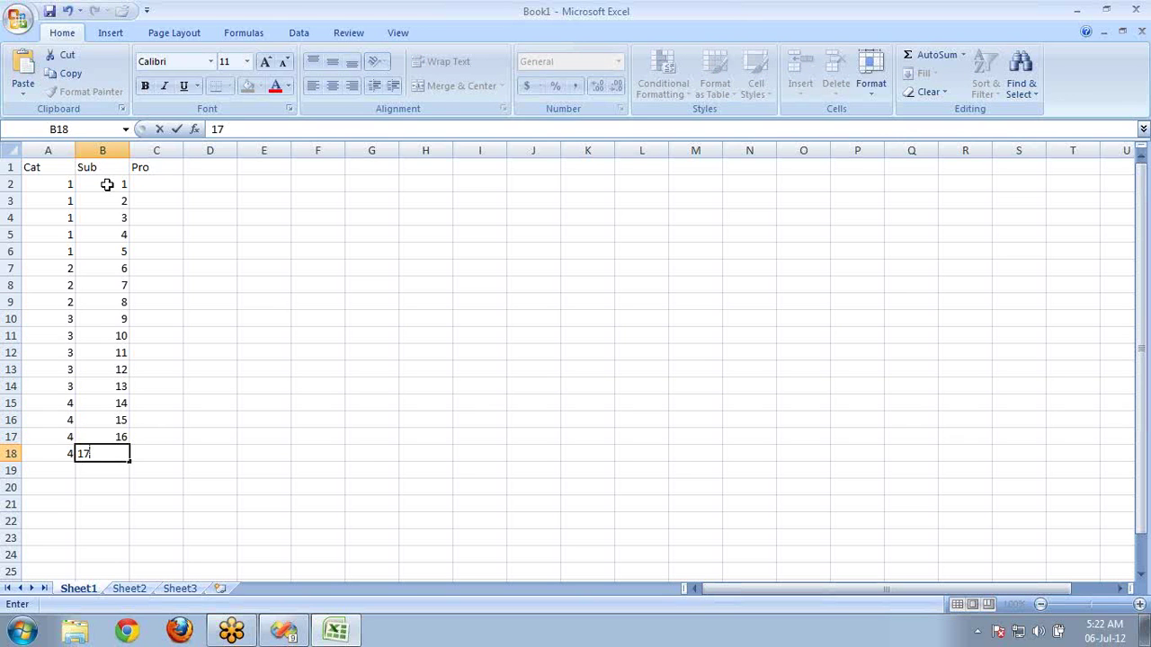
key(Up)
- Select cell C2, the first empty cell under the Pro heading
key(Up)
key(Up)
key(Up)
key(Up)
key(Up)
key(Up)
key(Up)
key(Up)
key(Up)
key(Up)
key(Up)
key(Up)
key(Up)
key(Up)
key(Up)
key(Up)
key(Down)
key(End)
key(Right)
key(shift+space)
key(ctrl+Home)
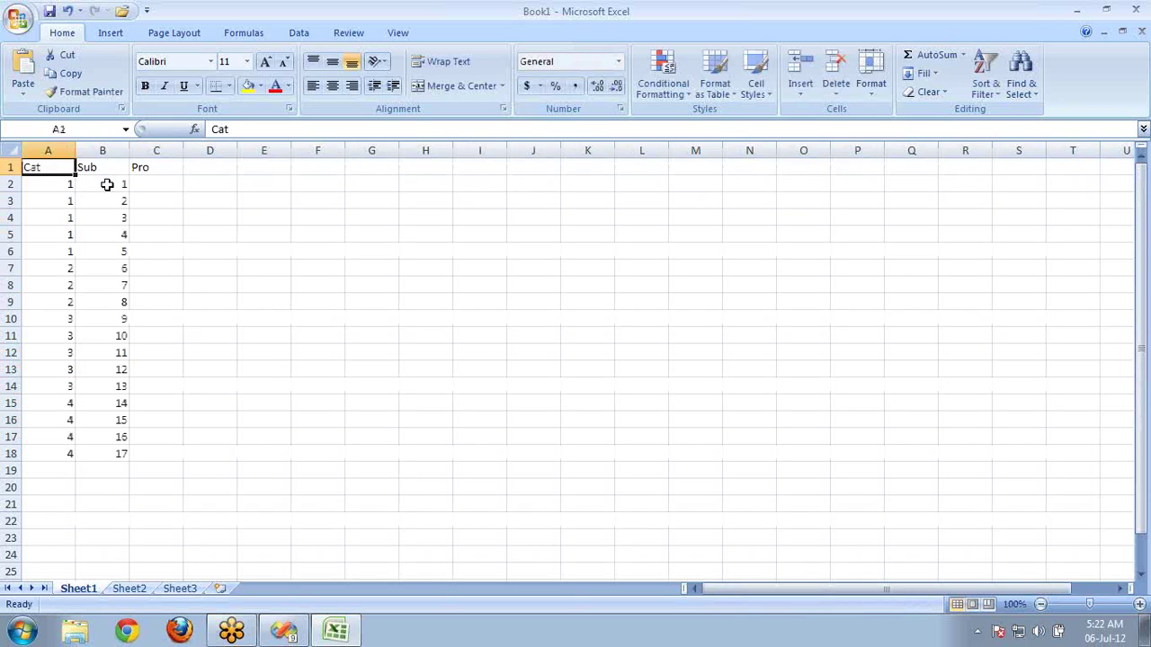
click(106, 184)
key(Right)
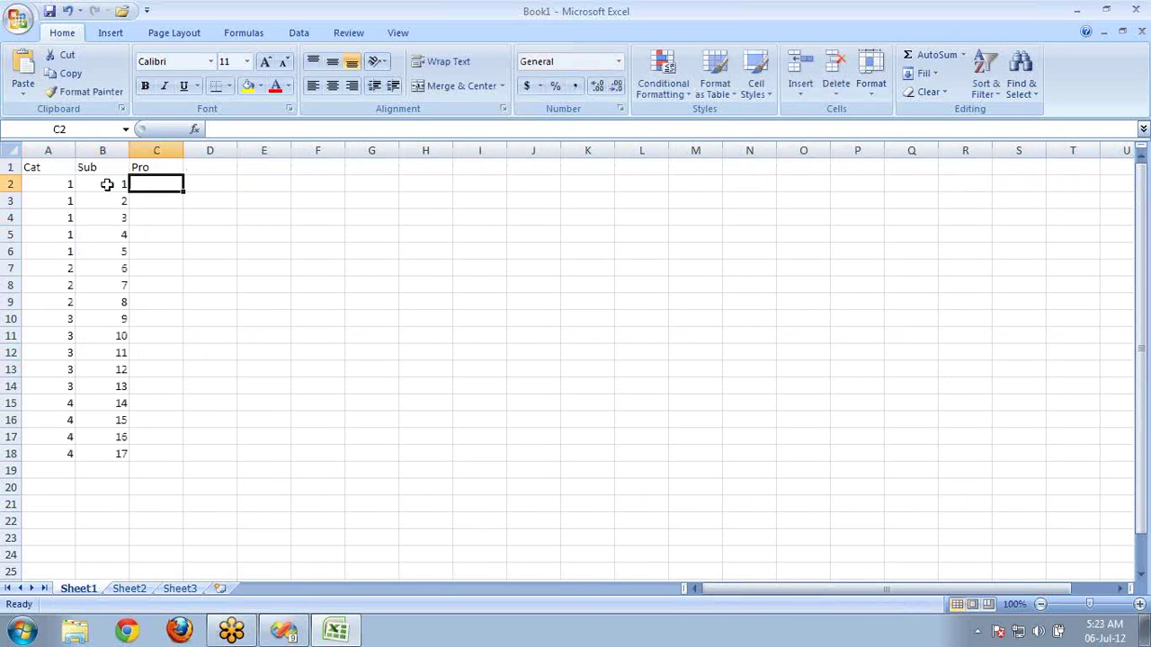
- Fill the Pro column from C2 to C18 with the series Prod1 through Prod17
text(Prod1)
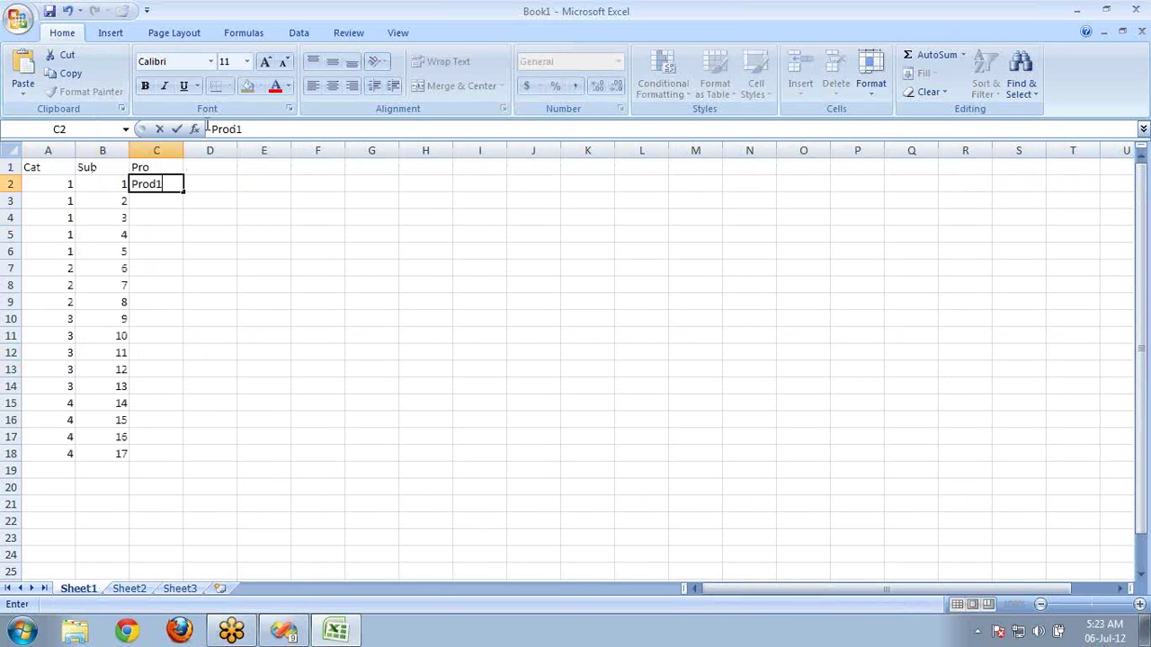
drag(184, 194, 190, 462)
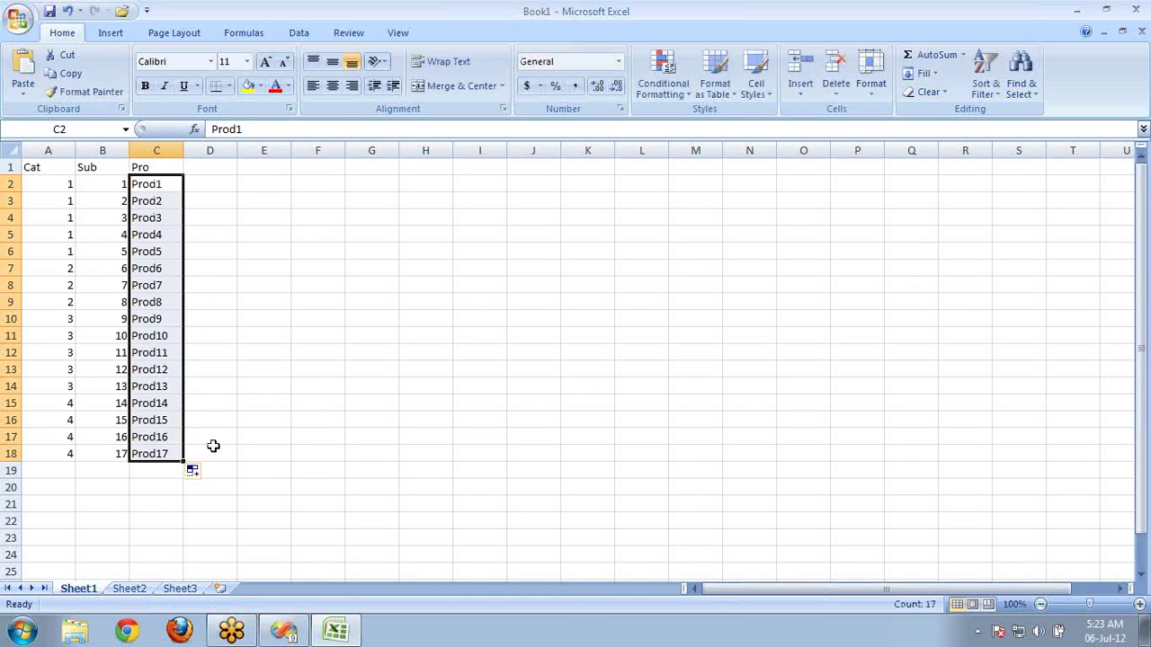
click(213, 446)
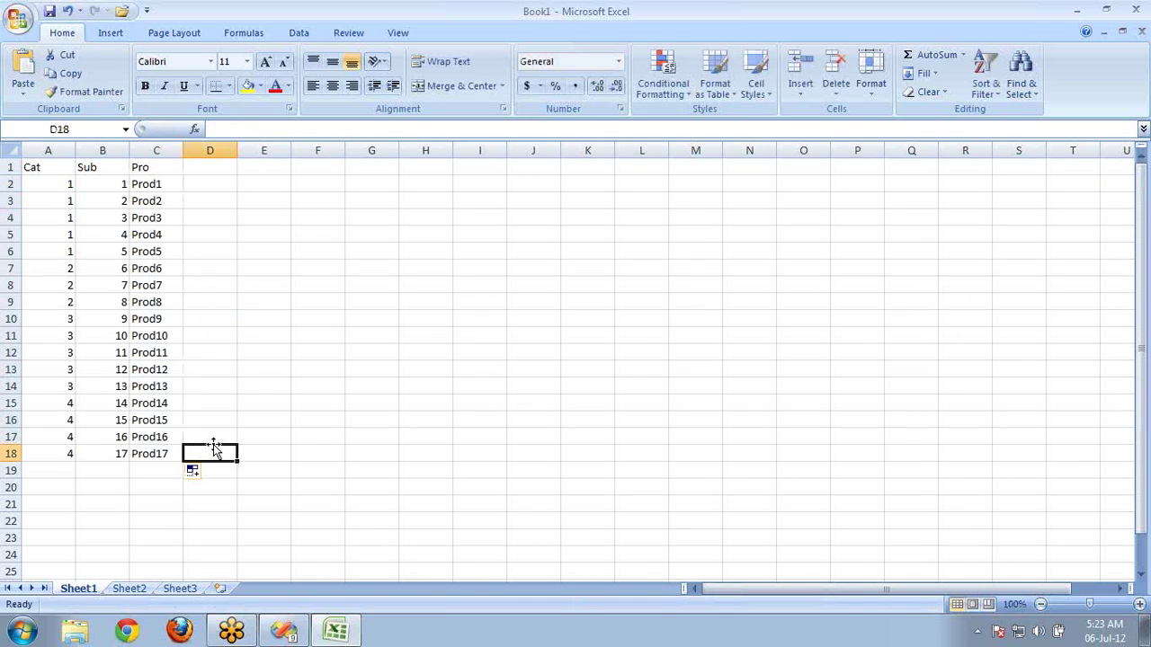
- Compare the category in A2 with the subcategory in B13, and highlight the category 1 rows A2:A6
click(54, 185)
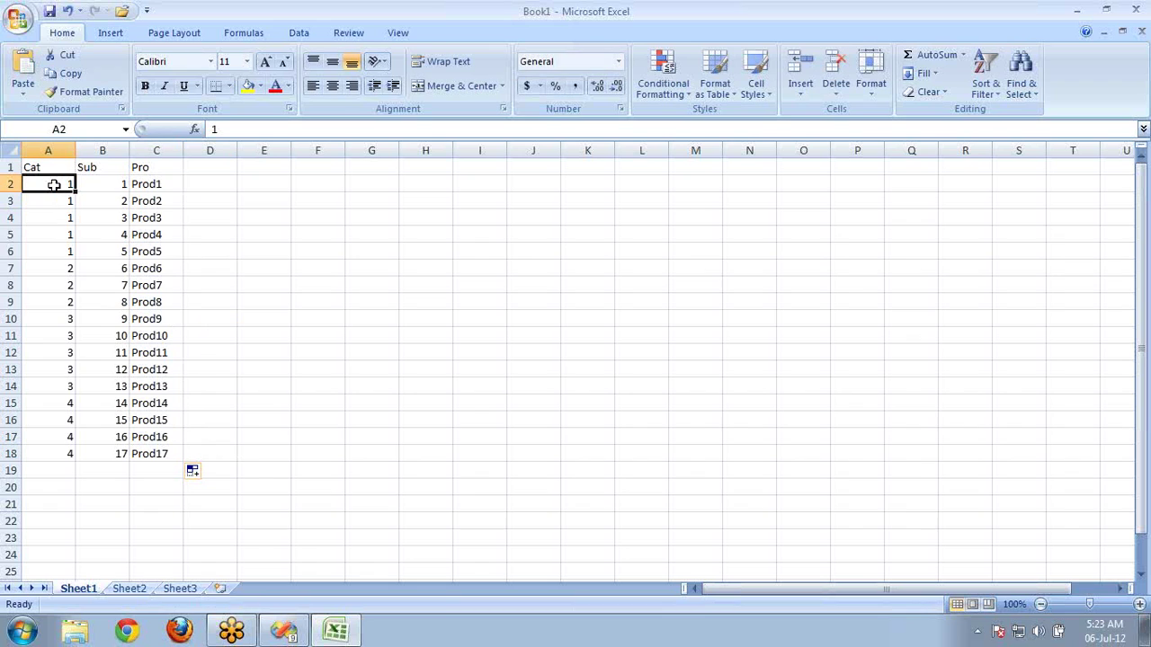
ctrl+click(120, 369)
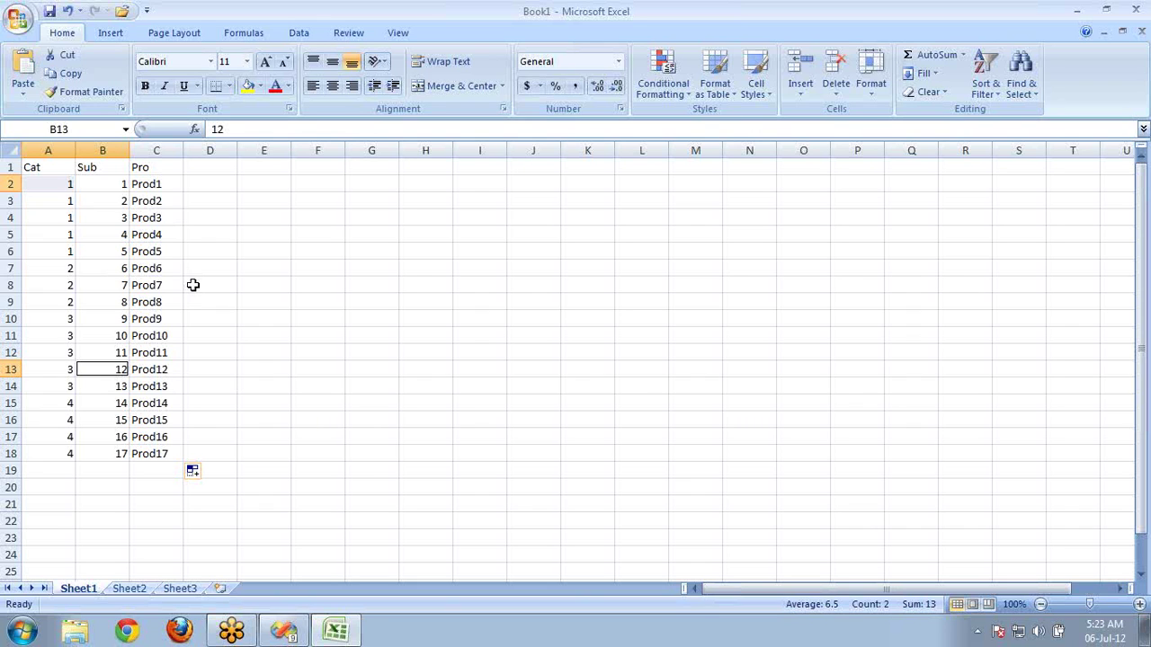
click(107, 370)
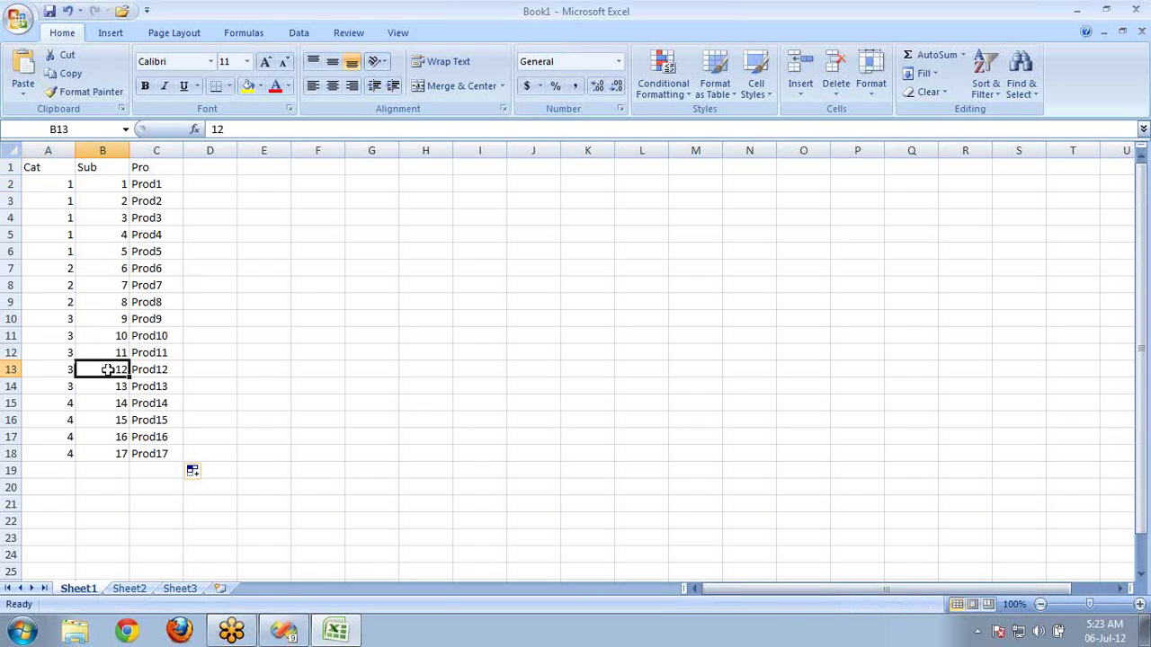
ctrl+click(50, 187)
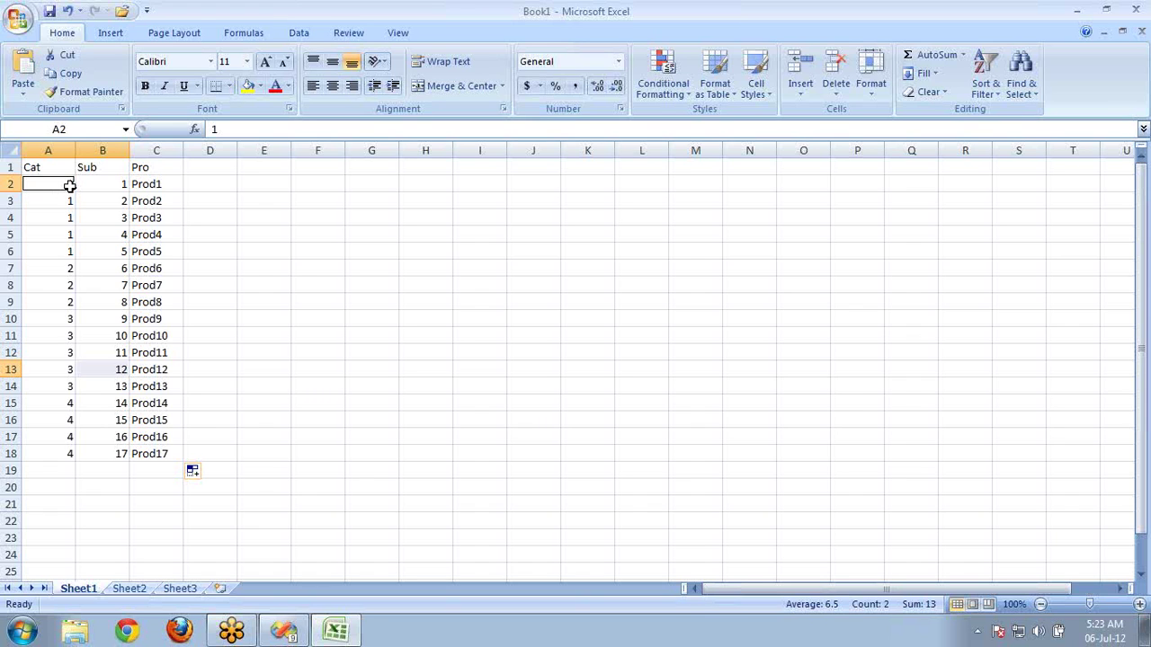
click(58, 185)
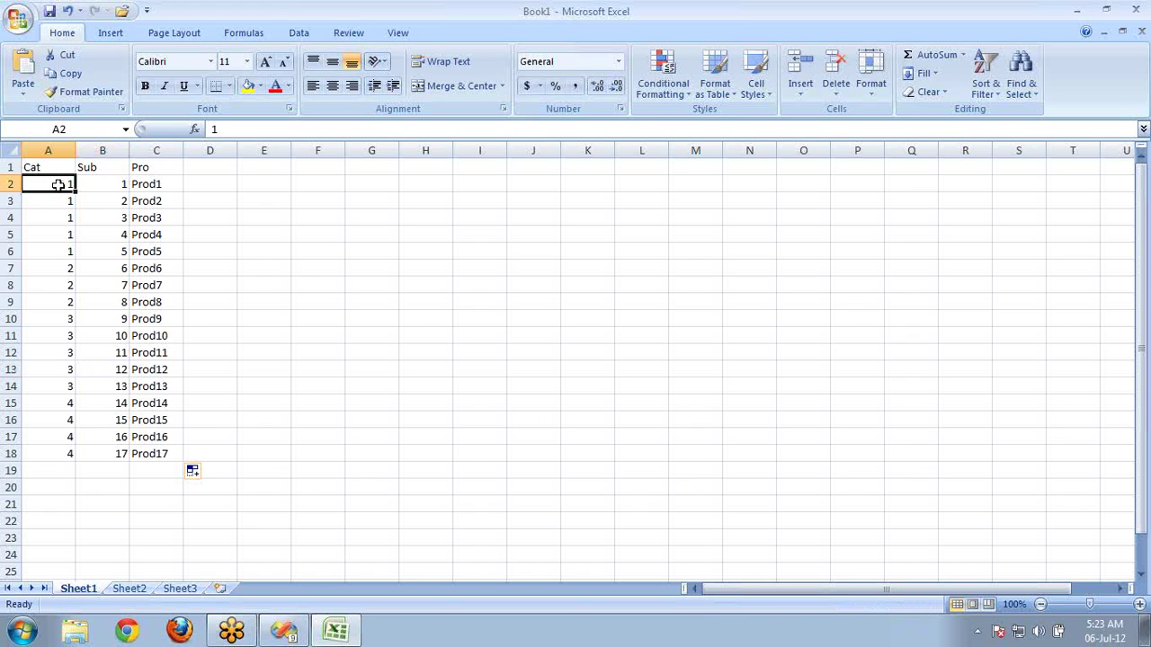
key(shift+Down)
key(shift+Down)
key(shift+Down)
key(shift+Down)
key(shift+Up)
key(shift+Down)
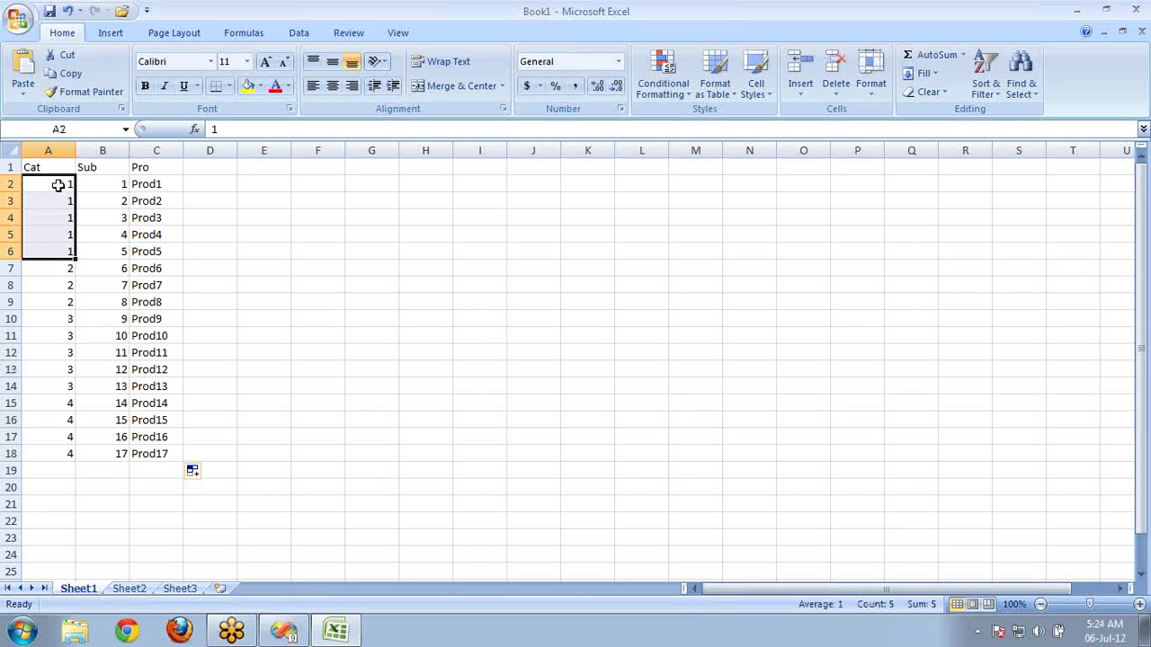
- Examine which subcategories in B2:B6 belong to category 1 and which products in the Pro column correspond to them
drag(118, 183, 128, 250)
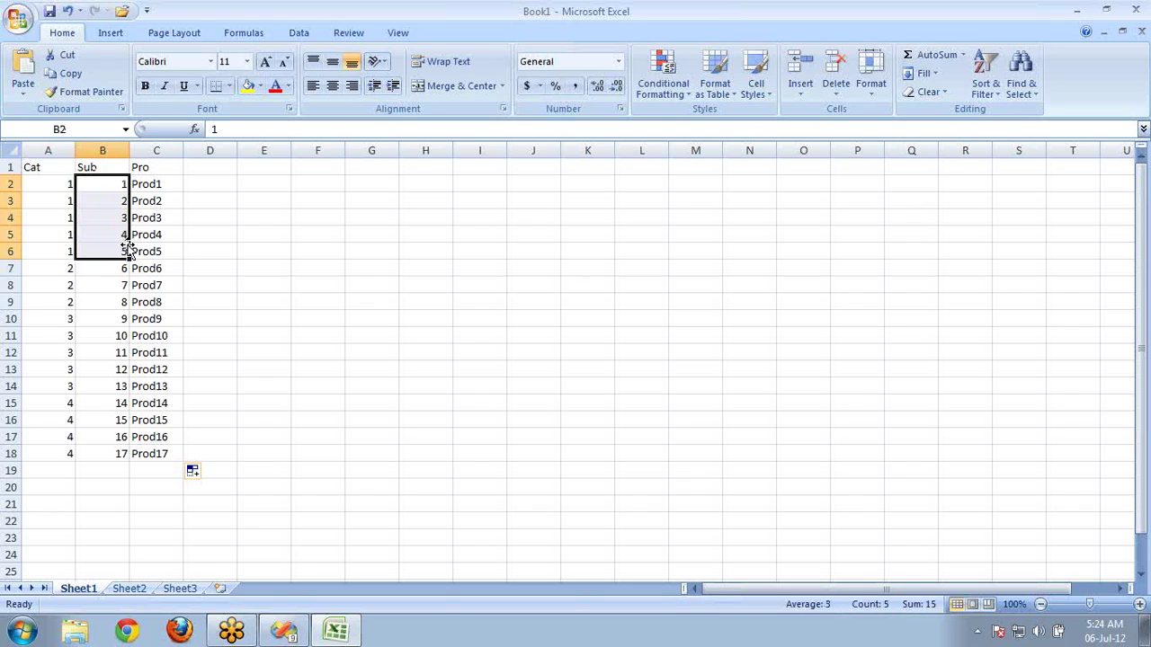
click(56, 186)
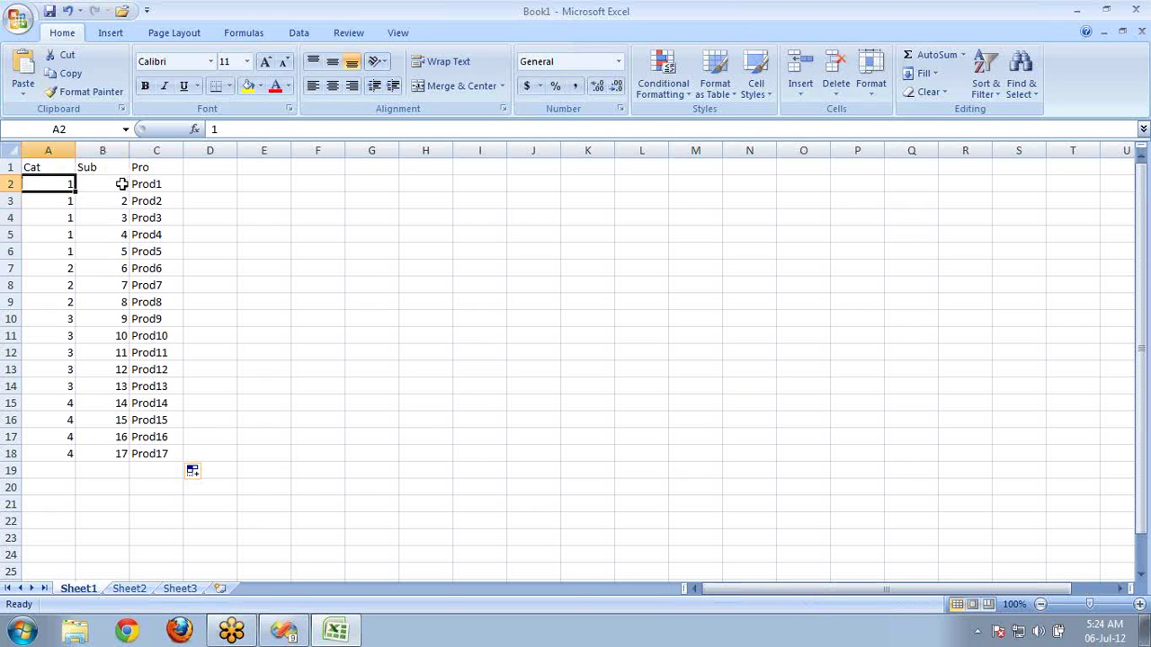
drag(121, 184, 127, 249)
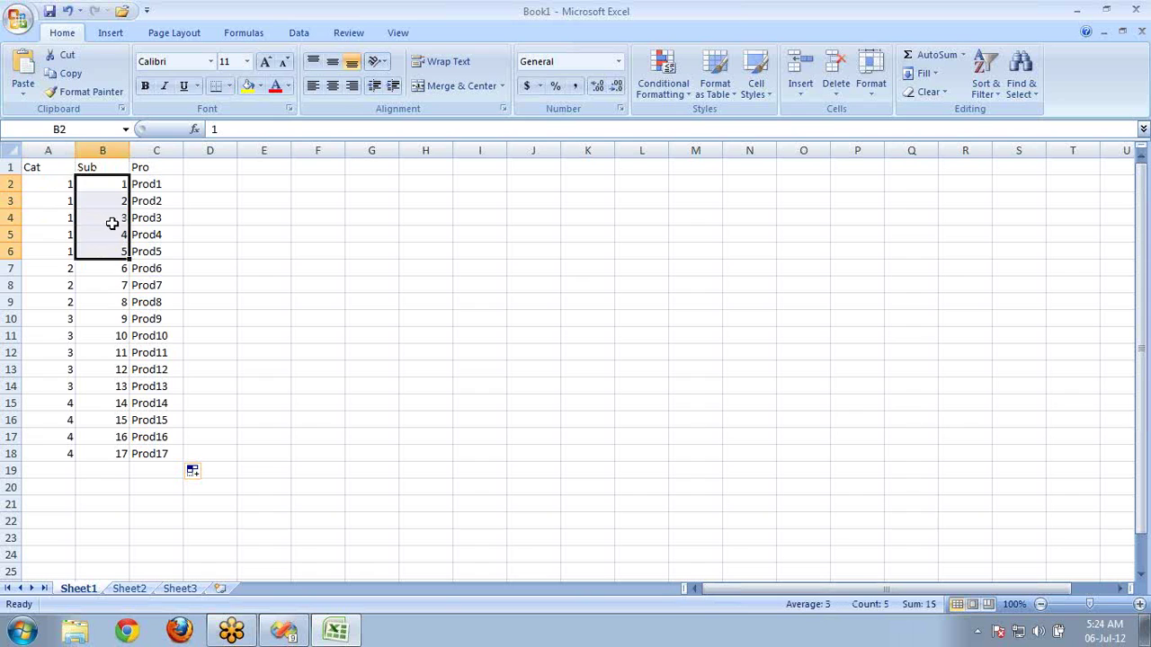
click(112, 223)
click(160, 217)
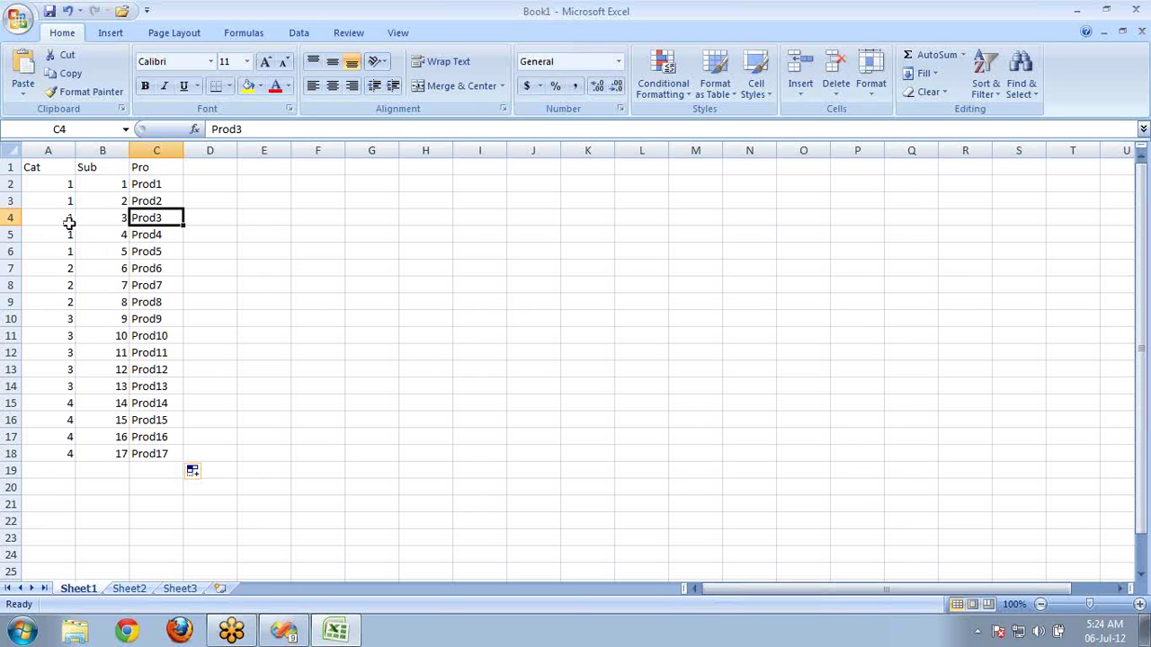
click(63, 187)
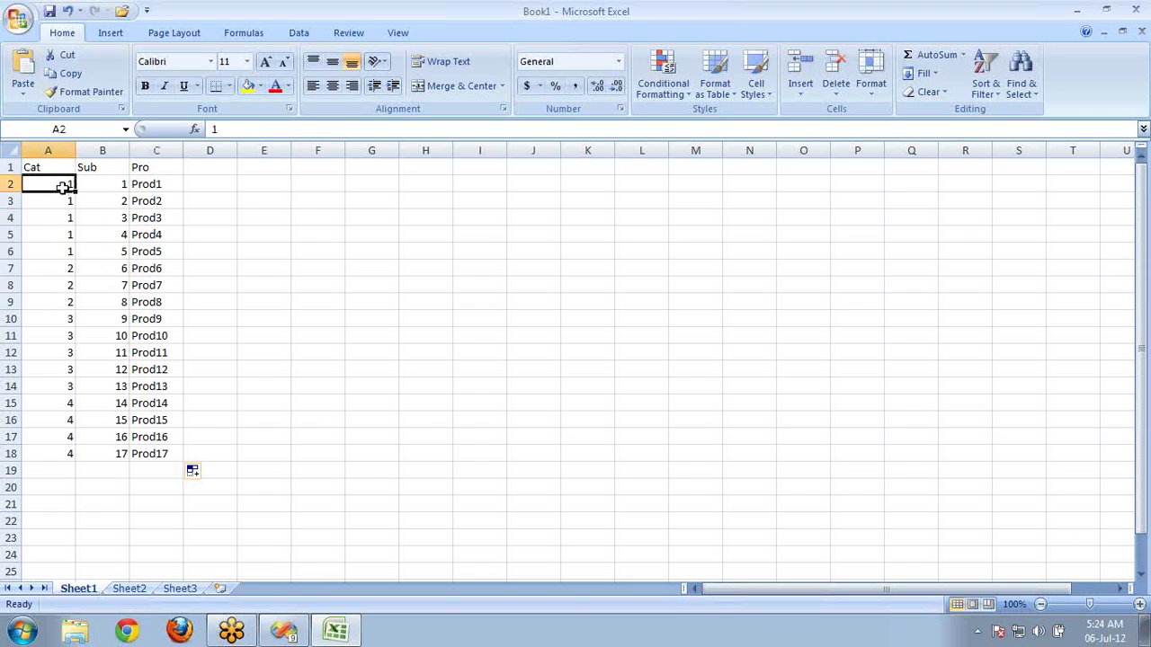
click(121, 385)
click(164, 239)
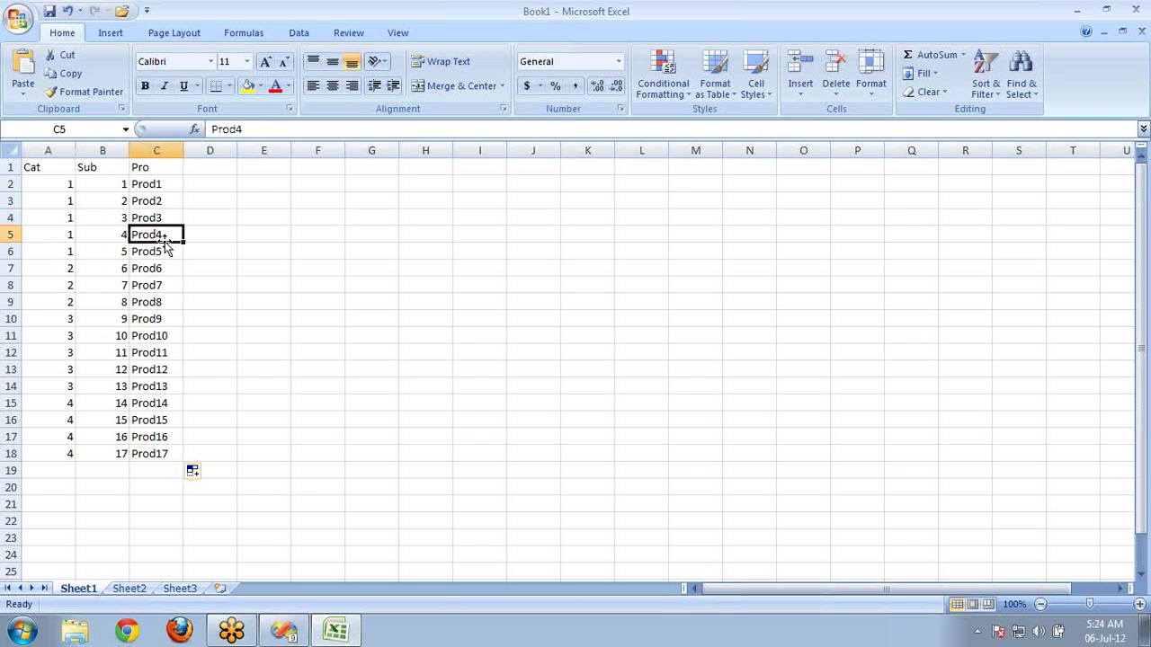
- Review the whole Cat, Sub and Pro columns as the levels of the category, subcategory and product hierarchy
click(87, 150)
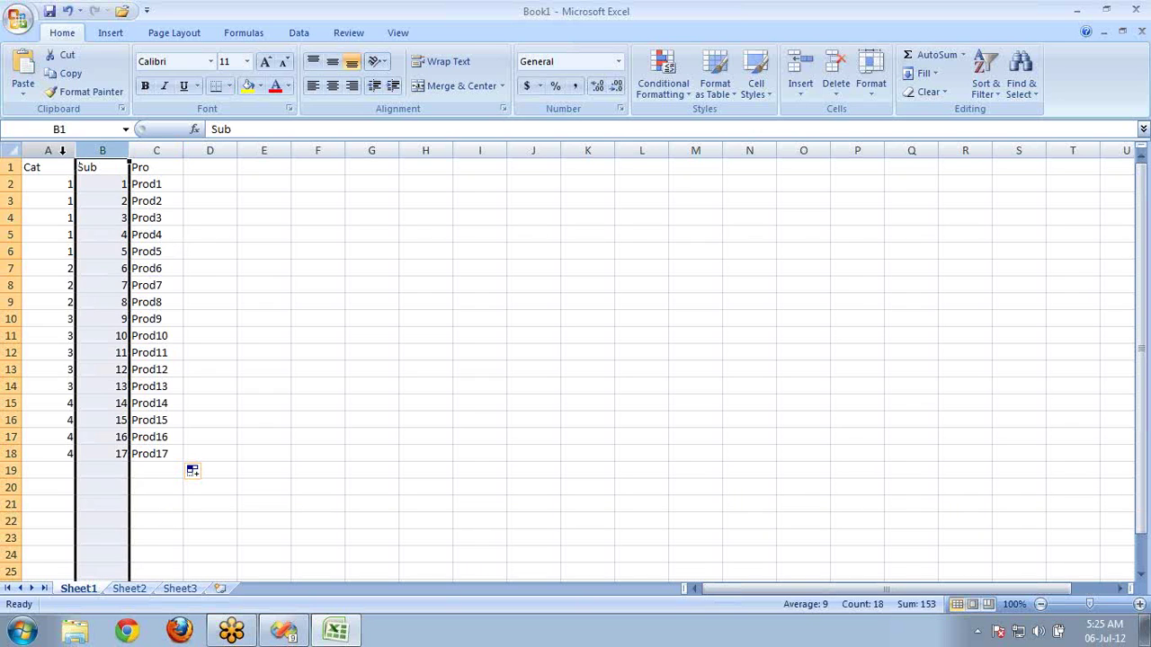
click(62, 150)
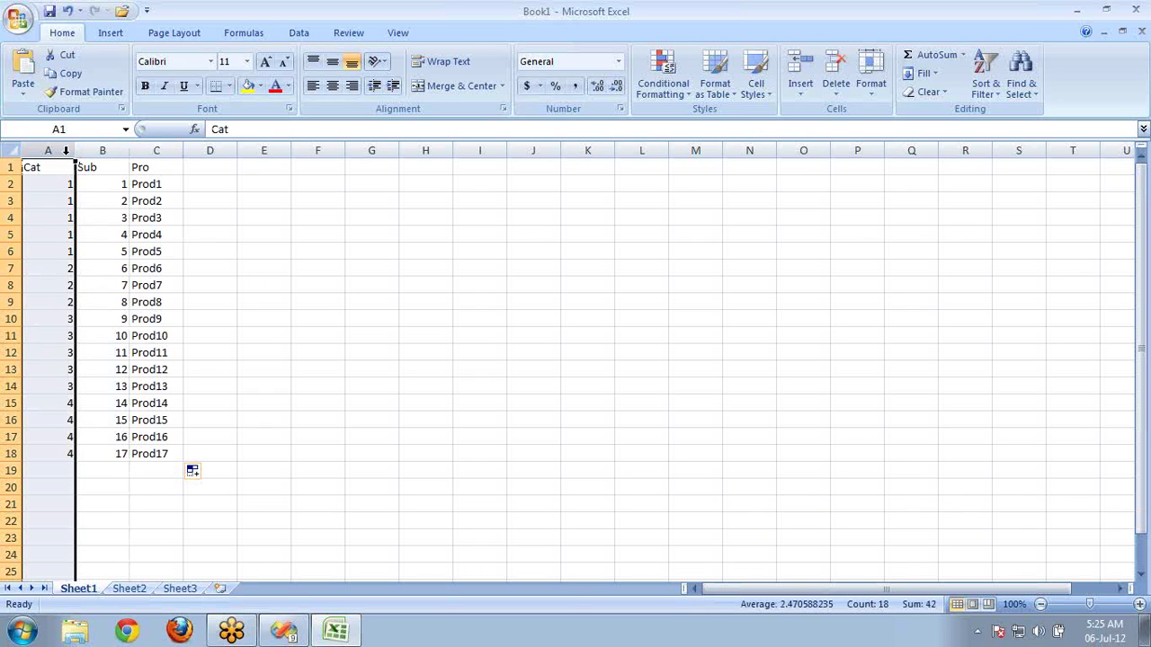
click(159, 150)
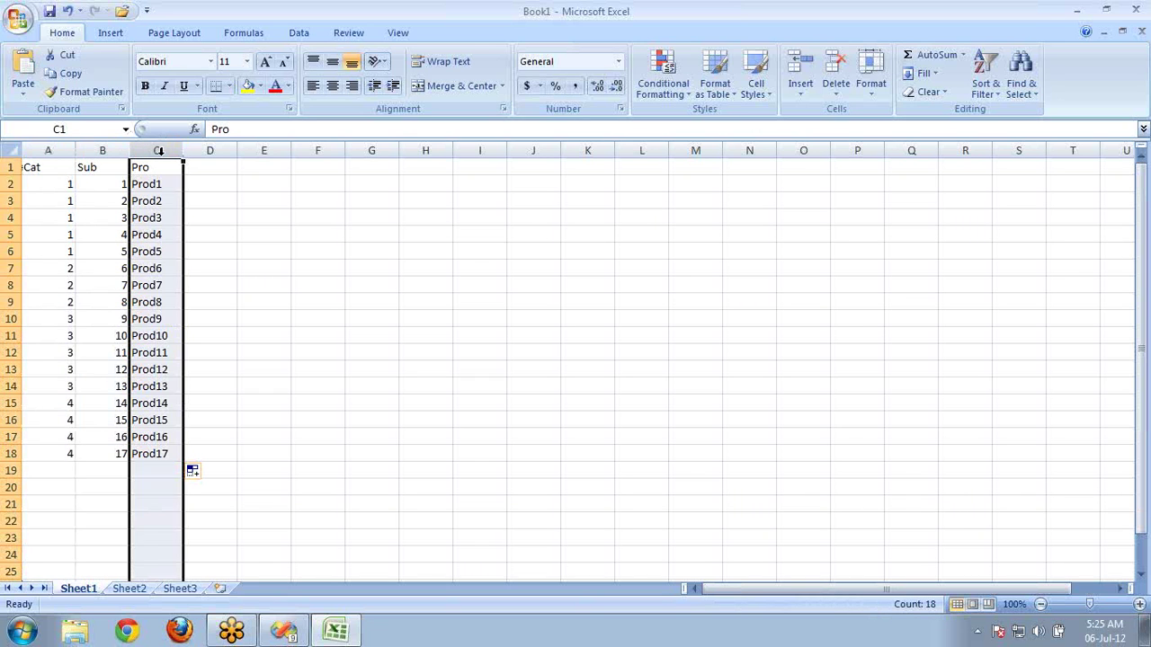
click(106, 150)
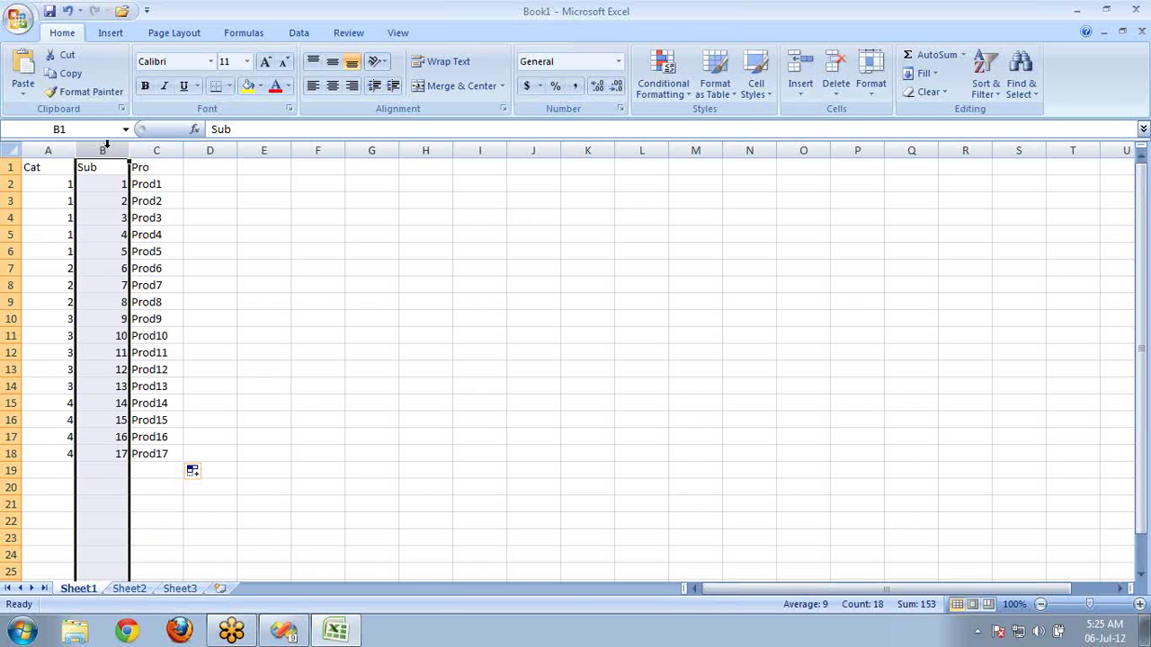
click(908, 36)
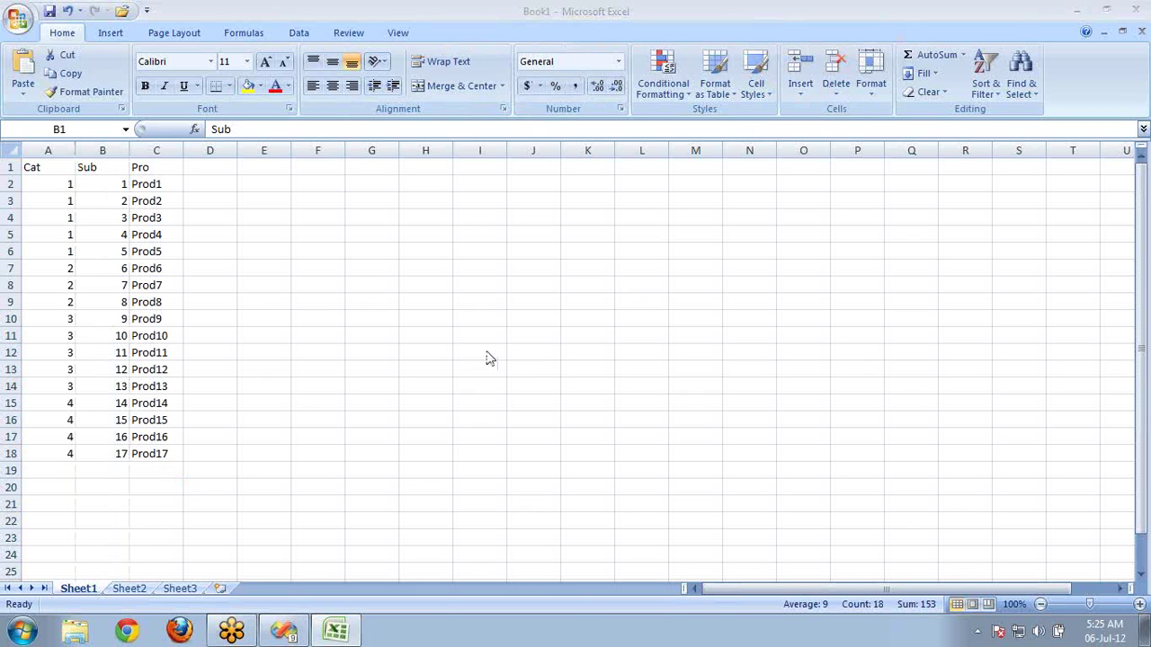
click(43, 149)
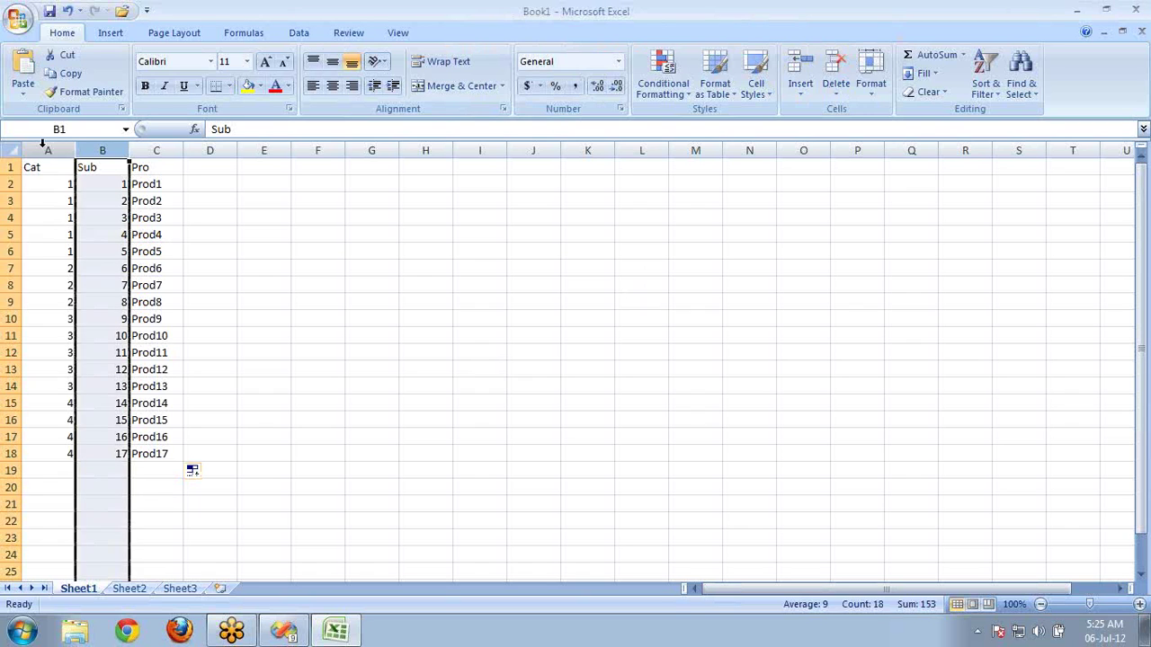
click(102, 149)
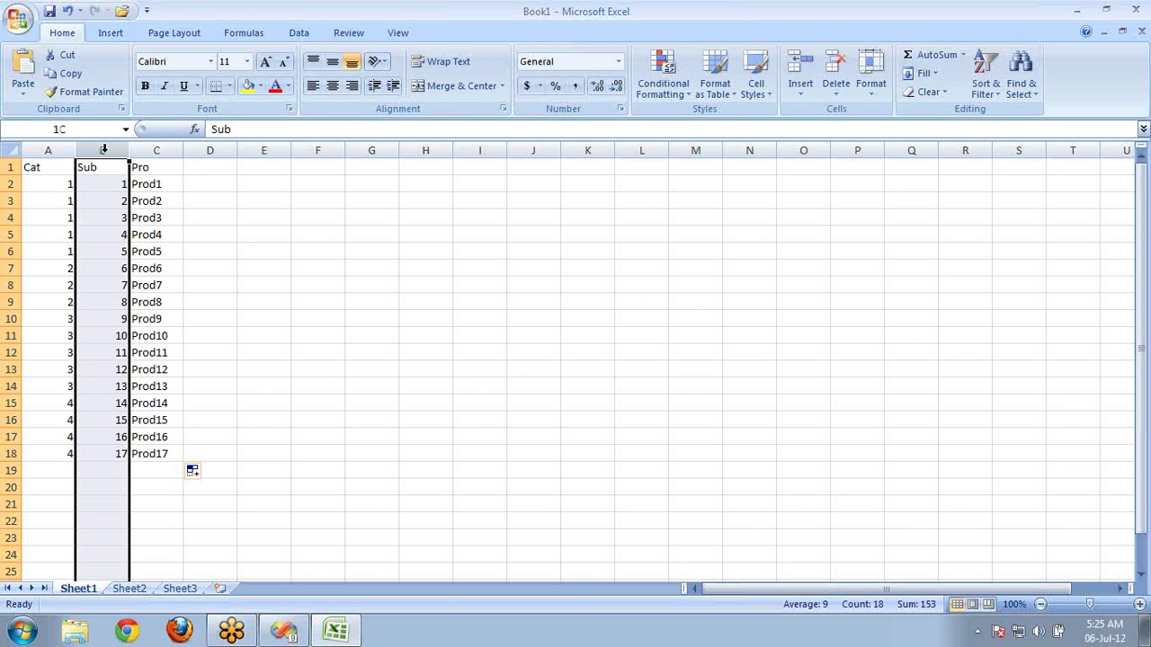
click(149, 149)
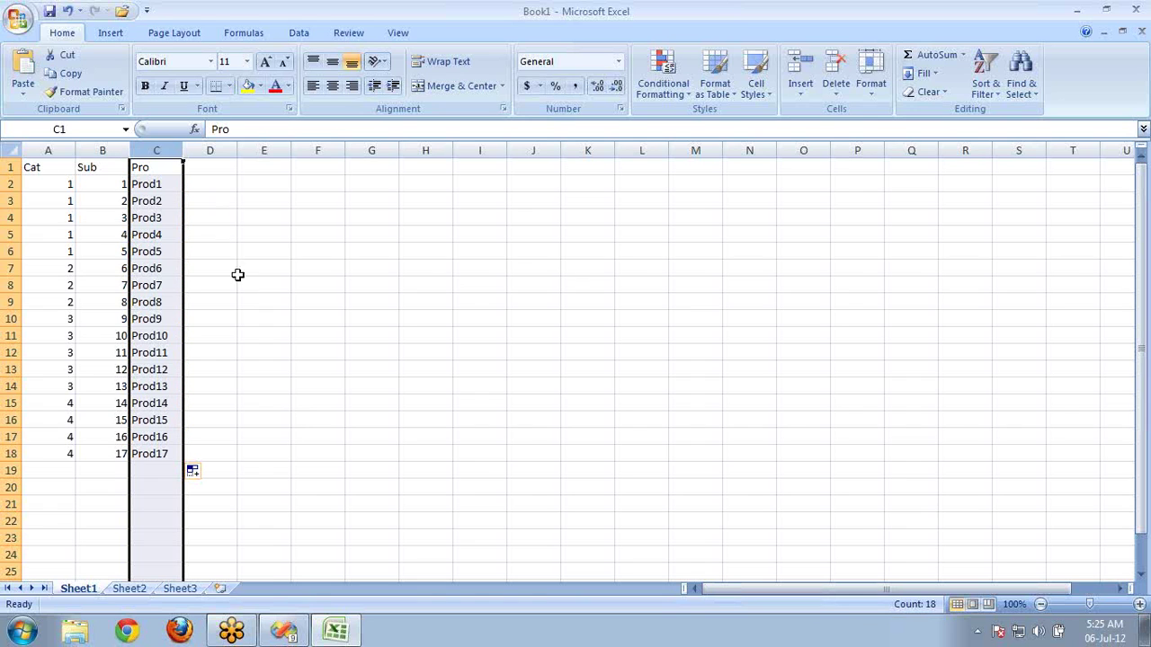
- Switch to Visual Studio and inspect the choices of the Category and Sub Category parameters in the Matrix_First report preview
click(284, 632)
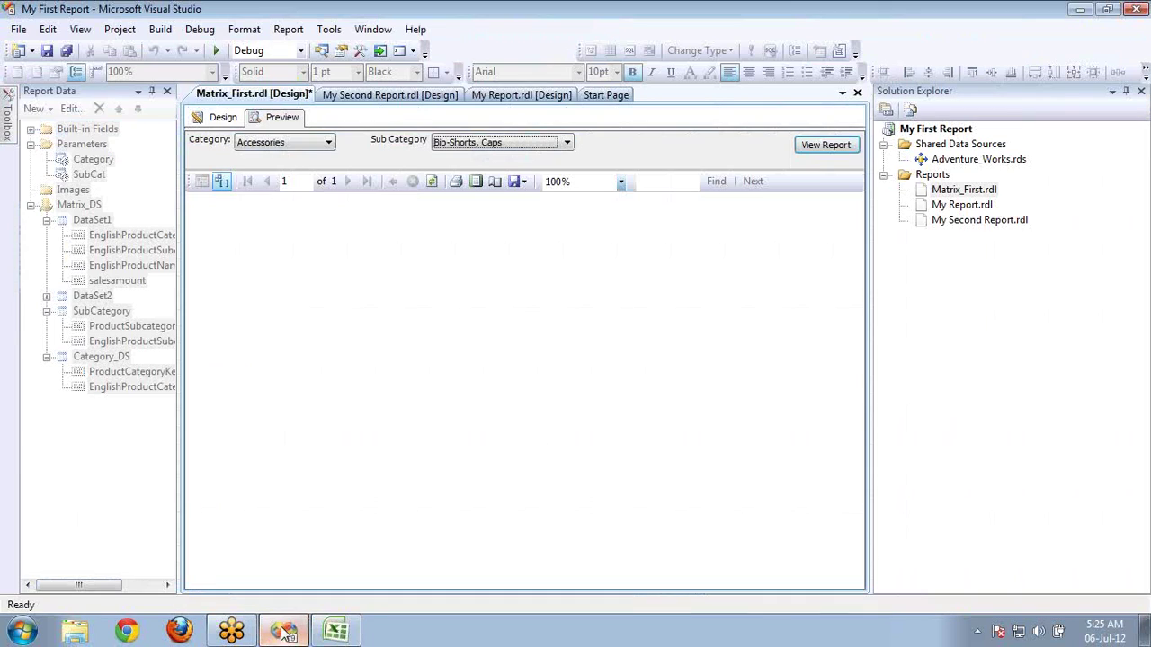
click(277, 146)
click(276, 157)
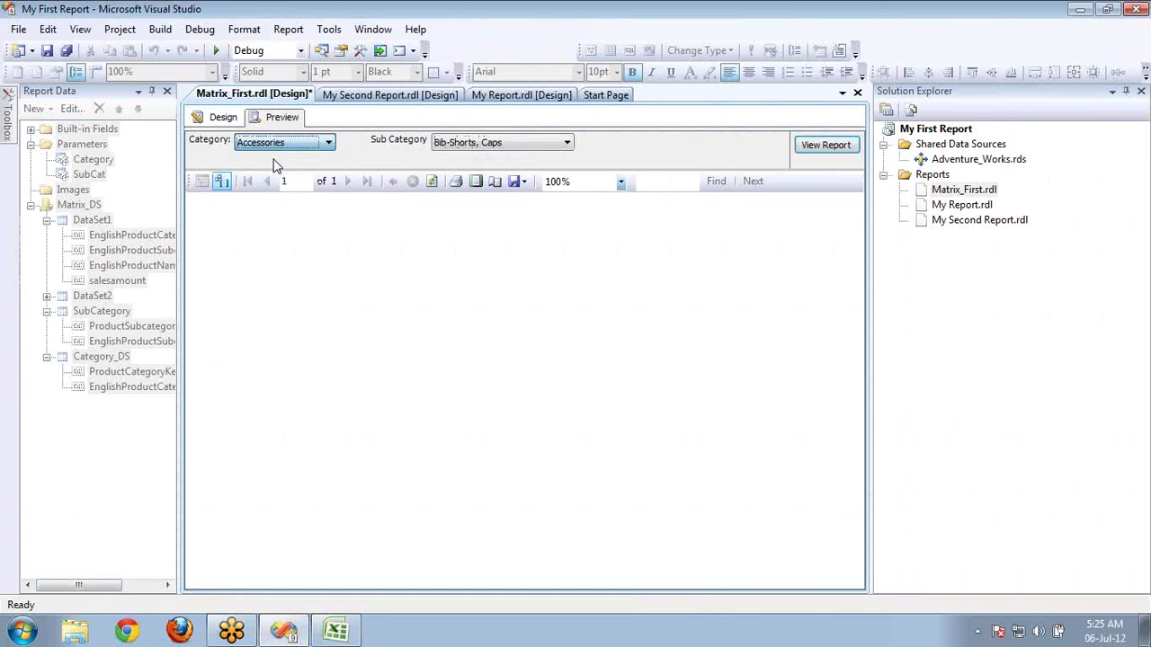
click(524, 147)
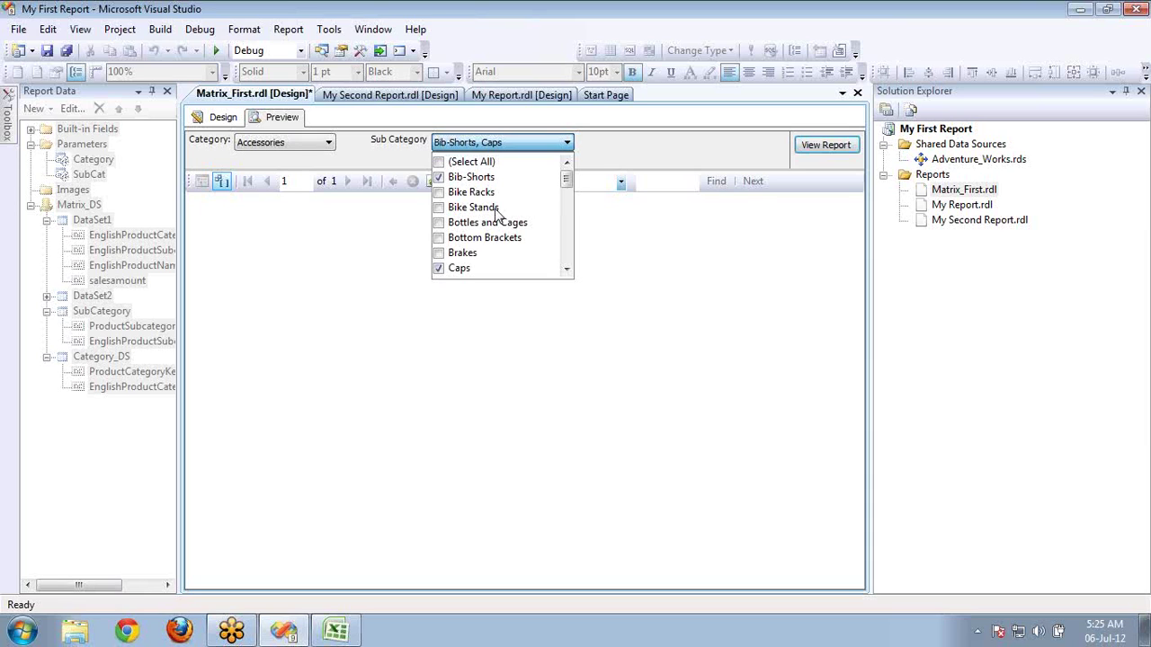
click(299, 148)
click(298, 144)
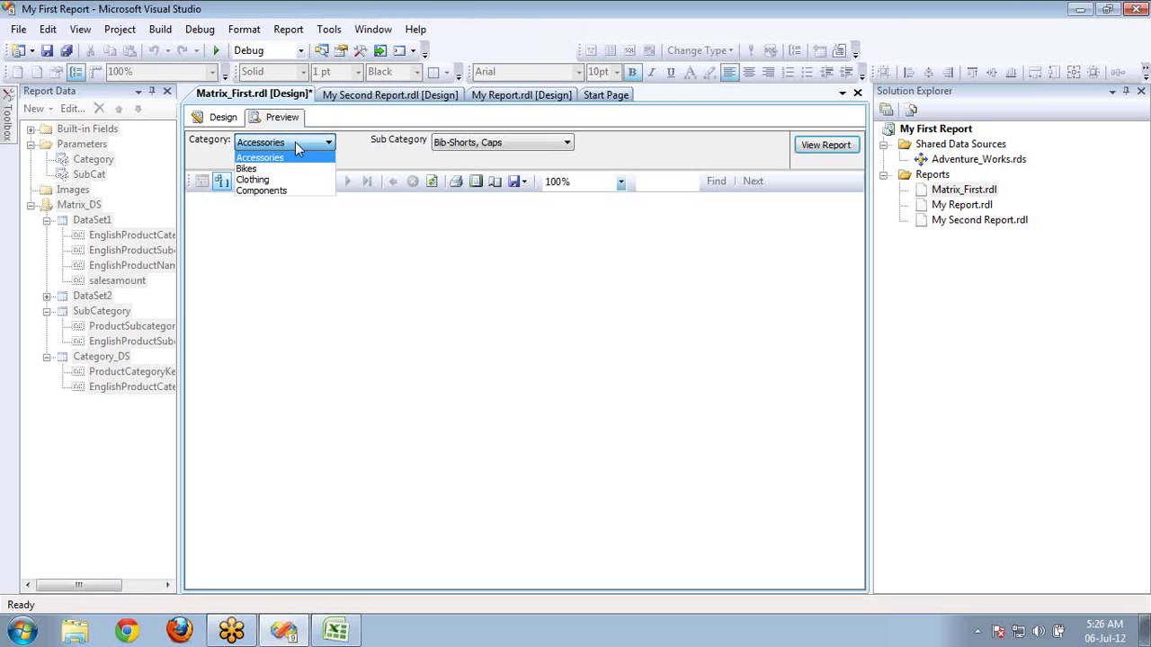
click(469, 141)
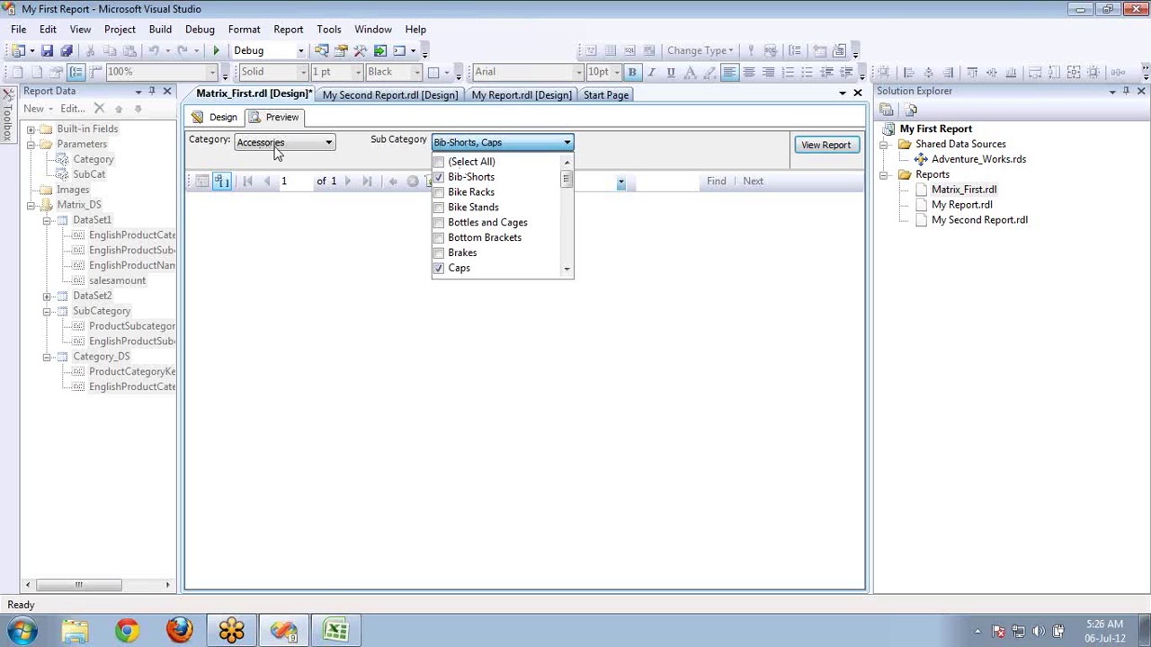
- Return to the report's design view and review the Category_DS dataset query, leaving its properties without changes
click(235, 123)
click(237, 124)
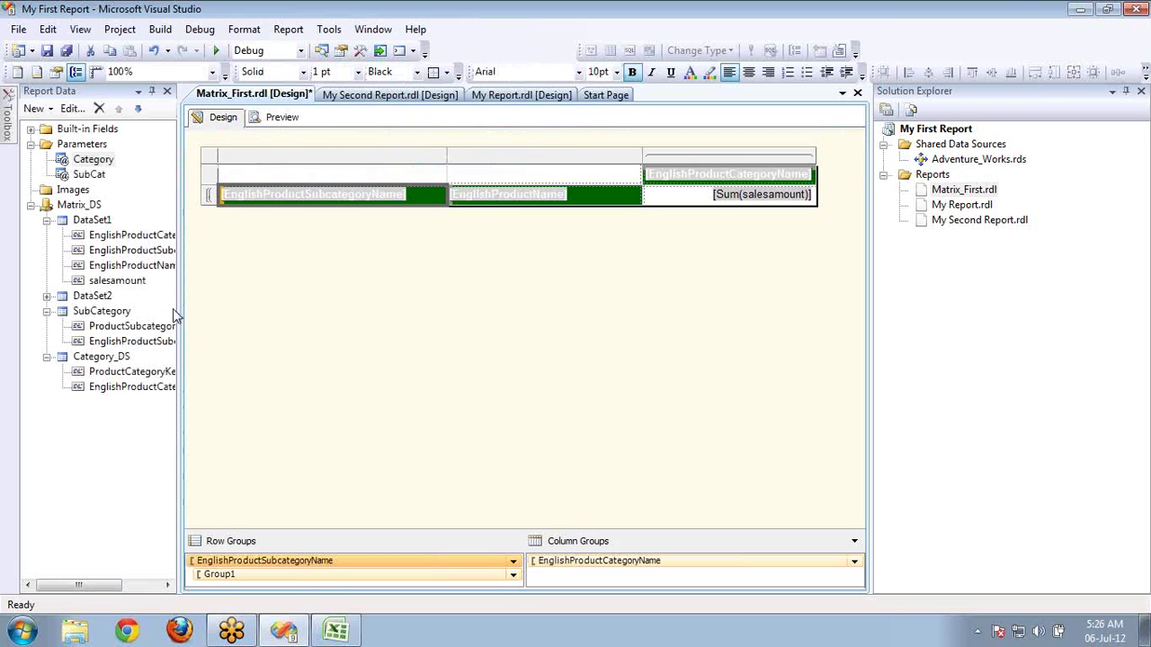
double_click(101, 357)
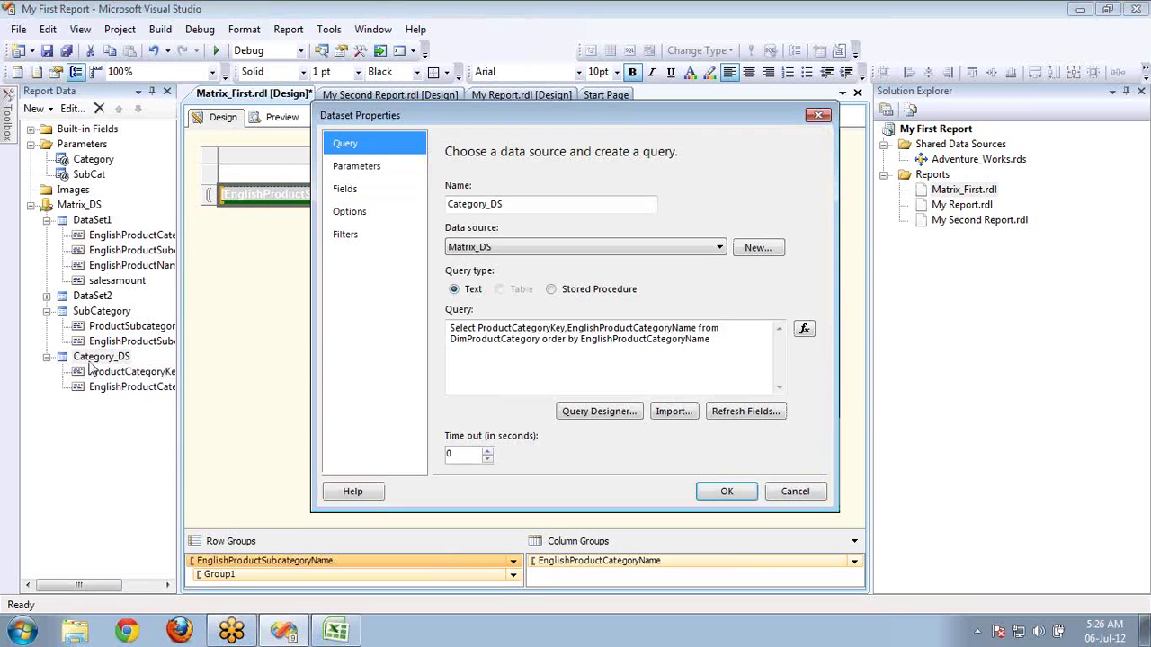
right_click(711, 346)
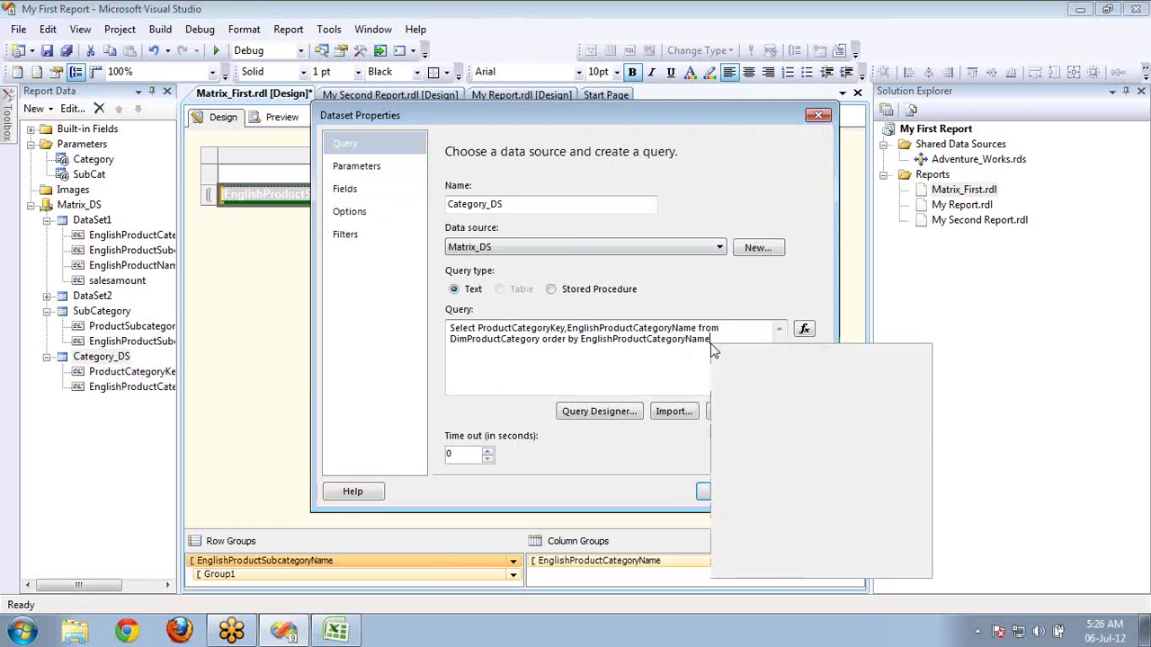
click(589, 352)
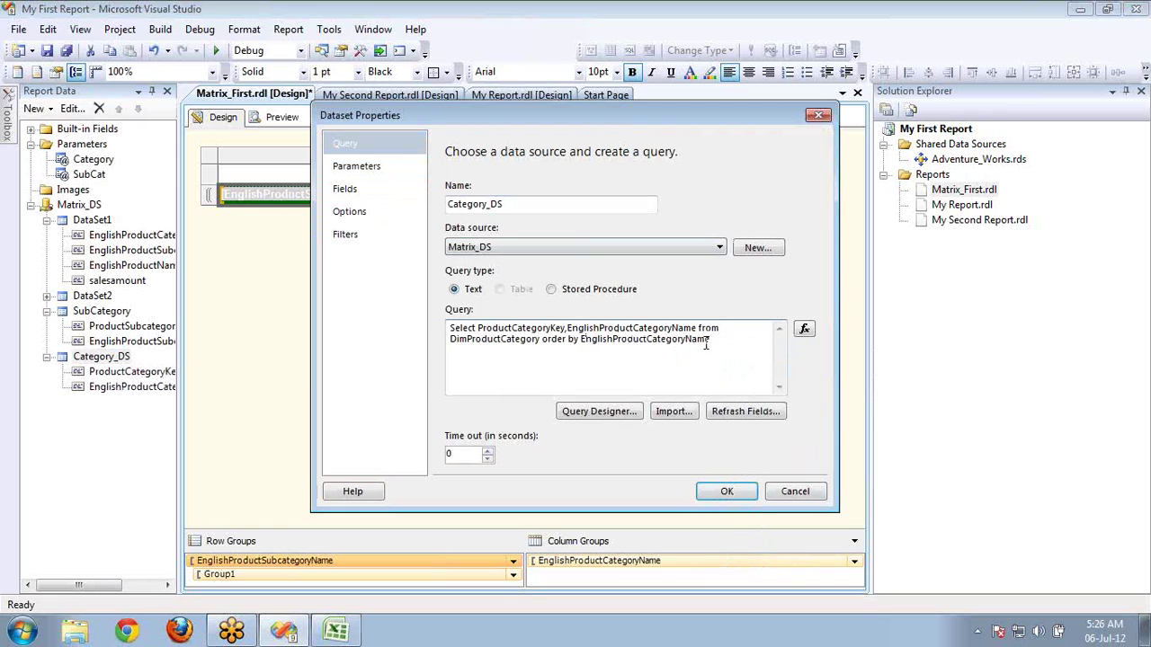
drag(715, 339, 449, 302)
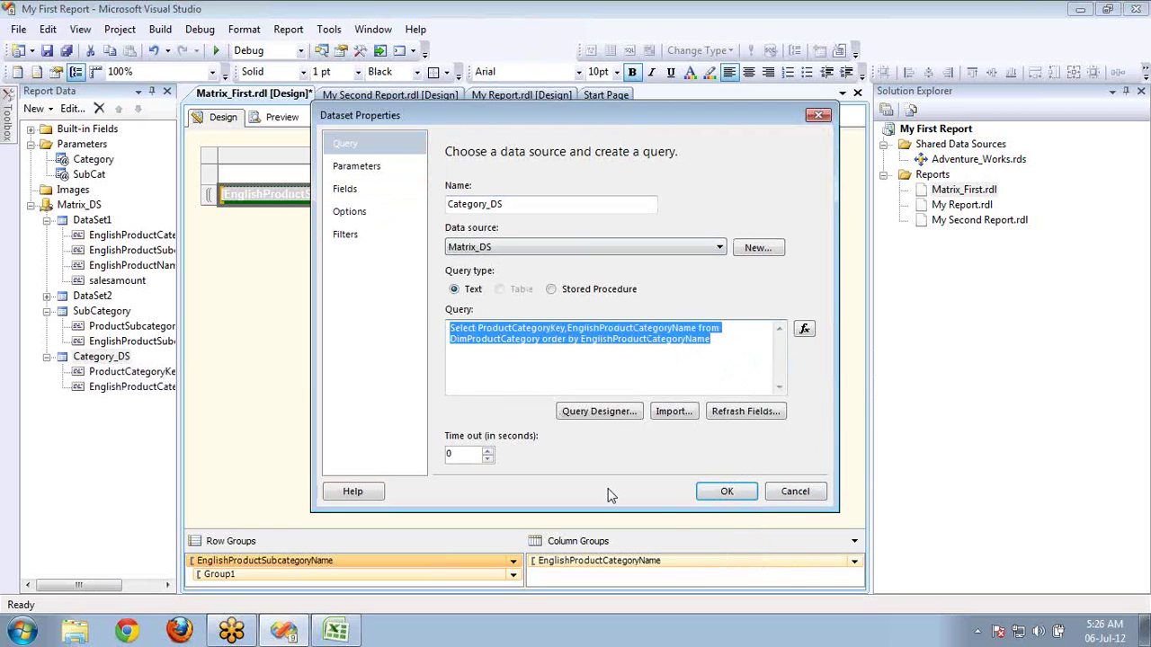
click(795, 491)
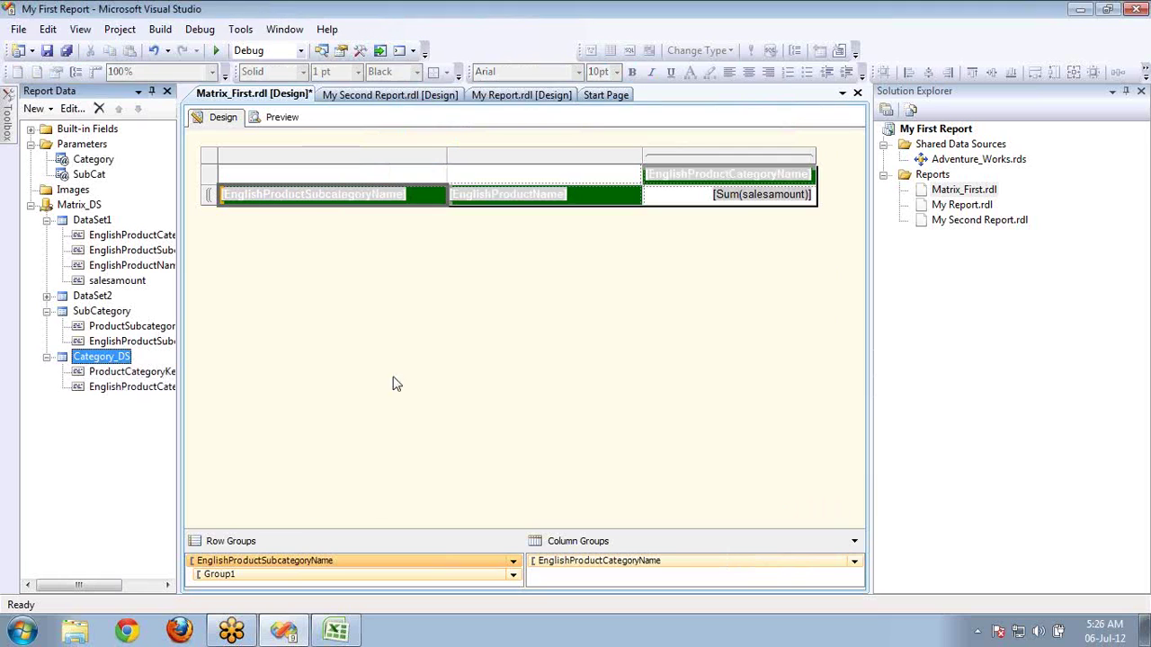
- Start a Where clause on a new line of the SubCategory dataset query, referencing the DimProductSubcategory table
double_click(101, 313)
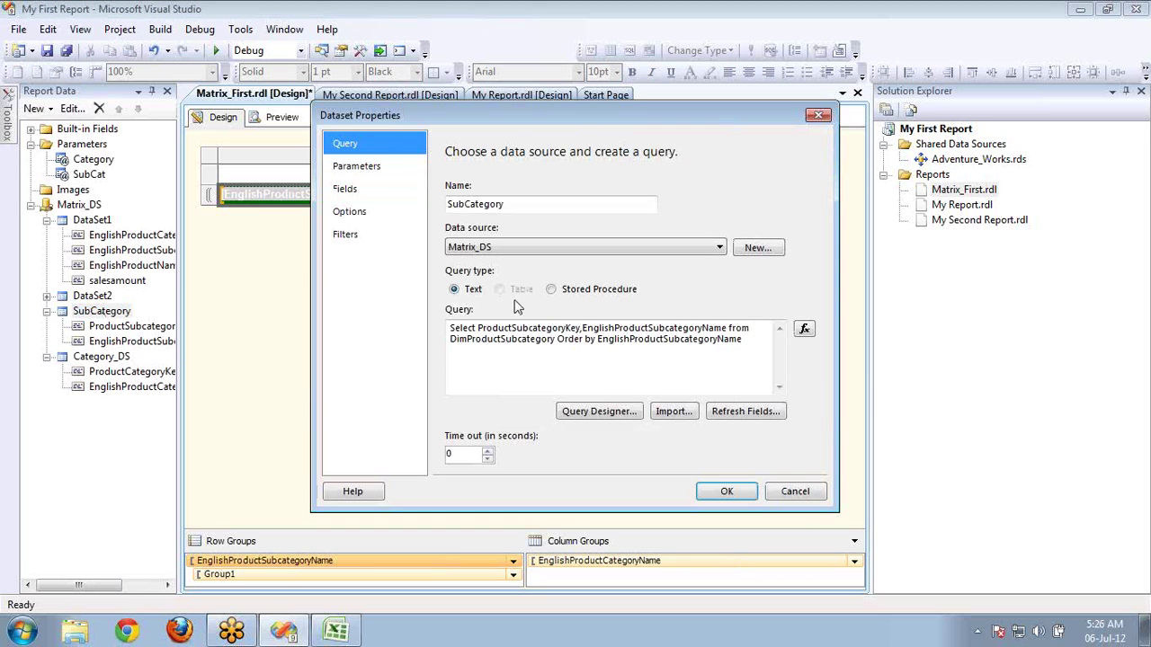
click(752, 344)
key(Return)
text(We)
key(BackSpace)
text(here)
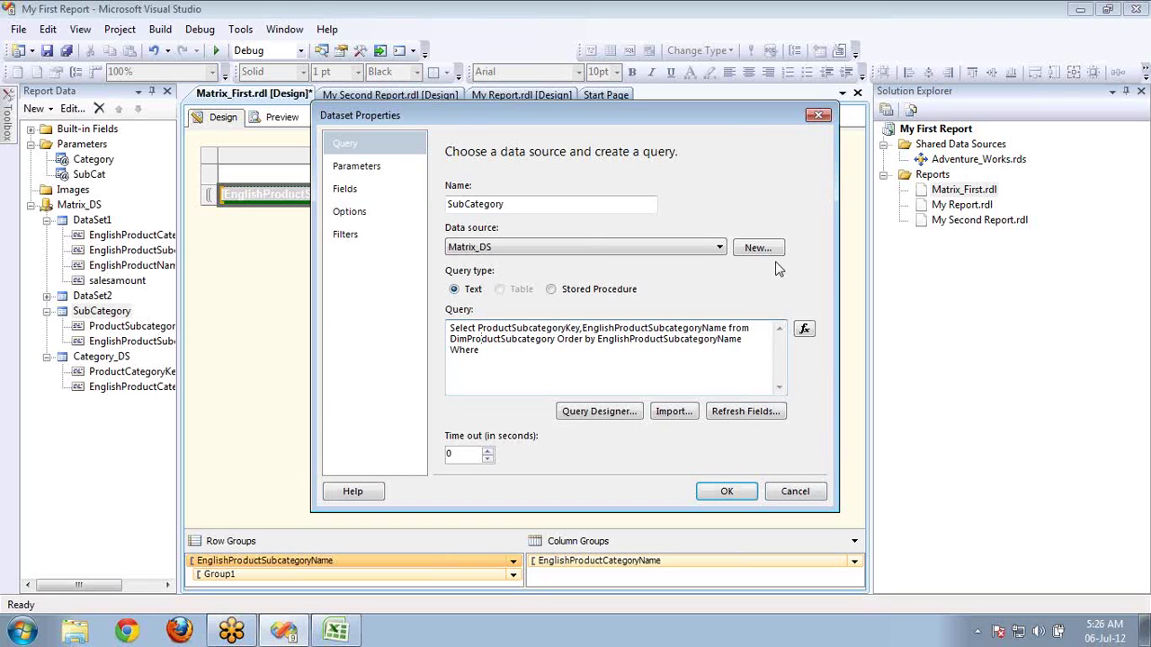
key(ctrl+shift+Left)
key(ctrl+c)
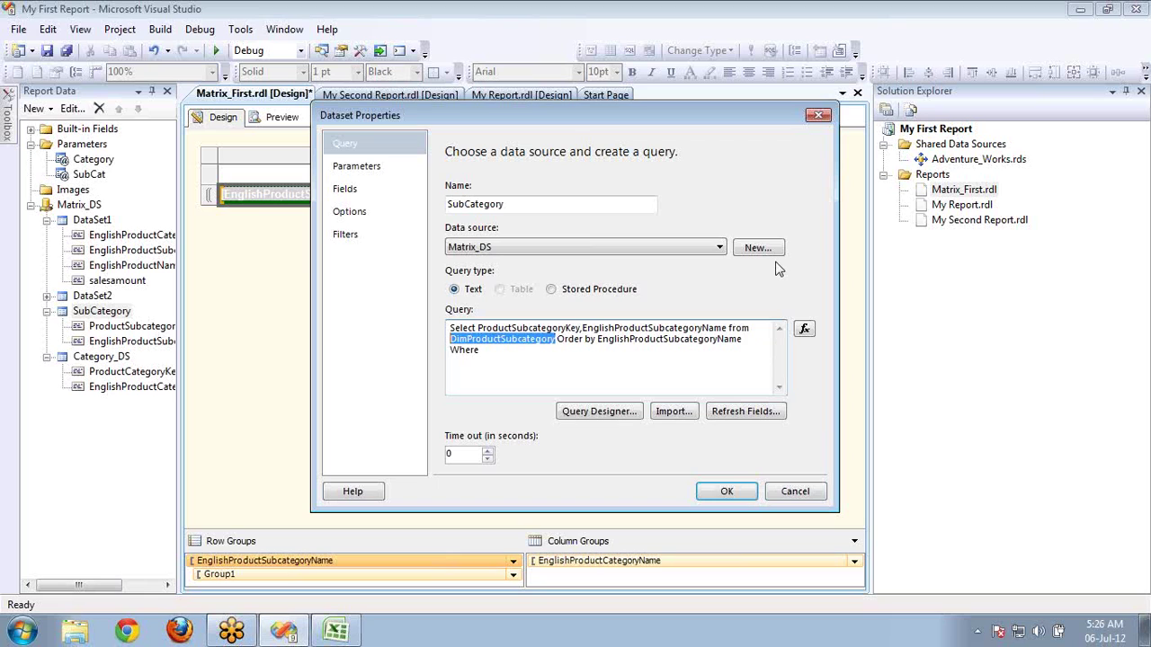
key(Down)
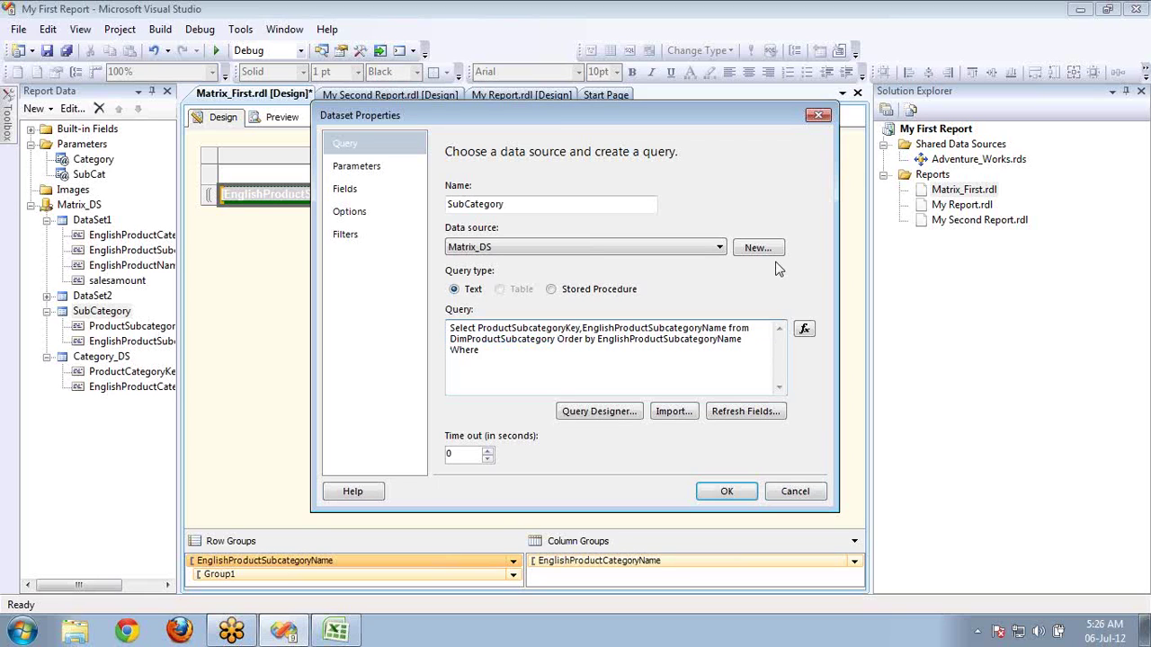
key(End)
key(ctrl+v)
text(.)
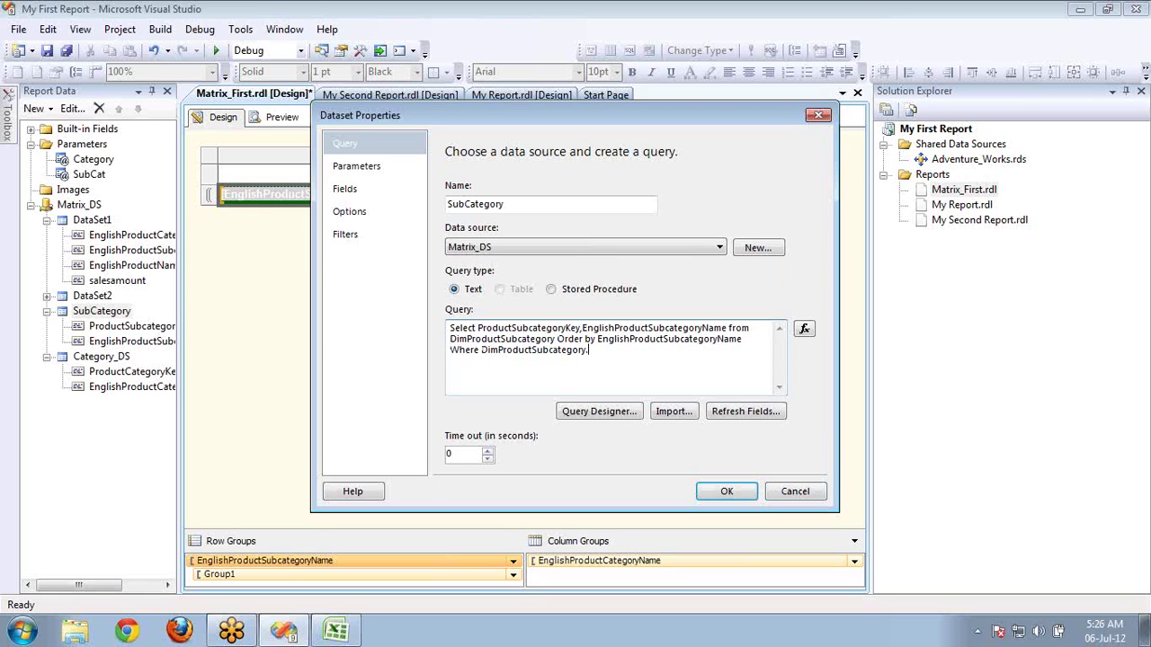
key(BackSpace)
text(ProductCategoryKEy)
key(BackSpace)
key(BackSpace)
text(ey =)
text(@Category)
key(BackSpace)
key(BackSpace)
key(BackSpace)
text(gory)
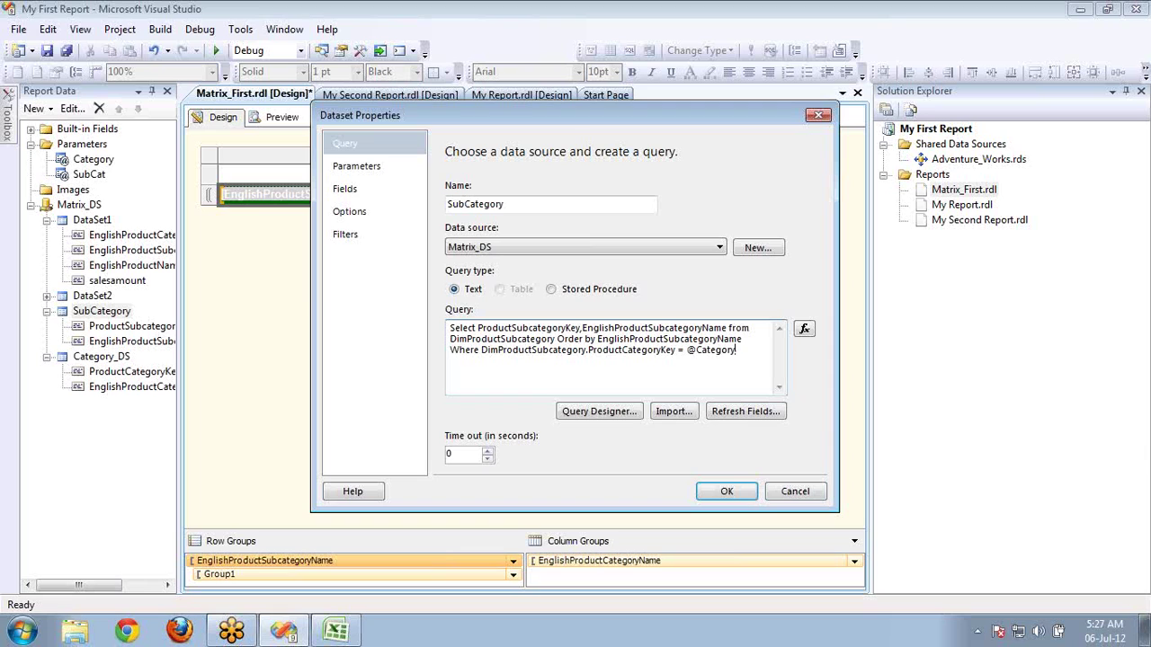
key(ctrl+shift+Left)
click(378, 169)
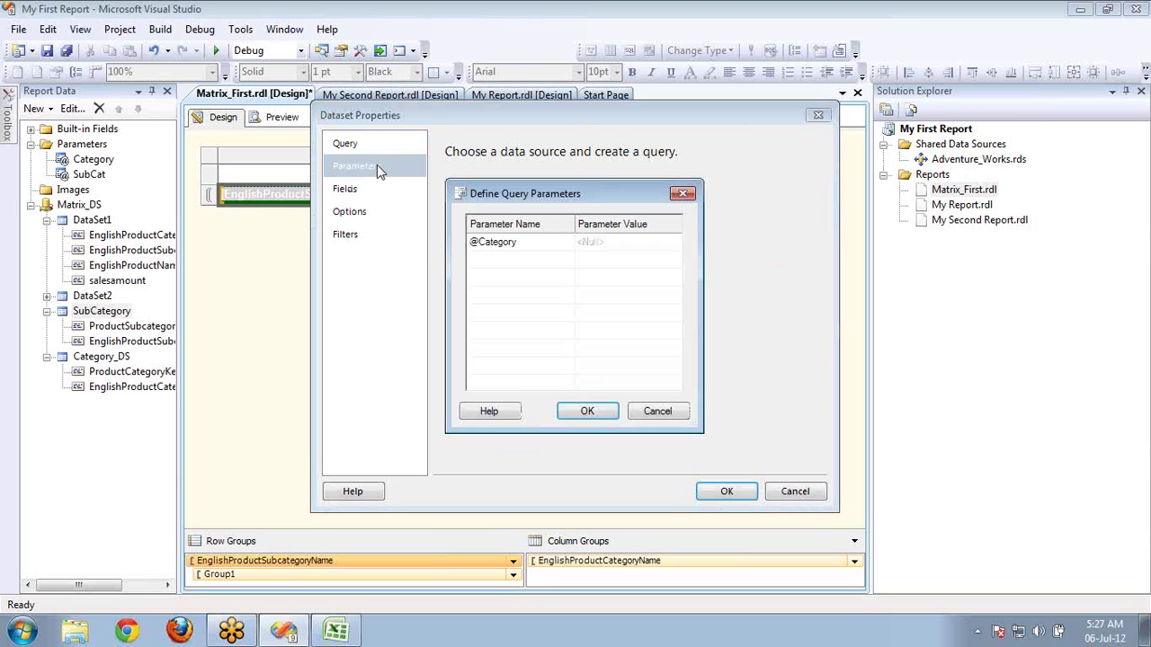
click(647, 412)
click(462, 192)
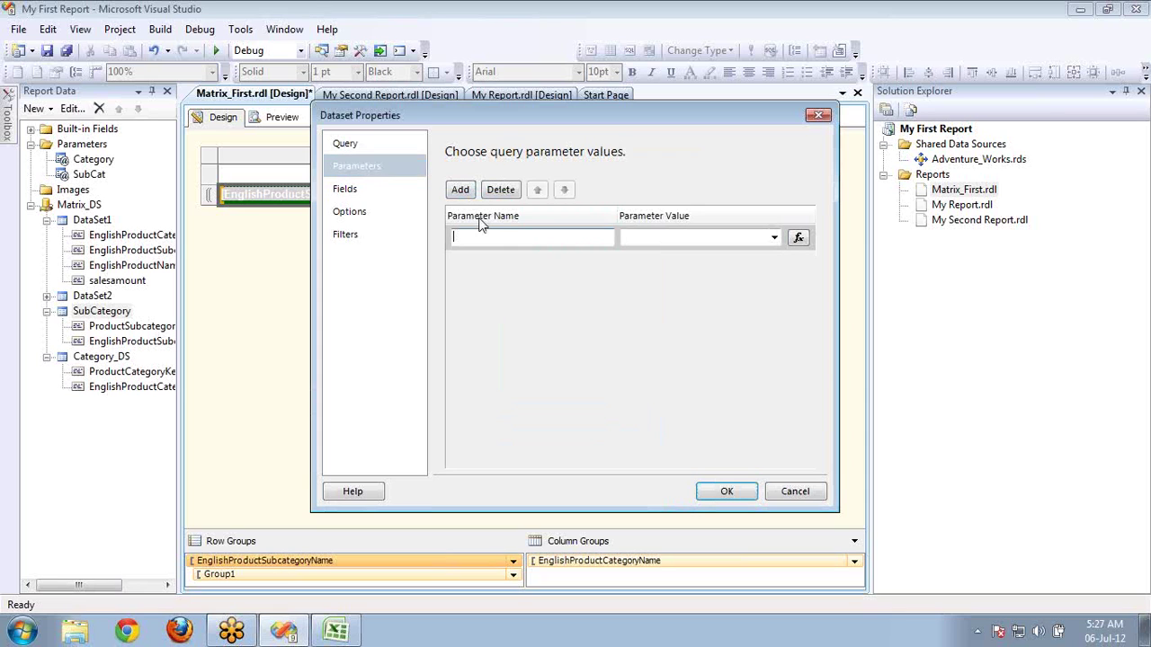
text(@Category)
click(774, 237)
click(648, 252)
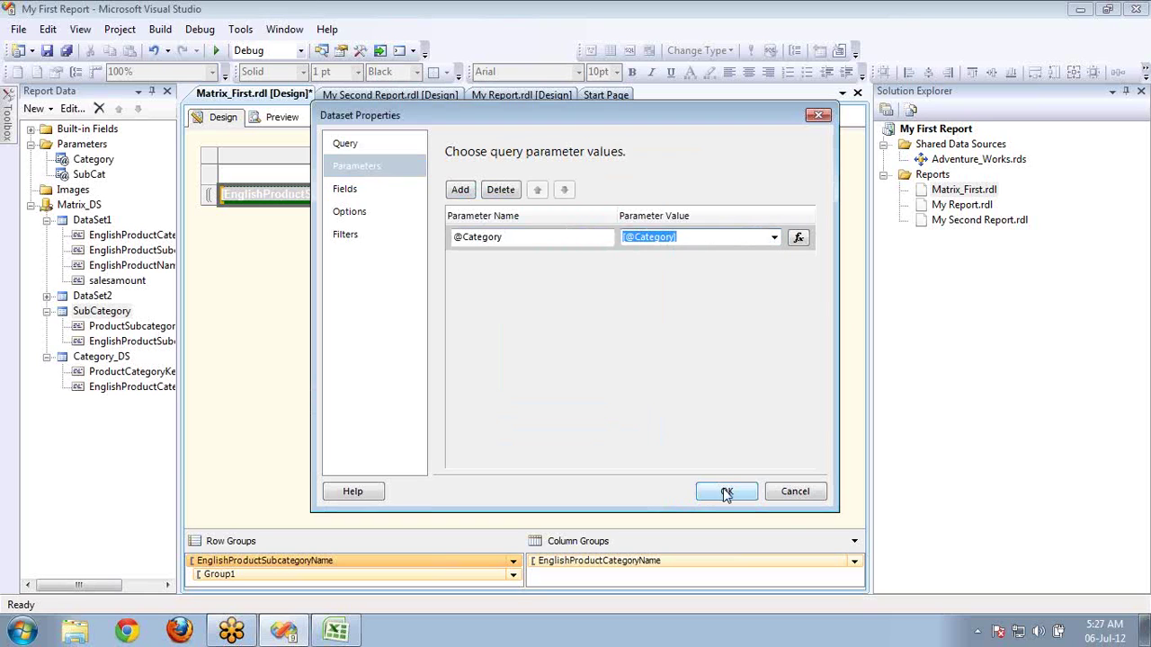
click(727, 490)
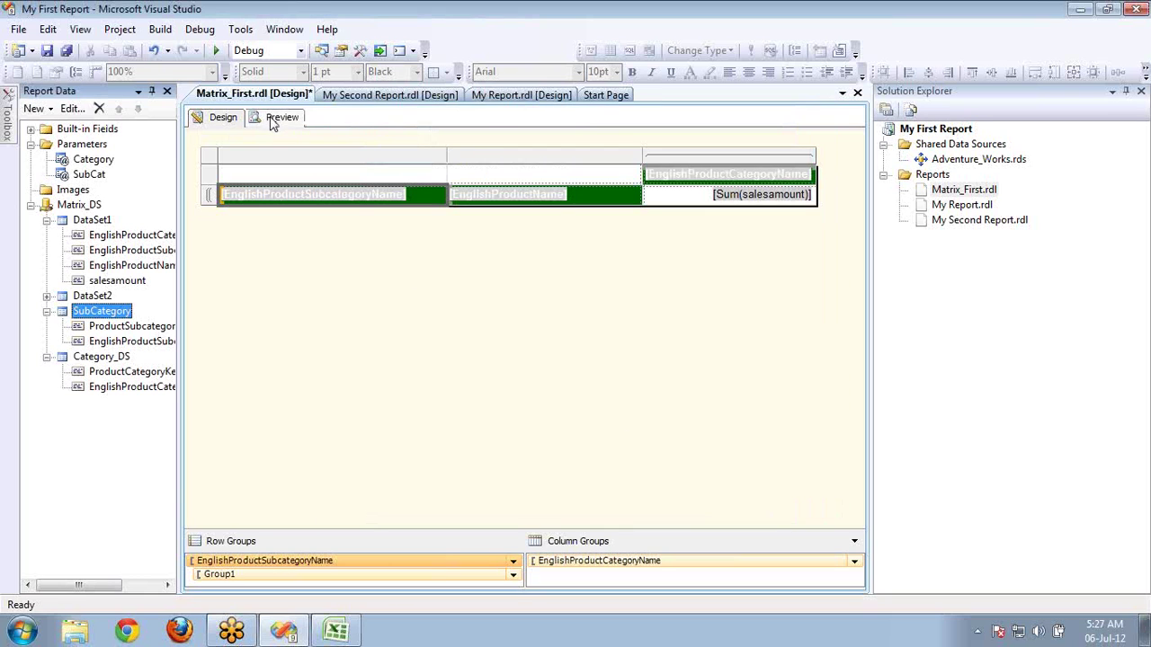
click(101, 358)
double_click(101, 311)
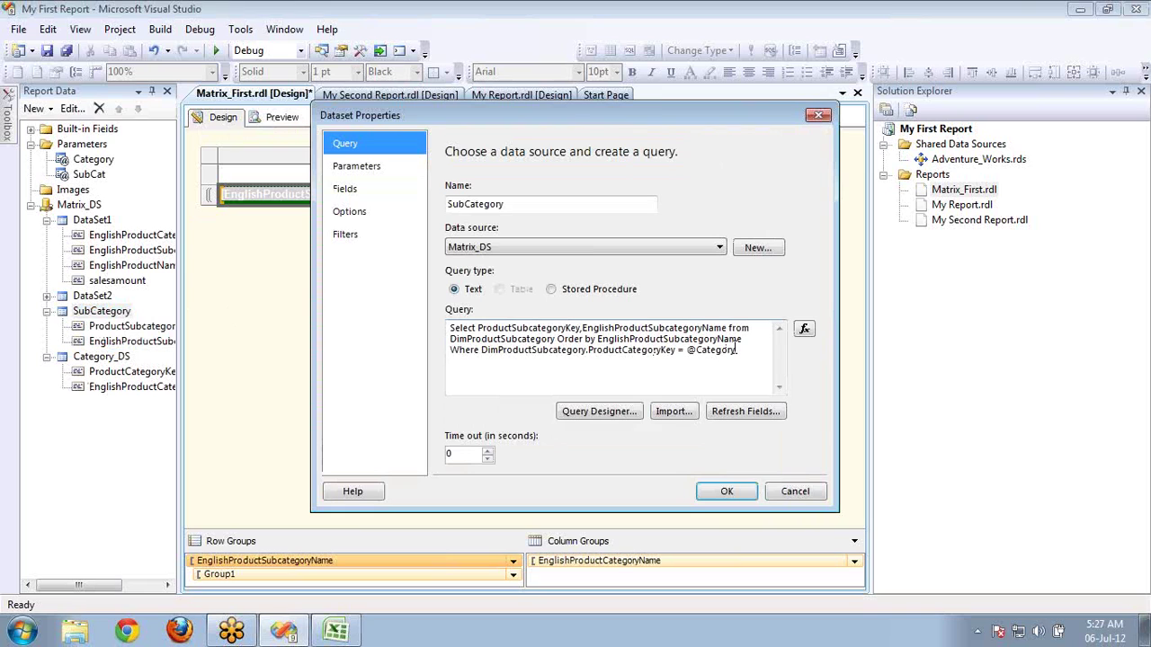
drag(738, 350, 690, 355)
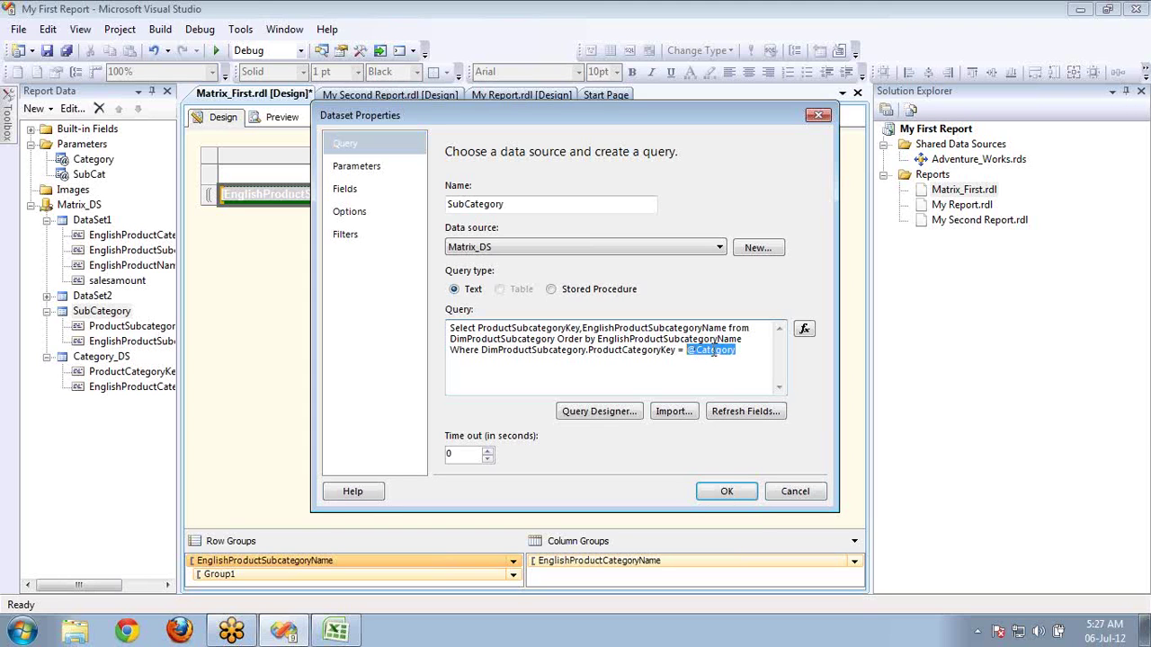
click(729, 491)
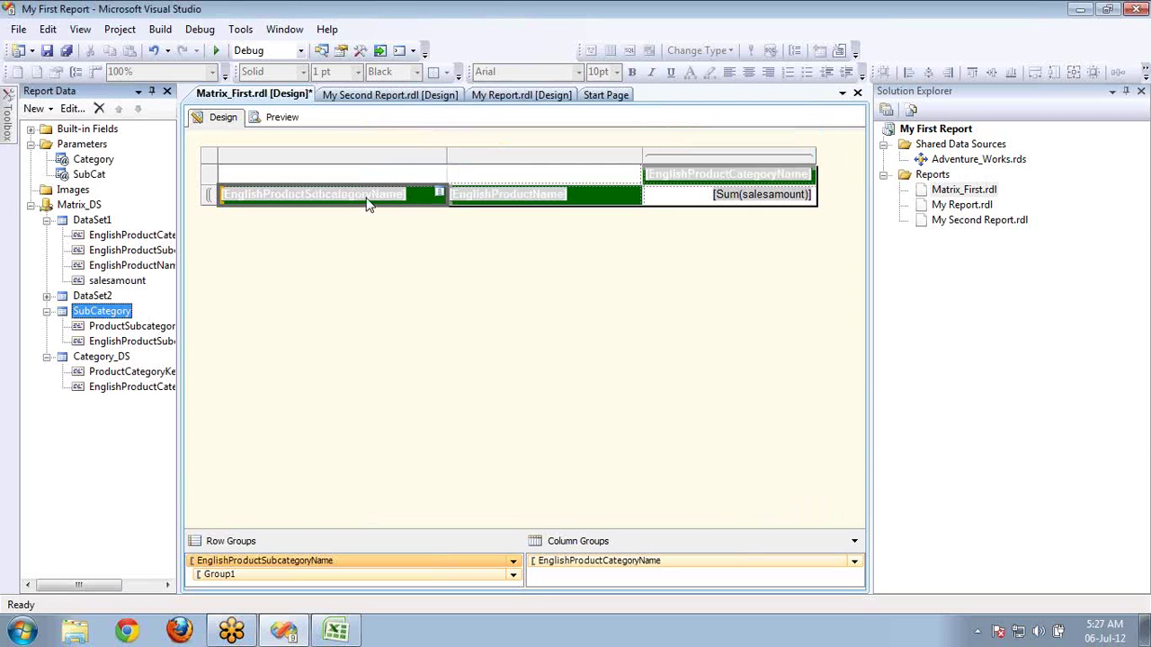
- Preview the report with Category set to Accessories and close the build output
click(293, 122)
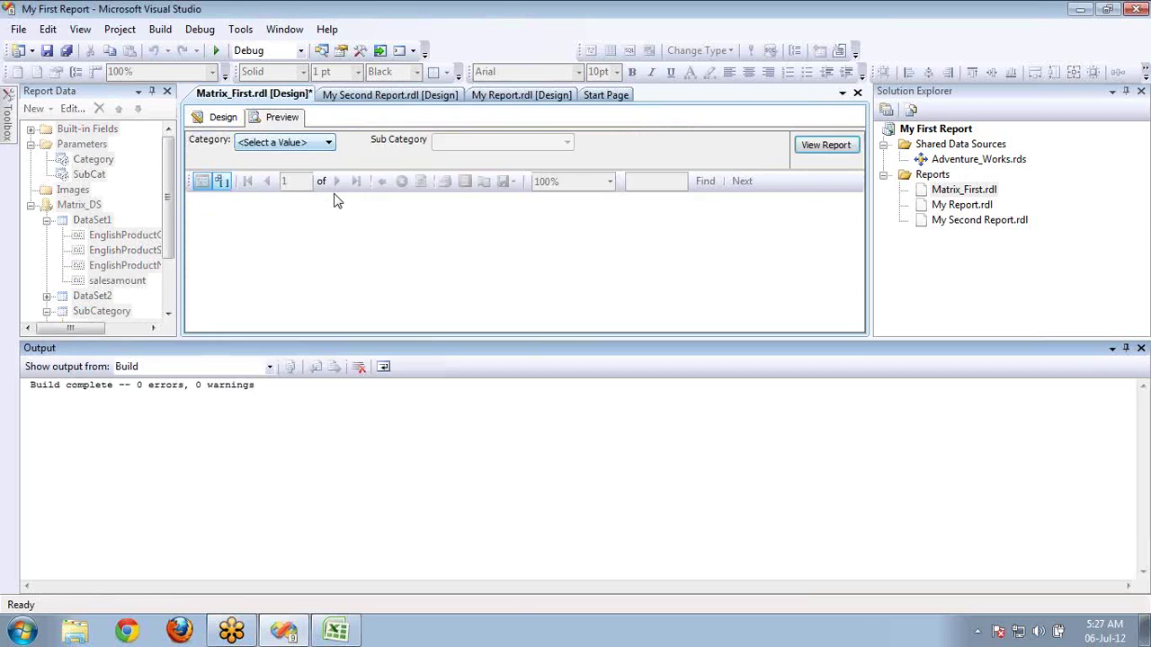
click(307, 147)
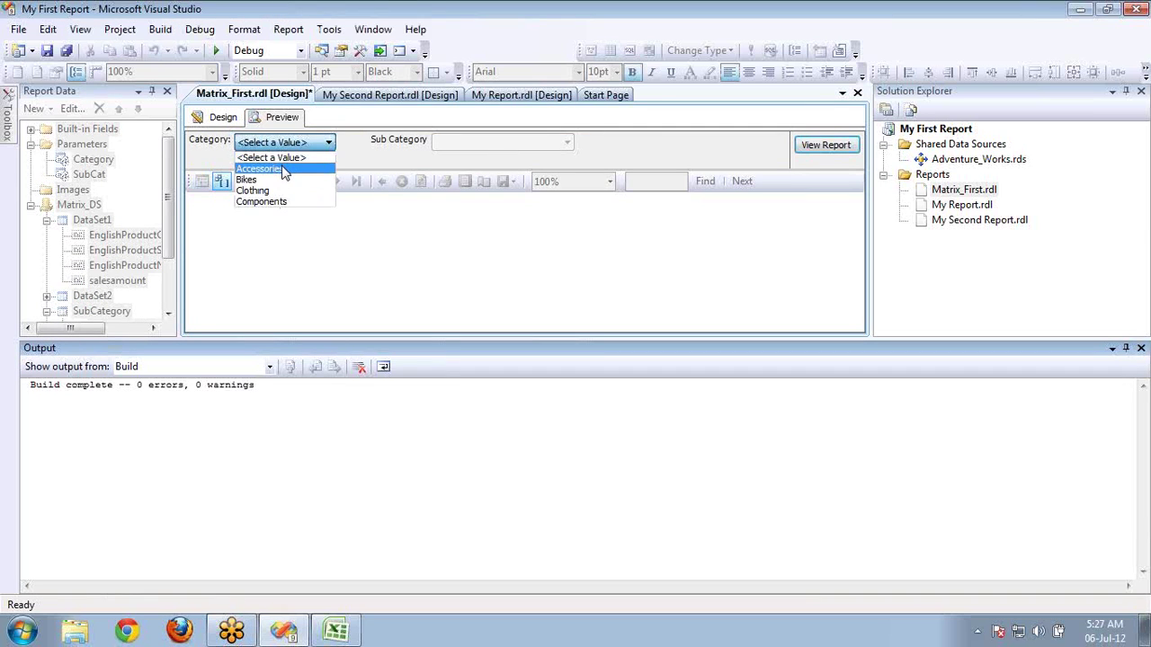
click(281, 168)
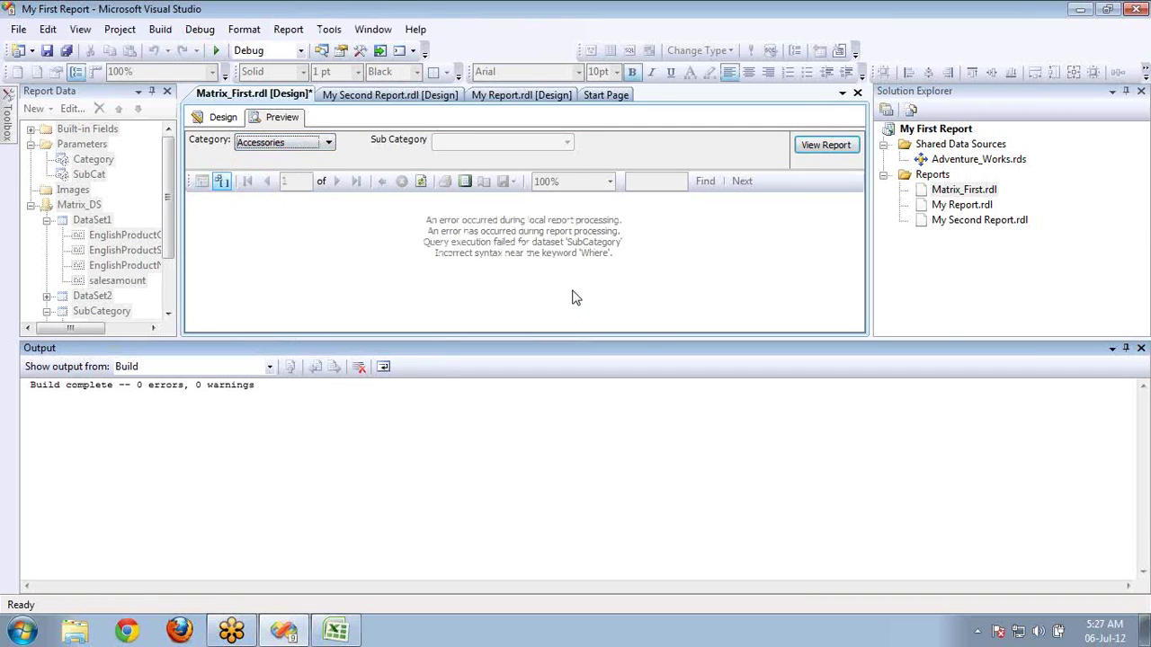
click(1140, 349)
- Move the Order by EnglishProductSubcategoryName clause below the Where clause in the SubCategory dataset query and save it
click(220, 120)
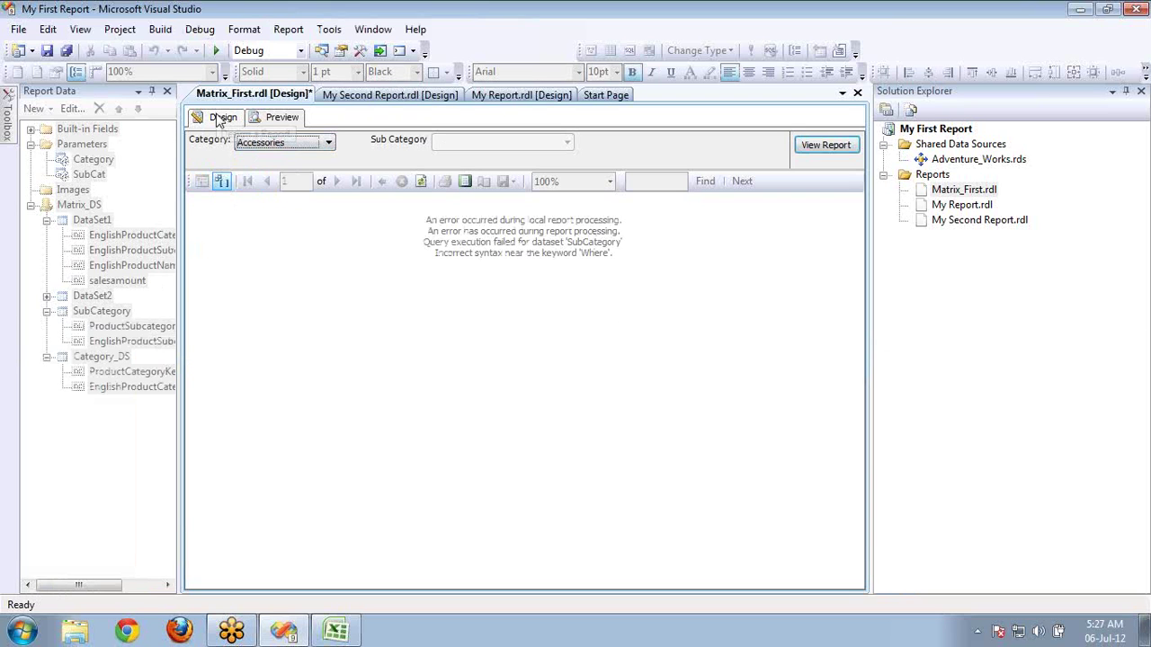
double_click(126, 312)
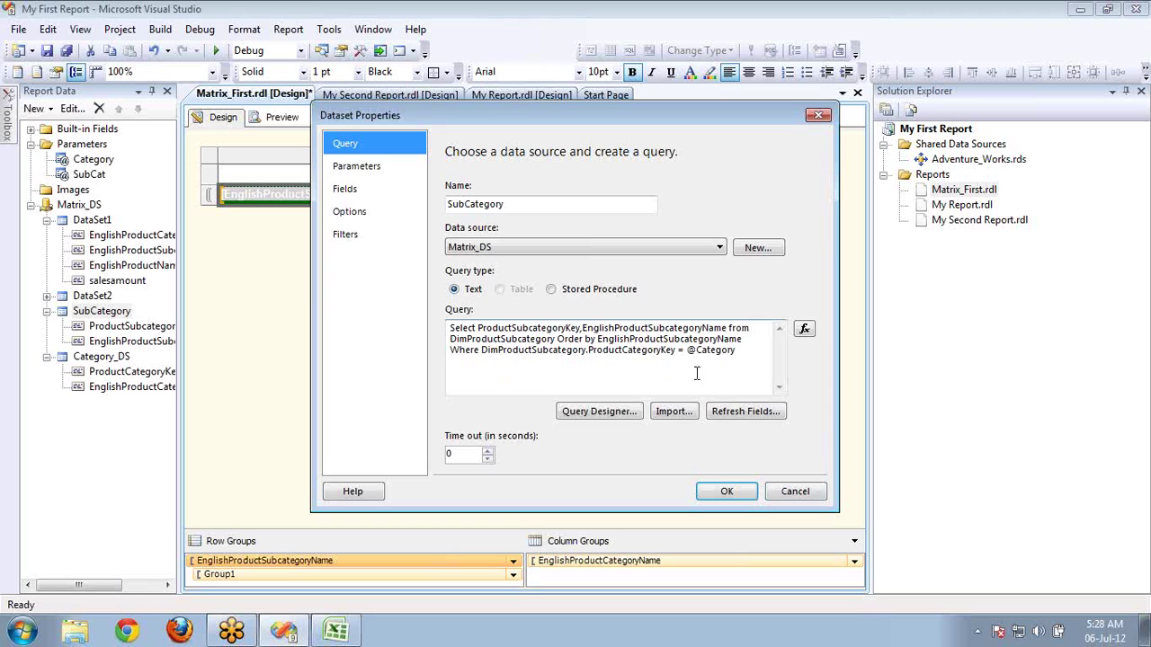
click(558, 339)
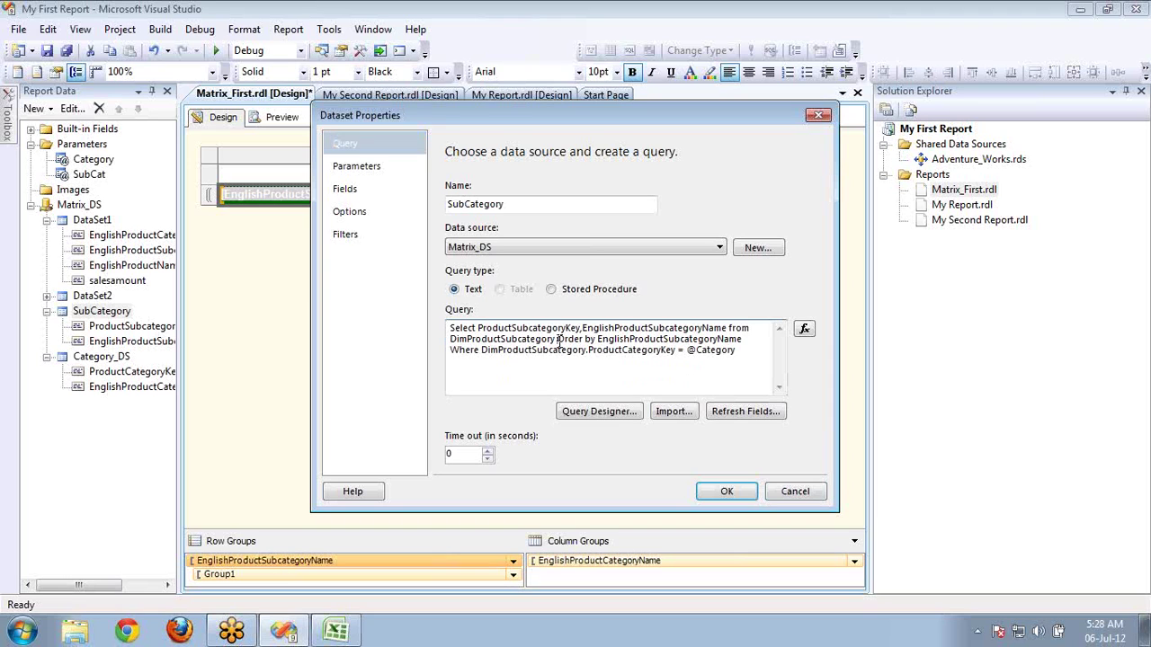
key(shift+End)
key(Delete)
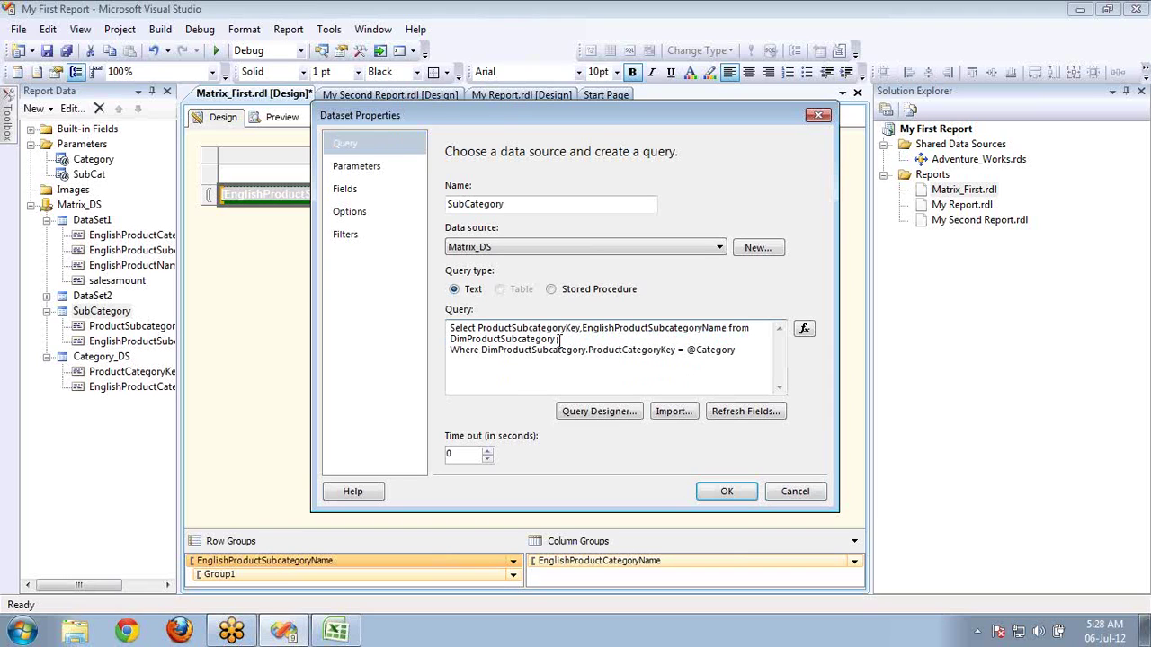
key(ctrl+z)
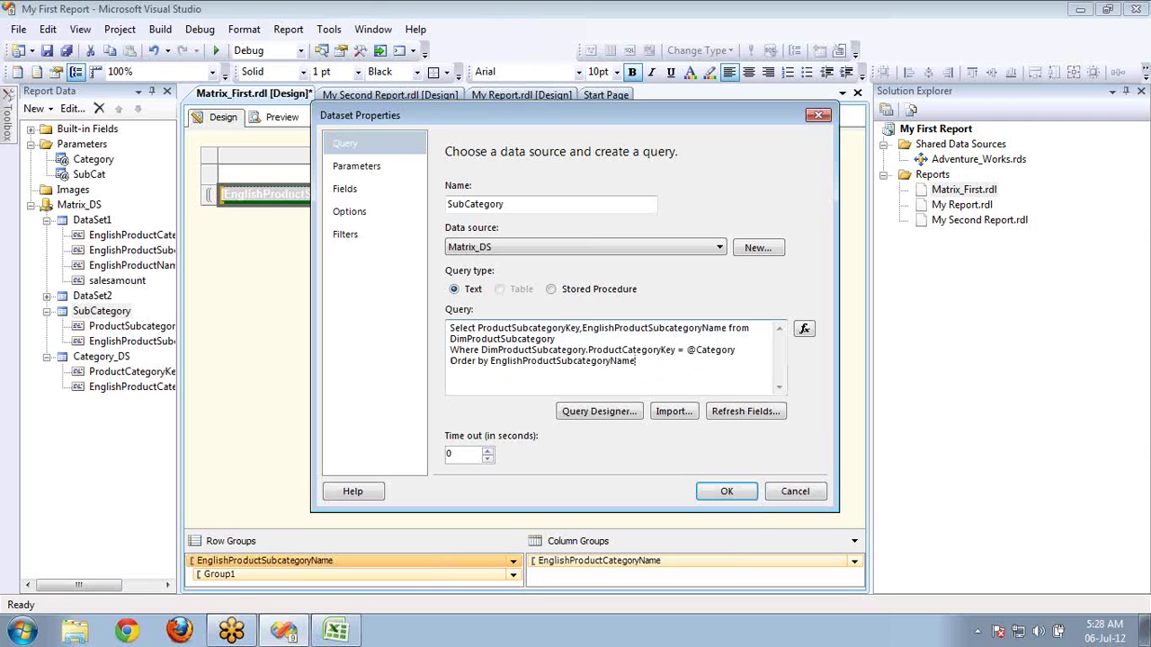
click(728, 491)
- Preview the report with Category set to Accessories, close the build output and inspect the Sub Category choices
click(281, 118)
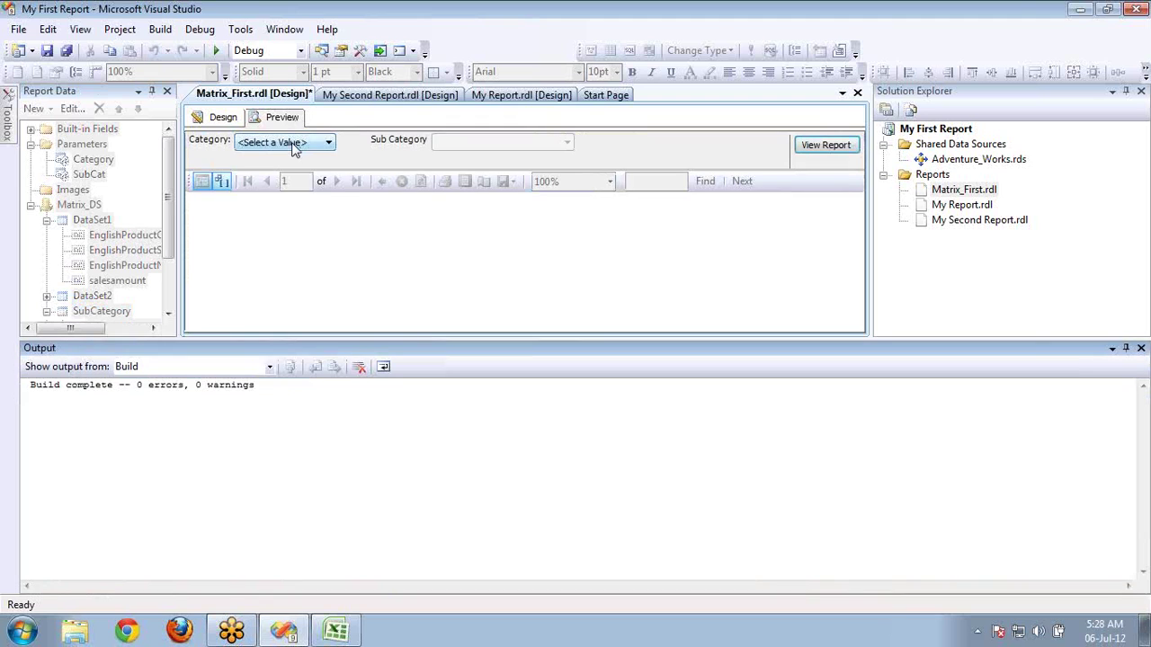
click(292, 143)
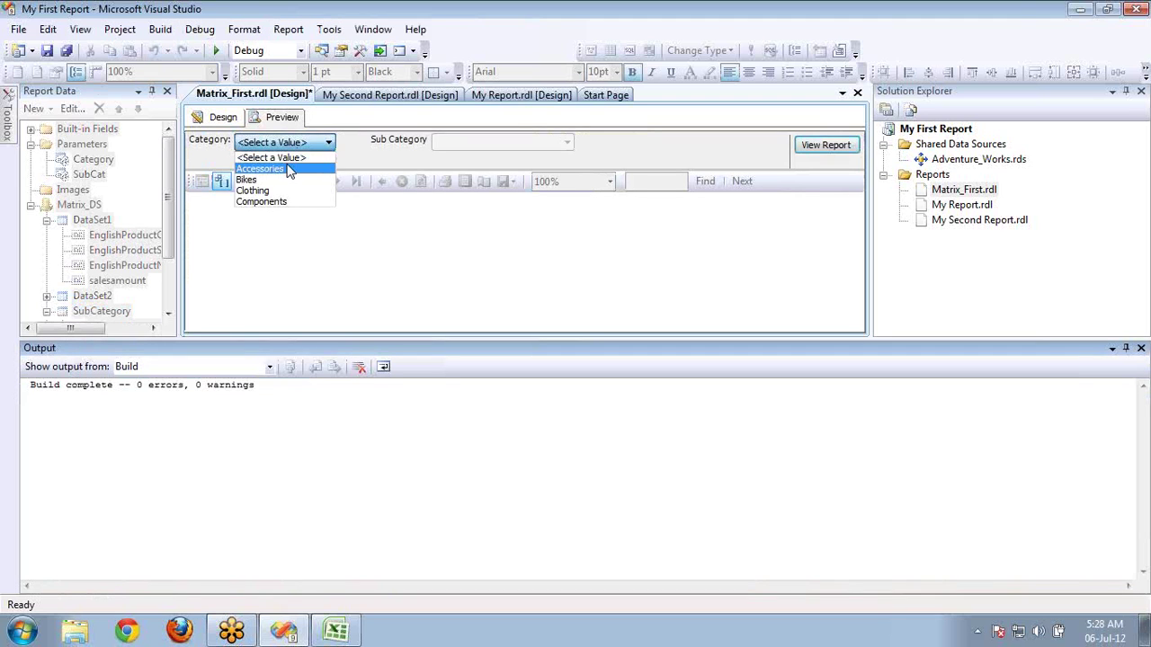
click(290, 169)
click(451, 145)
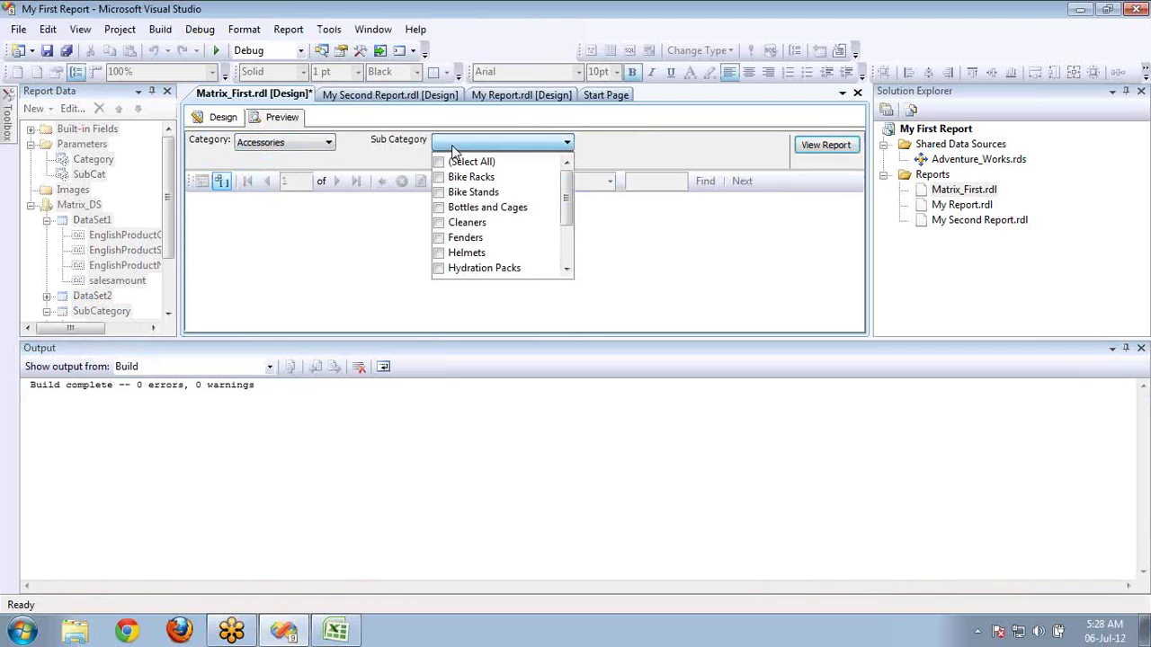
click(1141, 348)
click(1140, 347)
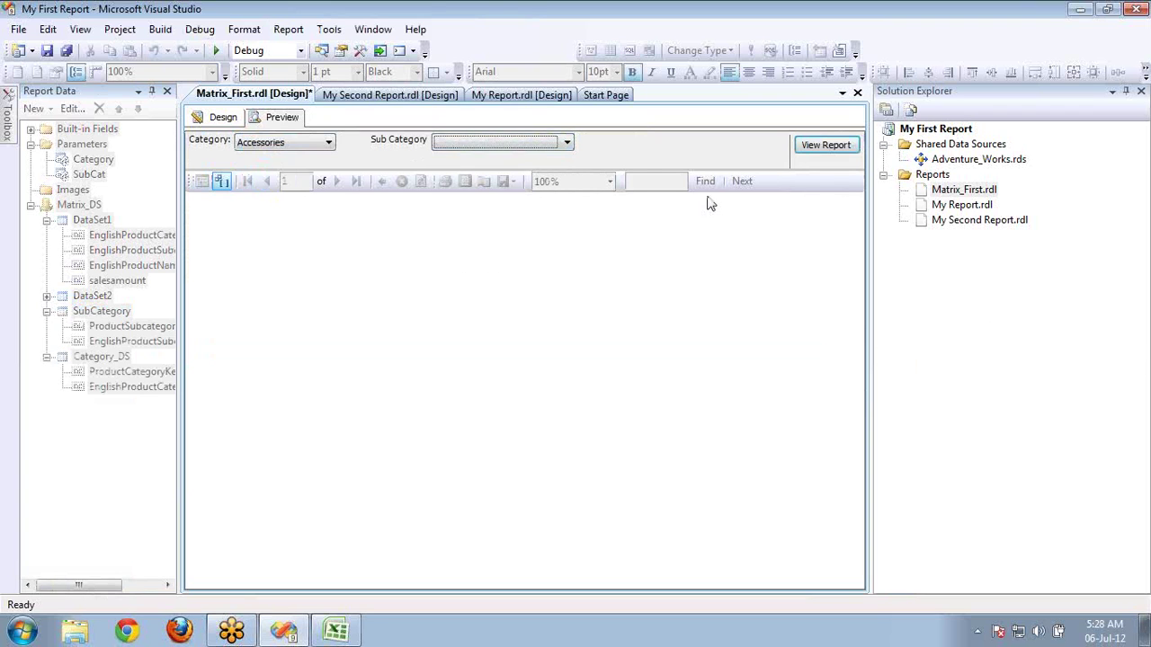
click(552, 146)
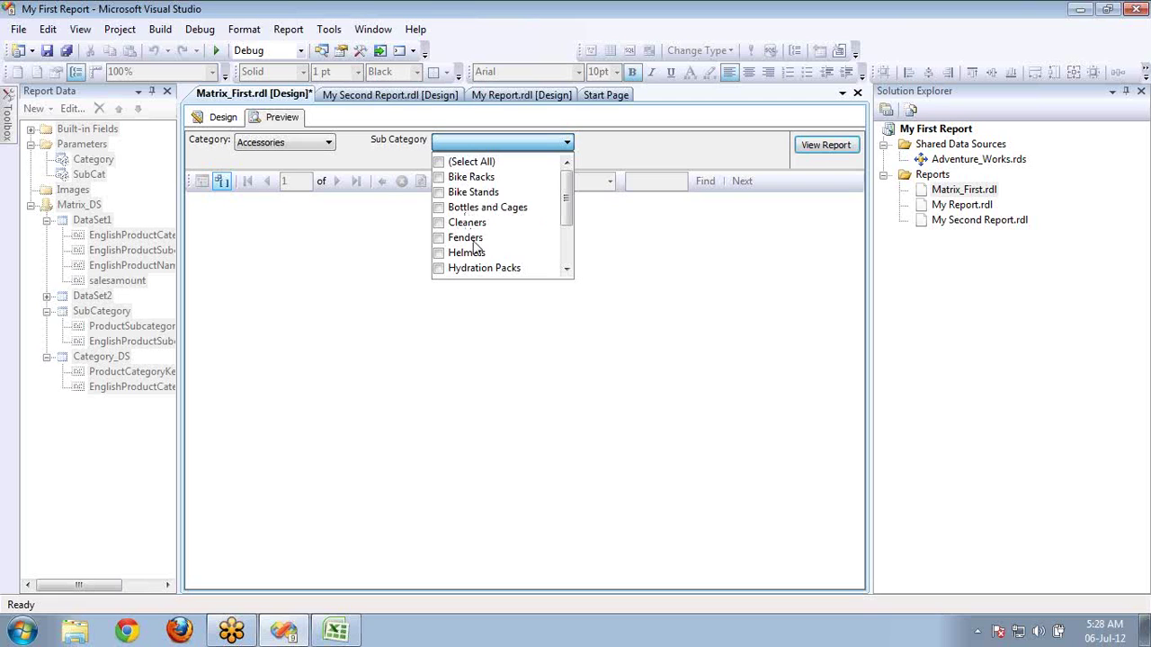
- Run the report for category Bikes with the subcategories Mountain Bikes, Road Bikes and Touring Bikes
click(311, 143)
click(311, 143)
click(274, 169)
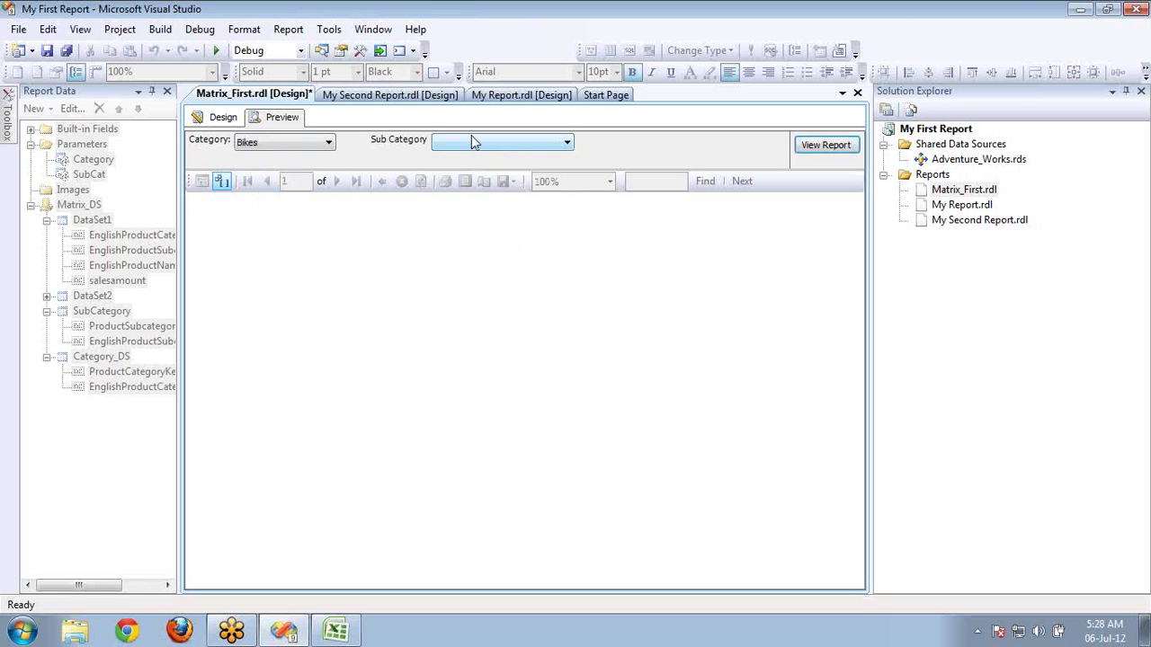
click(471, 136)
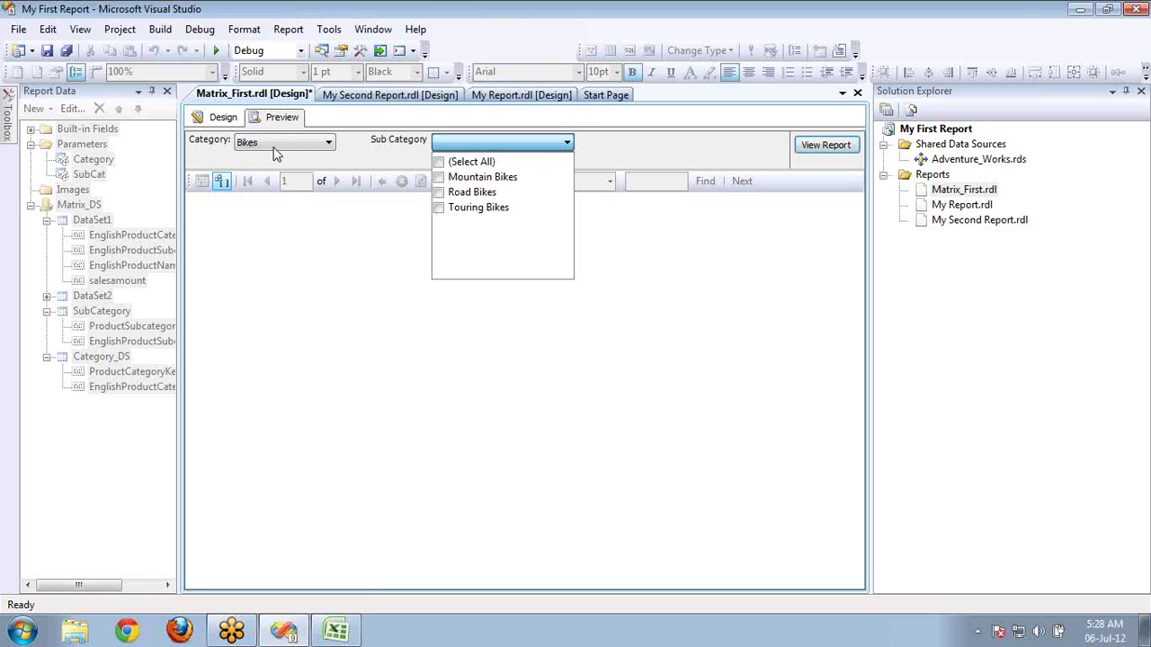
click(439, 178)
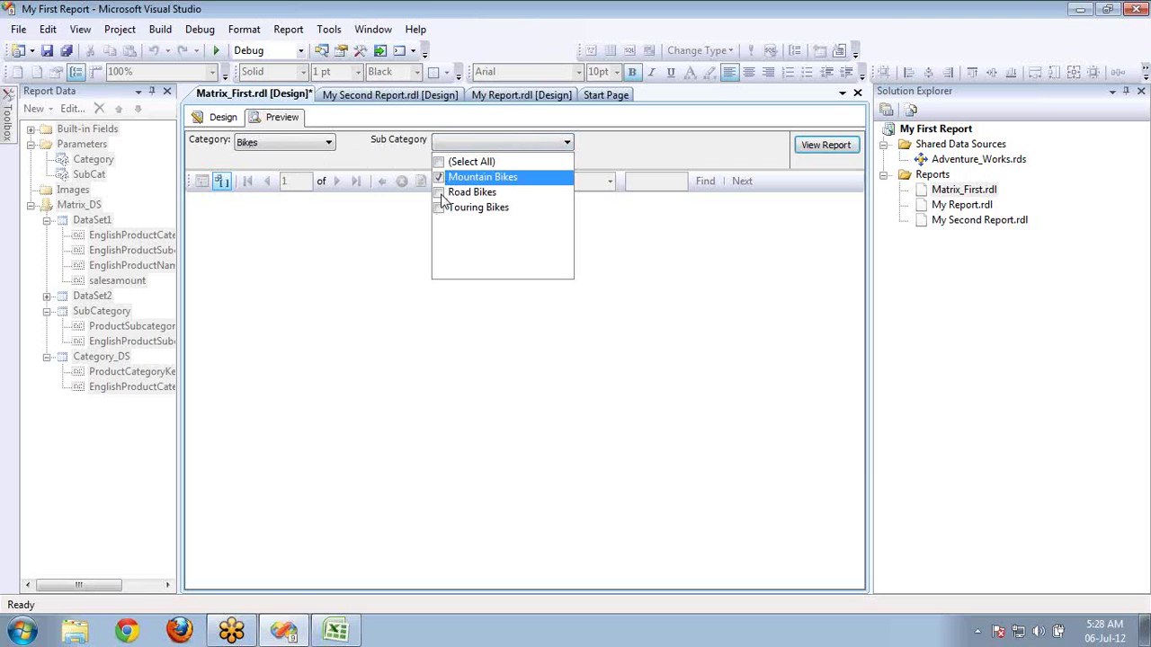
click(440, 194)
click(439, 209)
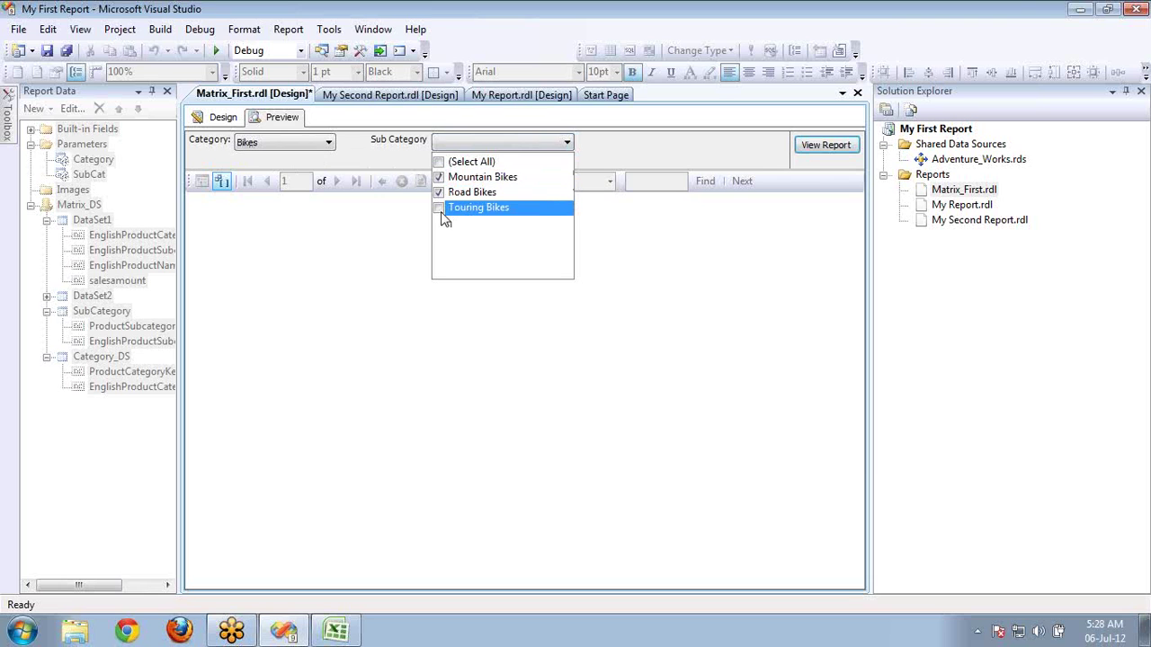
click(809, 150)
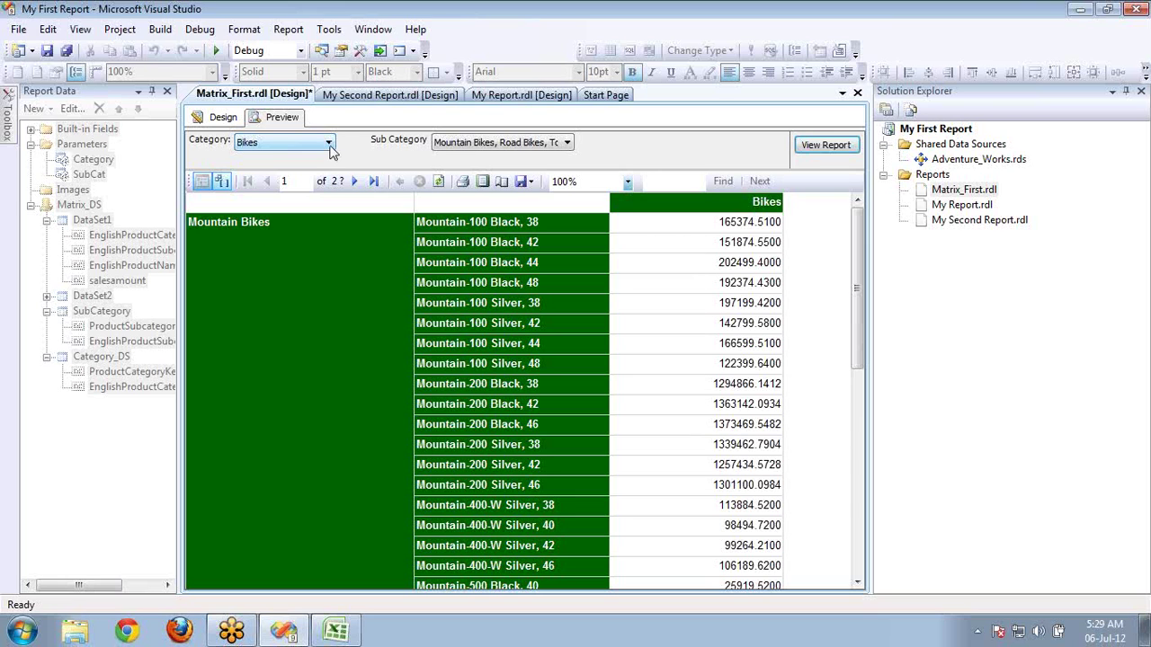
- Change the Category to Clothing and inspect which Sub Category choices it offers
click(329, 144)
click(305, 180)
click(525, 144)
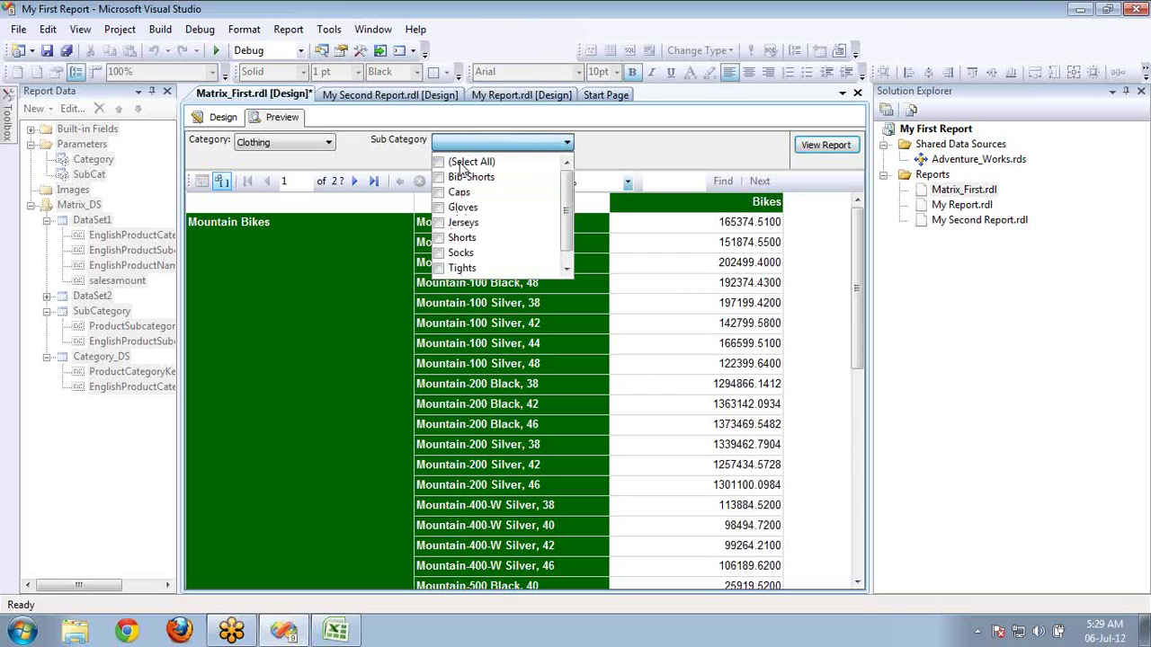
click(493, 144)
click(493, 144)
click(651, 149)
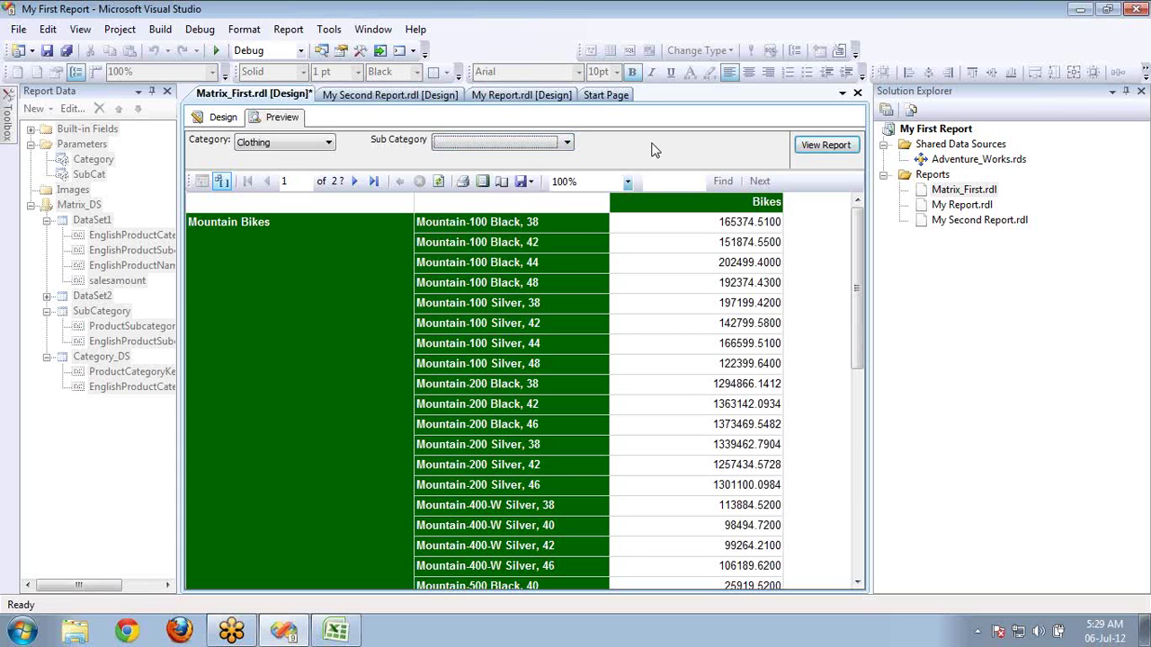
click(466, 145)
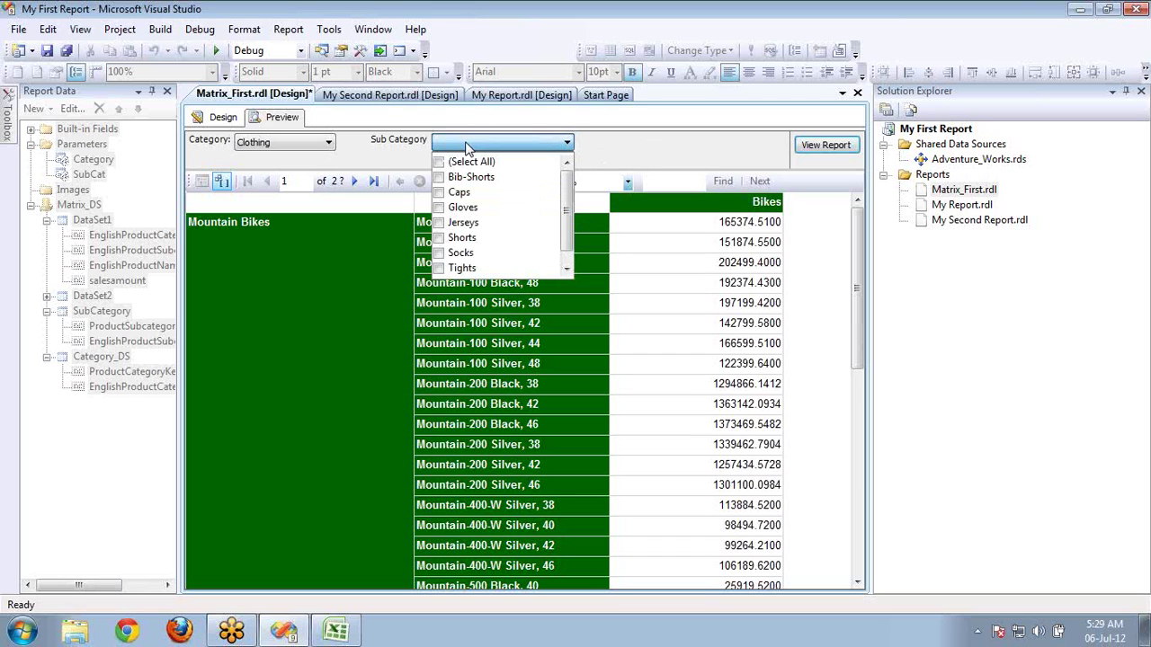
click(642, 158)
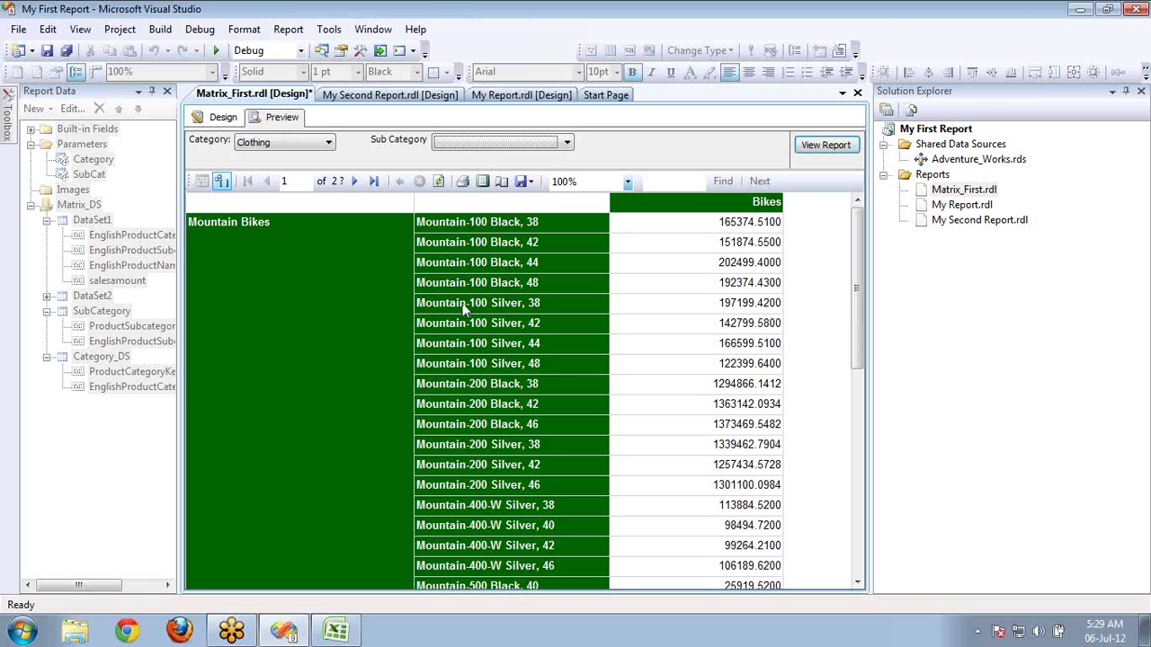
- Add a report parameter named Product with the prompt "Product:" that allows multiple values
click(218, 120)
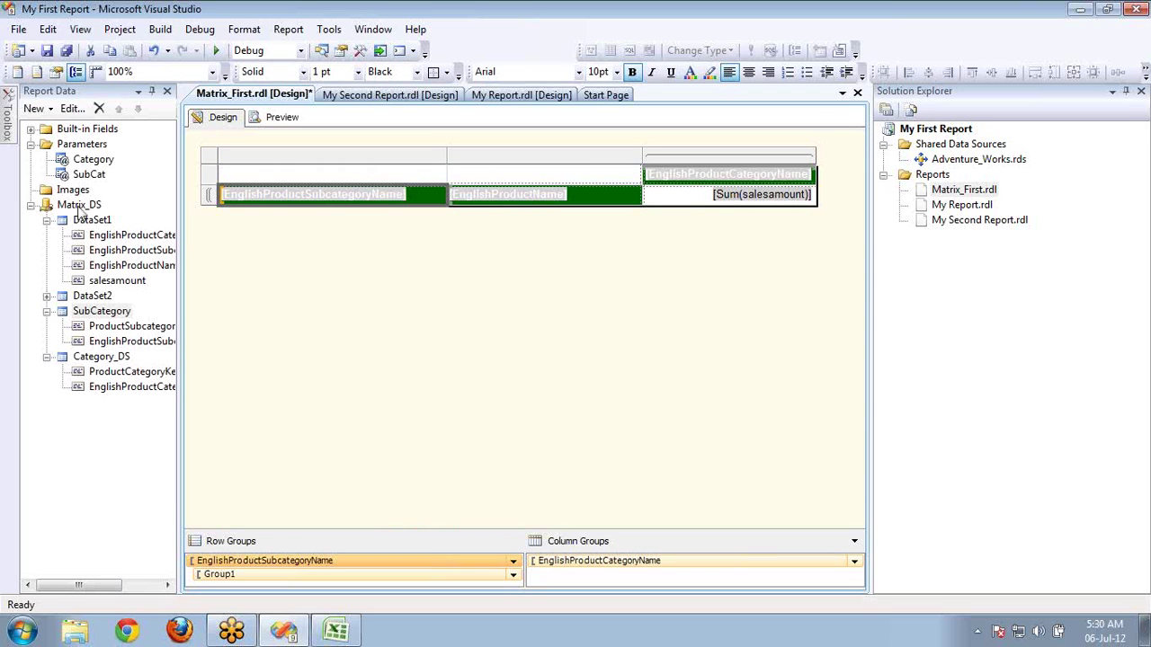
right_click(77, 146)
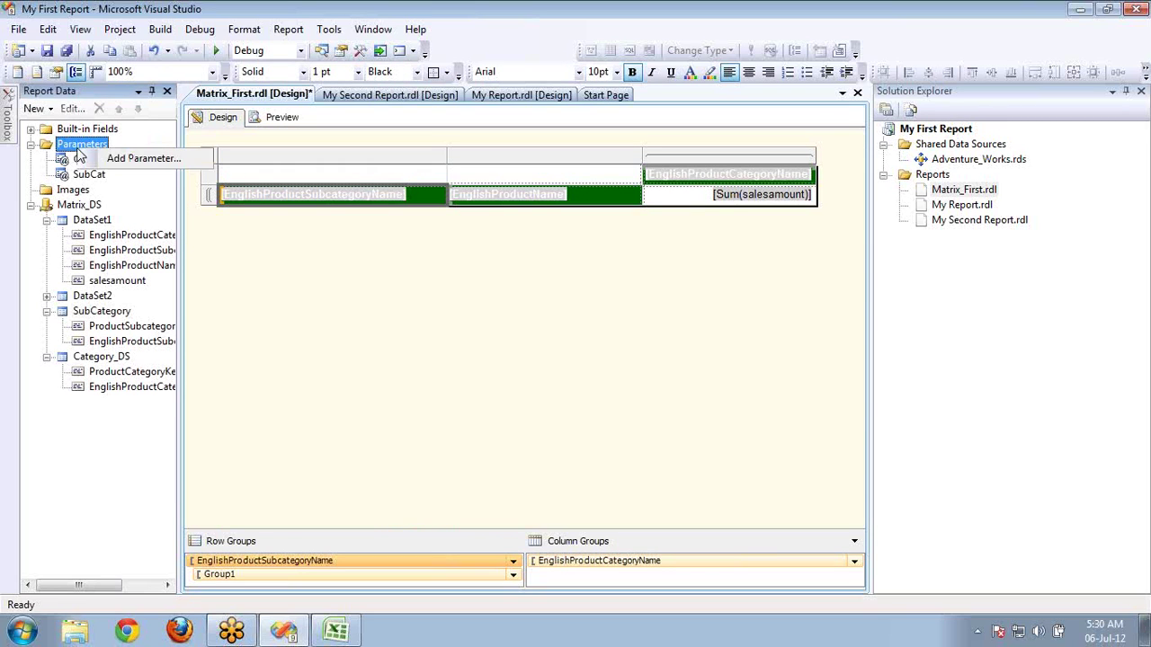
click(128, 159)
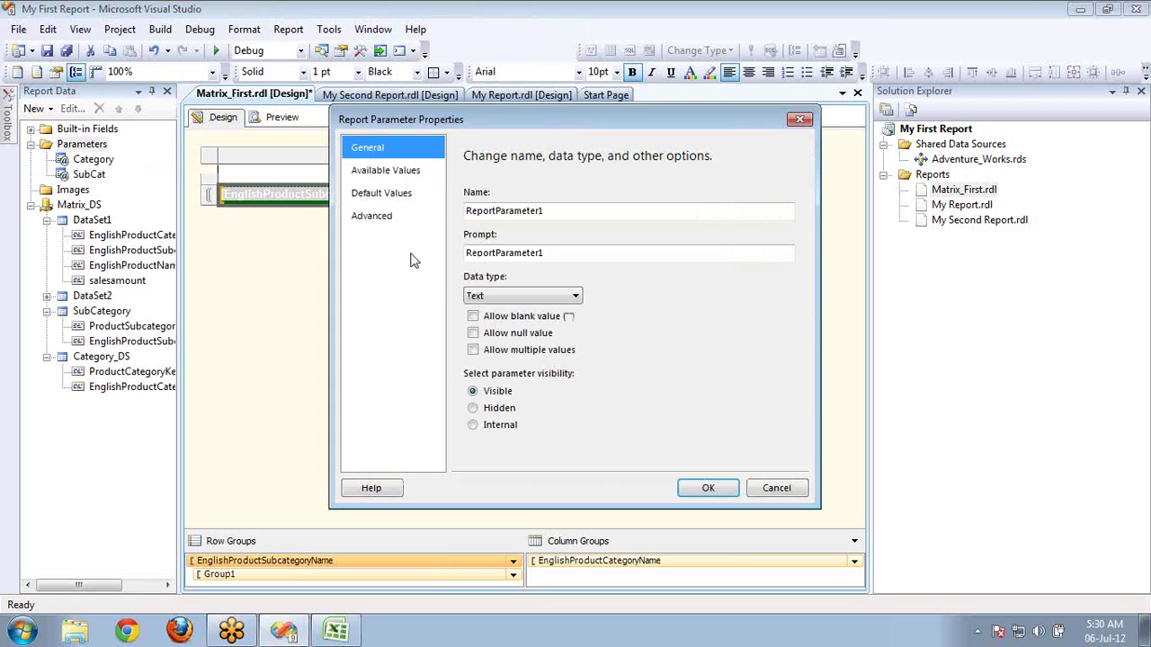
click(572, 216)
double_click(572, 216)
text(P)
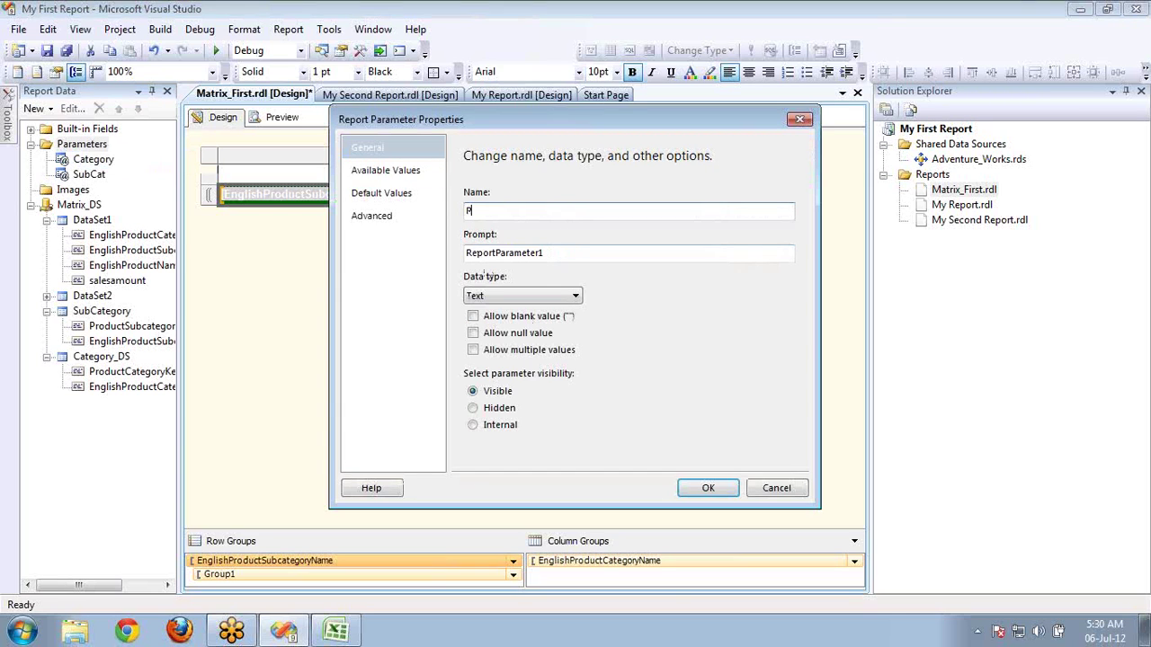
text(roduct)
key(Tab)
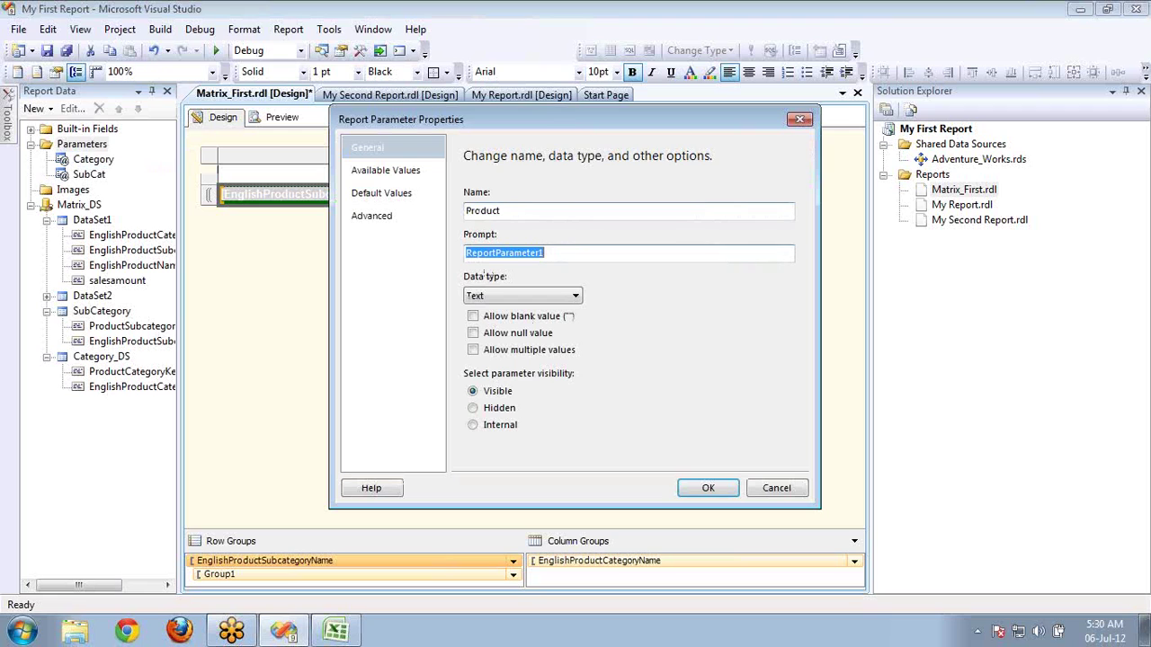
text(Produc)
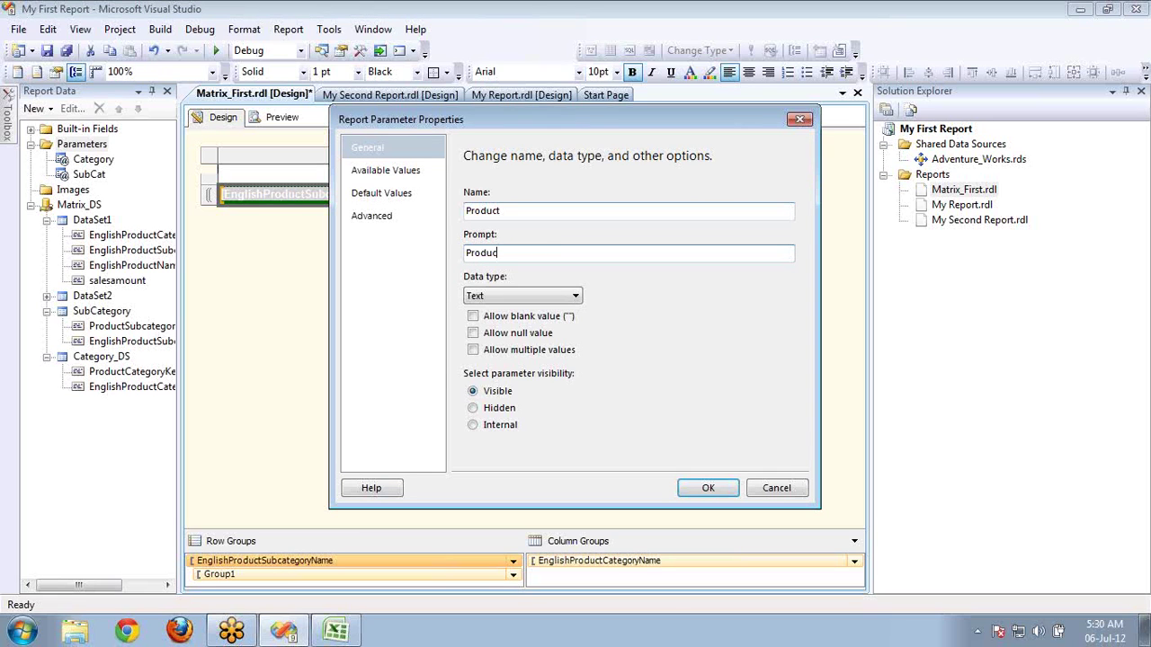
text(t:)
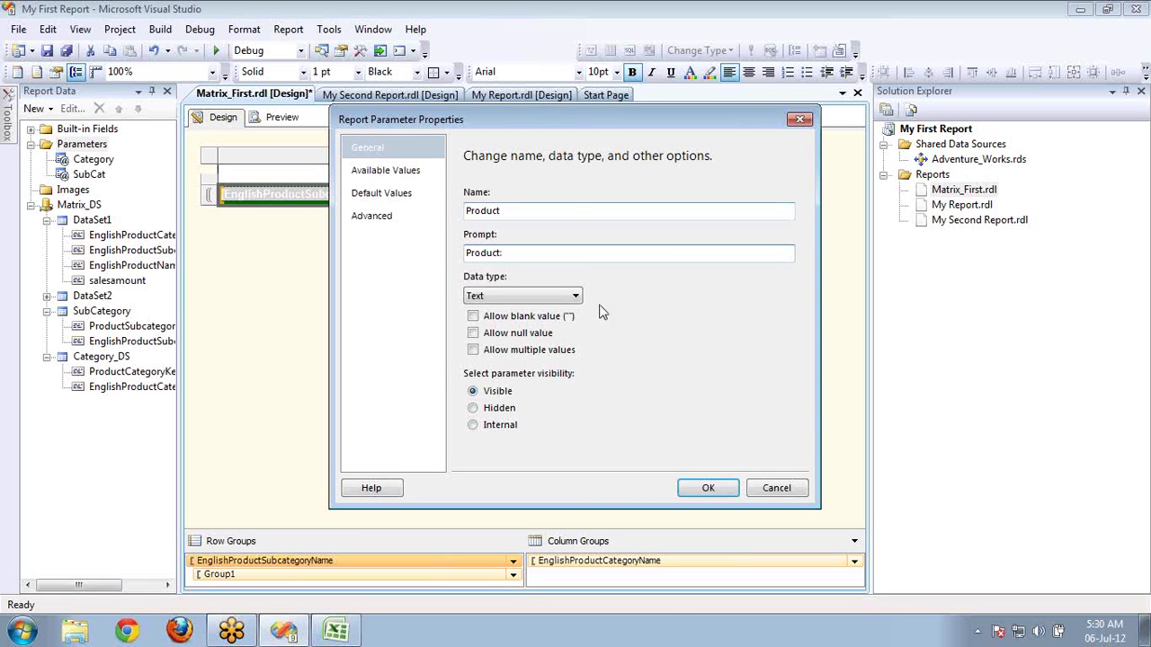
click(475, 352)
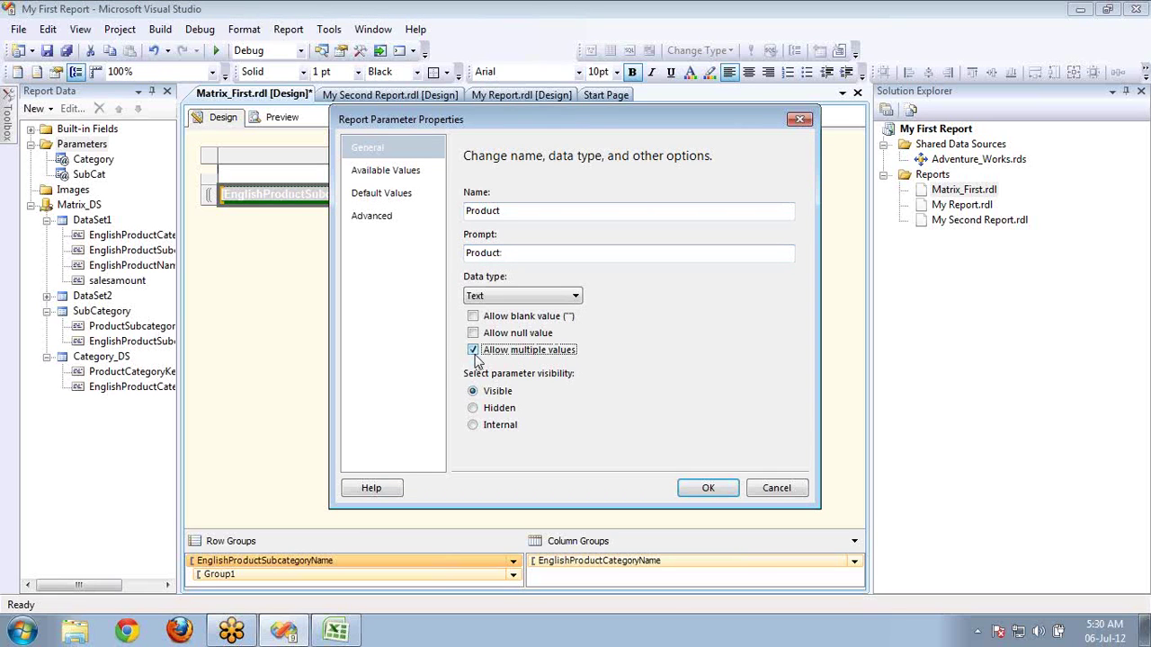
click(708, 488)
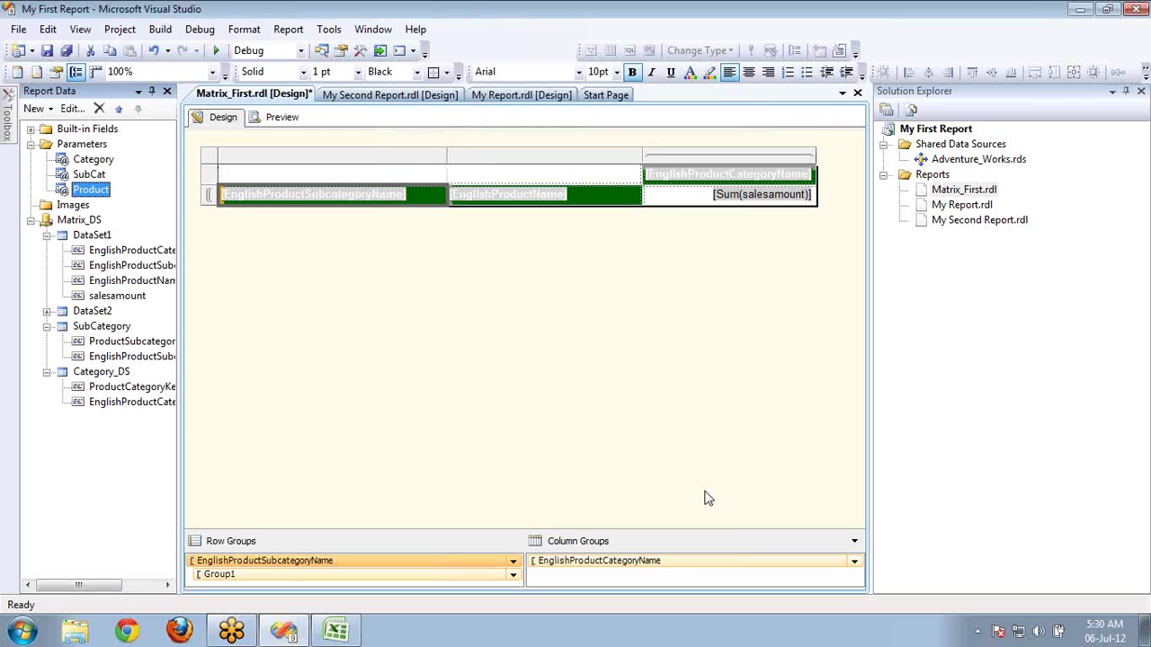
- Create a new dataset on the Matrix_DS data source and name it Product_DS
right_click(90, 223)
click(135, 232)
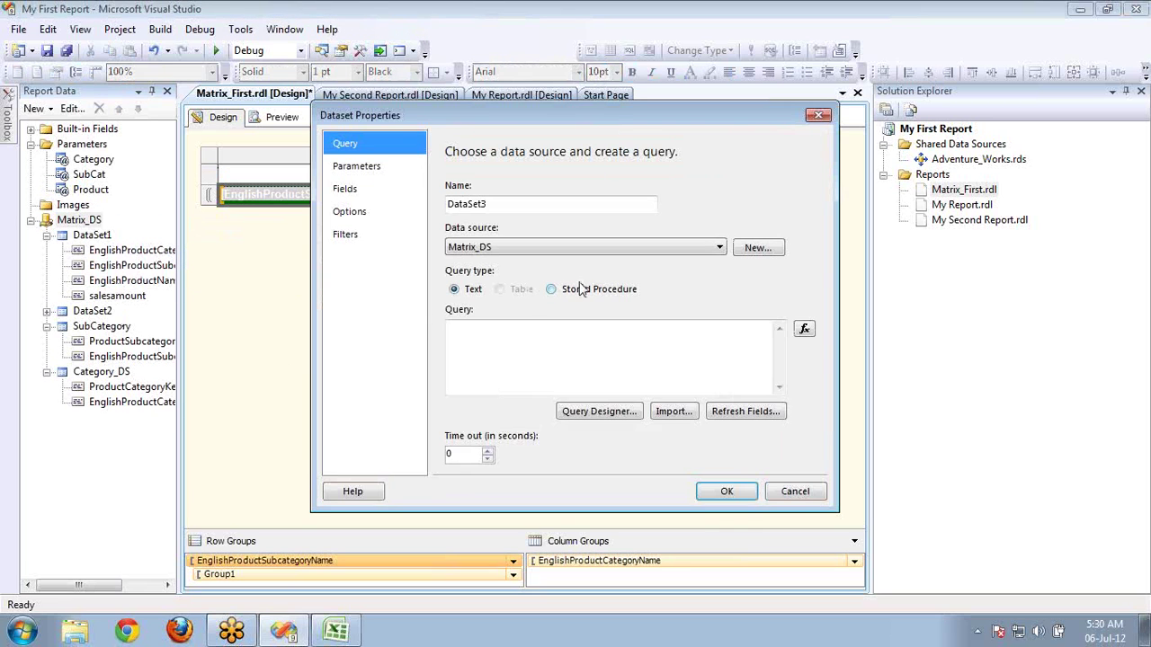
click(521, 205)
double_click(521, 205)
text(Prod)
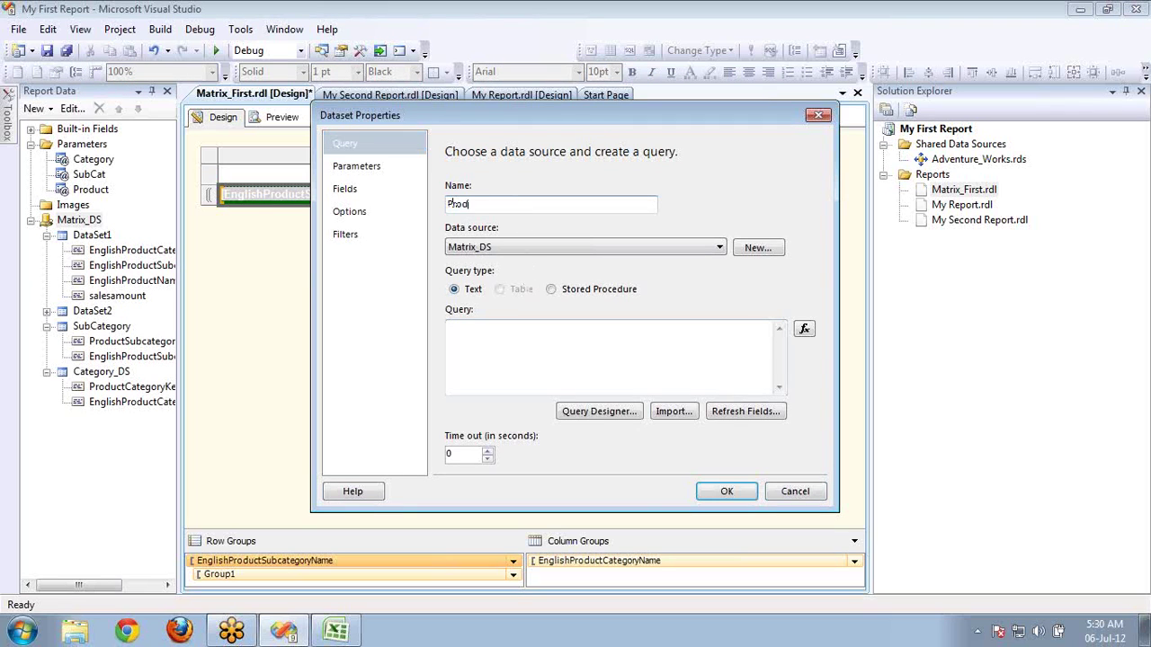
text(uct_DS)
- Write the Product_DS query as "Select ProductKEy,EnglishProductName from DimProduct"
click(699, 362)
text(S)
text(ct)
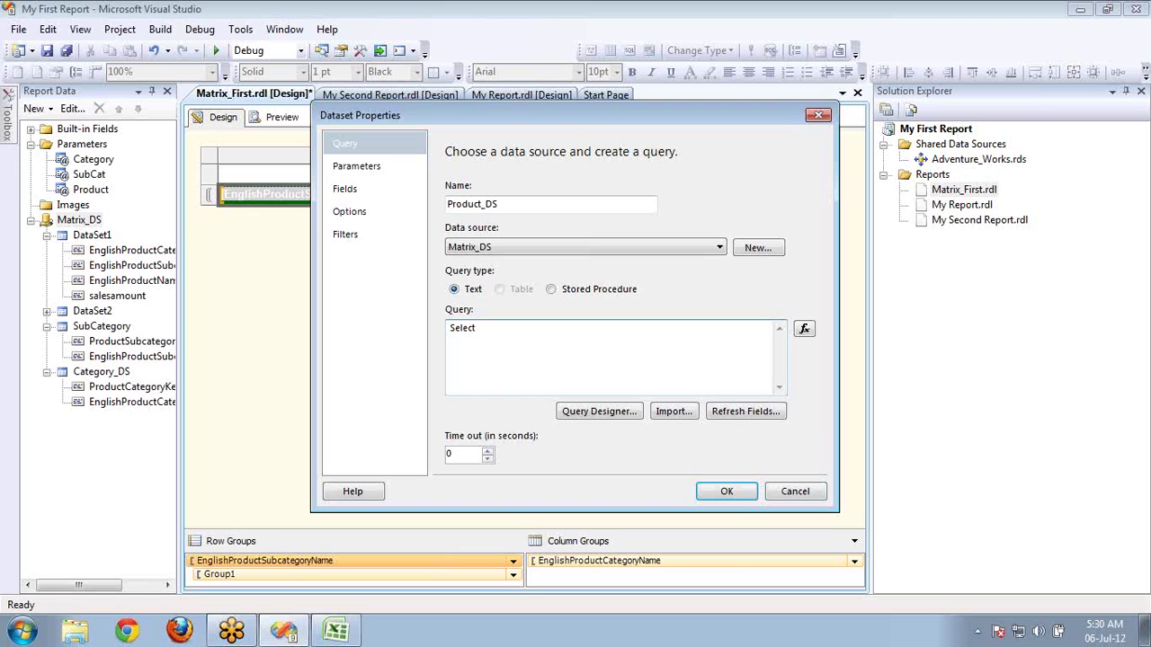
text( ProductKEy,EnglishProductNa)
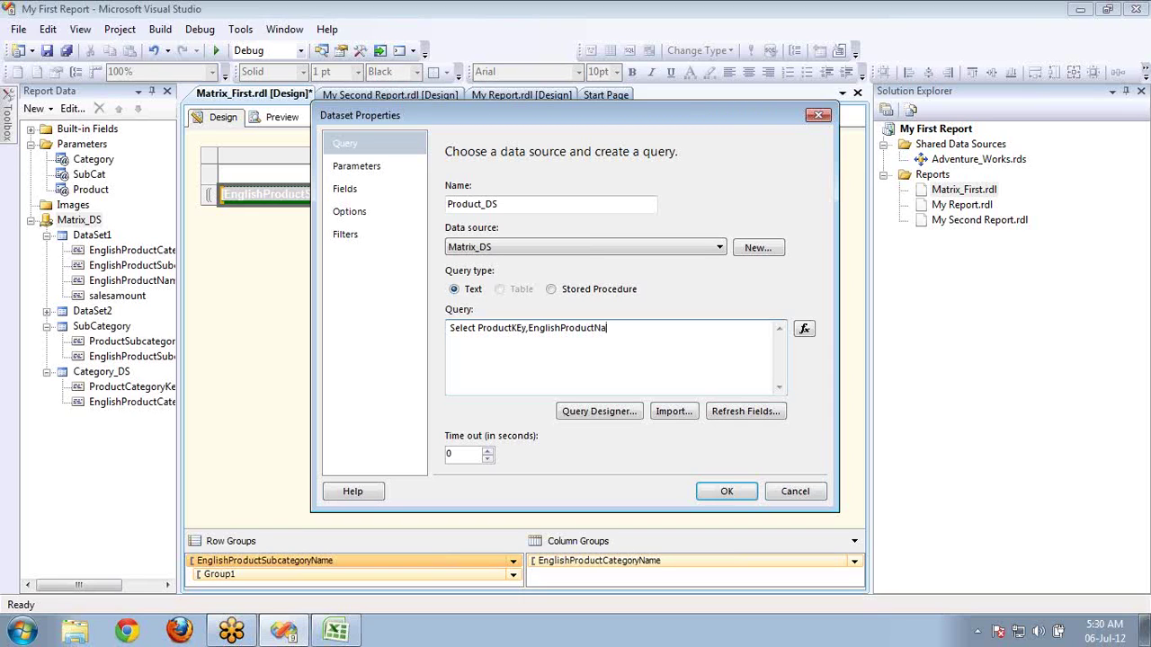
text(me'from )
text(DimProduct )
text(Where D)
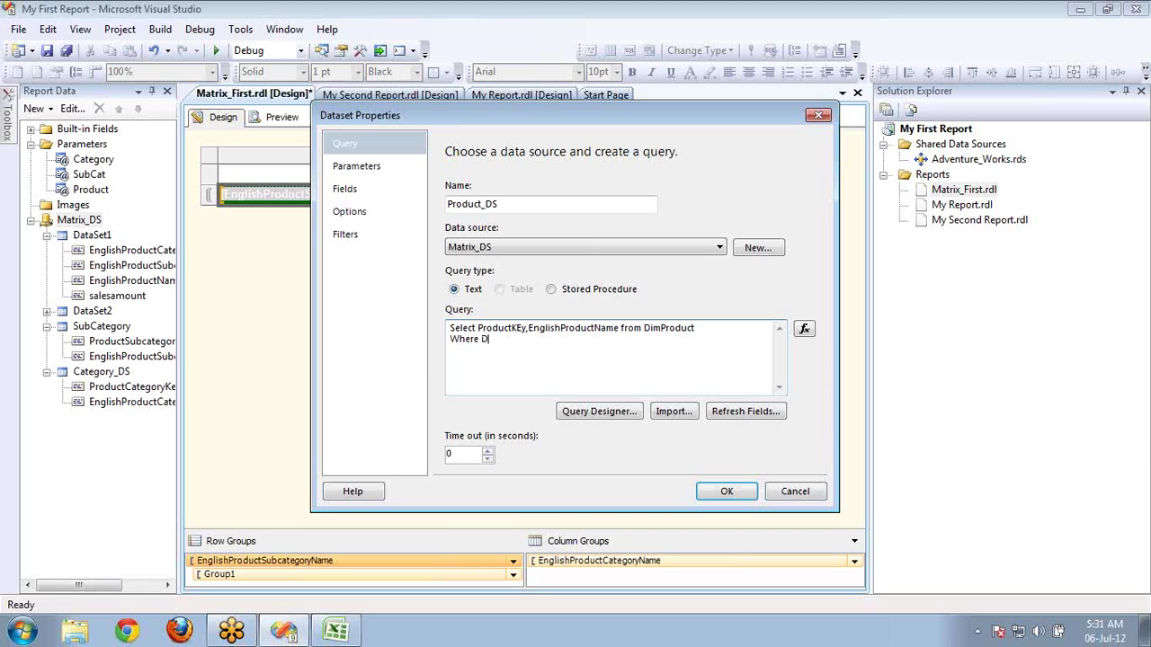
key(BackSpace)
key(BackSpace)
text(ProductSubcategoryKey in)
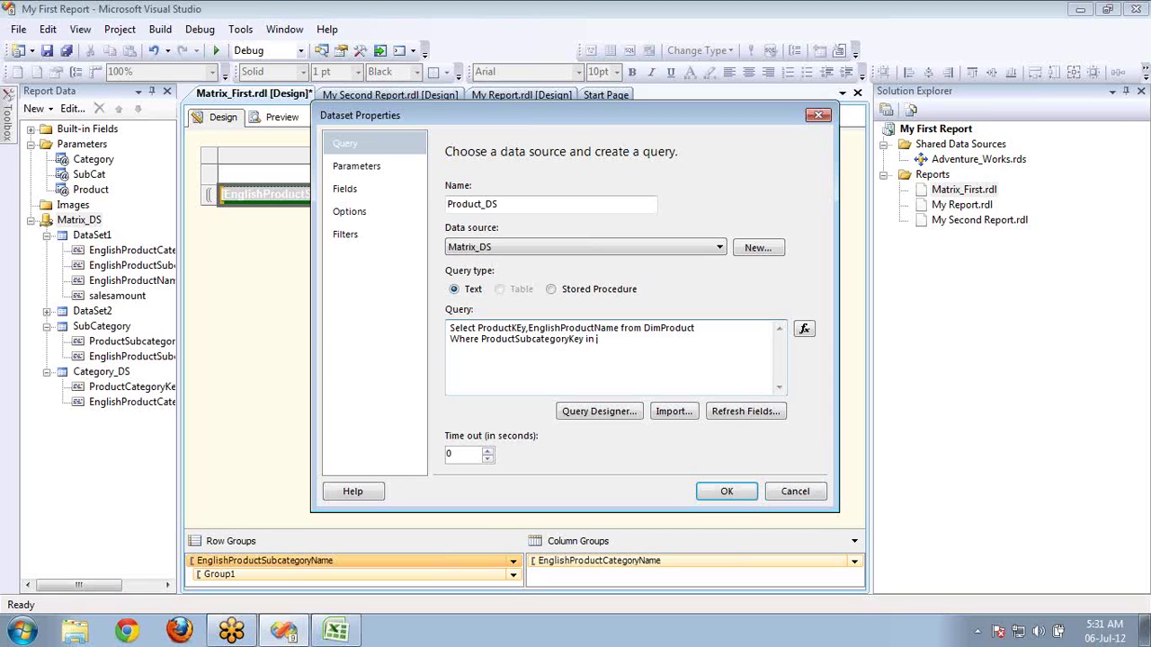
text((@)
text(SubCat) )
- End the Product_DS query with an "Order By EnglishProductName" line, copying the field name from the Select clause
text(Order By)
right_click(701, 362)
key(Escape)
key(Menu)
key(Escape)
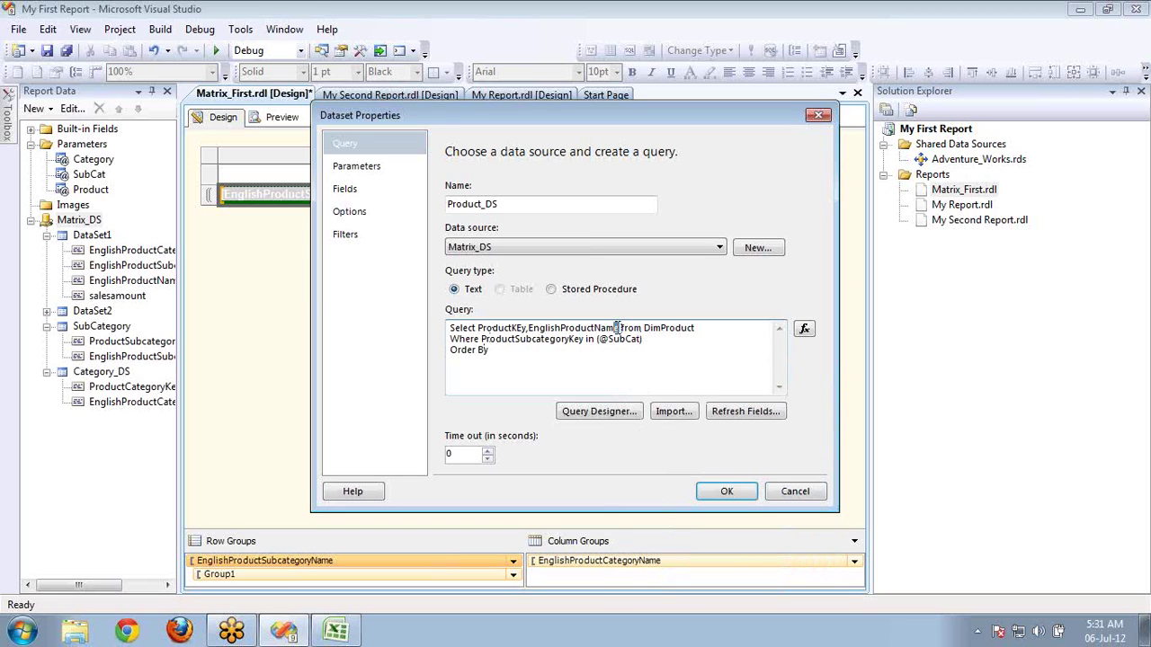
key(shift+Left)
key(shift+Left)
key(shift+Left)
key(shift+Left)
key(shift+Left)
key(shift+Left)
key(shift+Left)
key(shift+Left)
key(shift+Left)
key(shift+Left)
key(shift+Left)
key(shift+Left)
key(shift+Left)
key(shift+Left)
key(shift+Left)
key(shift+Left)
key(shift+Left)
key(shift+Left)
key(ctrl+c)
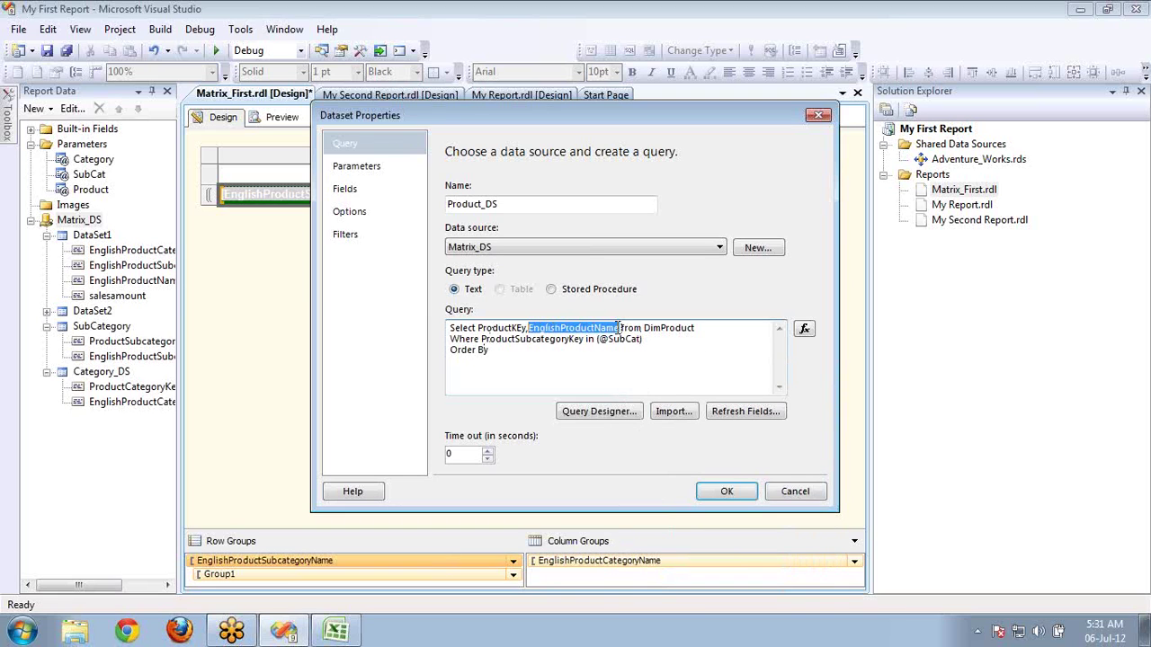
key(ctrl+End)
key(ctrl+v)
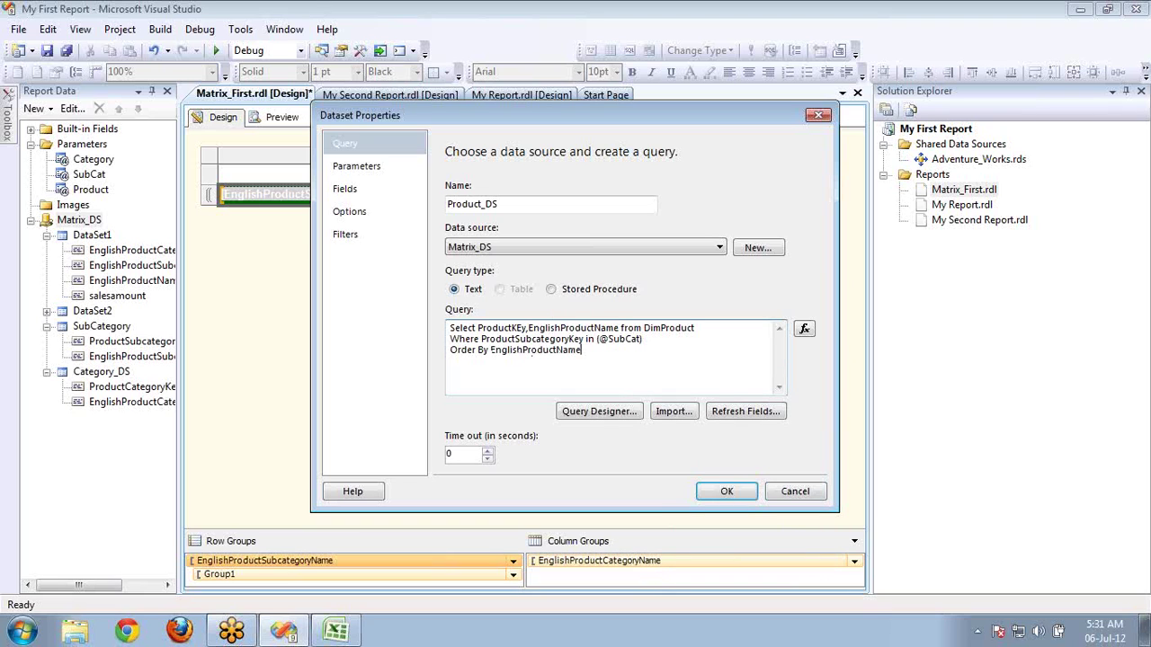
click(374, 168)
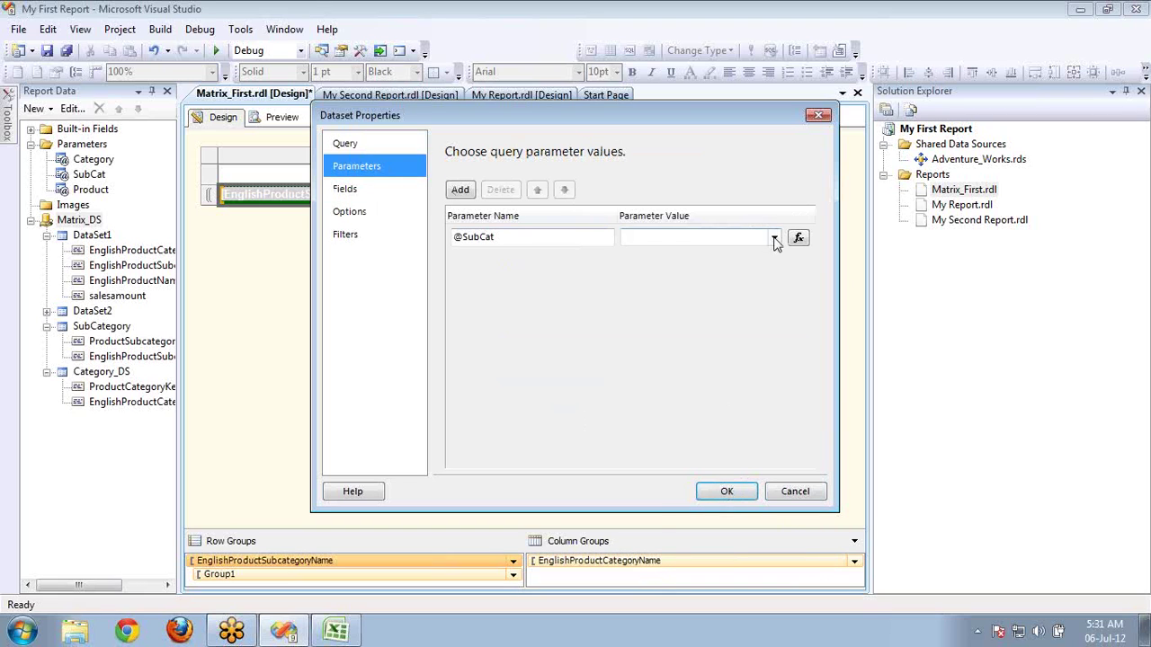
click(774, 237)
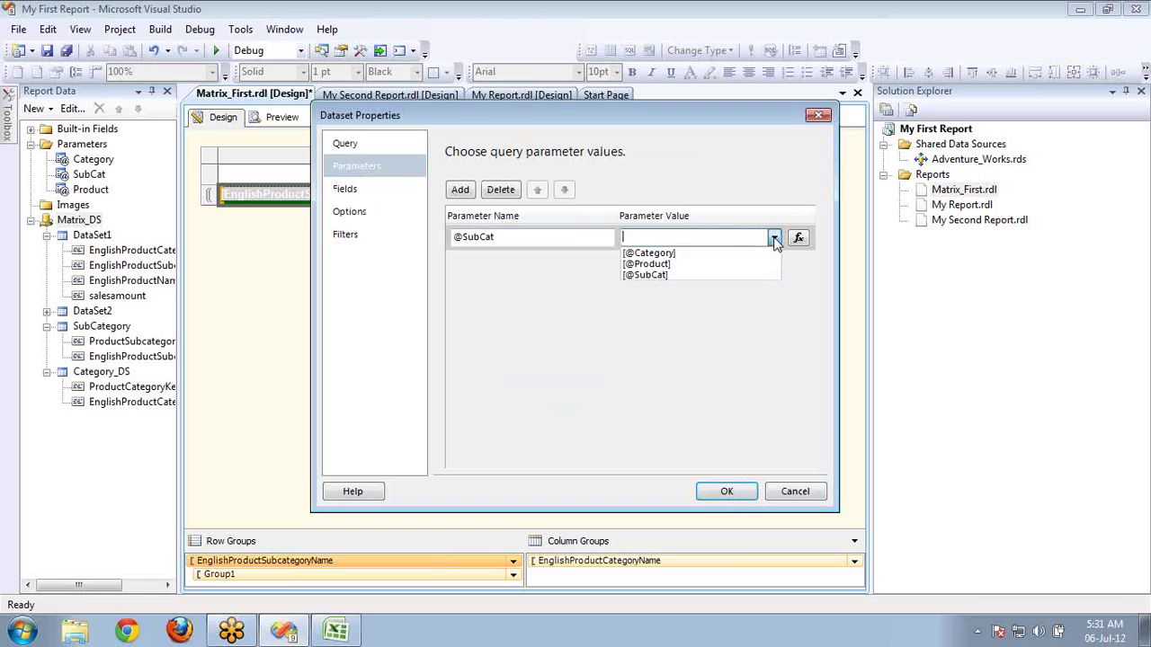
click(654, 275)
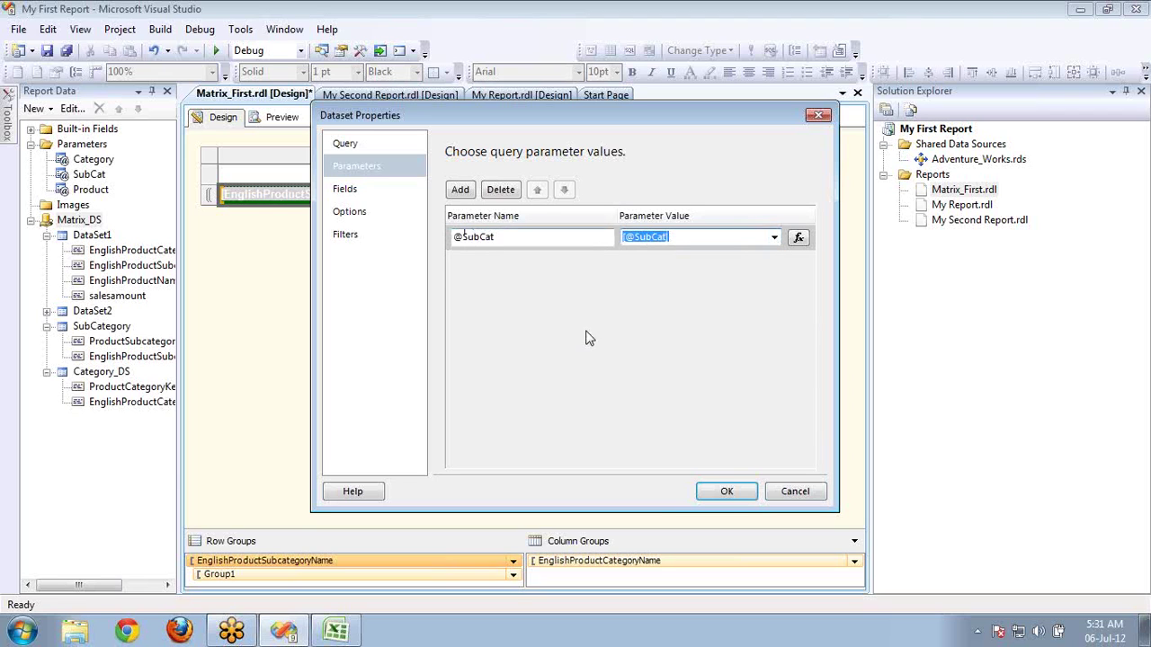
click(728, 494)
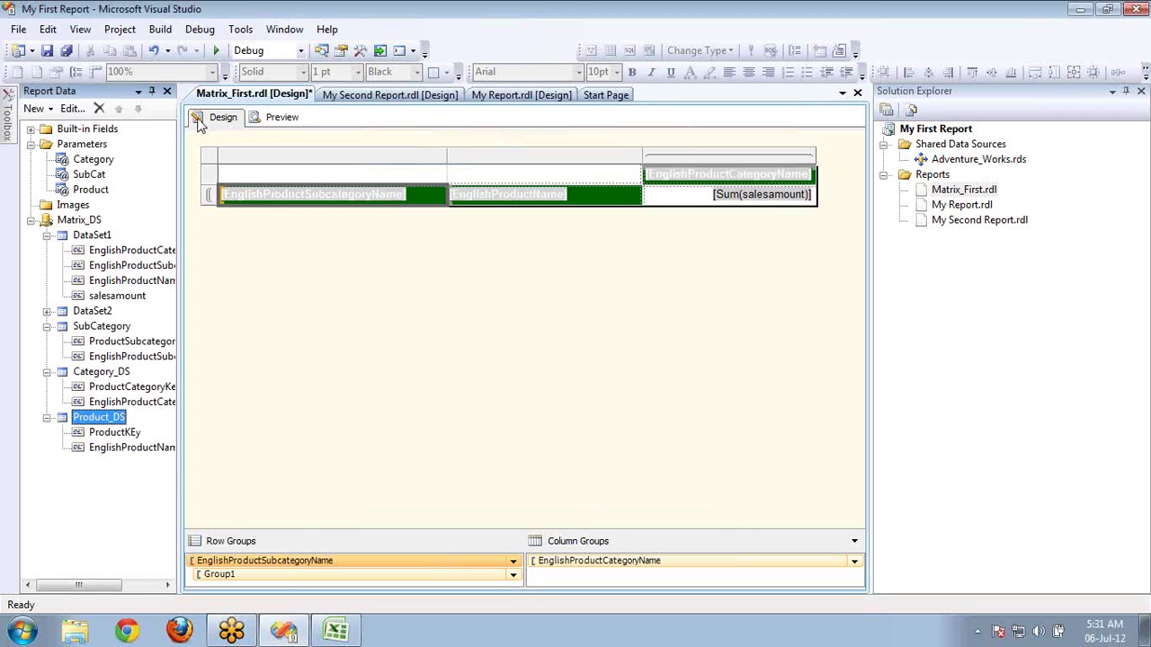
- Fill the Product parameter's available values from Product_DS, with ProductKEy as value field and EnglishProductName as label field
click(90, 190)
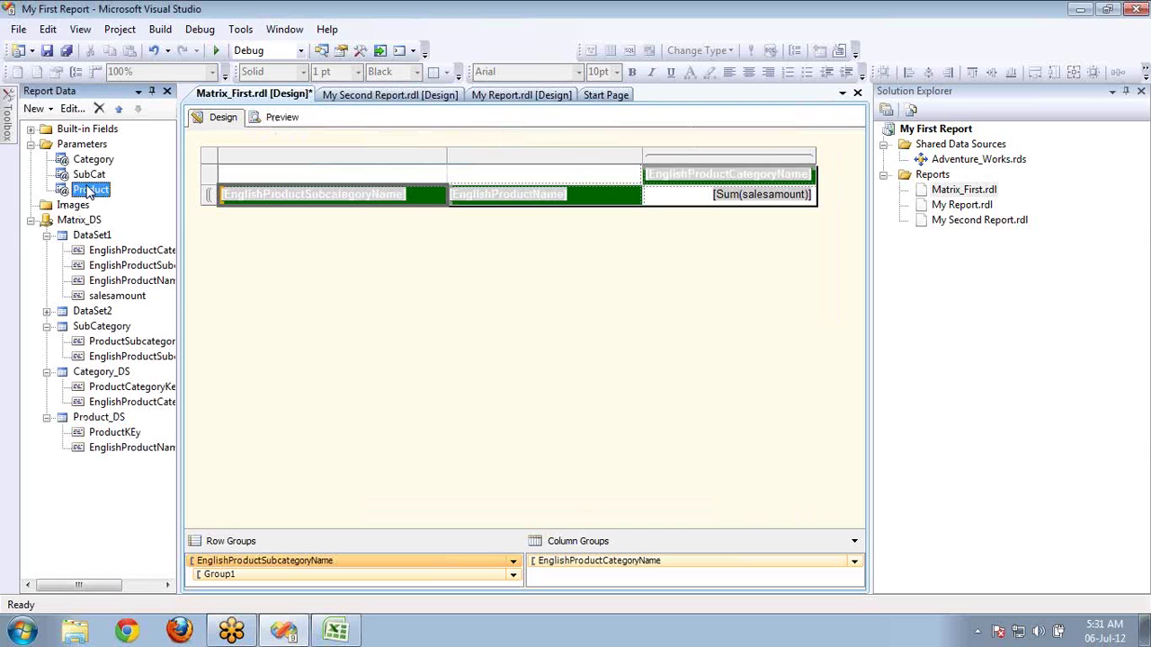
double_click(90, 189)
click(386, 170)
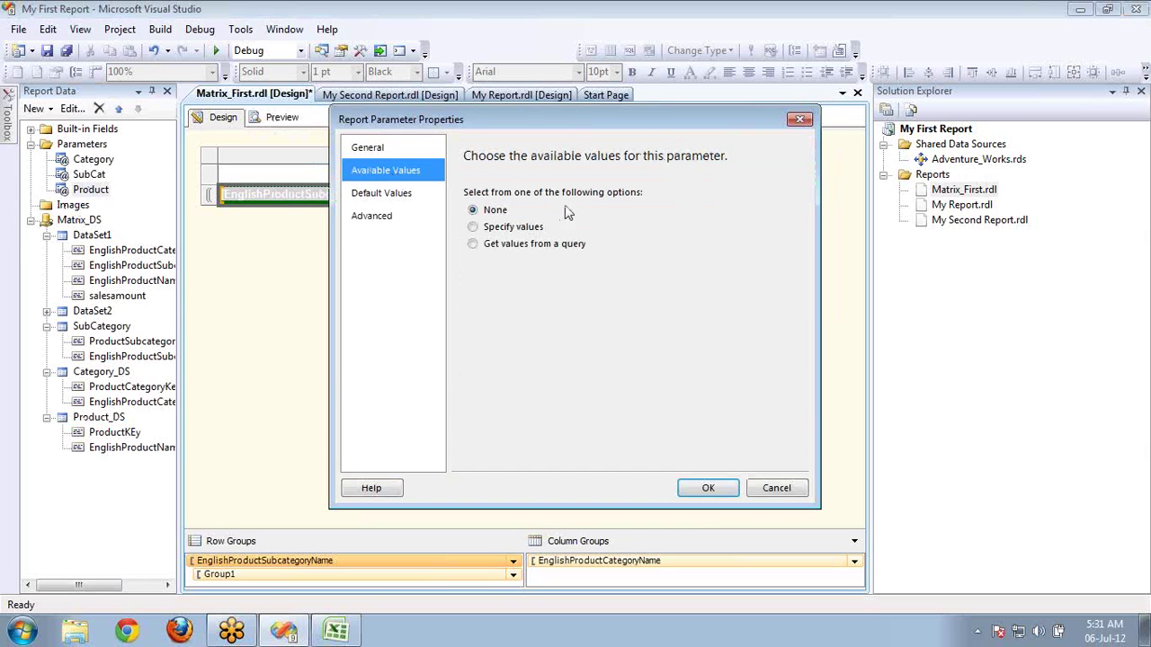
click(532, 245)
click(556, 304)
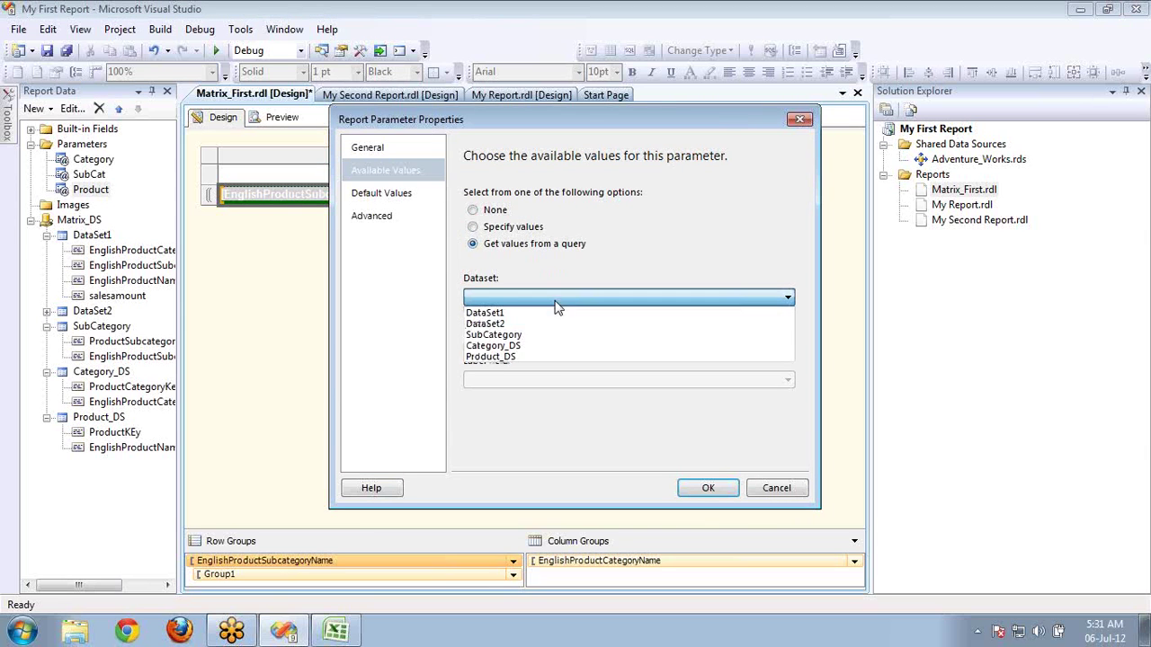
click(518, 357)
click(547, 339)
click(547, 354)
click(554, 379)
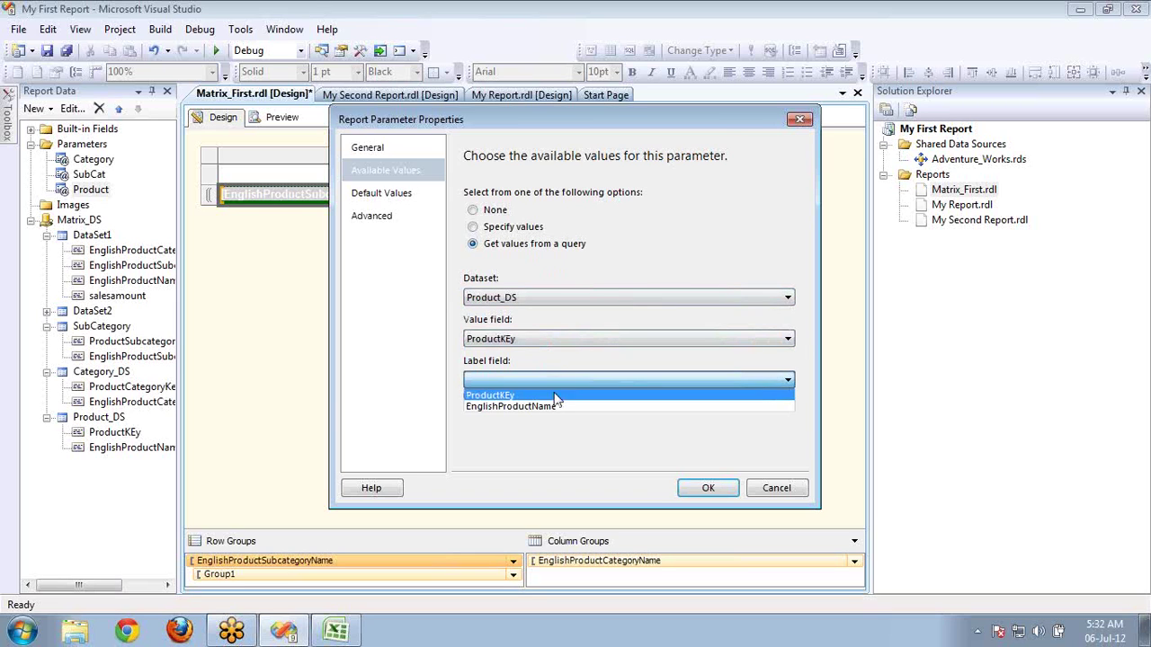
click(557, 407)
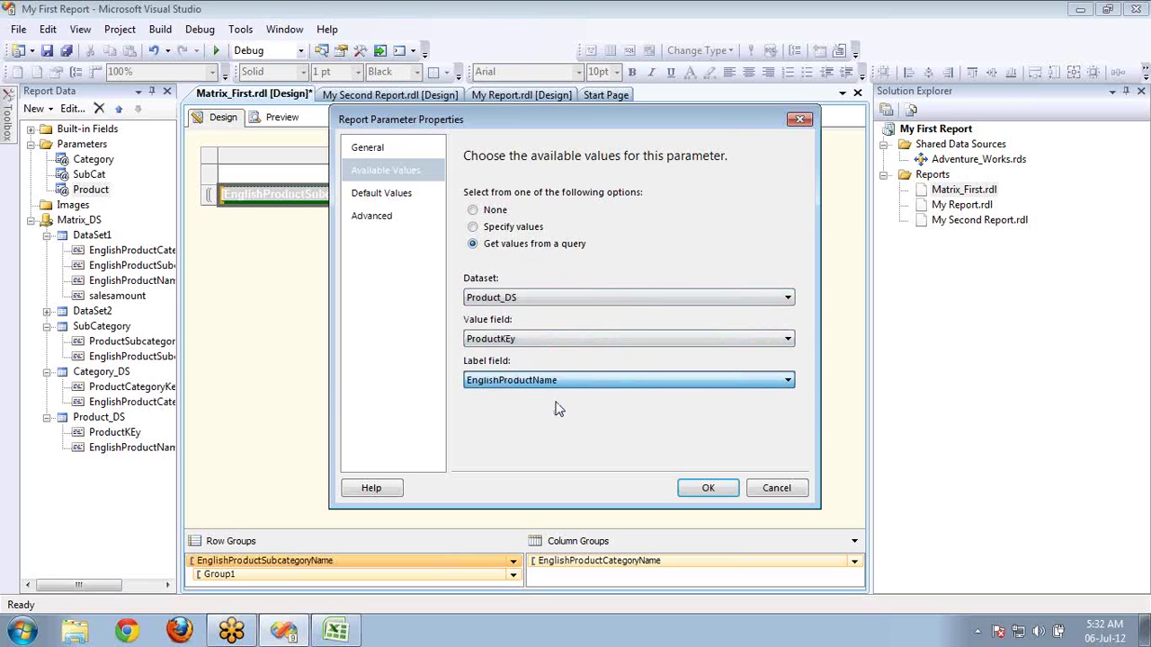
click(707, 487)
click(91, 235)
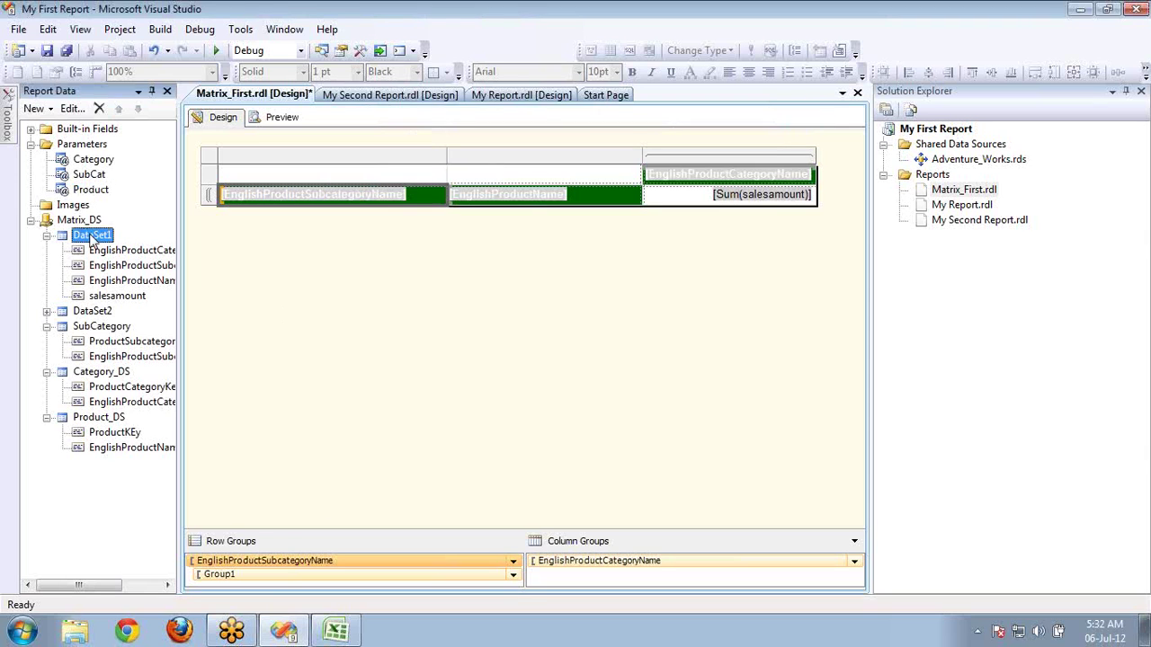
double_click(91, 235)
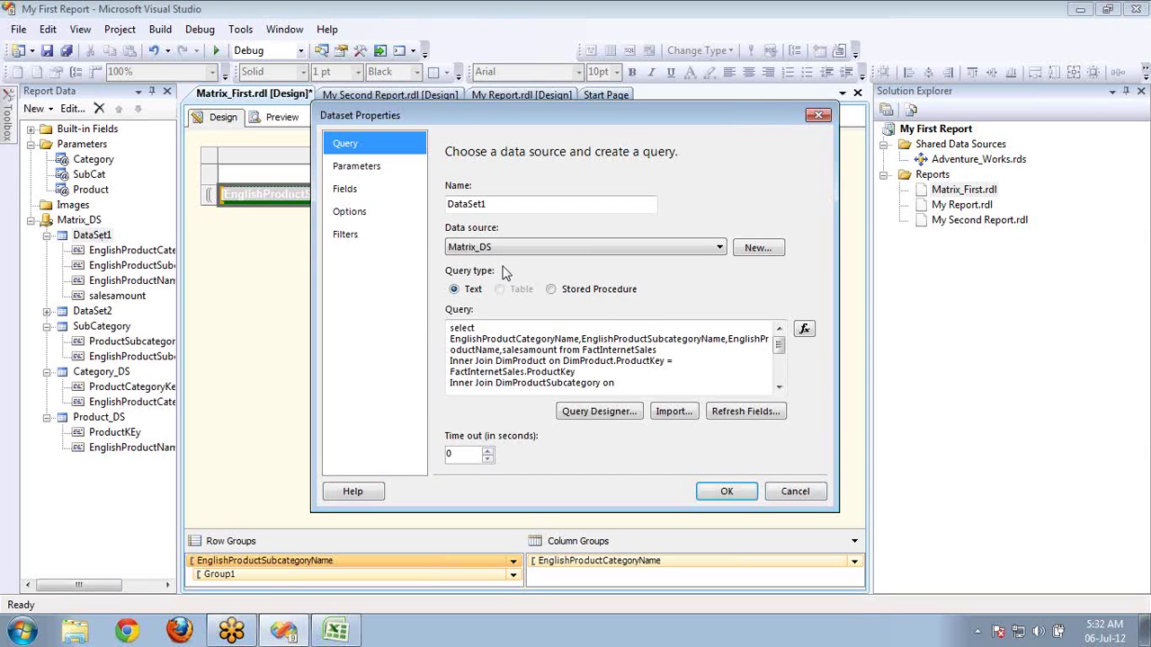
click(561, 372)
key(ctrl+End)
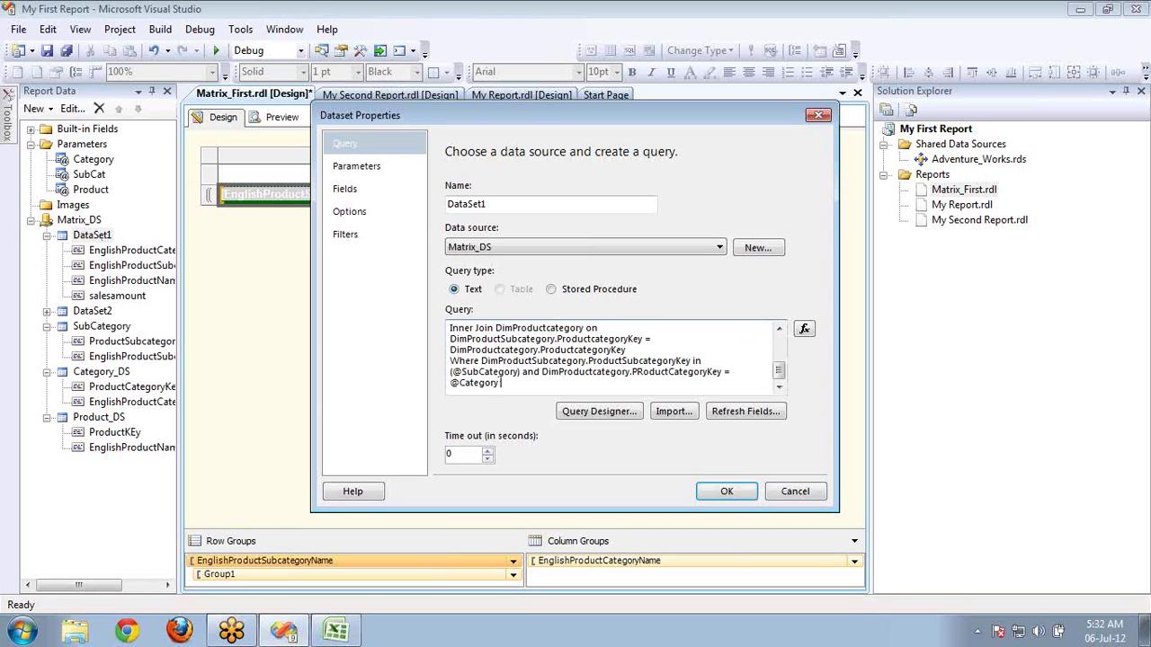
text(and ProductKey in (@Product)
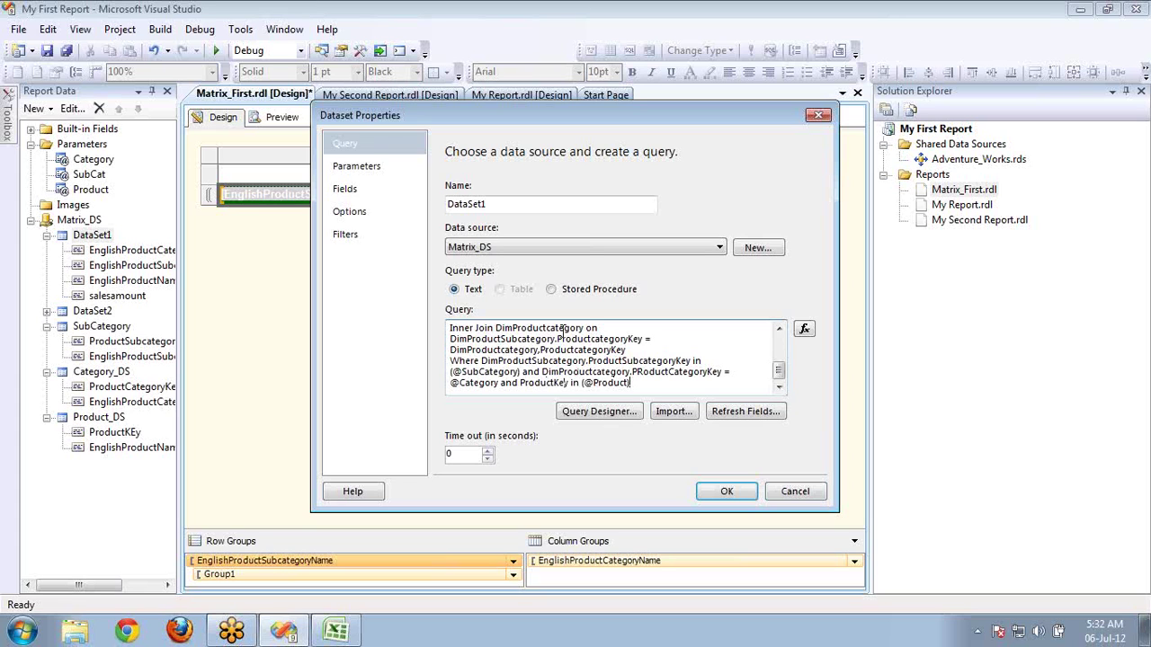
click(391, 169)
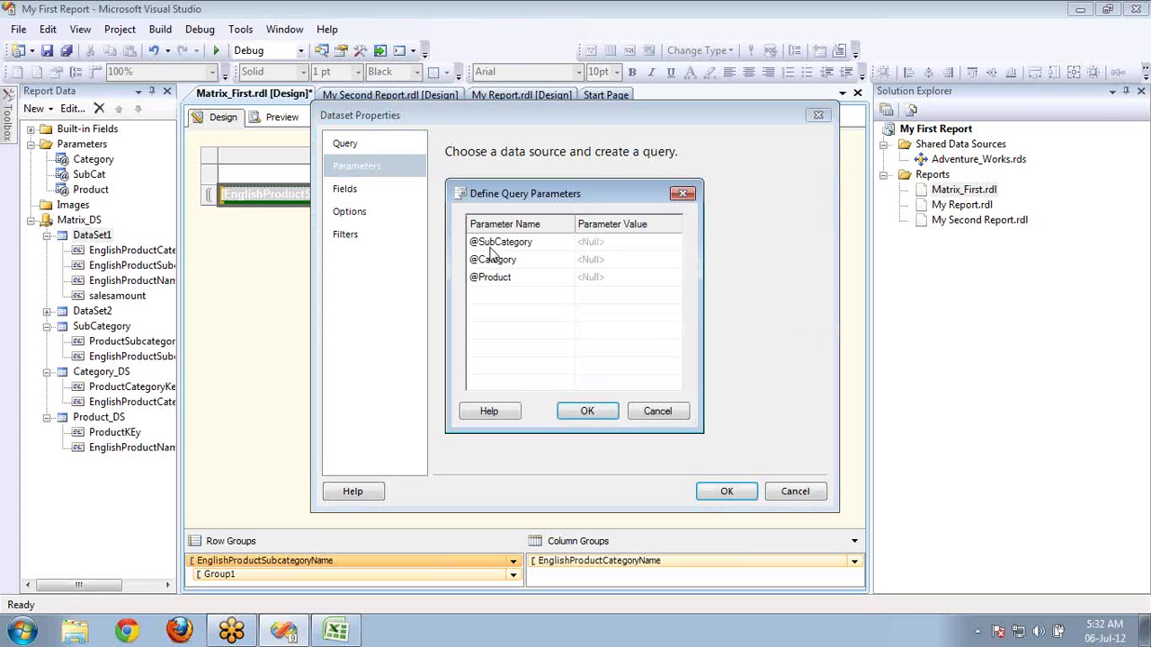
click(642, 411)
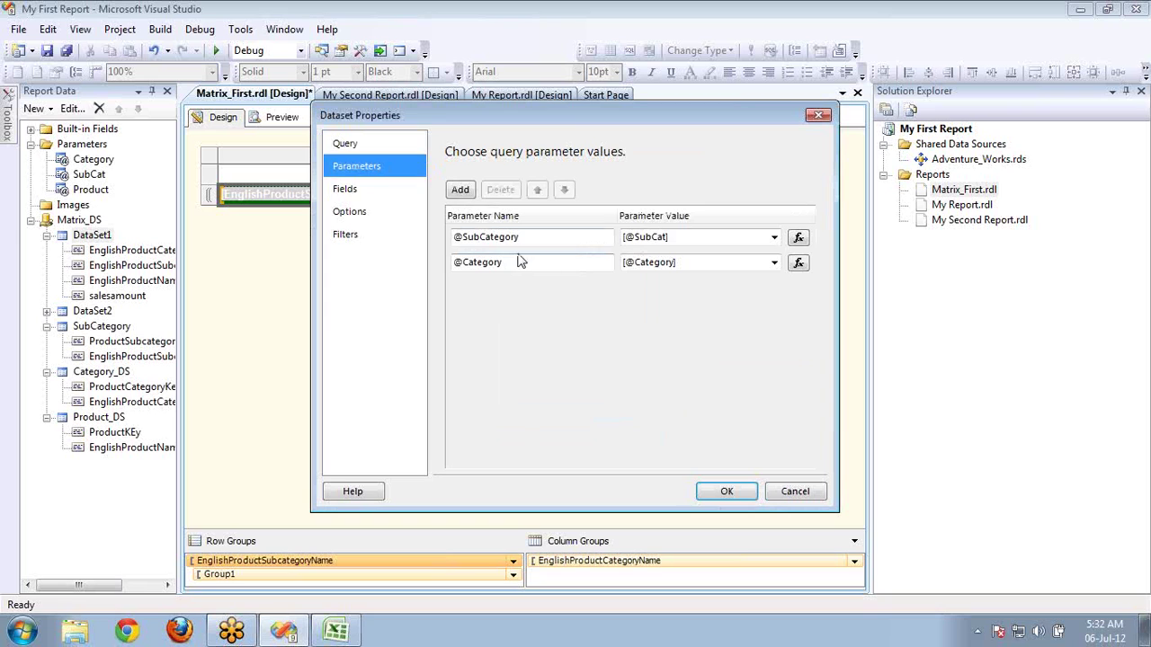
click(460, 189)
text(@Product)
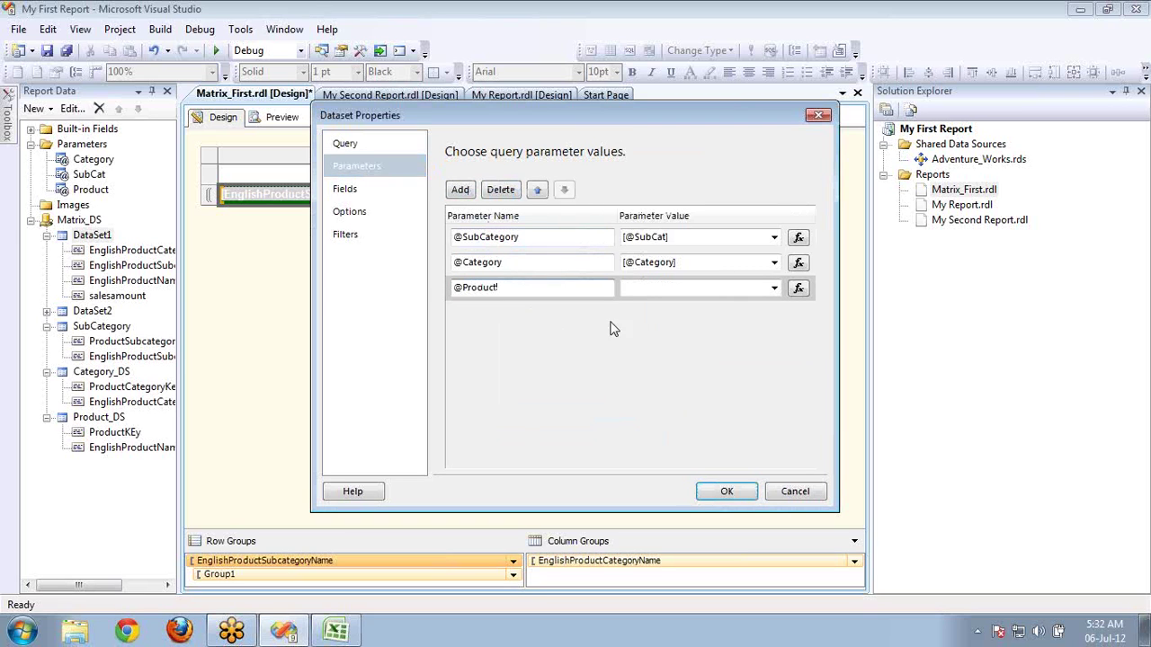
click(773, 288)
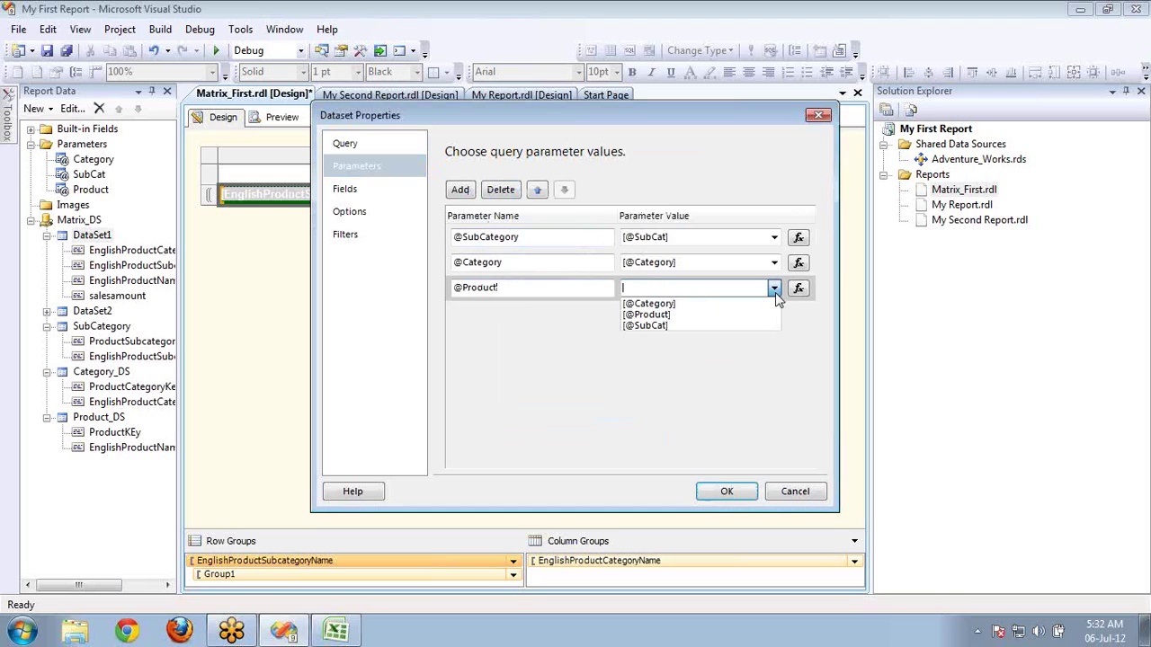
click(710, 315)
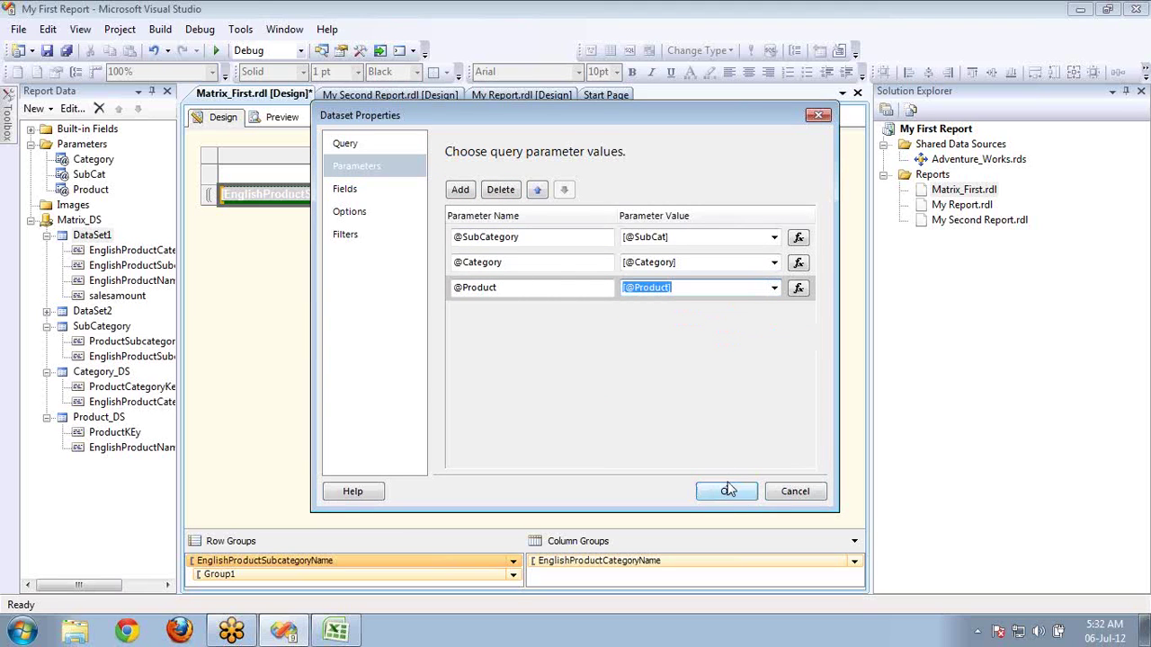
click(729, 490)
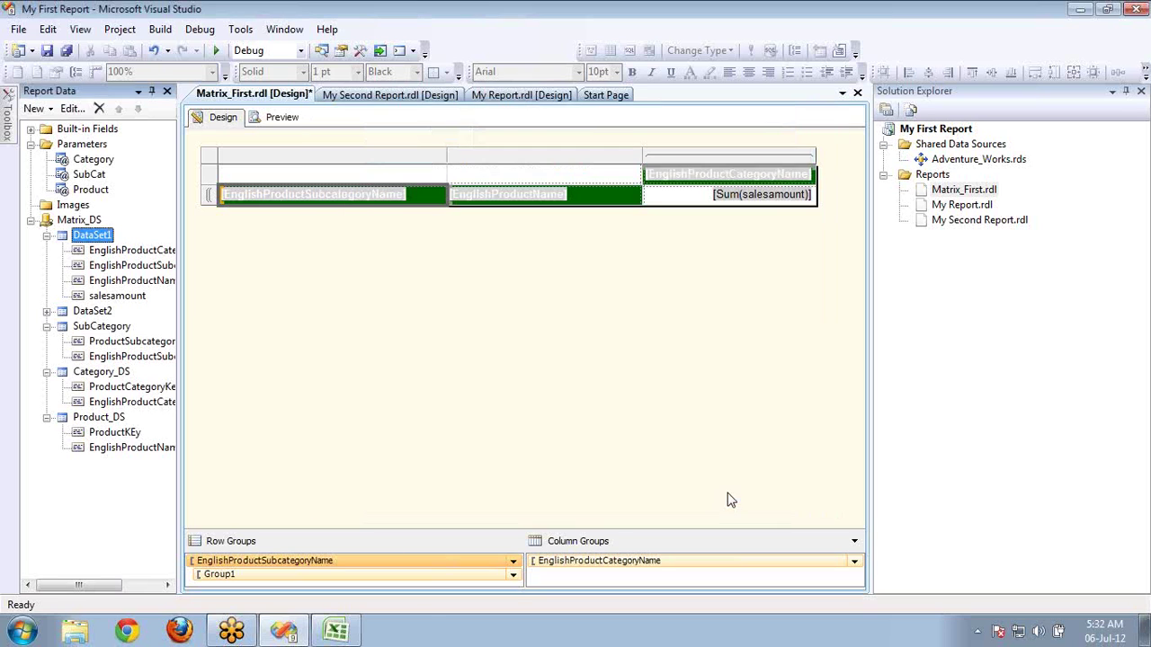
- Preview the report with Category Clothing and the sub categories Bib-Shorts, Caps and Gloves
click(281, 117)
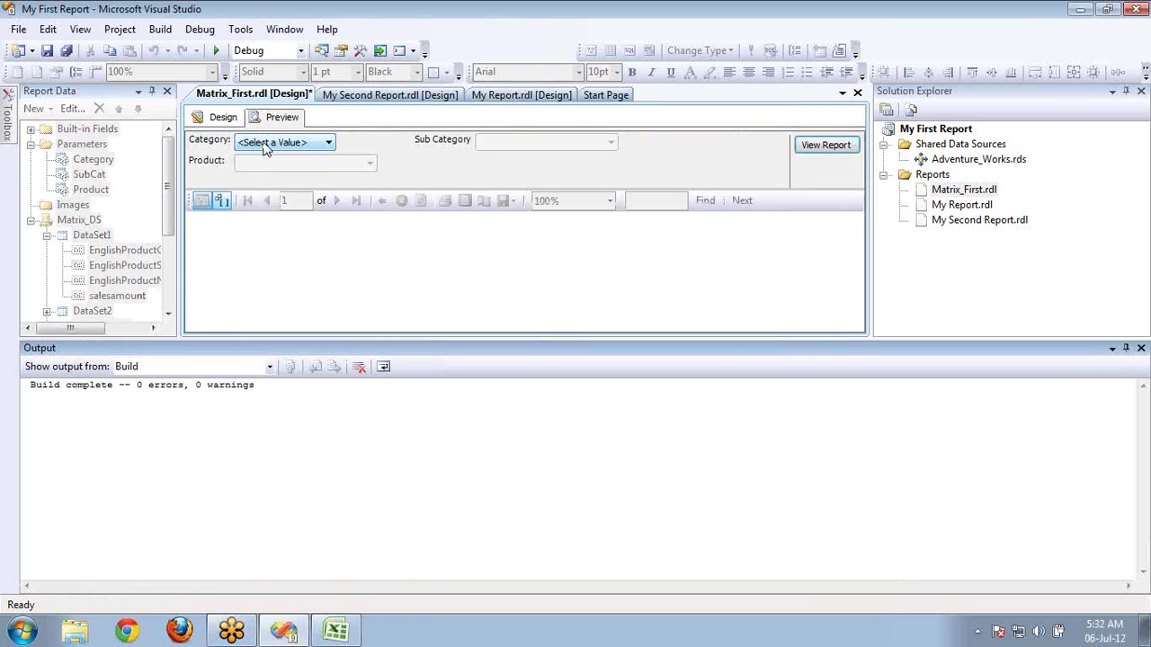
click(265, 146)
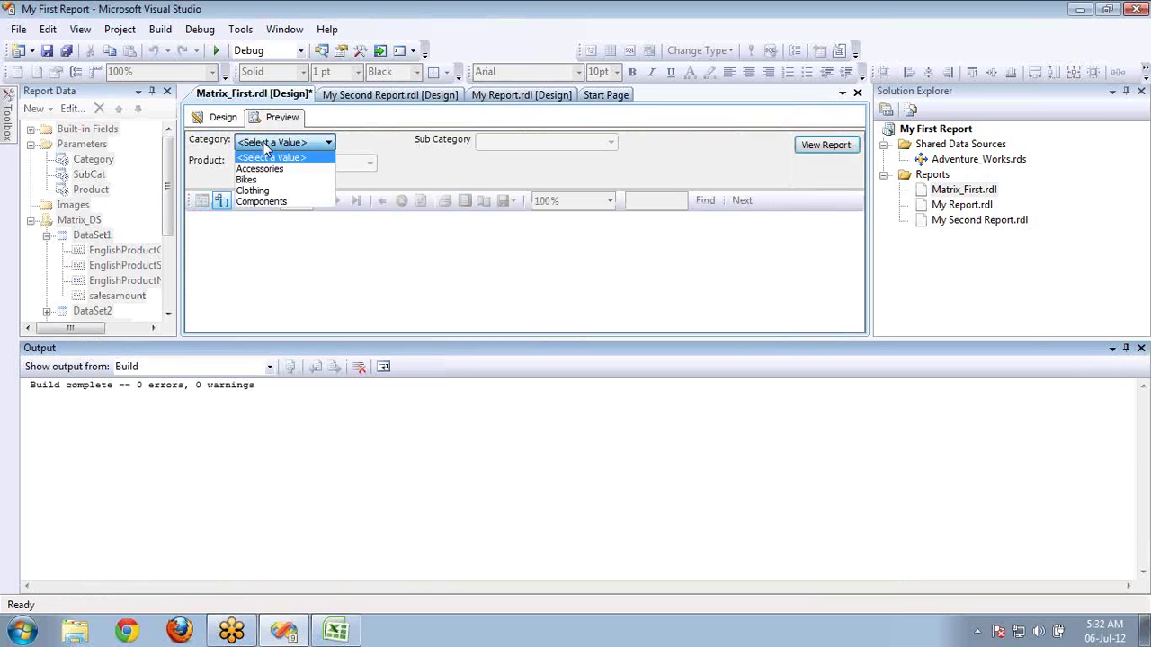
click(266, 191)
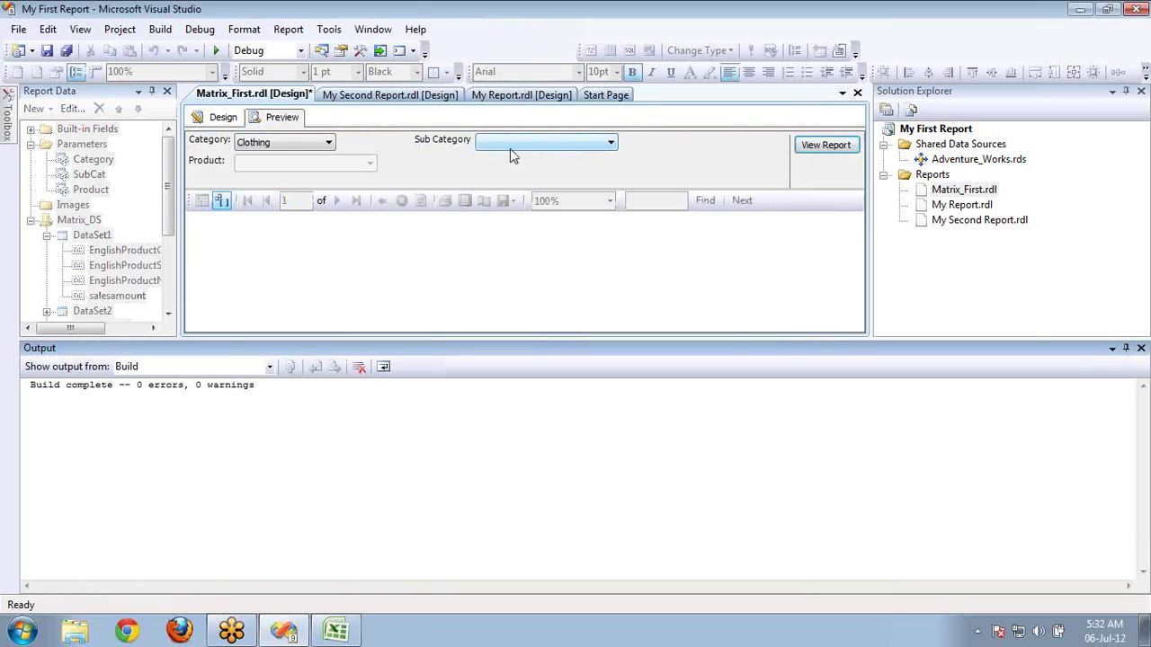
click(510, 148)
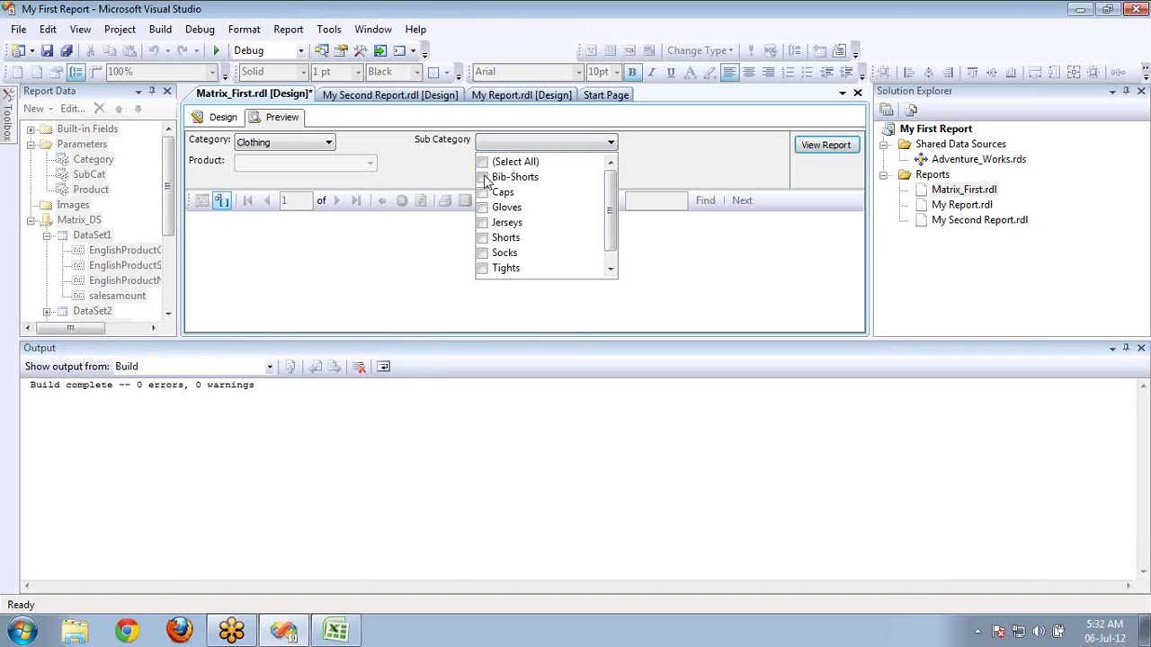
click(484, 179)
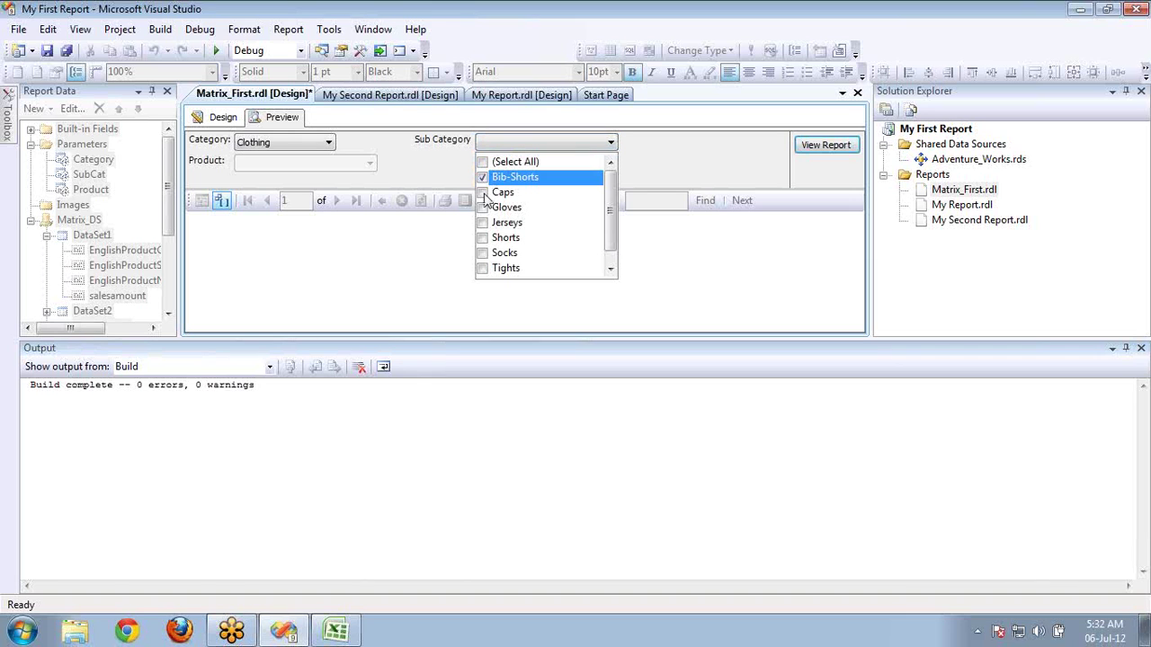
click(484, 193)
click(483, 207)
click(662, 169)
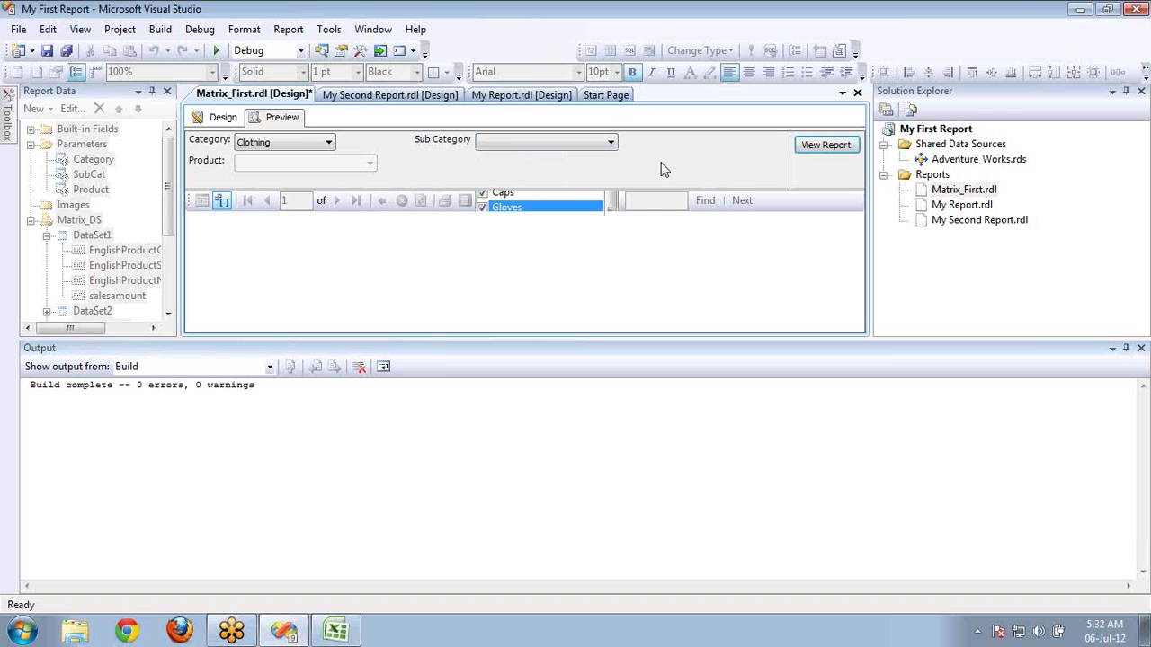
- Close the Output pane and examine the Product choices offered for the selected sub categories
click(369, 163)
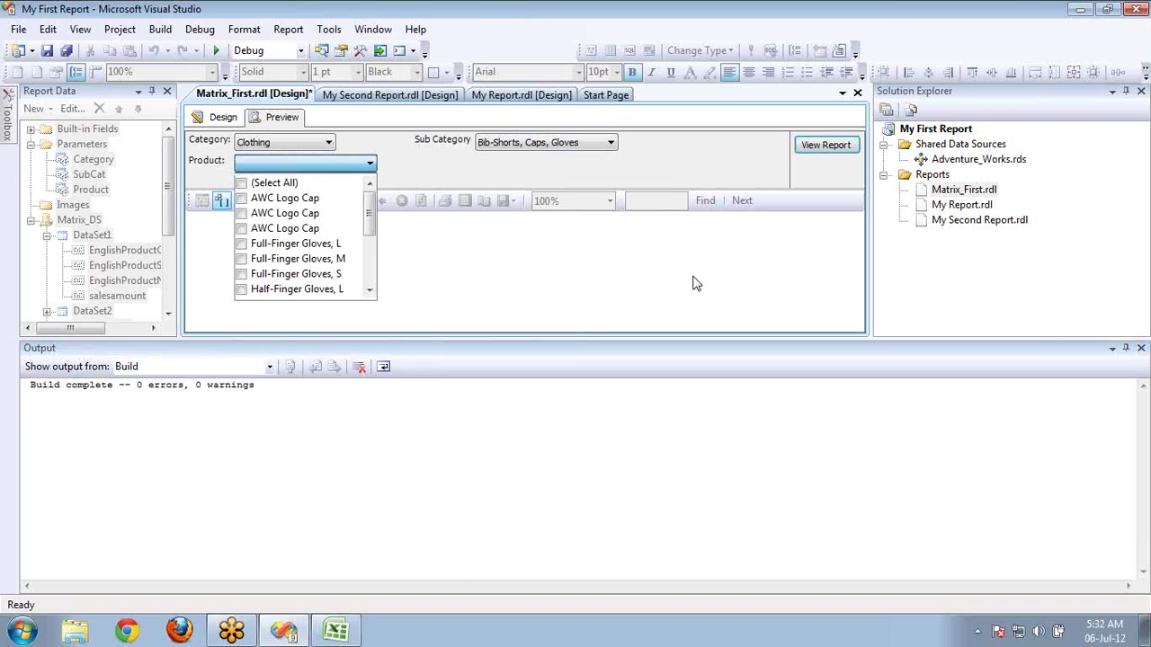
click(1142, 349)
click(1142, 349)
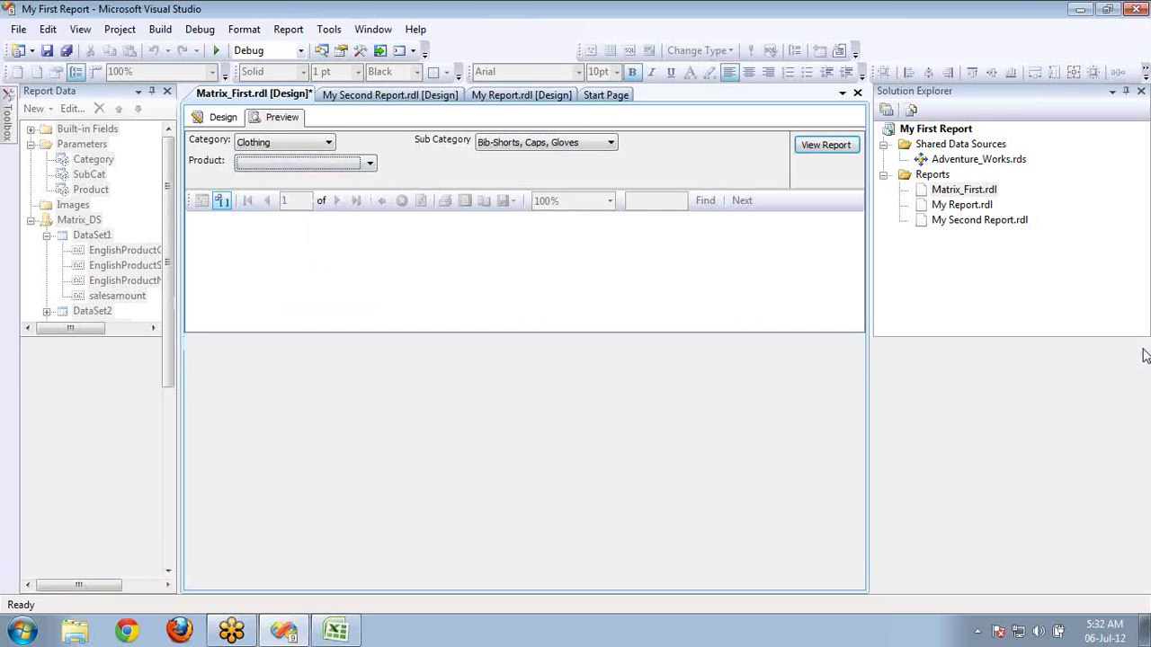
click(352, 166)
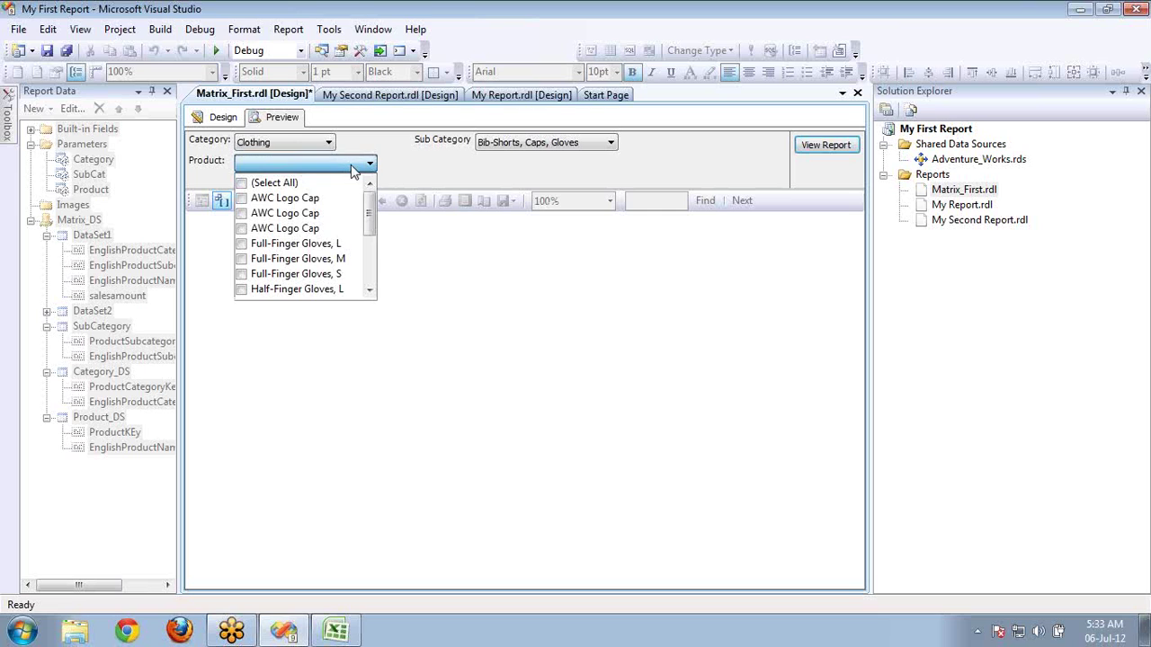
click(370, 214)
mouse_move(370, 214)
mouse_down()
mouse_move(374, 295)
mouse_move(369, 206)
mouse_up()
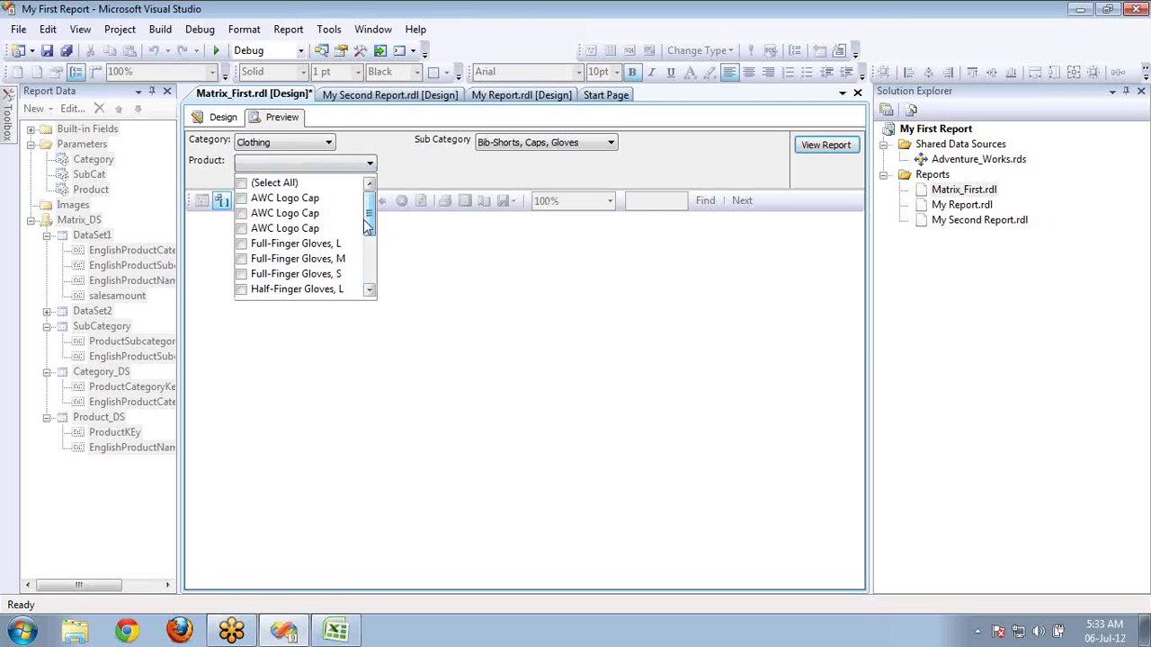
- Remove Caps and Bib-Shorts from the Sub Category selection, leaving only Gloves
click(532, 149)
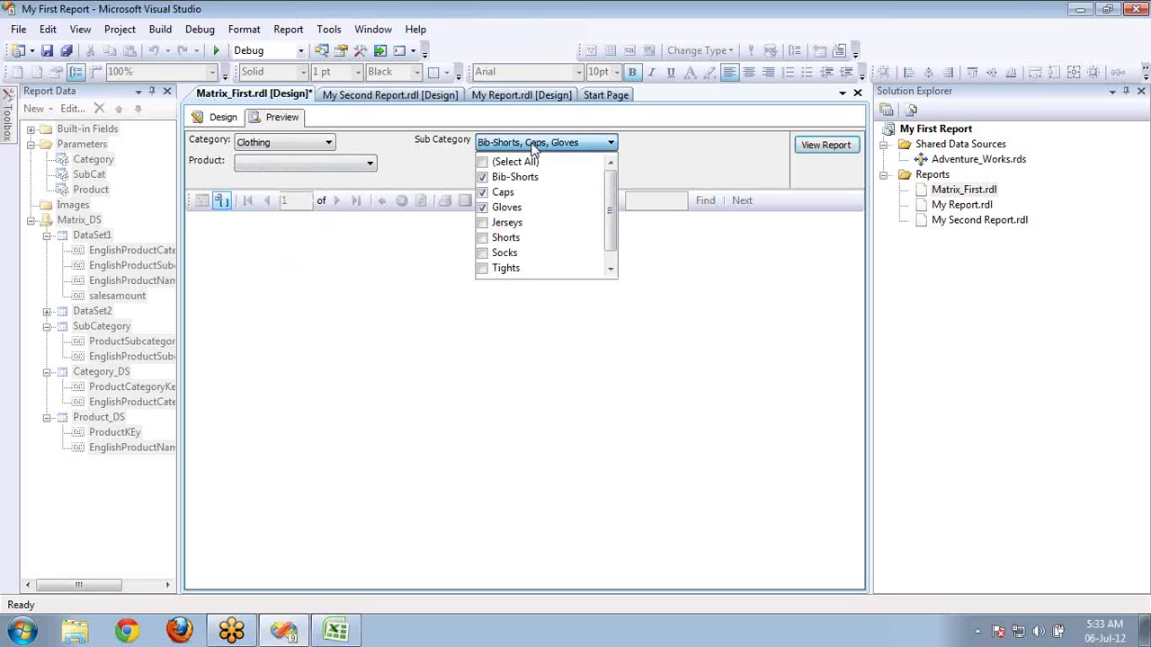
click(483, 193)
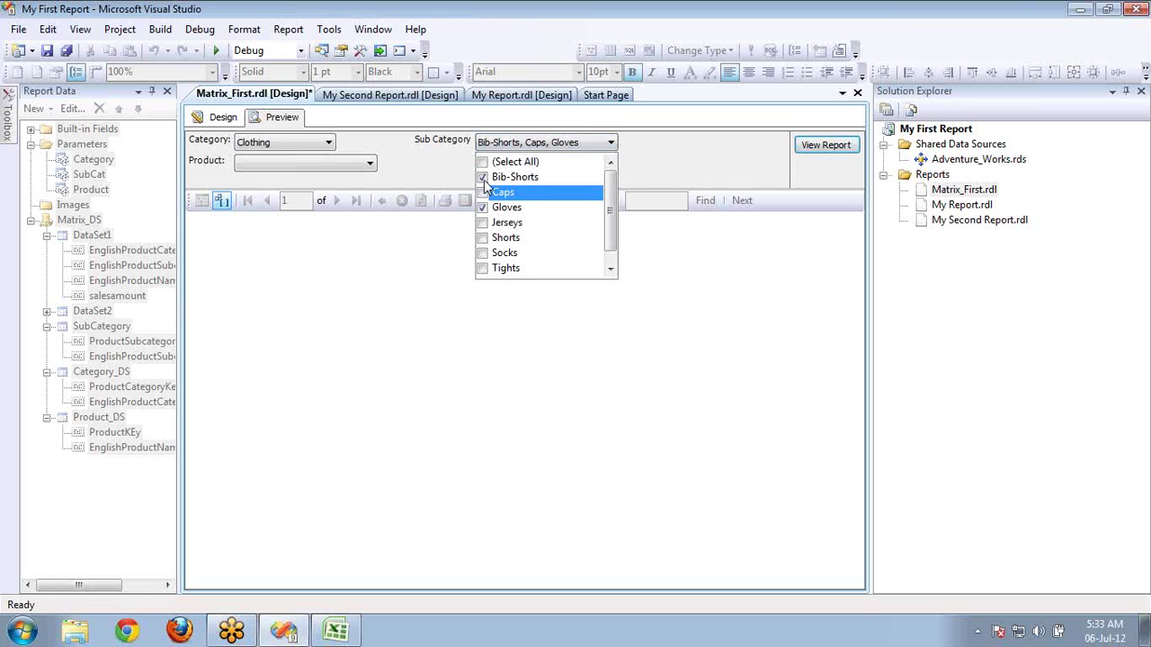
click(482, 177)
click(692, 160)
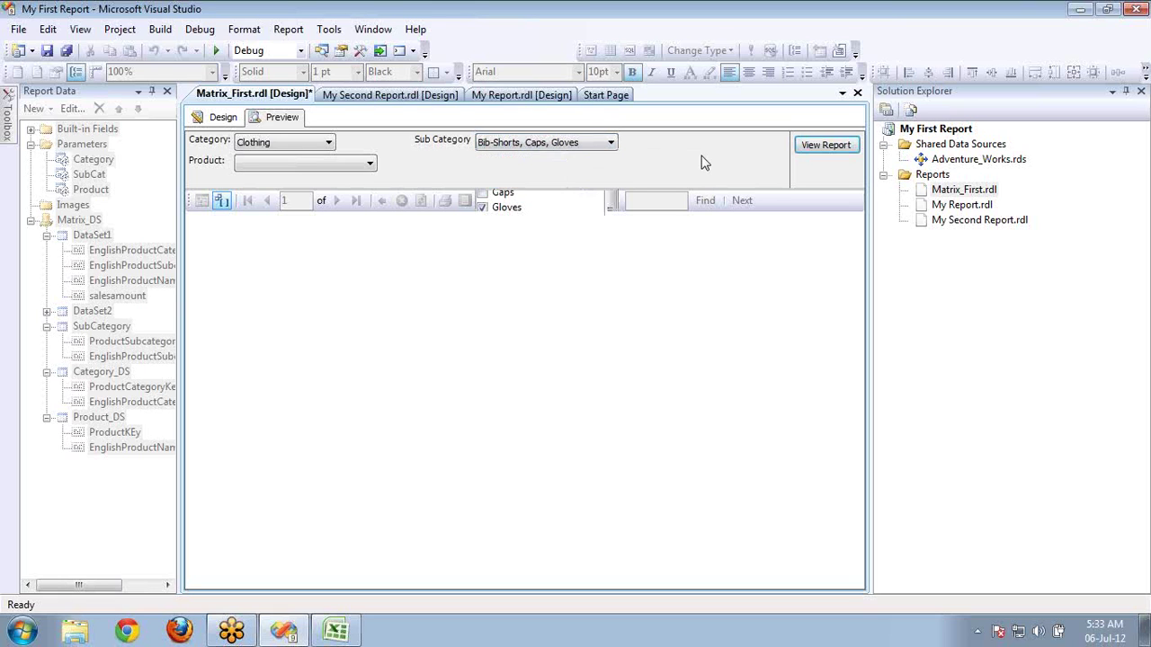
- Choose the products Full-Finger Gloves, L and the second Half-Finger Gloves, L, and run the report
click(367, 164)
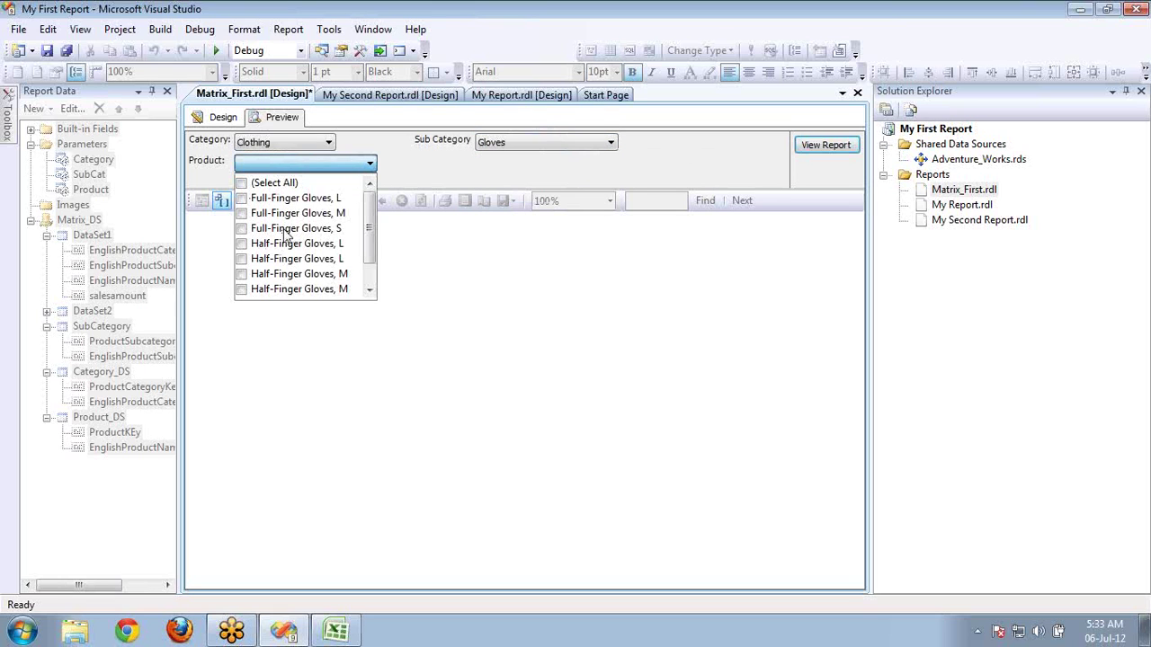
click(244, 199)
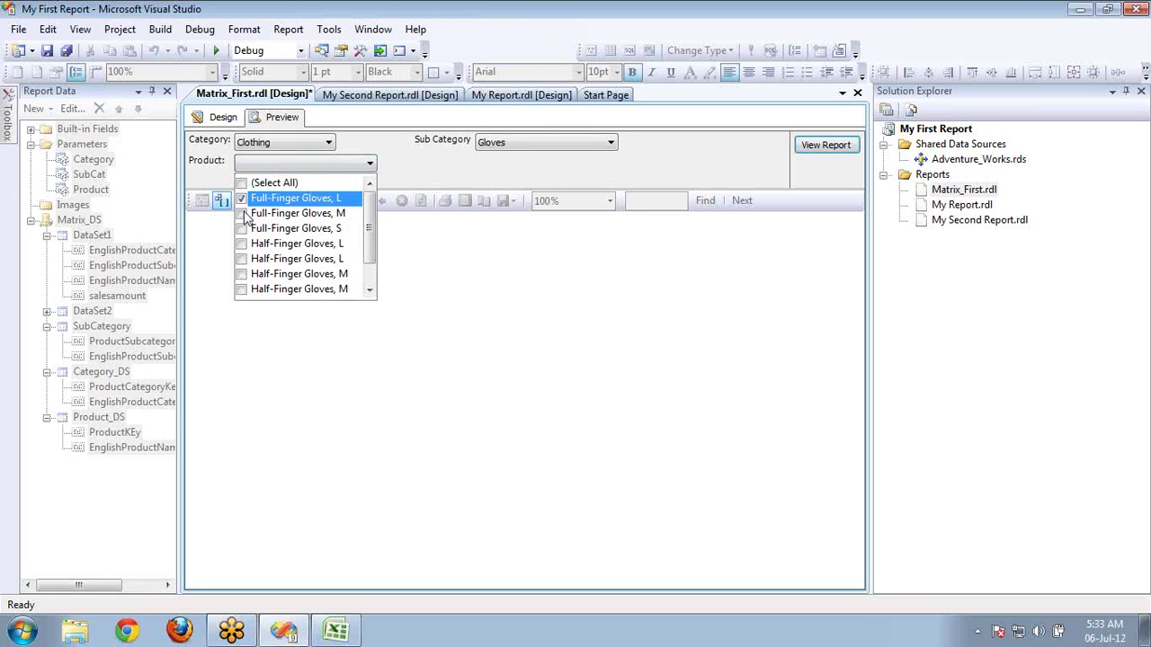
click(241, 259)
scroll(367, 280, down, 1)
scroll(368, 284, down, 1)
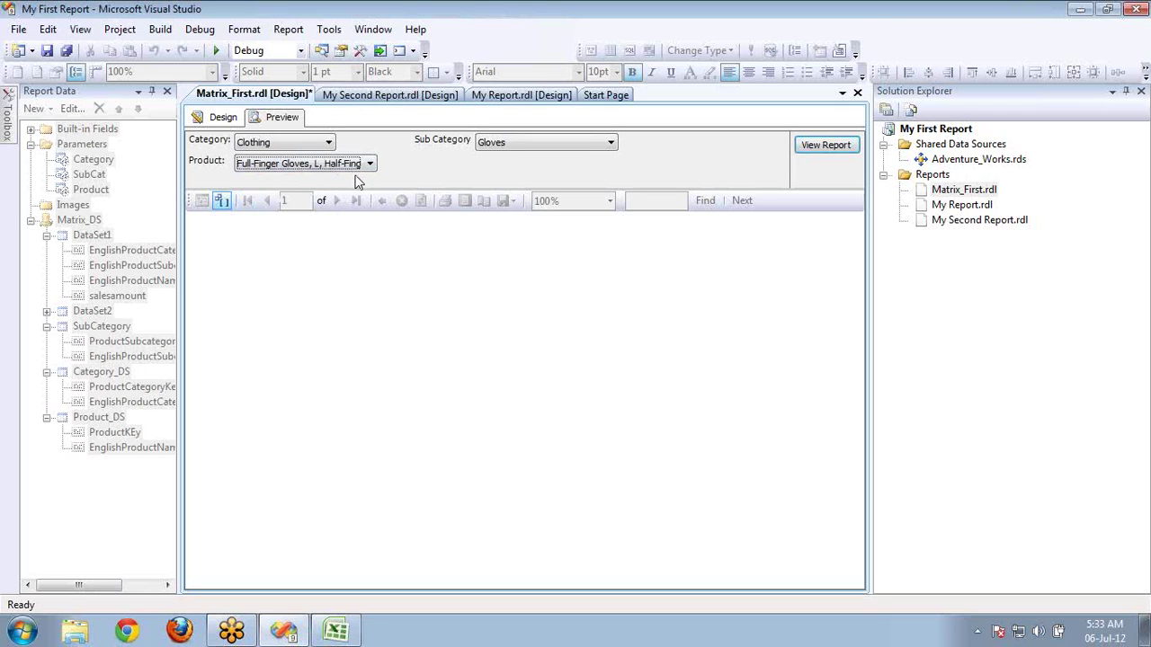
click(843, 149)
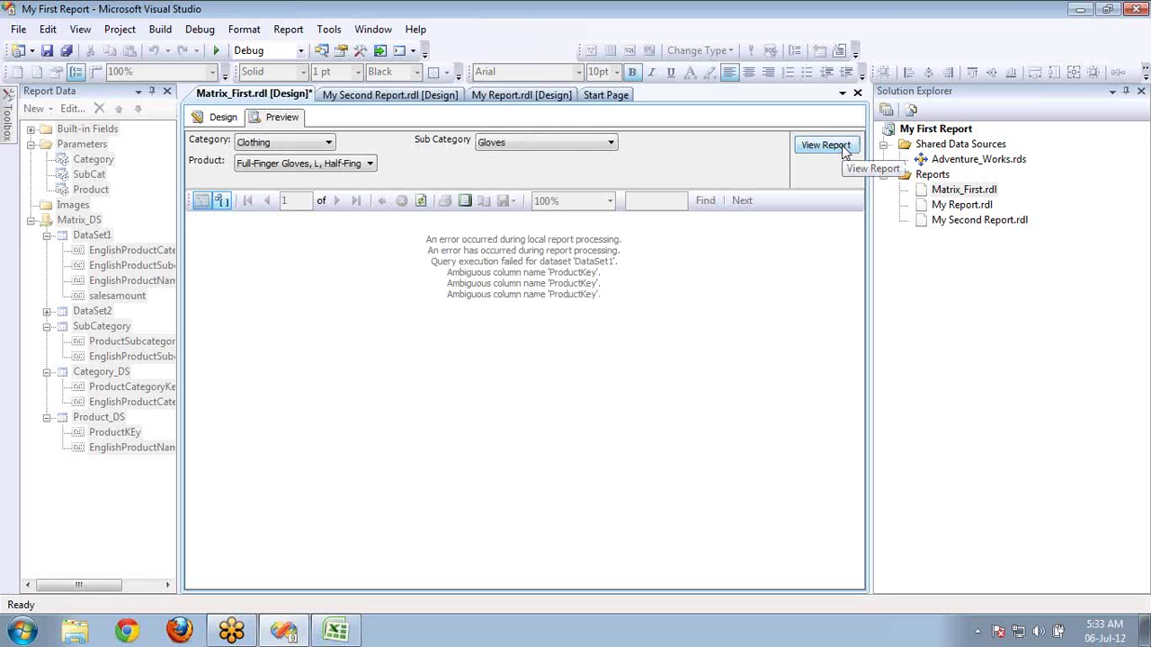
- Qualify ProductKey with the Dimproduct table name in the last Where condition of the DataSet1 query, and save the dataset
click(217, 117)
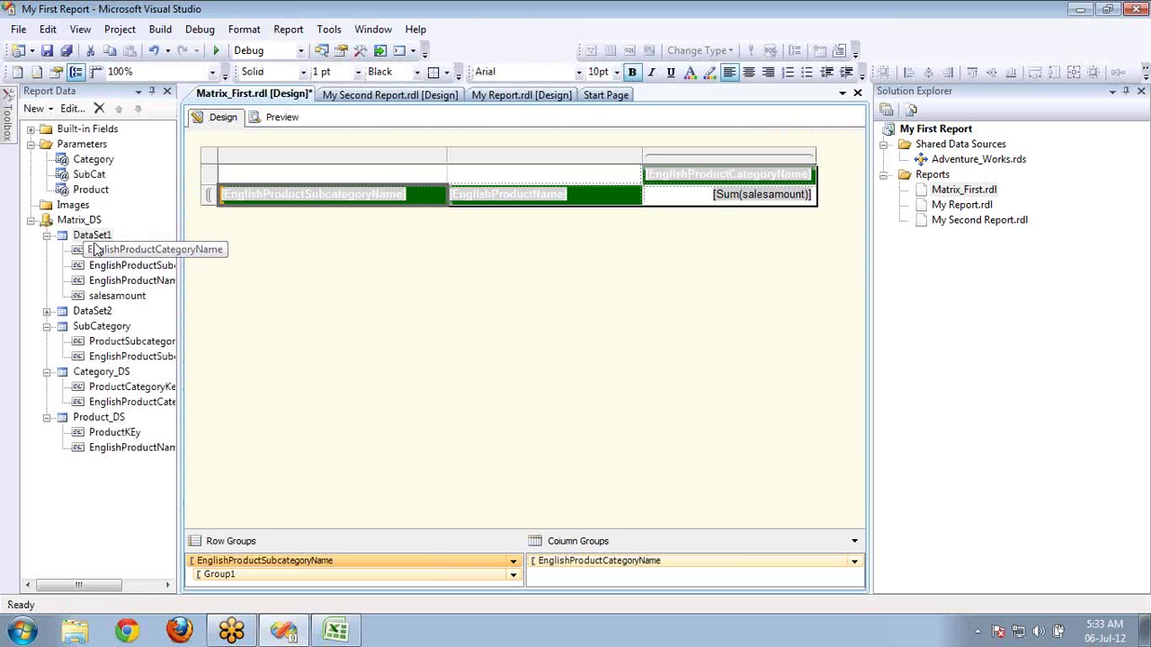
click(93, 238)
double_click(93, 238)
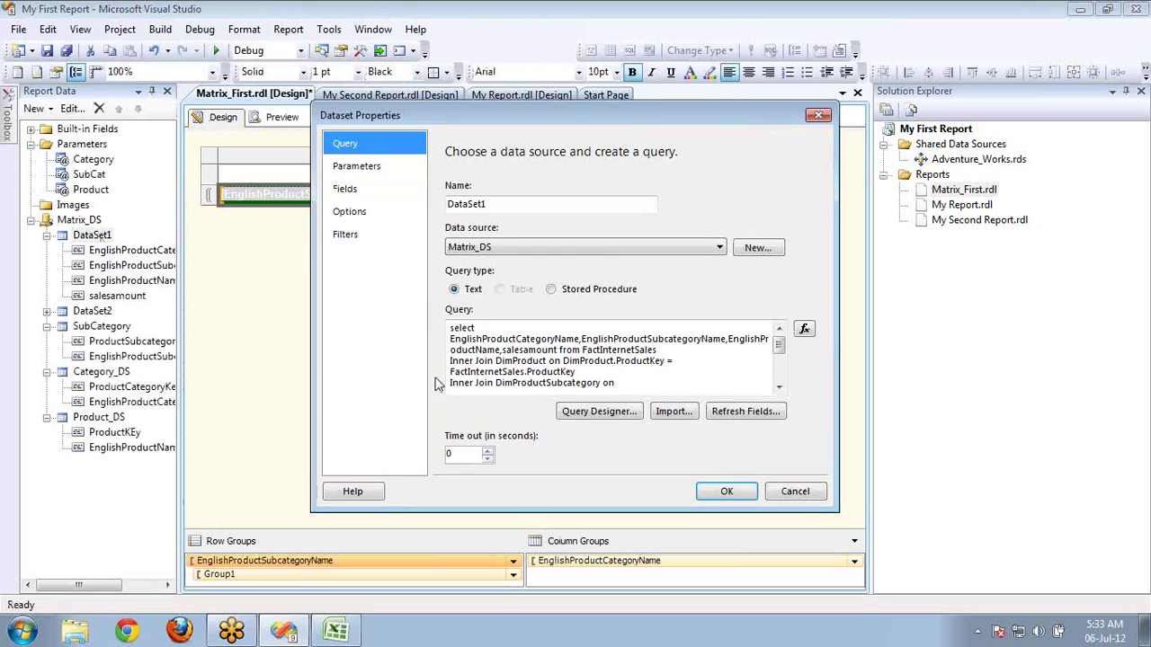
click(626, 385)
text(DimProduct.ProductSubcategoryKey = DimProductSubcategory.ProductSubcategoryKey)
key(Return)
text(Inner Join DimProductcategory on DimProductSubcategory.ProductcategoryKey = DimProductcategory.ProductcategoryKey)
key(Return)
text(Where DimProductSubcategory.ProductSubcategoryKey in (@SubCategory) and DimProductcategory.PRoductCategoryKey = @Category and DimprodProductKey in (@Product)
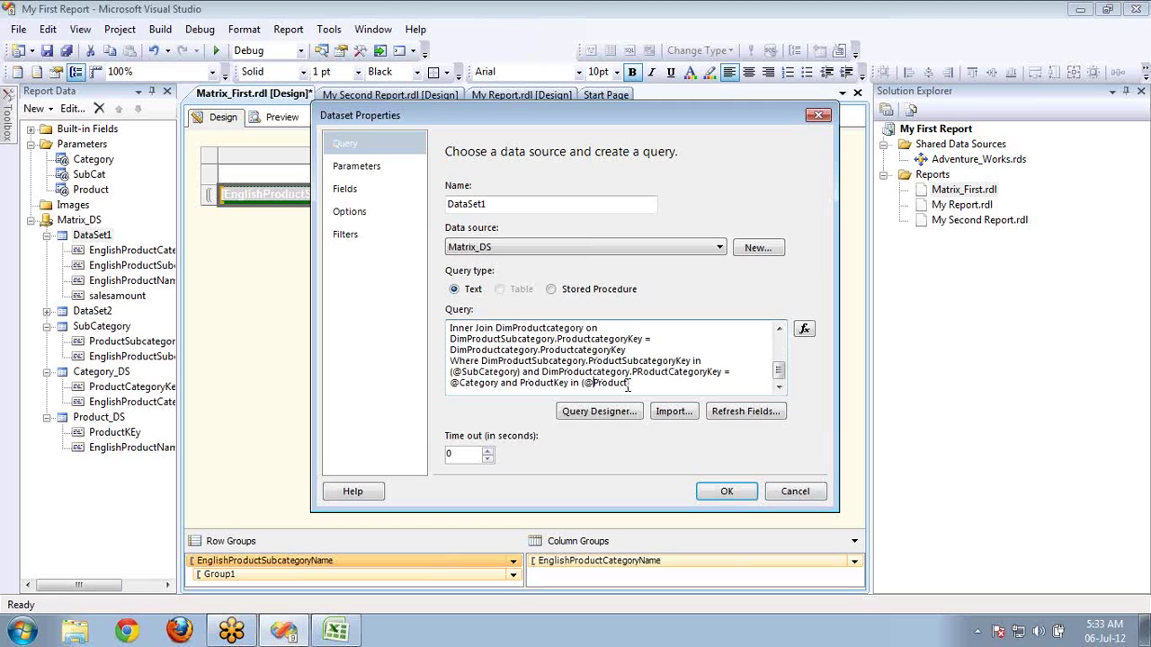
text())
click(520, 383)
text(Dimproduct)
click(727, 491)
- Preview the report again with Category Clothing and Sub Category Gloves
click(282, 117)
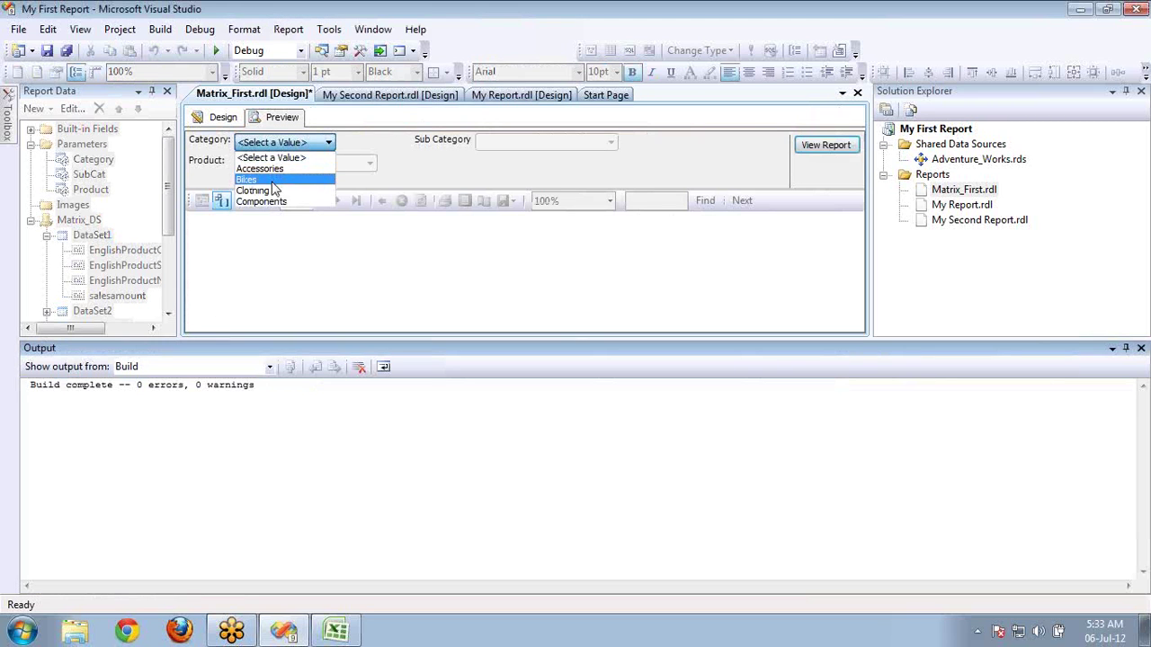
click(256, 191)
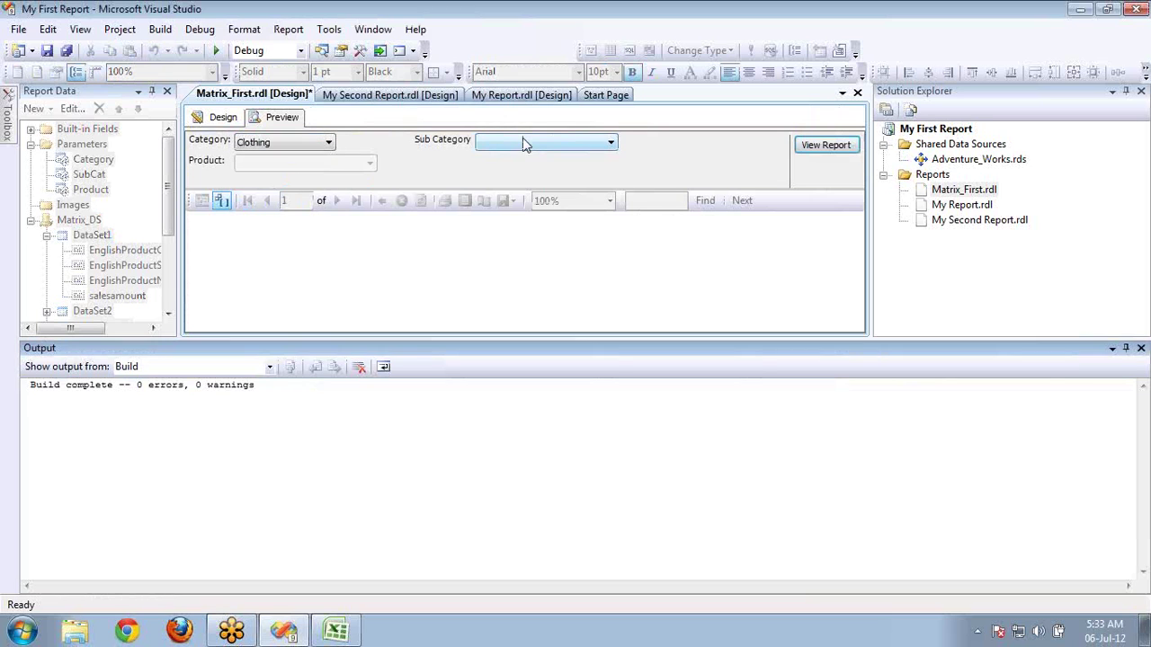
click(522, 140)
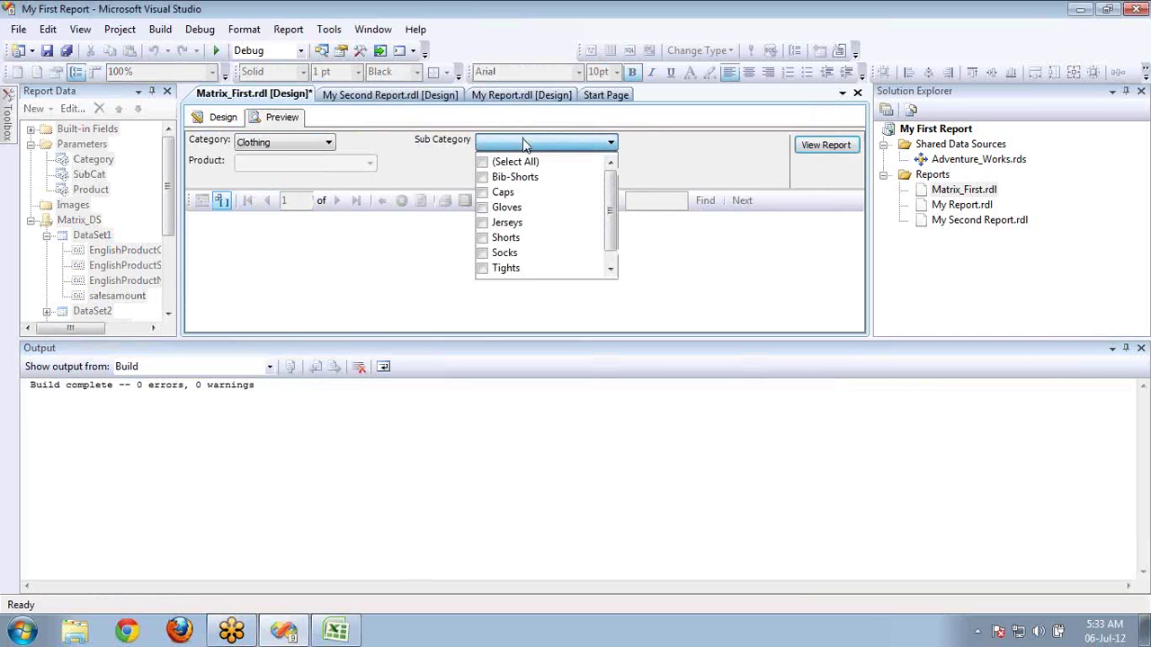
click(484, 209)
click(395, 176)
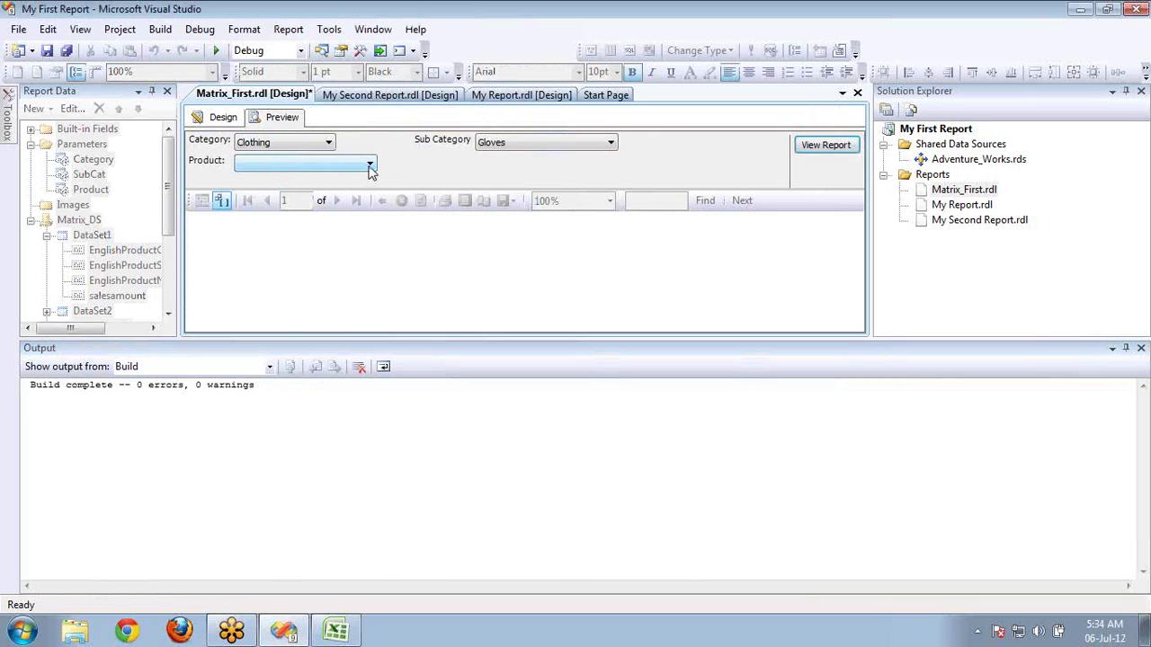
- Run the report for Full-Finger Gloves, L and both Half-Finger Gloves, L products, and close the Output pane
click(351, 163)
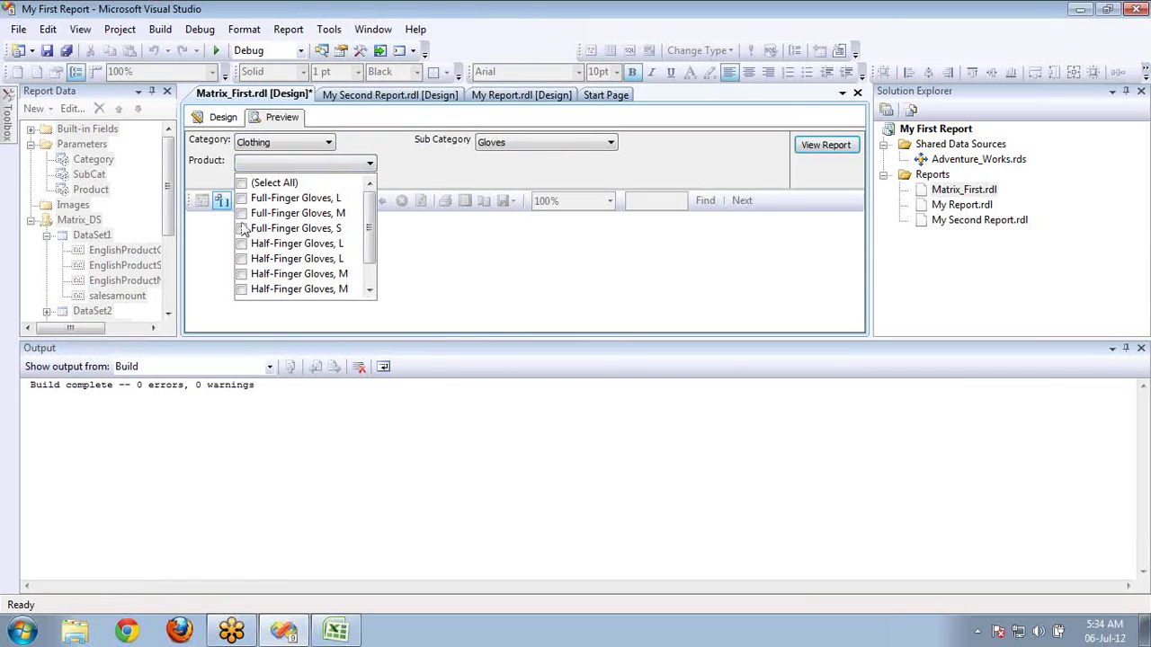
click(242, 199)
click(241, 244)
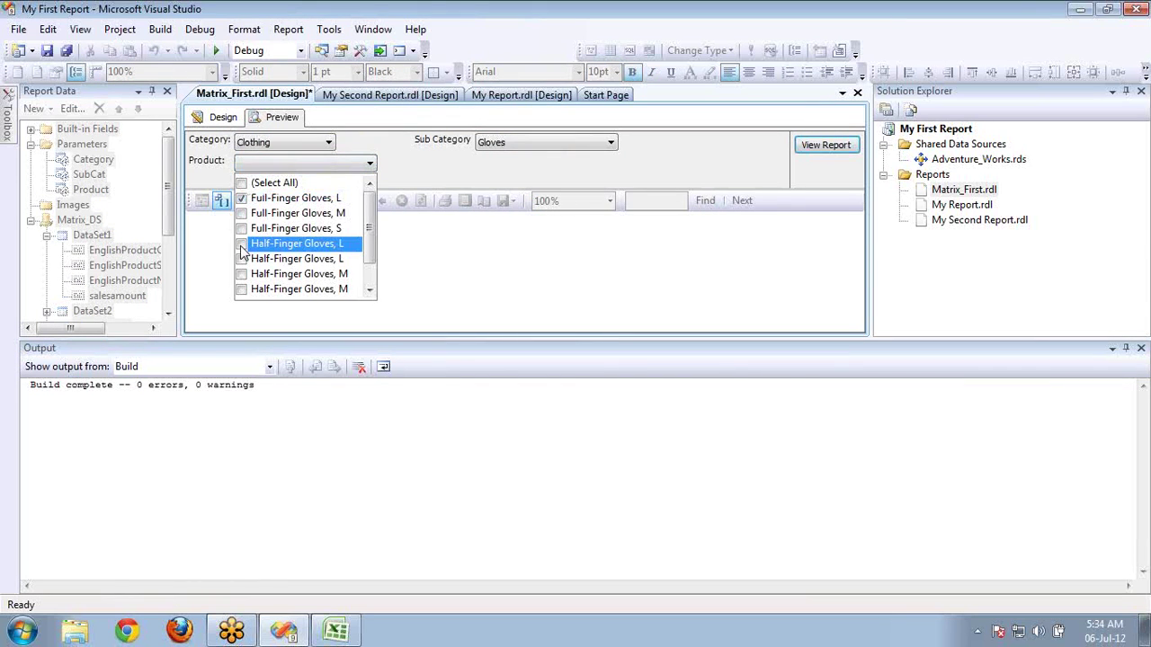
click(241, 259)
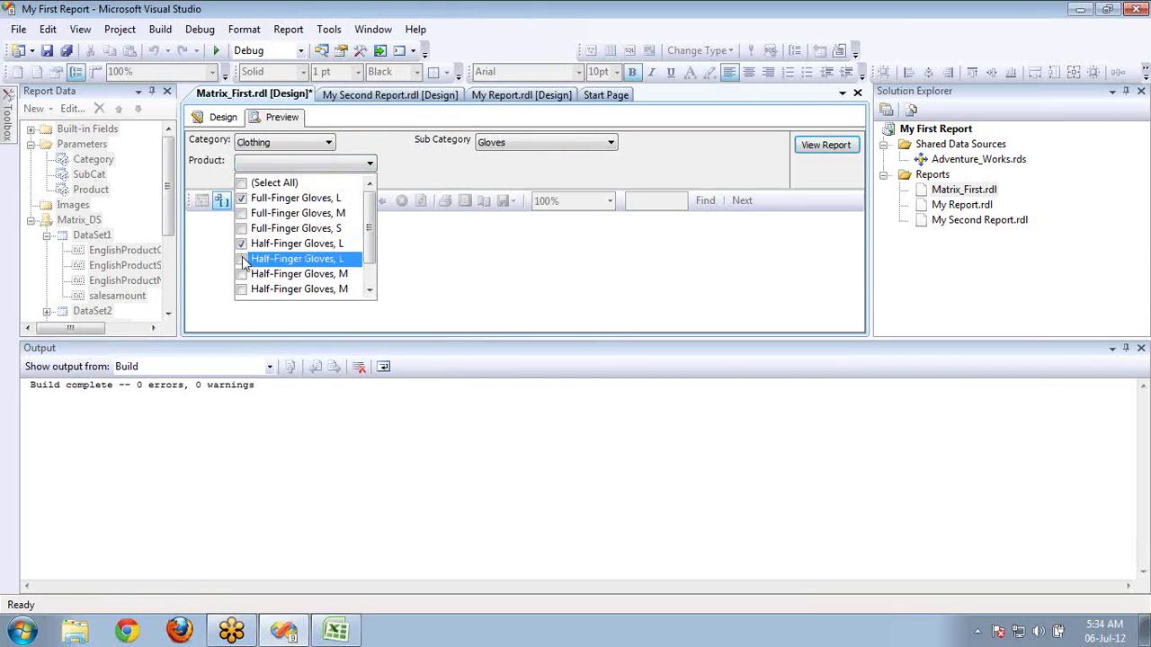
click(826, 145)
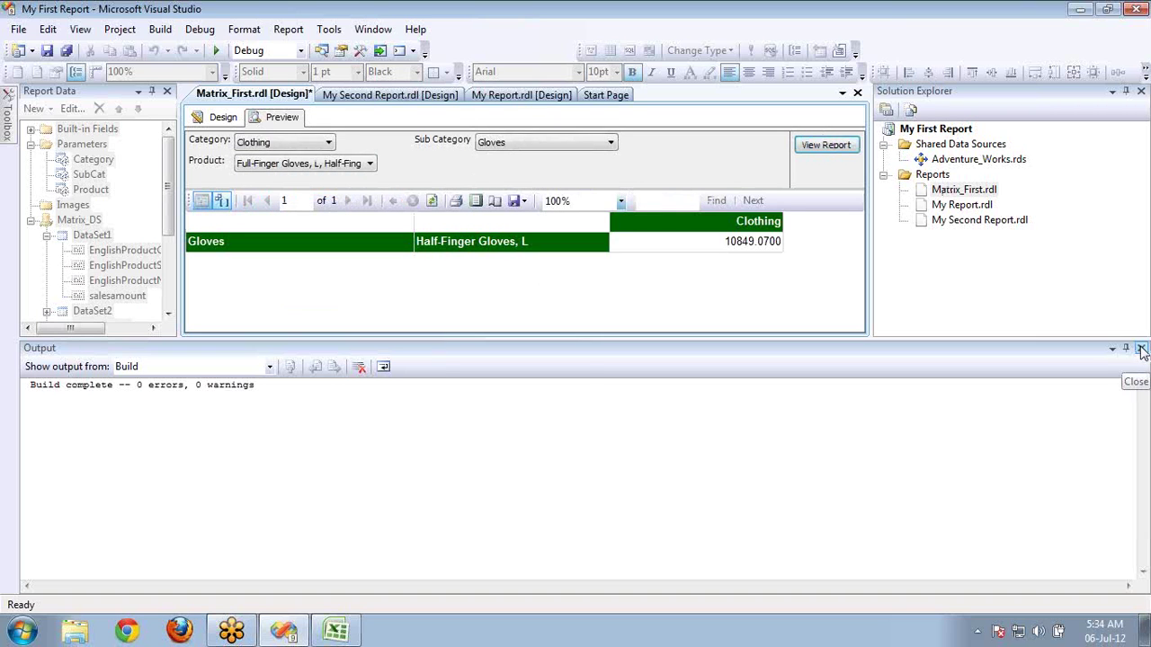
click(1140, 347)
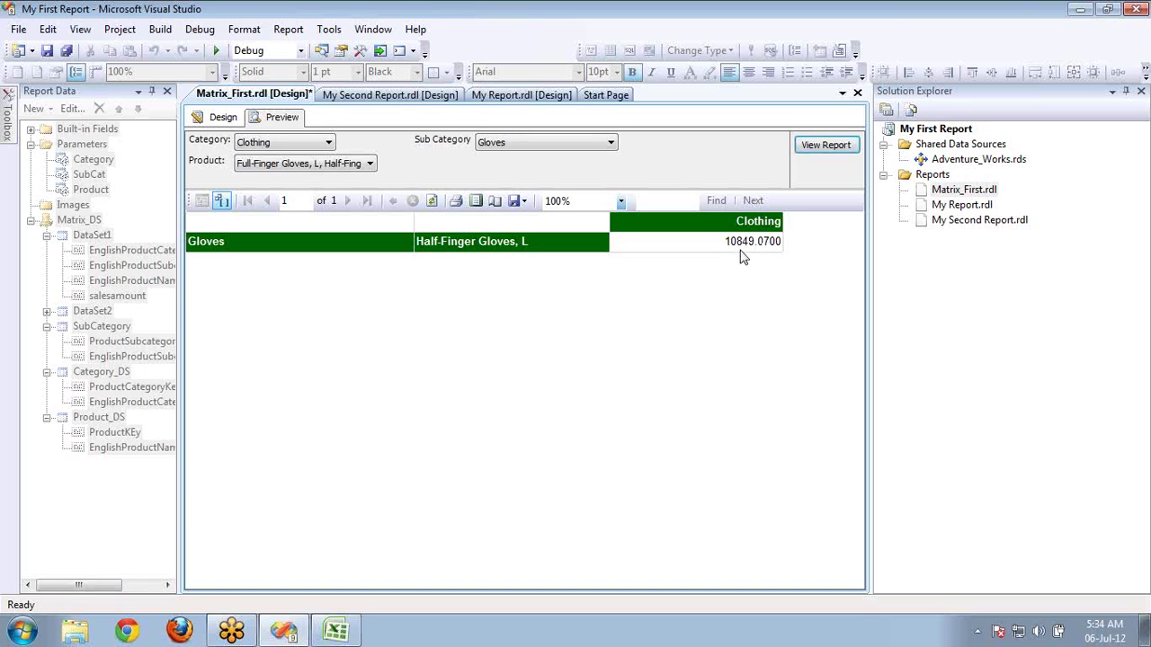
- Select all products in the Product parameter for Clothing and Gloves, and run the report
click(306, 166)
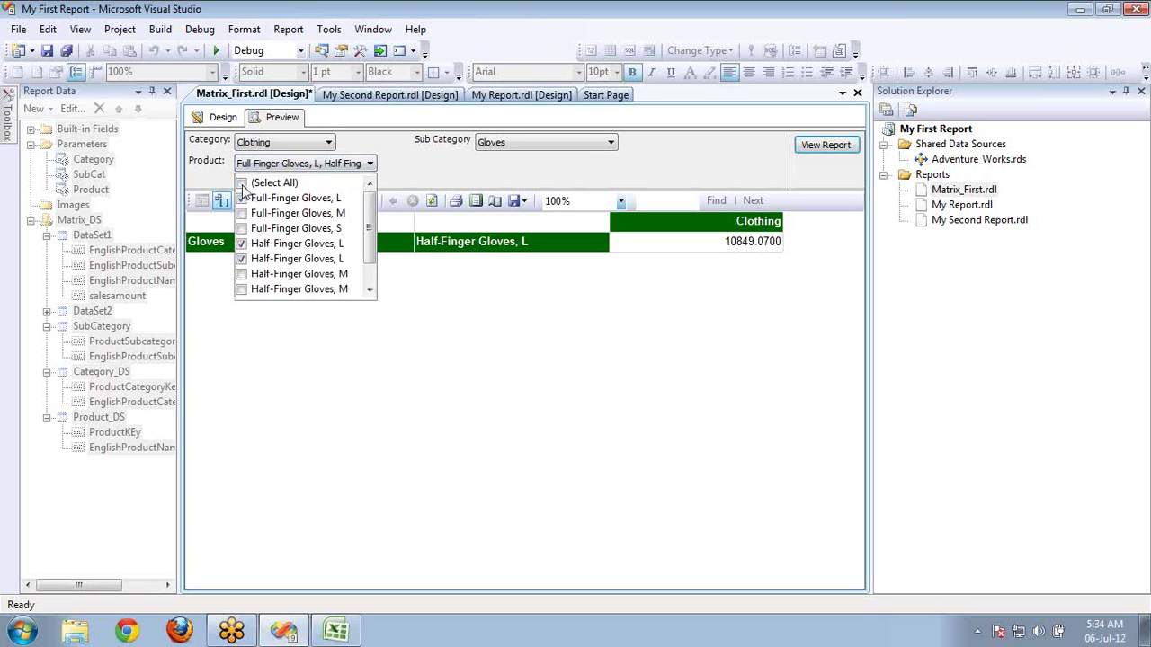
click(241, 184)
click(805, 150)
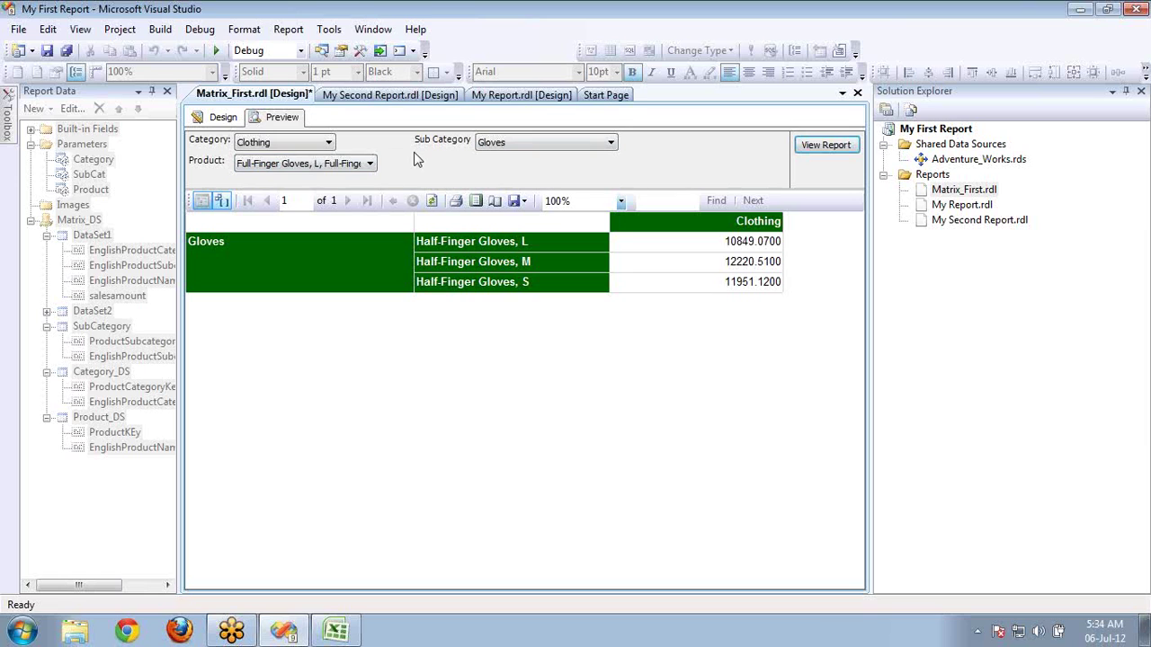
click(219, 117)
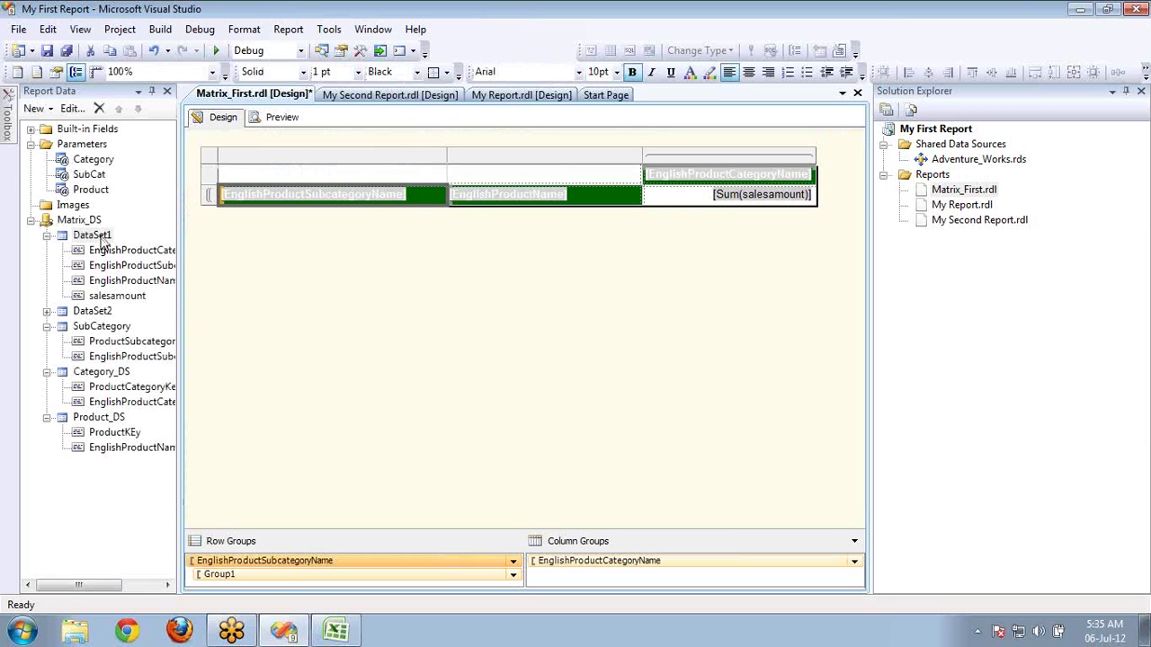
click(269, 123)
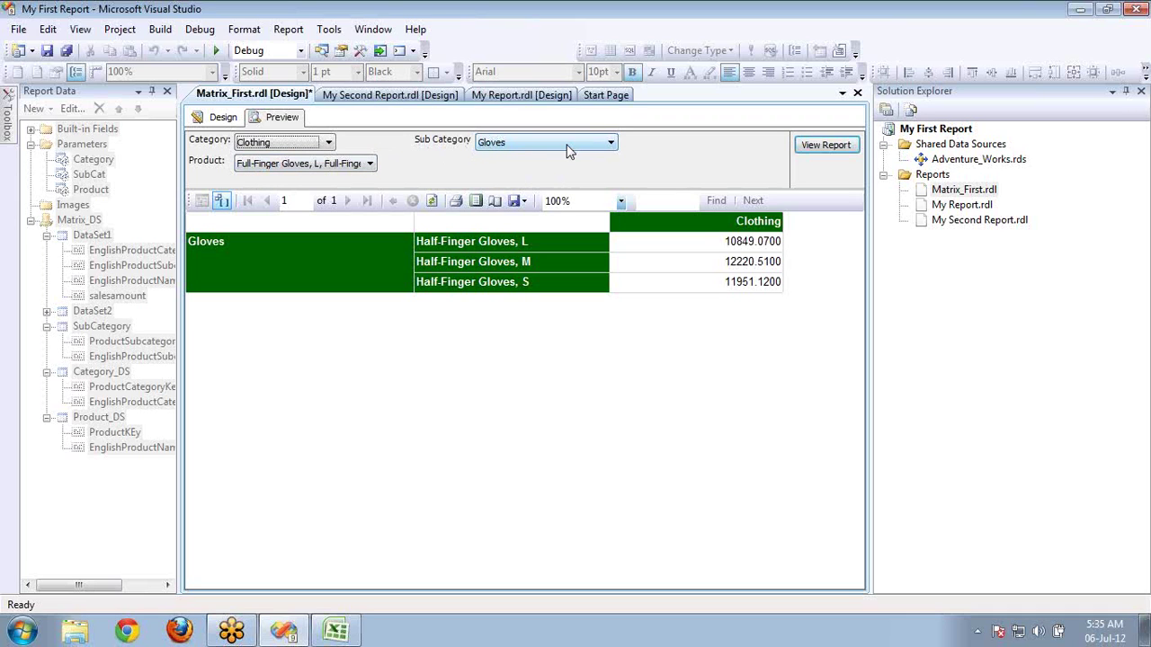
- Open the DataSet1 query in design view and select the subcategory and category conditions in its Where clause
click(207, 122)
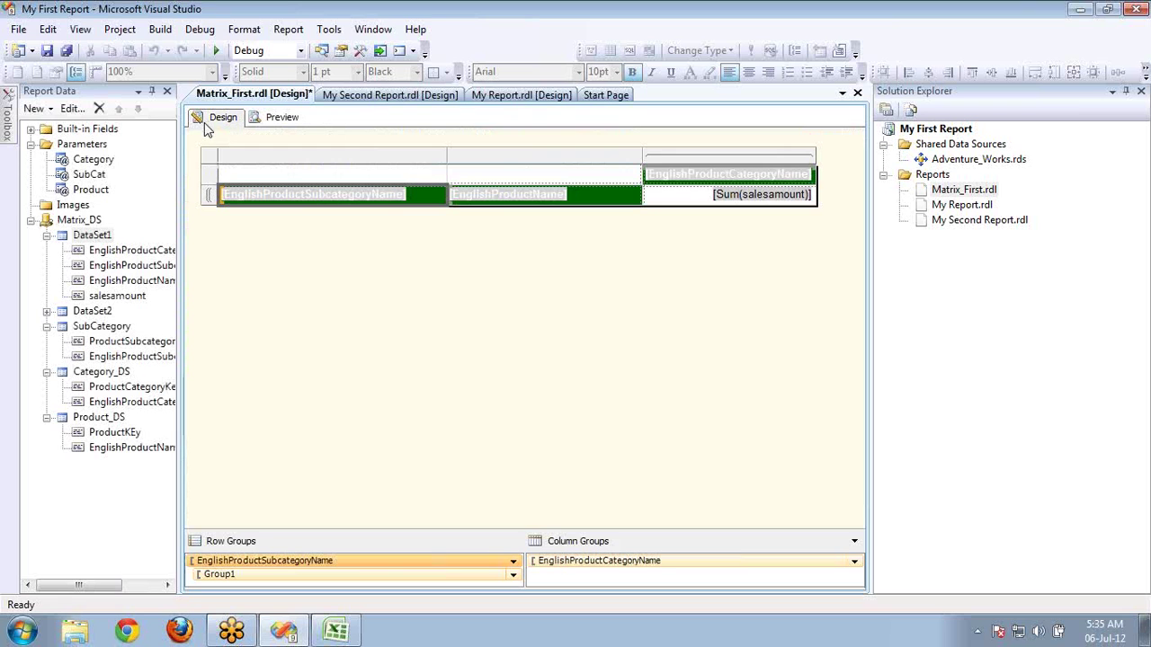
double_click(99, 236)
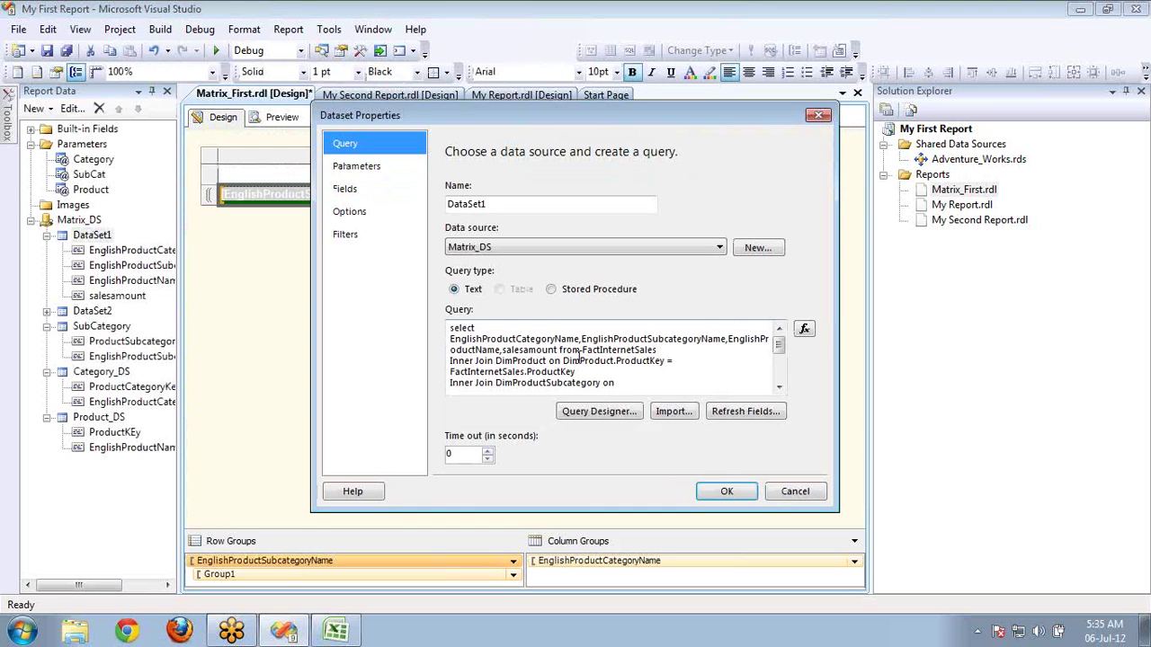
click(591, 370)
key(ctrl+End)
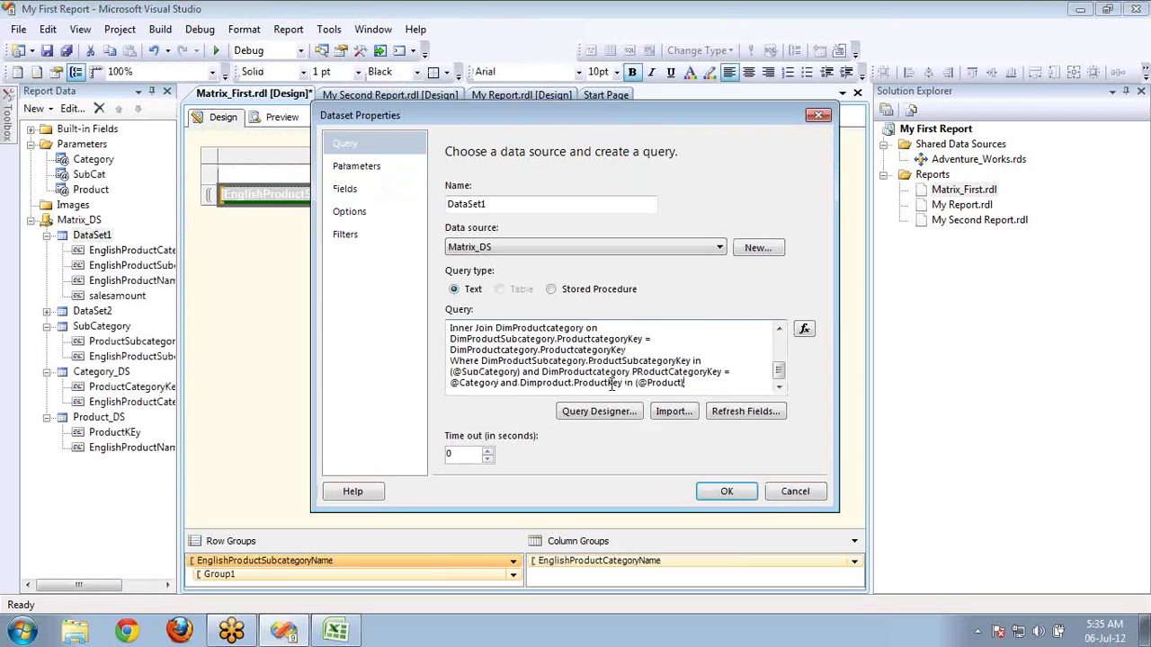
click(481, 361)
shift+click(517, 383)
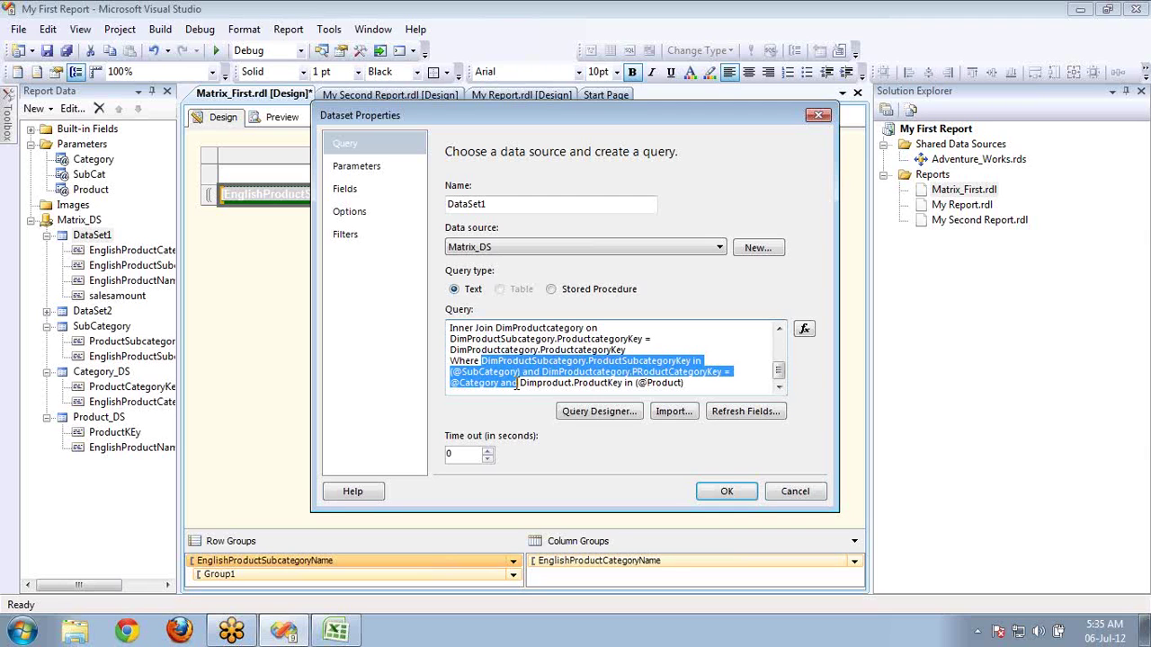
- Switch to the Excel workbook and examine the Cat, Sub and Pro mapping, selecting Prod5 and Prod11
click(335, 632)
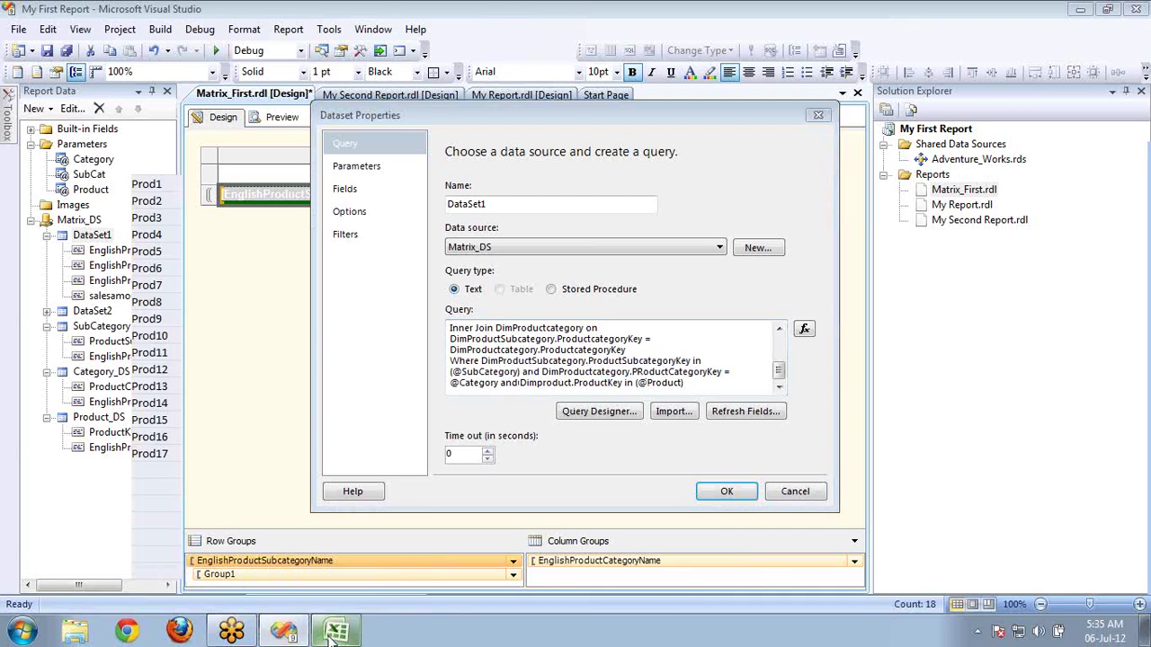
click(166, 252)
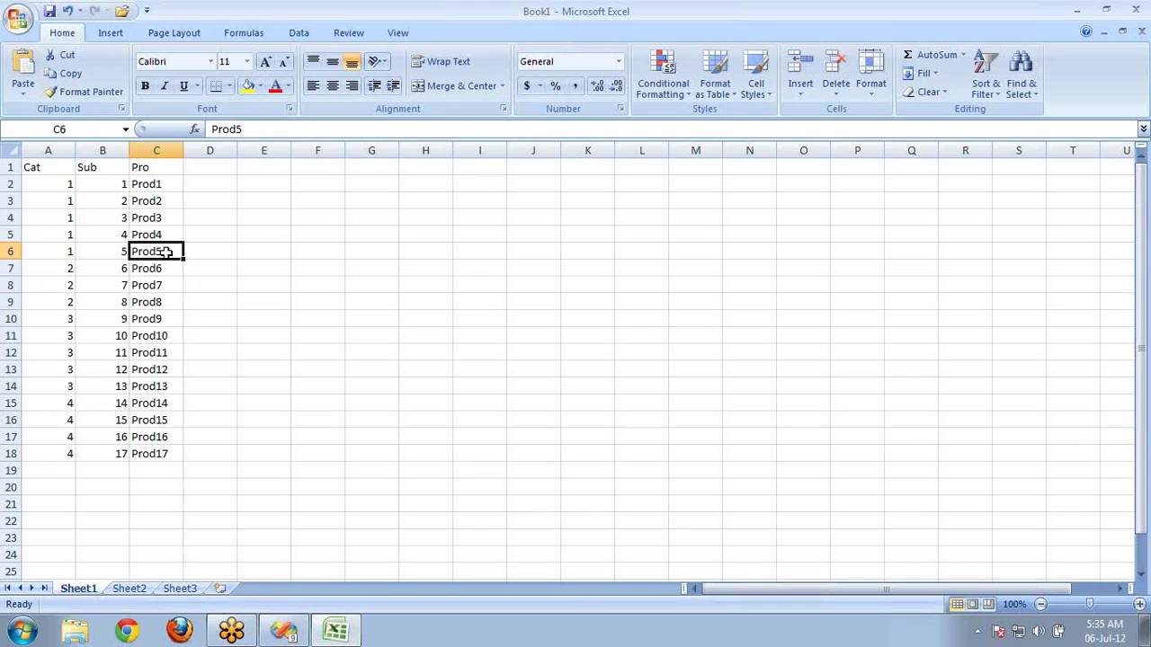
ctrl+click(171, 354)
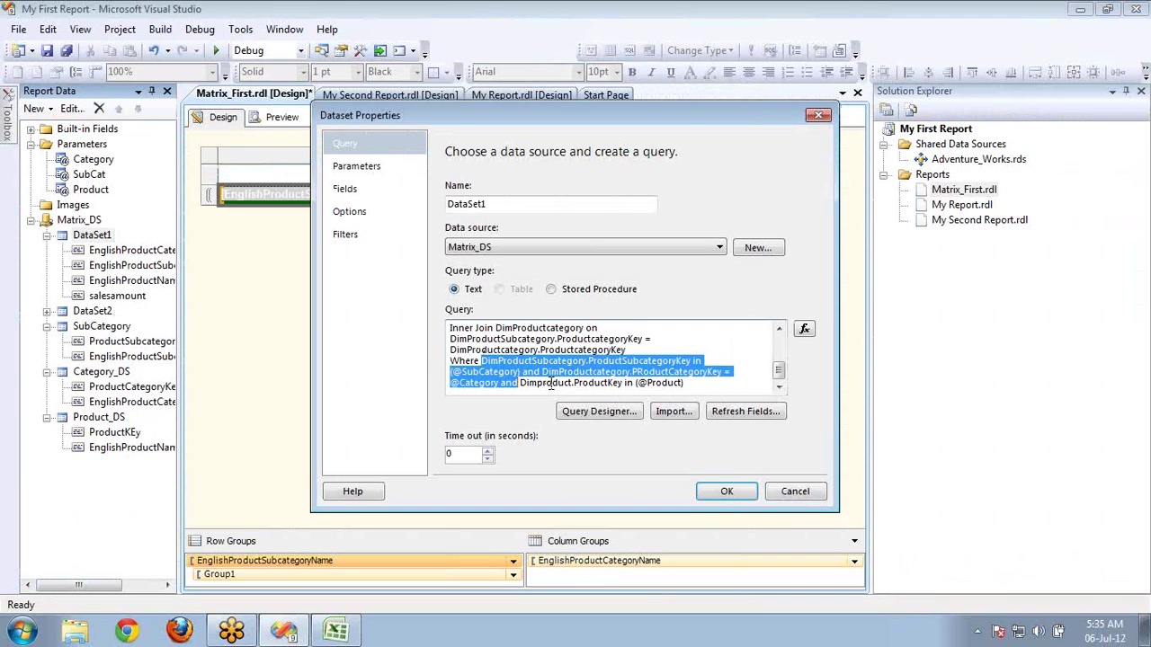
key(Delete)
key(Delete)
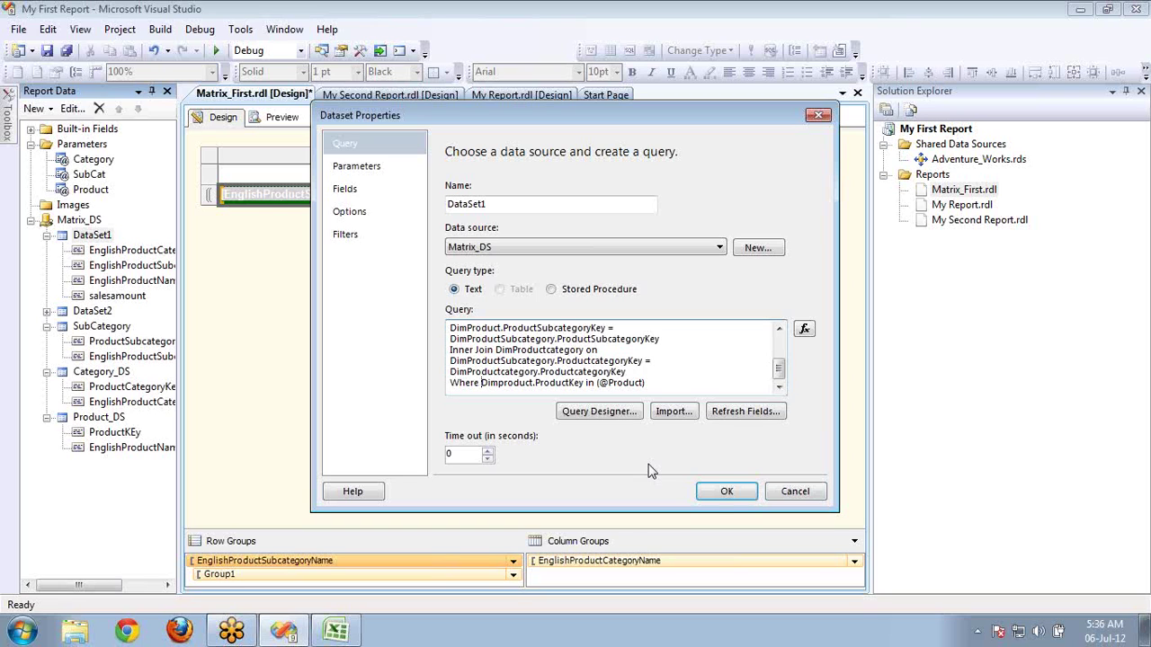
click(719, 500)
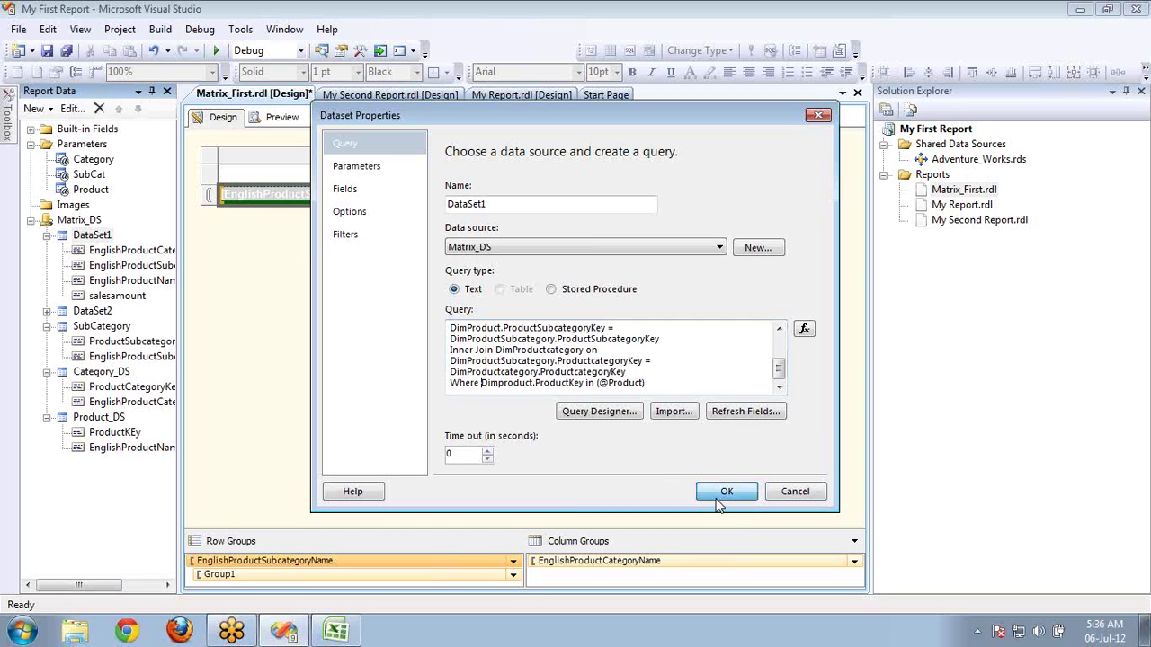
- Preview the report and choose Category Clothing and Sub Category Gloves
click(281, 118)
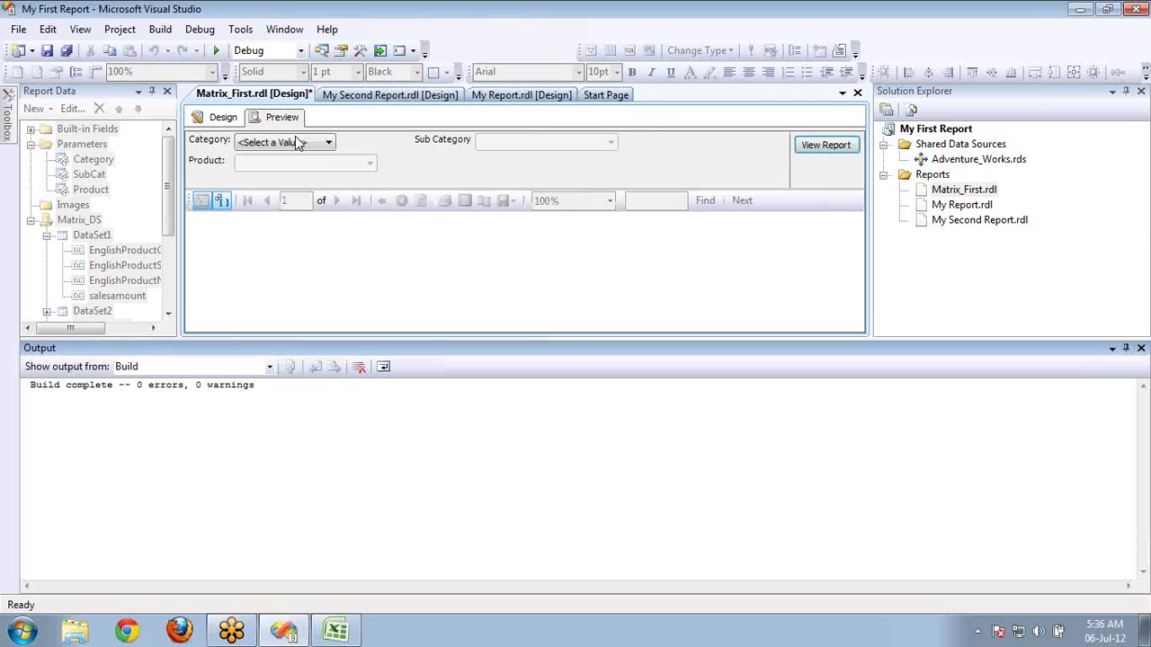
click(299, 144)
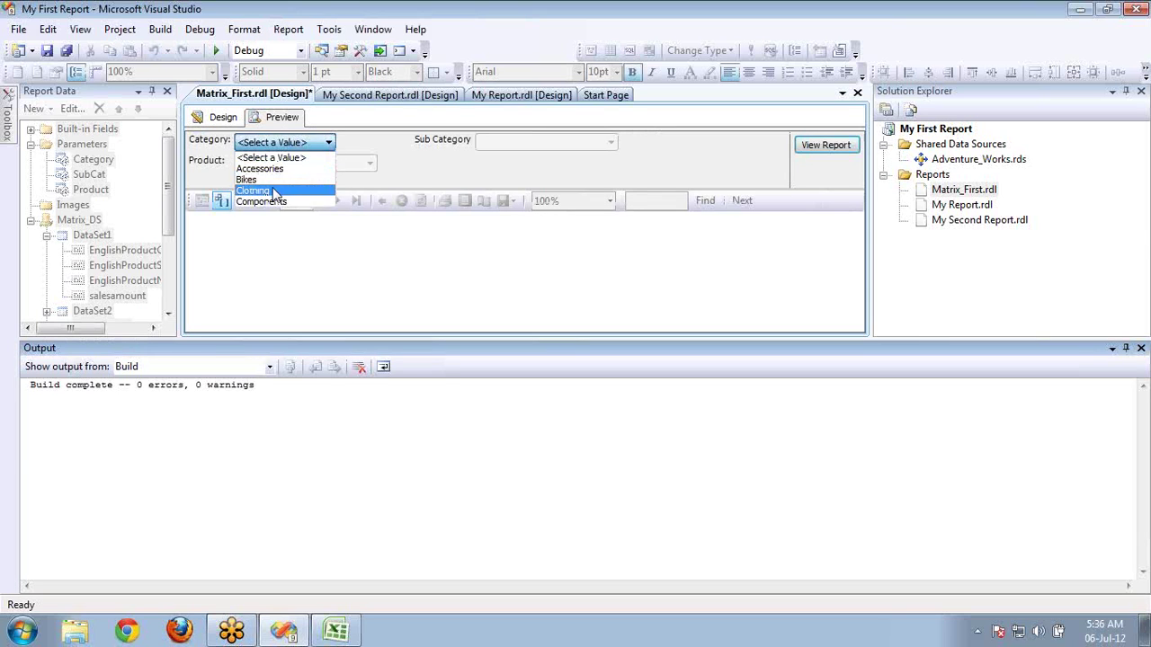
click(276, 190)
click(500, 142)
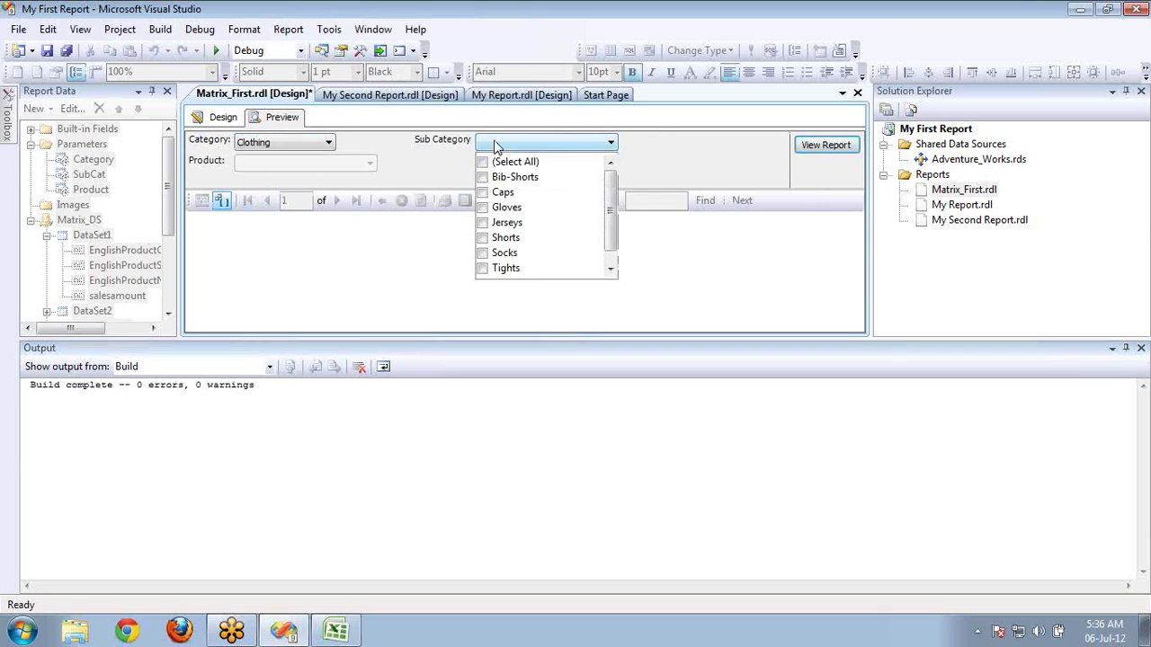
click(484, 209)
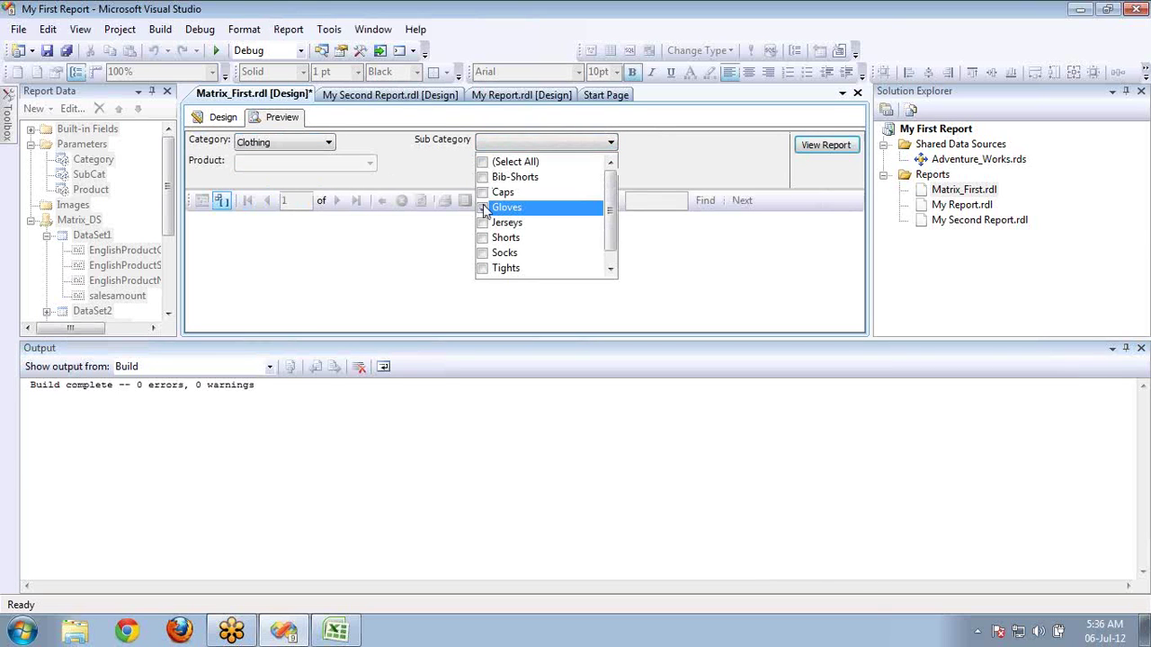
- Run the report with every Gloves product selected, and close the Output pane
click(324, 164)
click(323, 164)
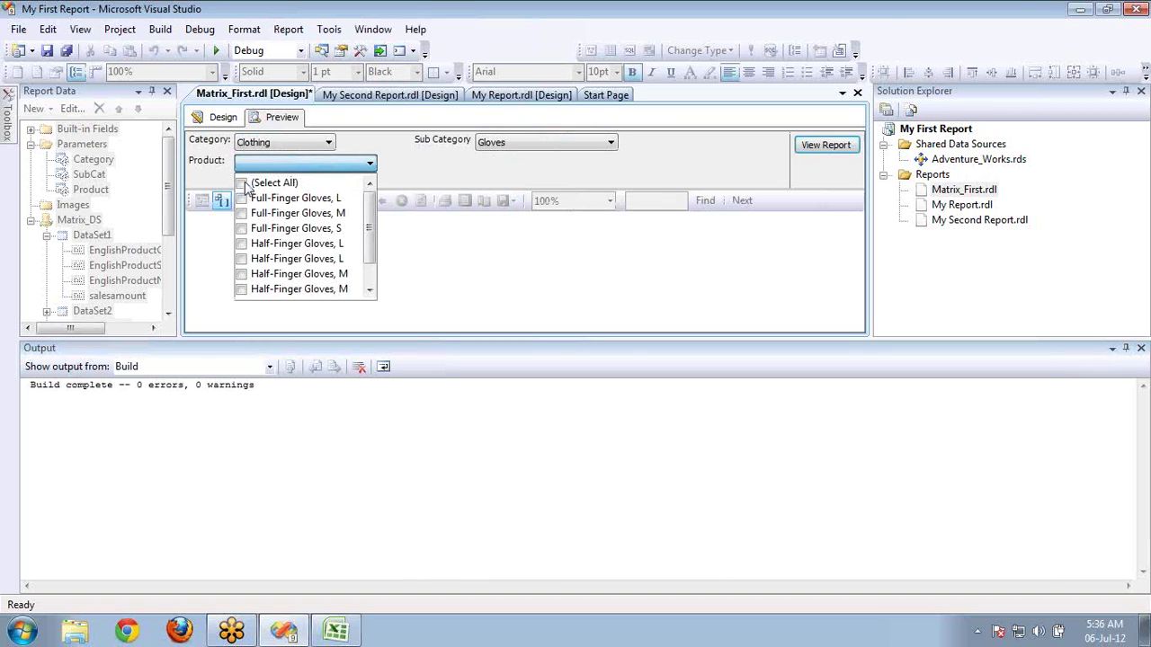
click(241, 183)
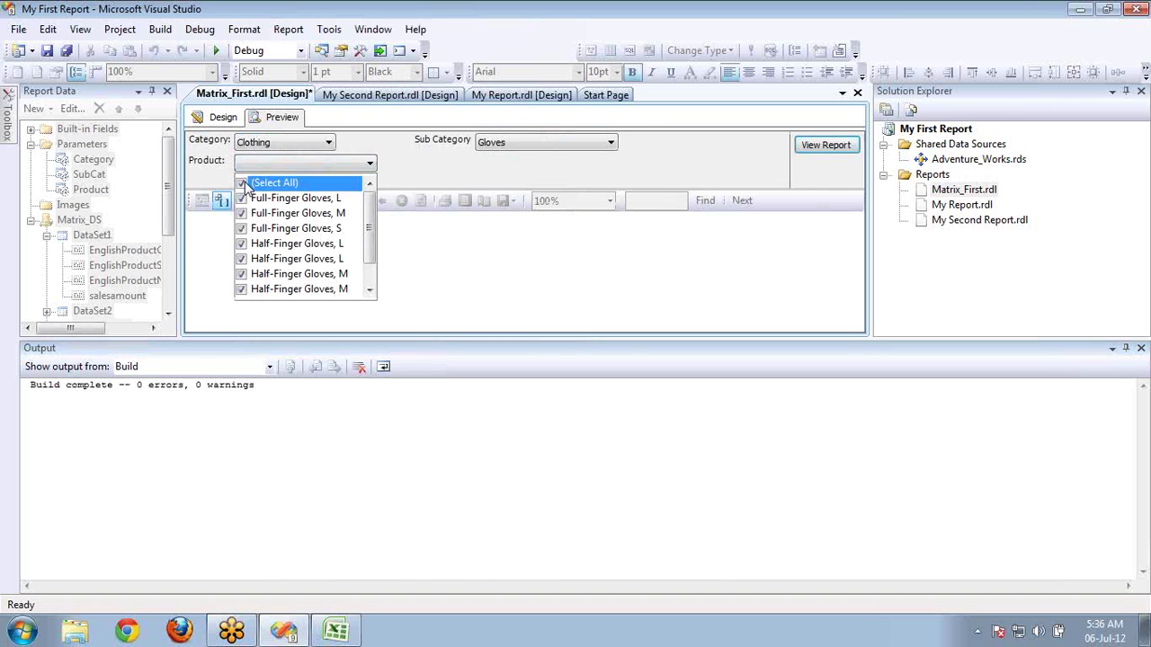
click(649, 156)
click(814, 146)
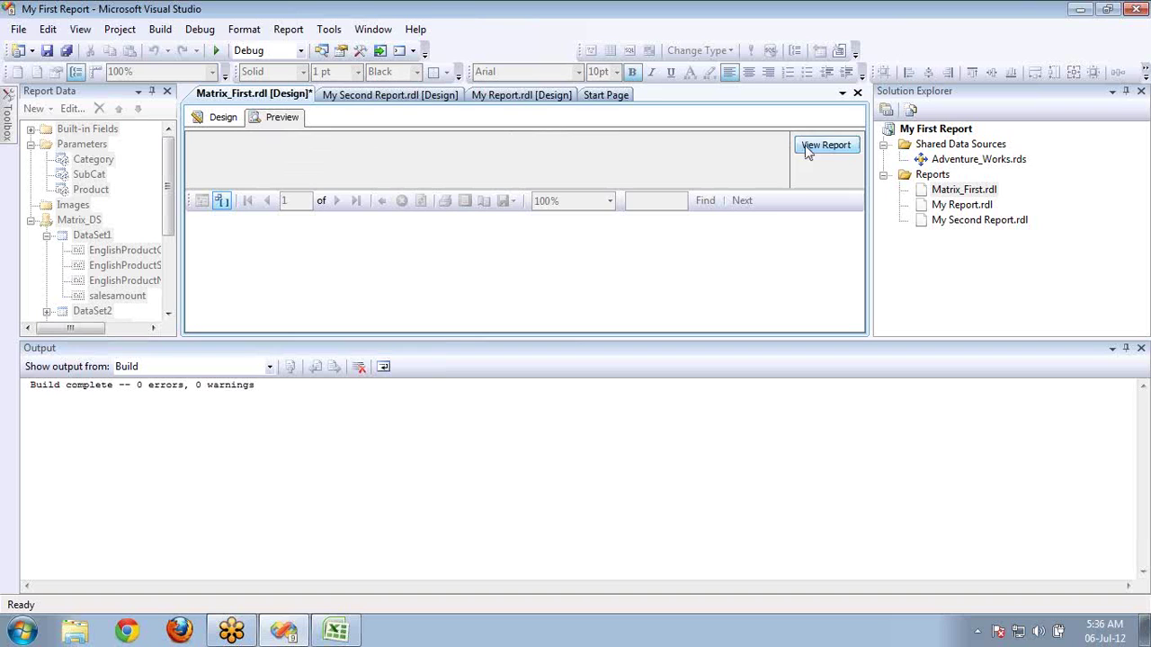
click(1136, 351)
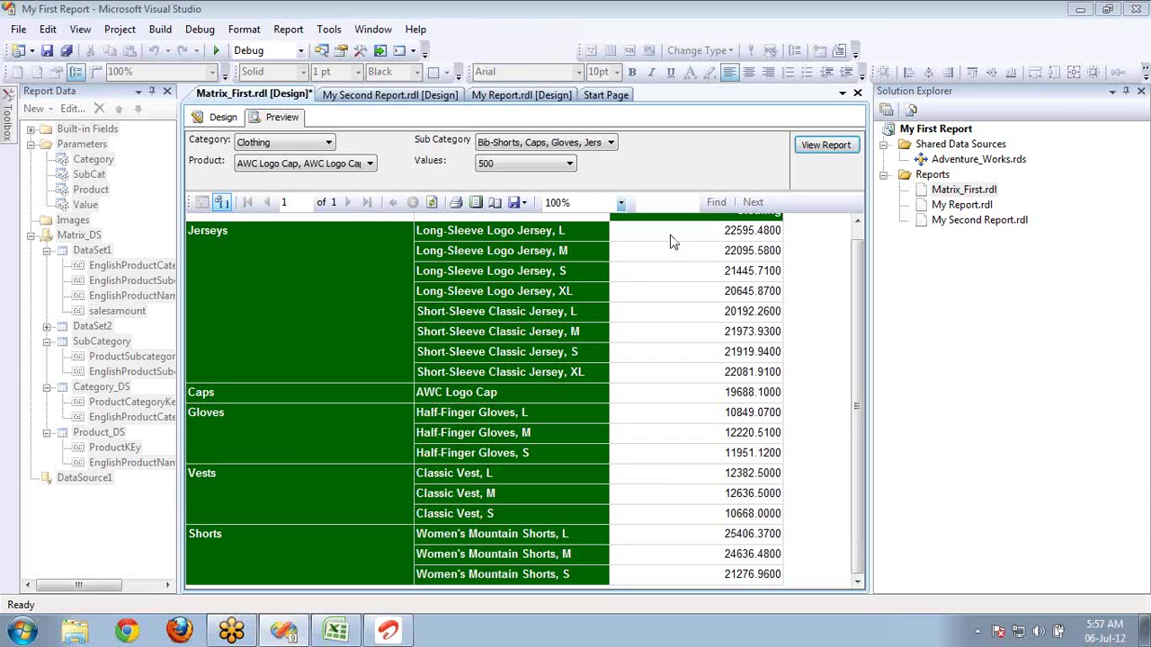
- Return to the report design and delete the Value parameter
click(224, 120)
click(86, 205)
key(Delete)
key(Return)
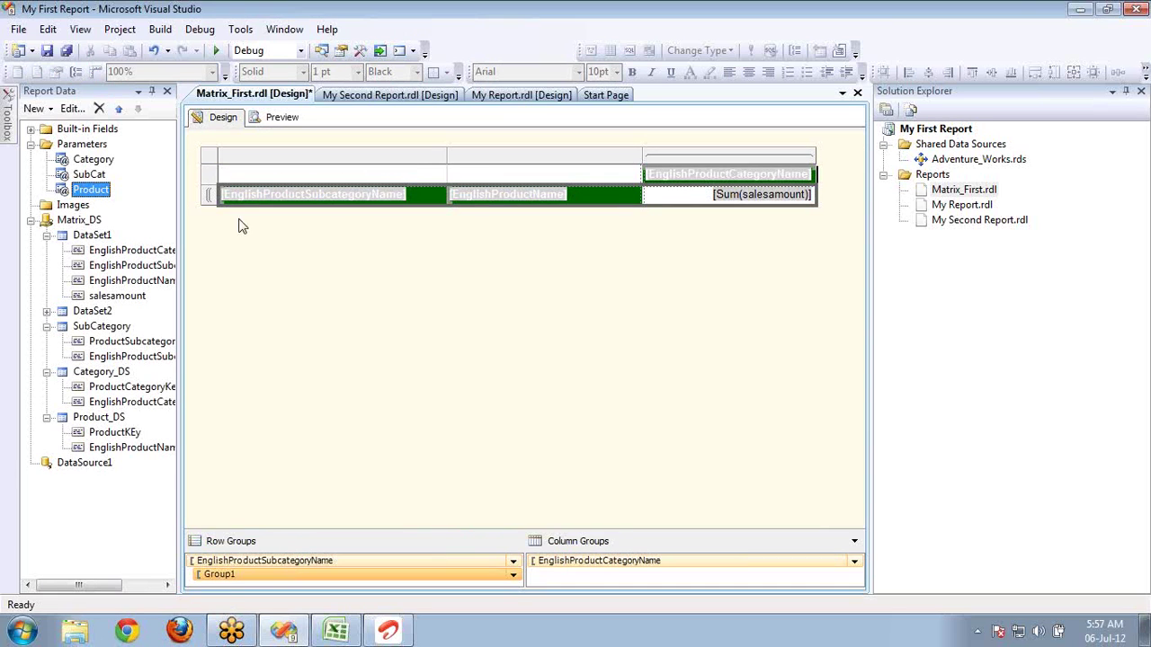
- Review the matrix data row's visibility expression and set the row to Show when the report is initially run
right_click(212, 198)
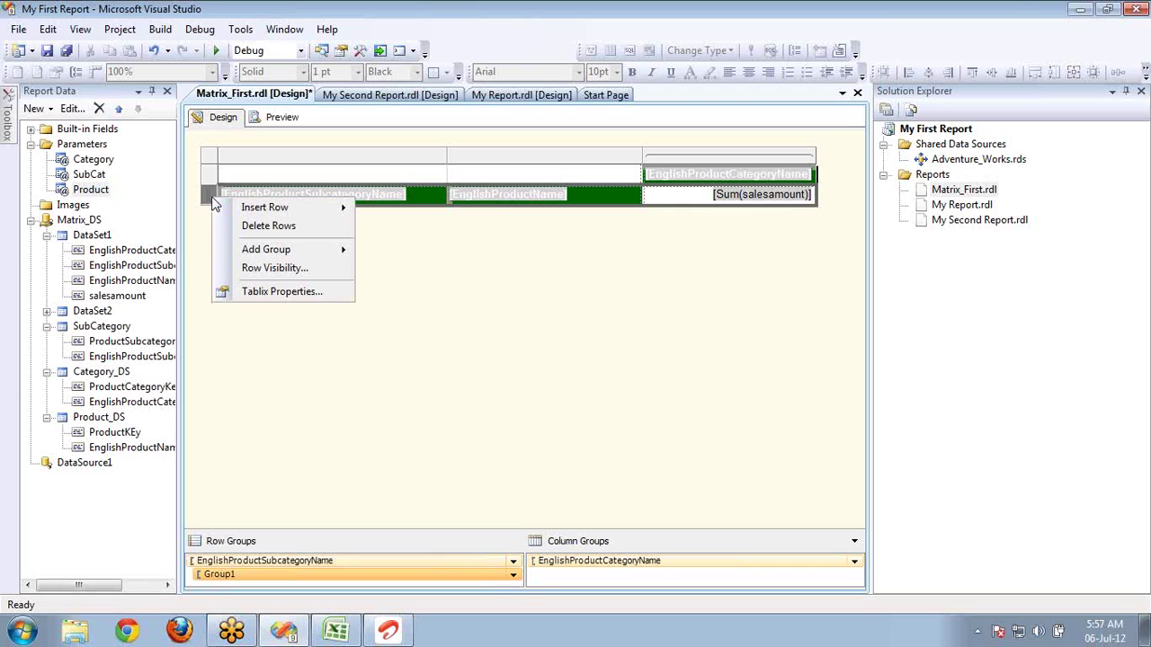
click(274, 268)
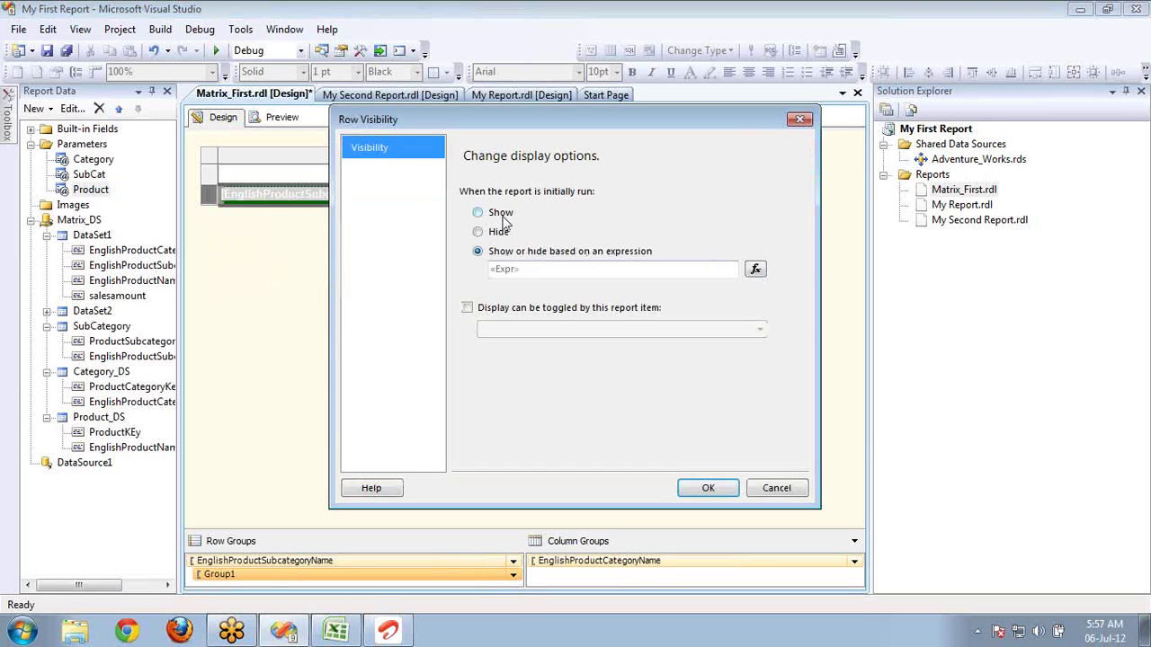
click(756, 269)
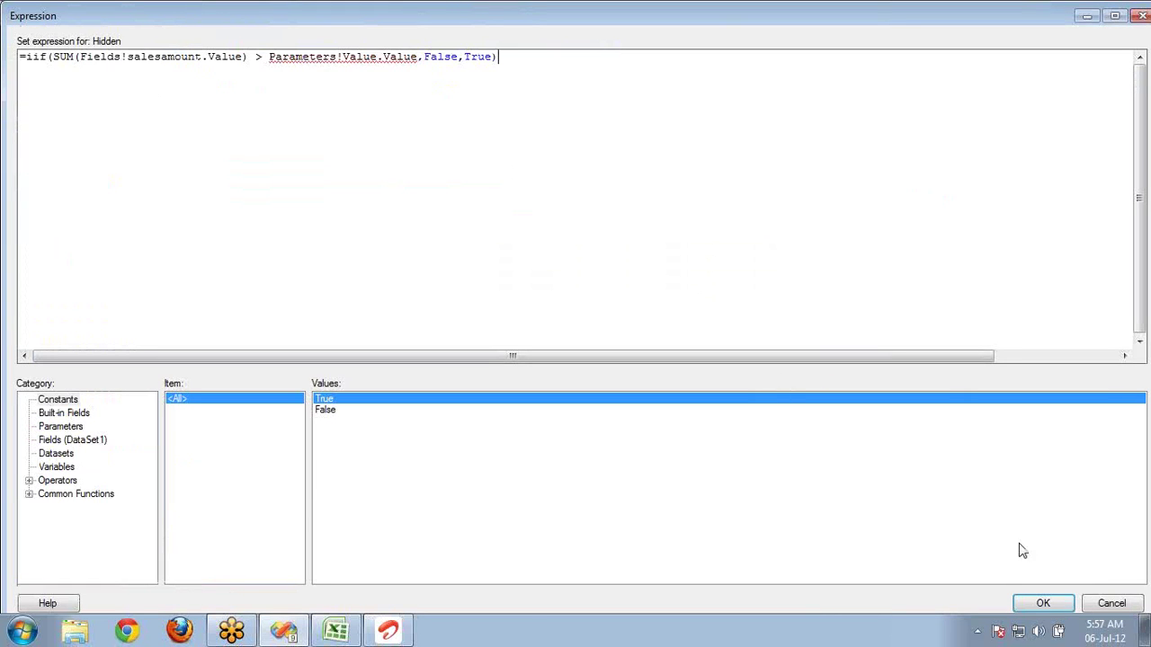
click(1113, 603)
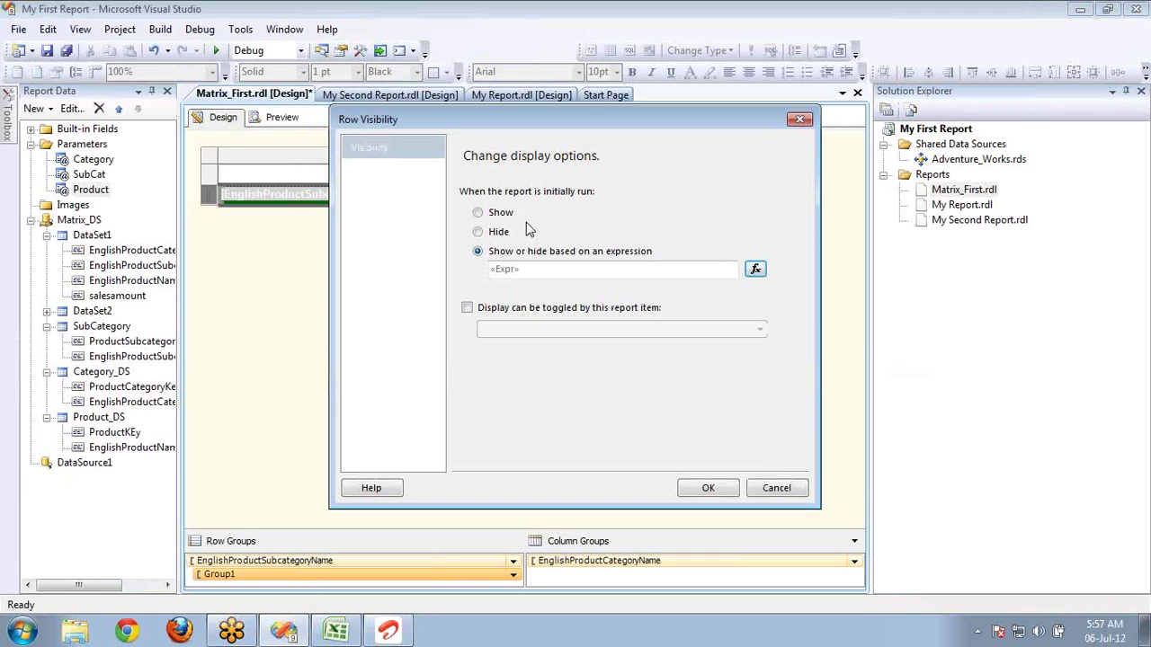
click(501, 213)
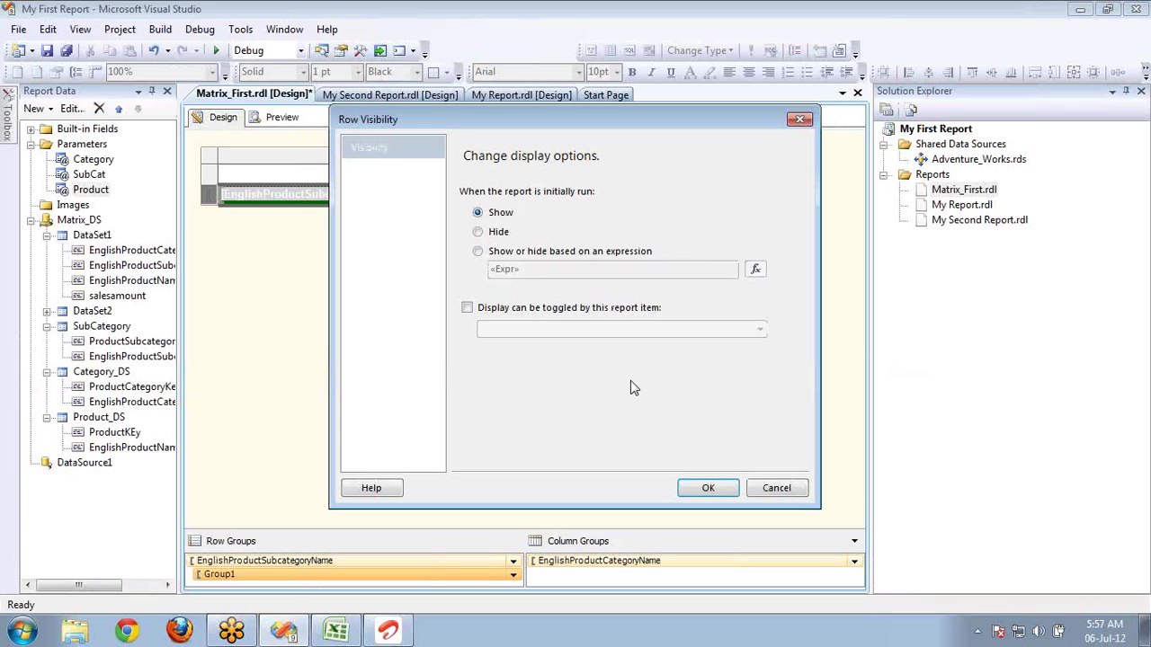
click(701, 487)
- Set the Group1 row group's visibility to Show when the report is initially run
right_click(488, 582)
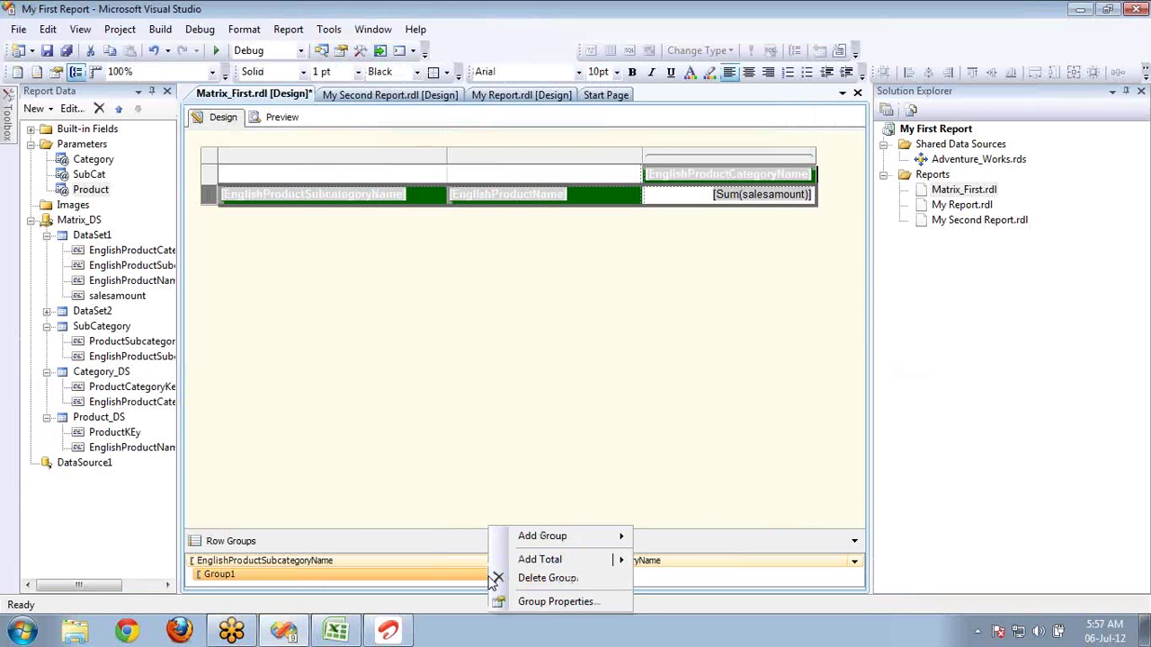
click(544, 603)
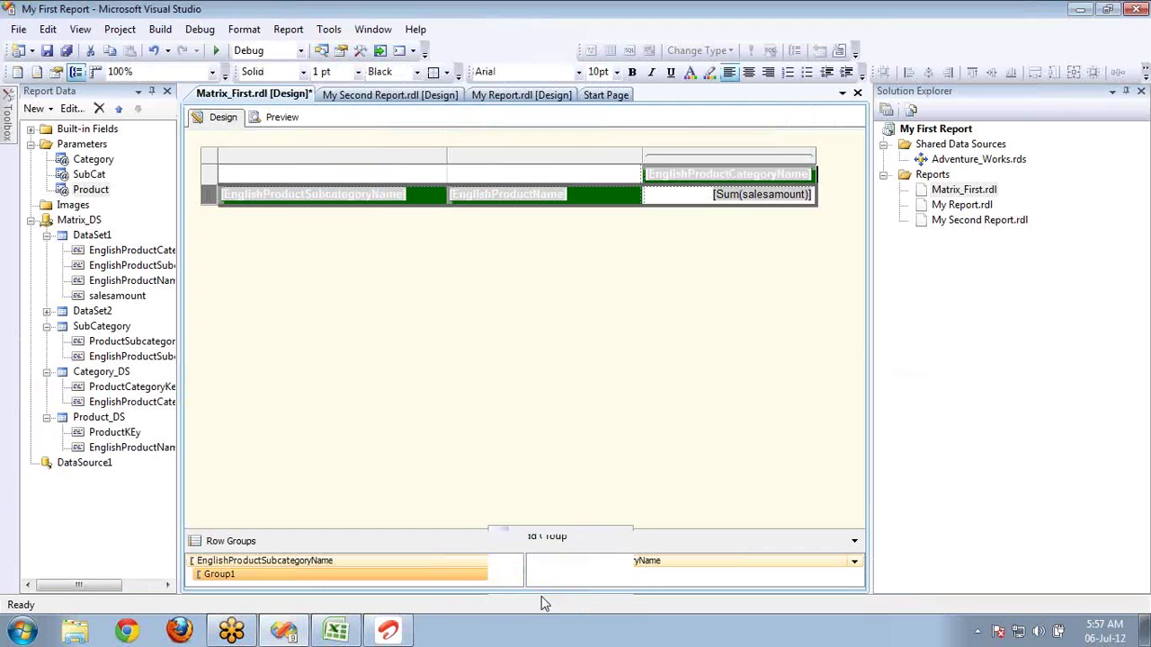
click(365, 219)
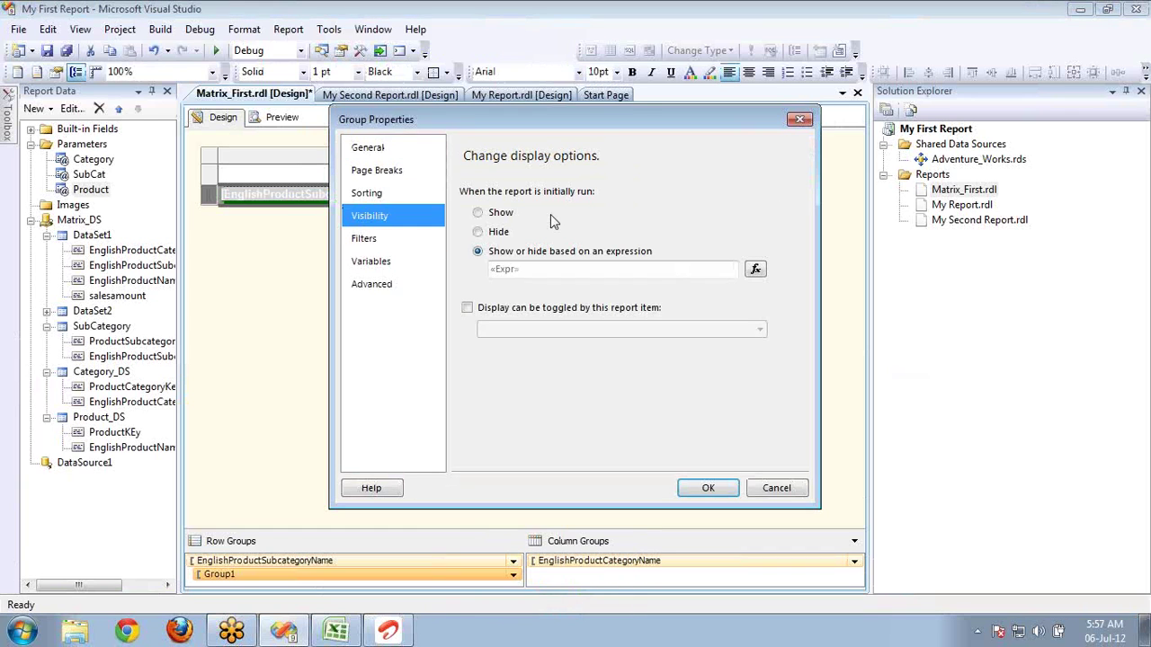
click(494, 216)
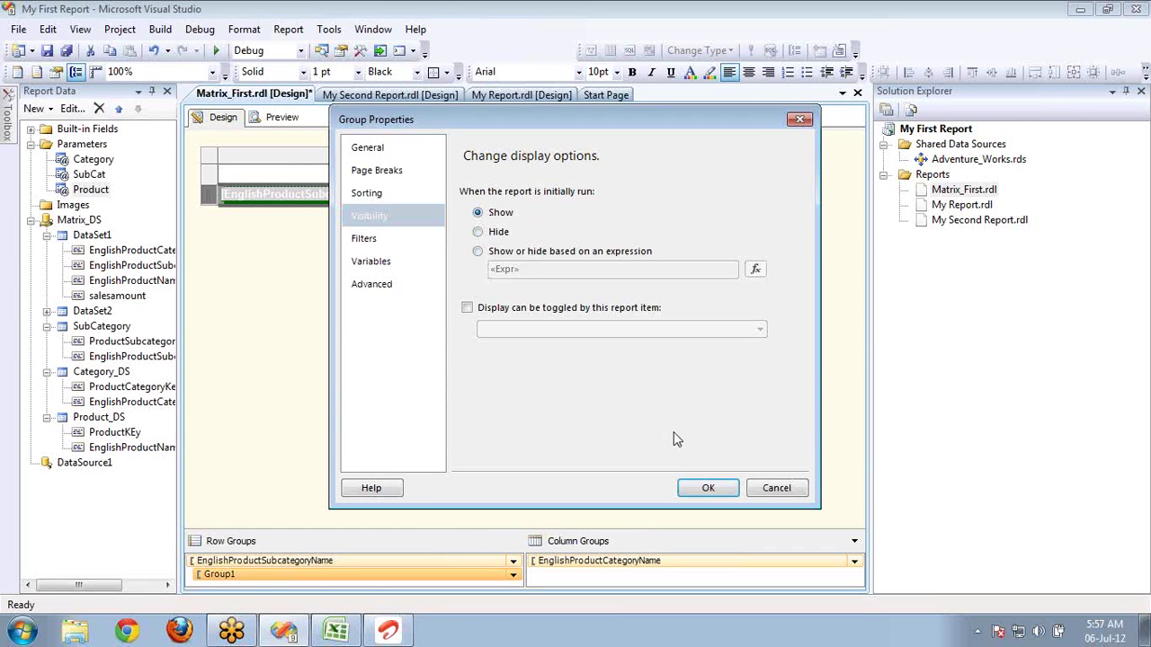
click(694, 490)
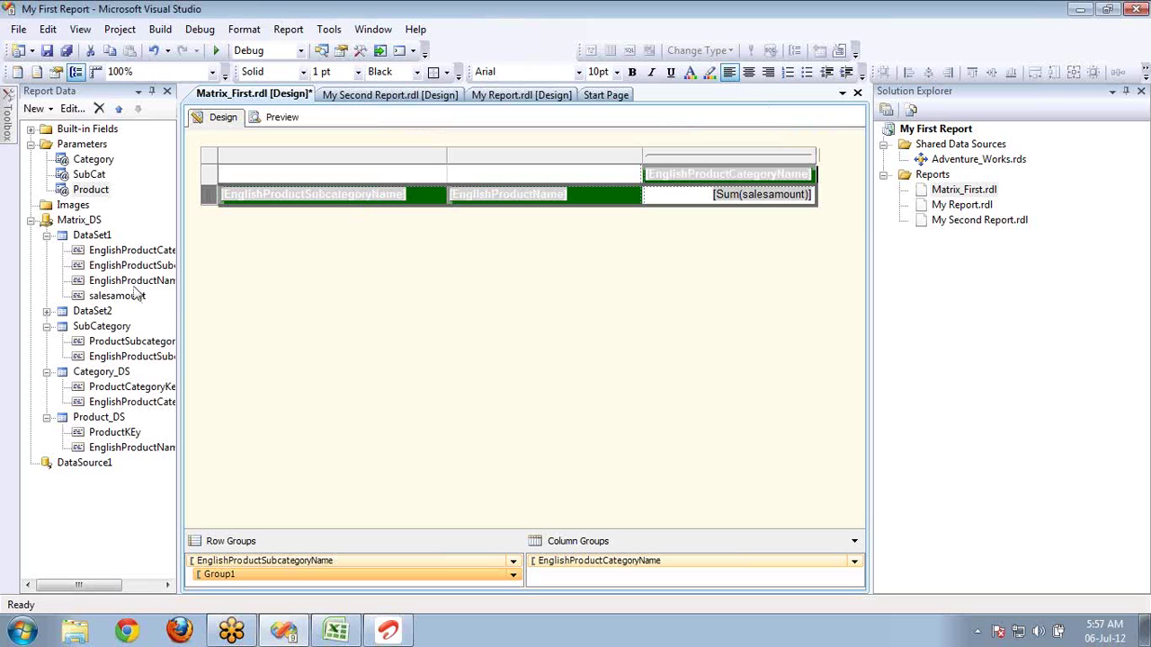
- Examine the query and calculated fields of DataSet1, and close its properties without changes
right_click(98, 235)
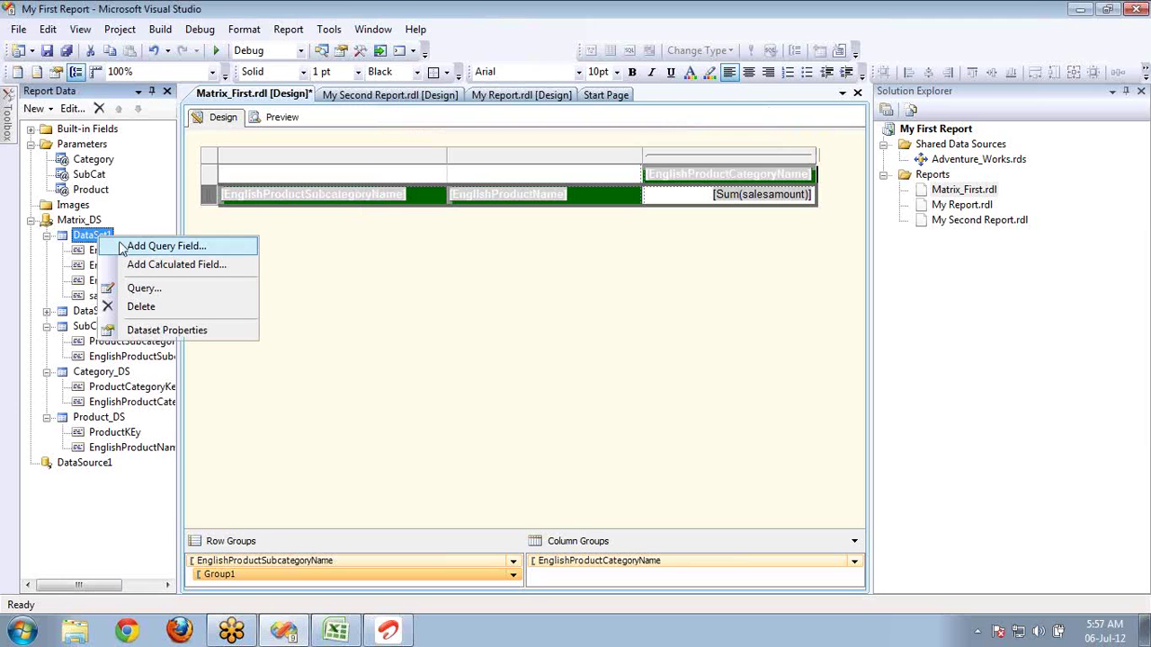
click(166, 330)
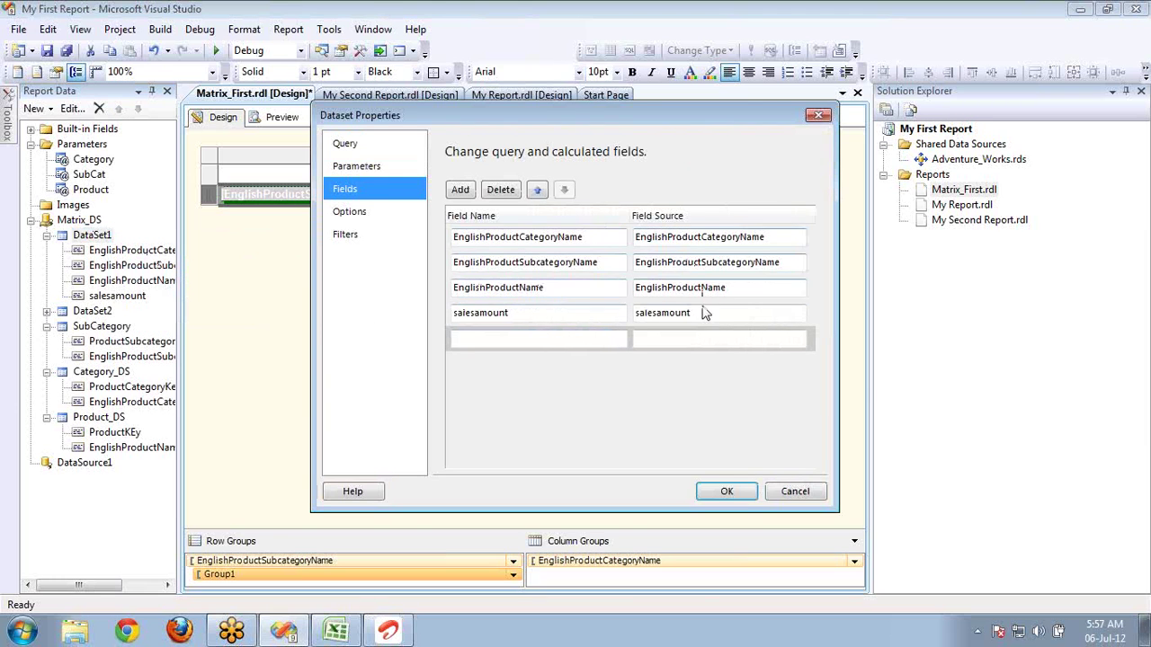
click(796, 492)
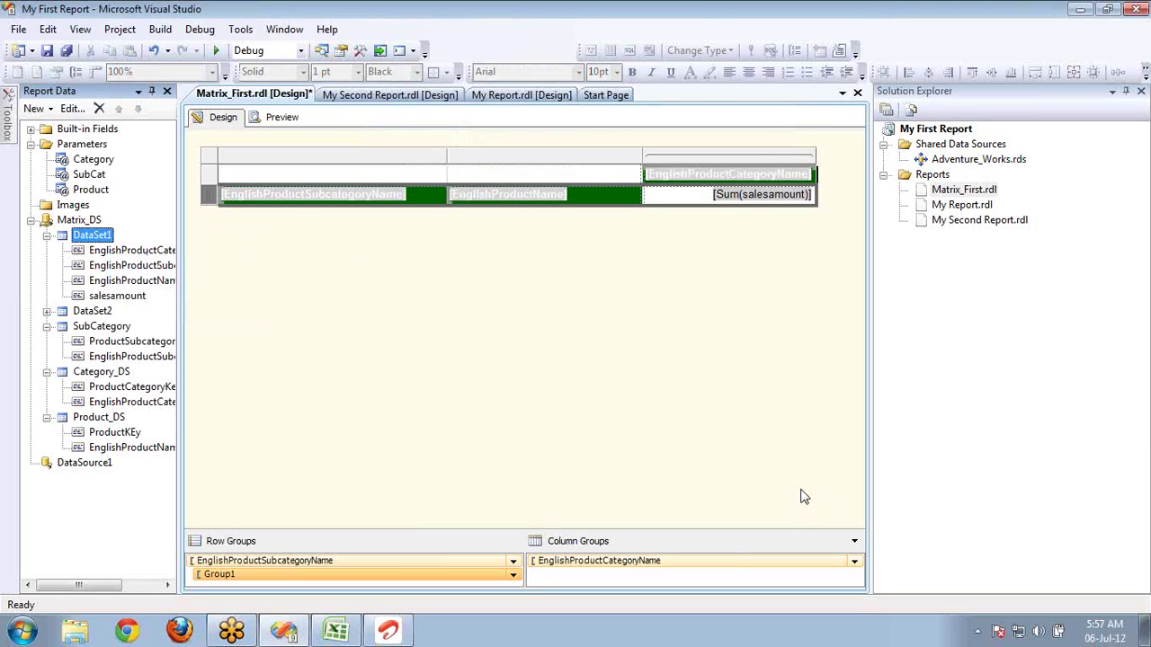
- Add the Color column to DataSet1's query, between EnglishProductName and salesamount in the select list
right_click(106, 237)
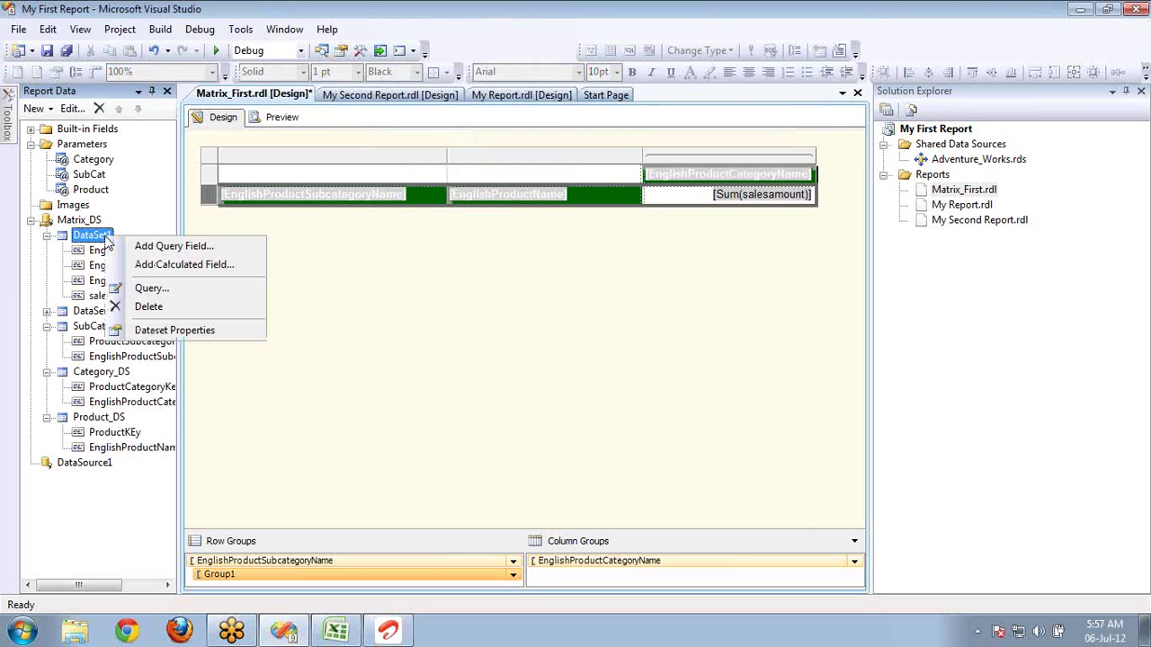
click(151, 288)
click(592, 212)
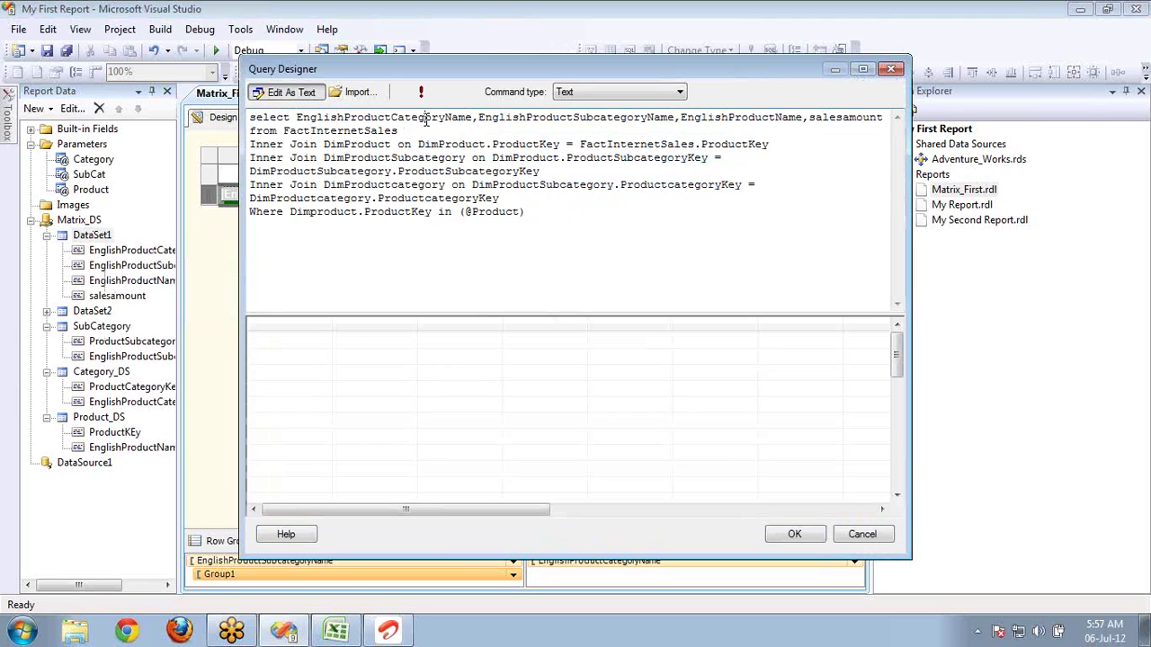
key(Down)
key(Left)
key(Left)
click(807, 119)
text(Colo)
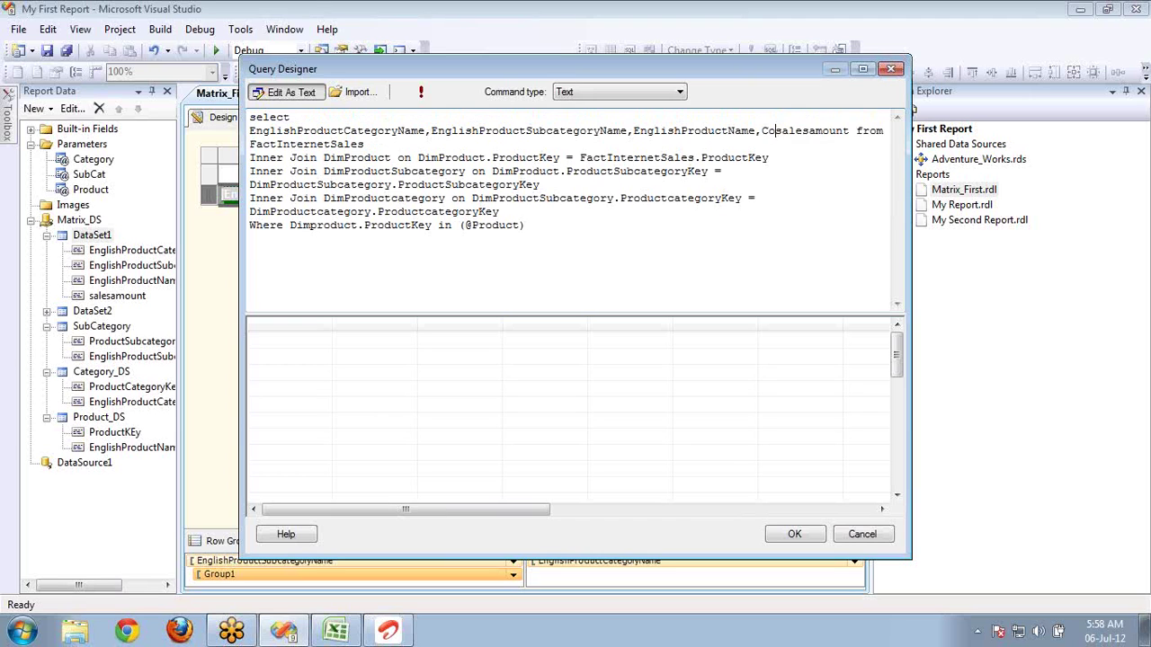
text(r,)
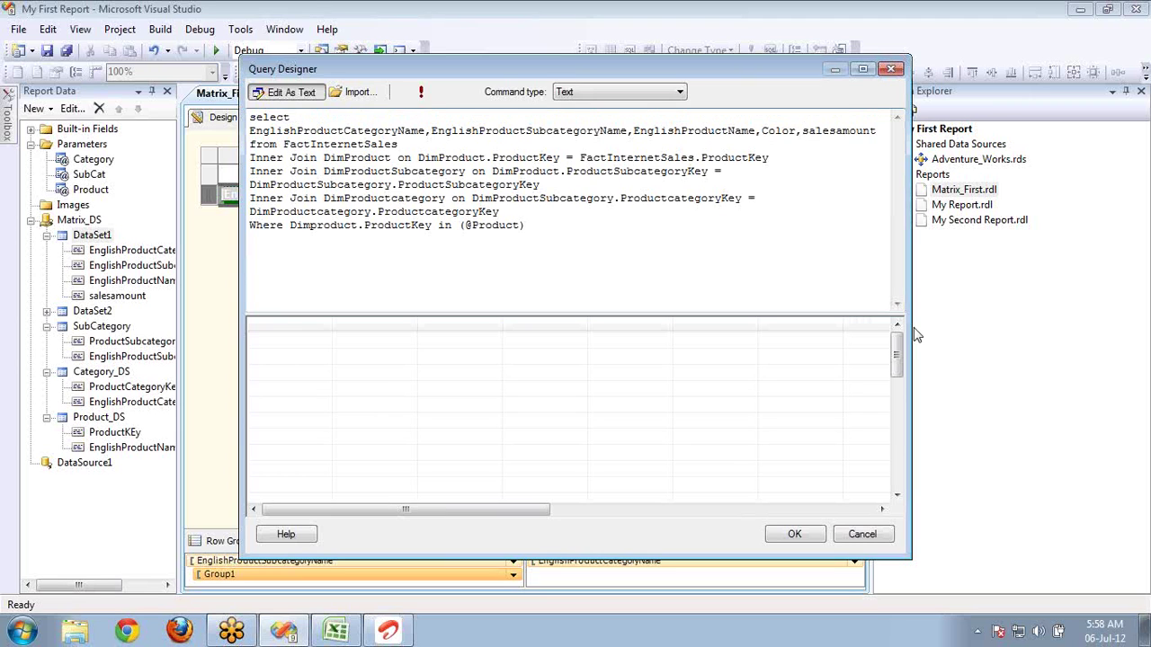
click(794, 534)
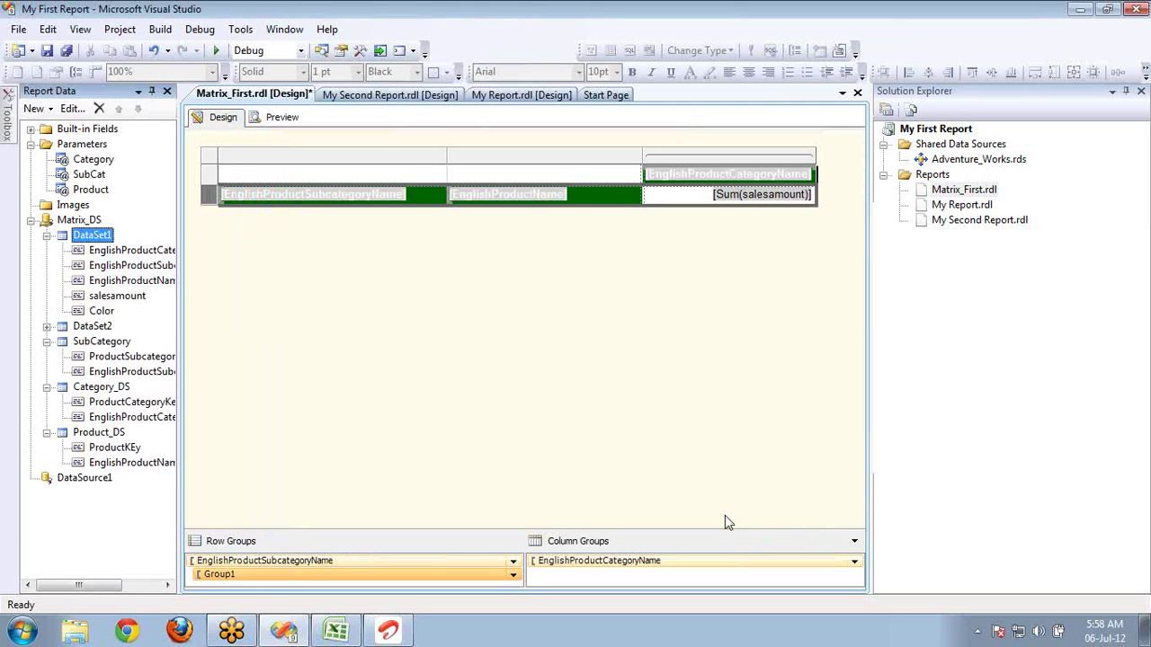
click(99, 311)
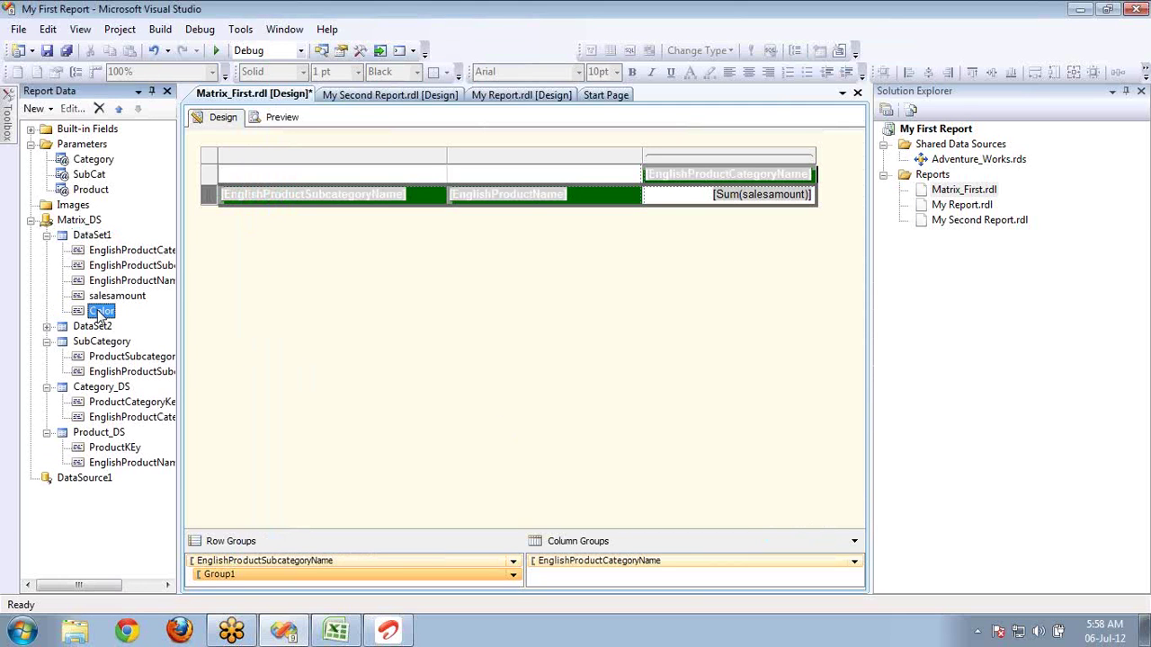
- Examine the Color field's name and source in DataSet1's query fields, and close the properties without adding a field
right_click(90, 238)
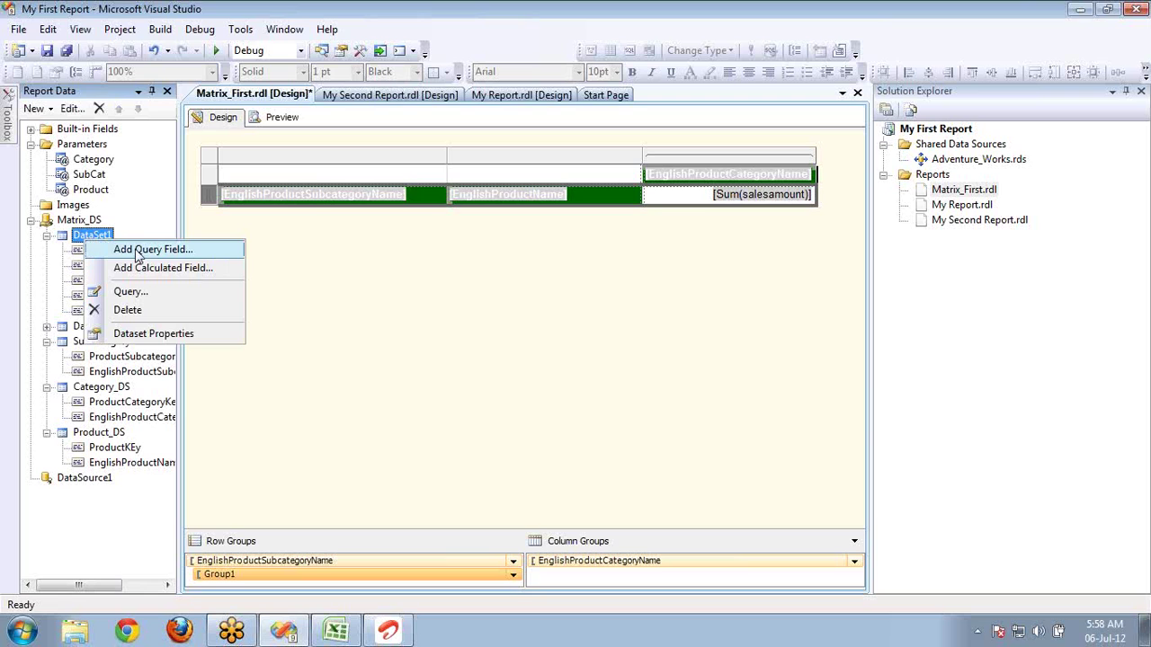
click(135, 250)
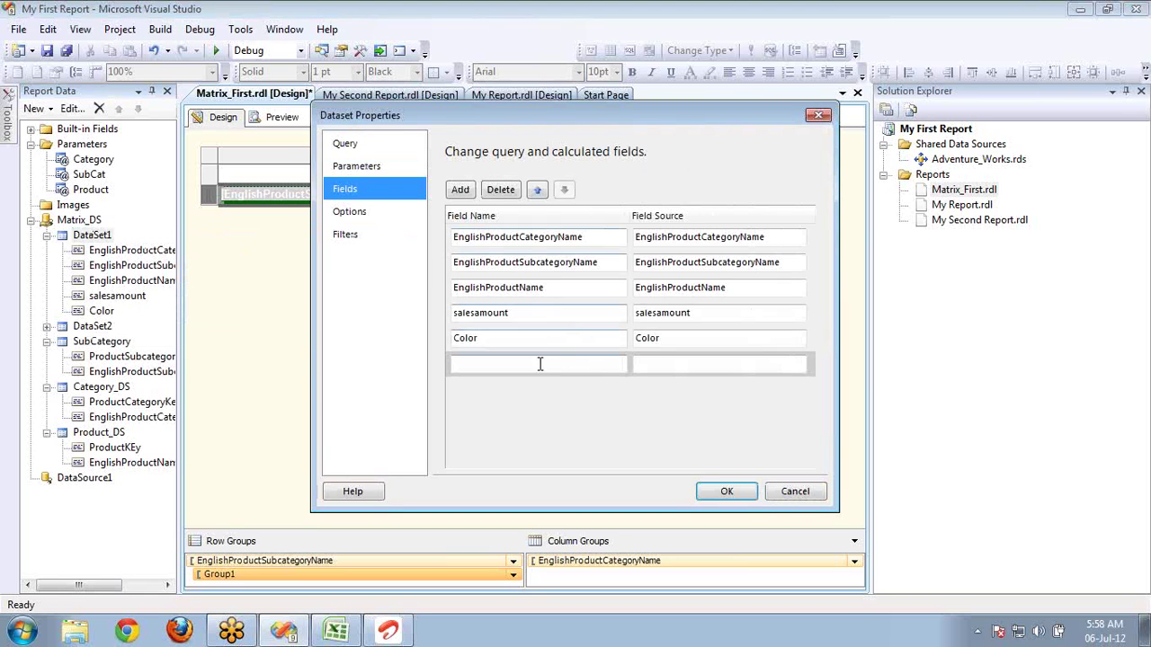
click(545, 338)
double_click(546, 338)
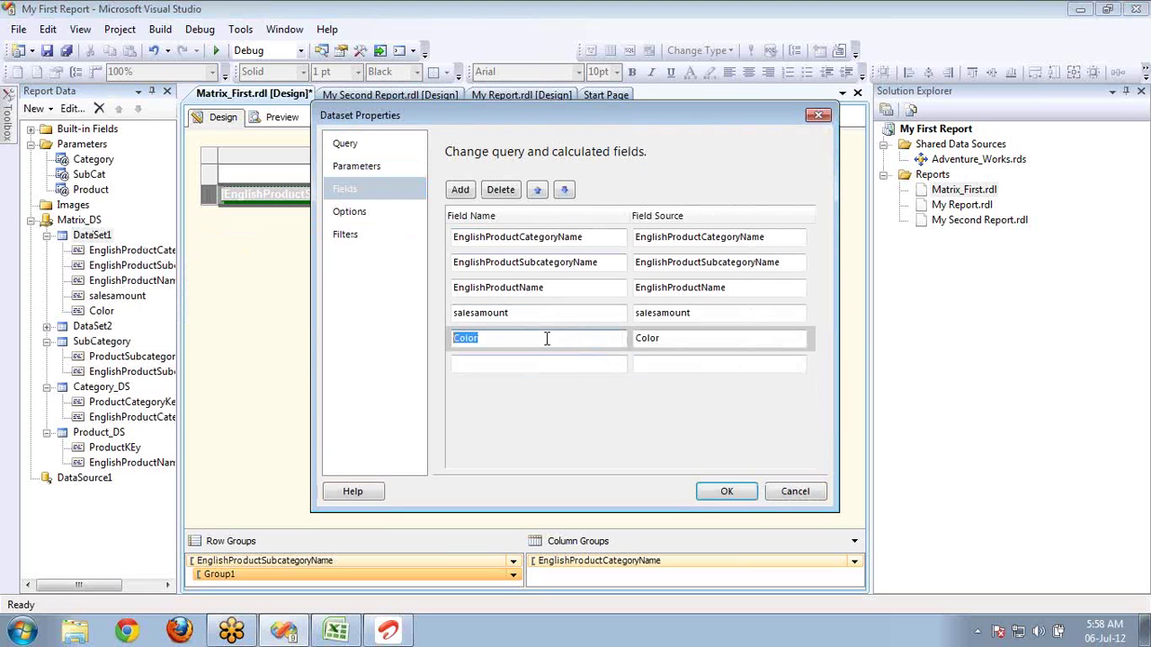
click(671, 338)
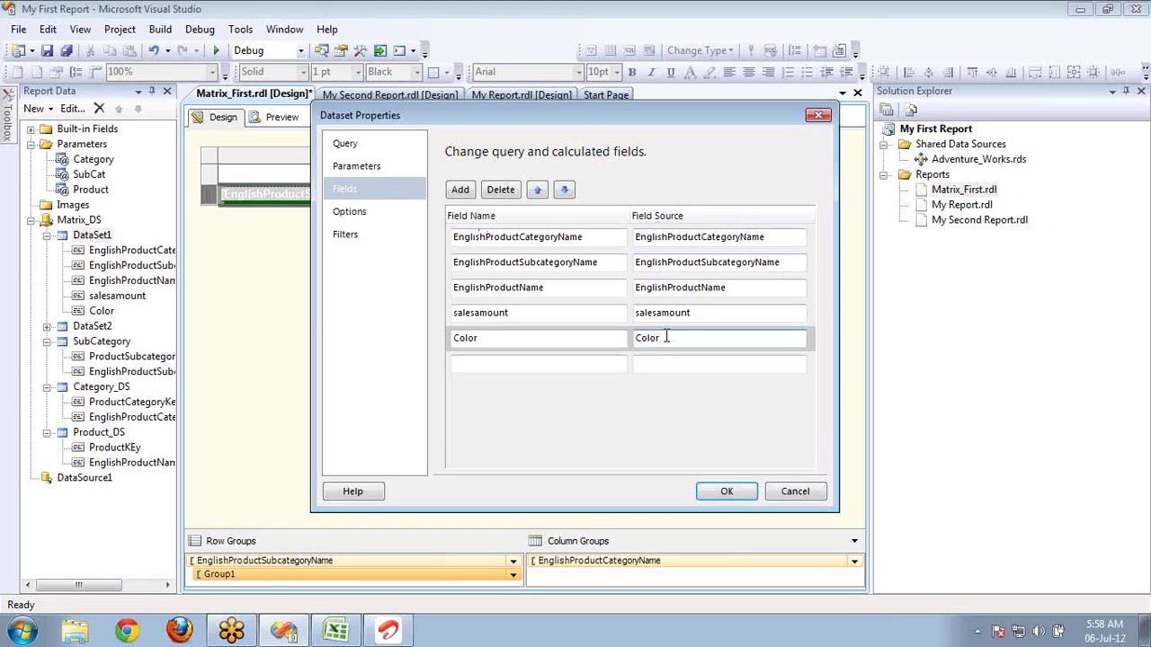
click(584, 339)
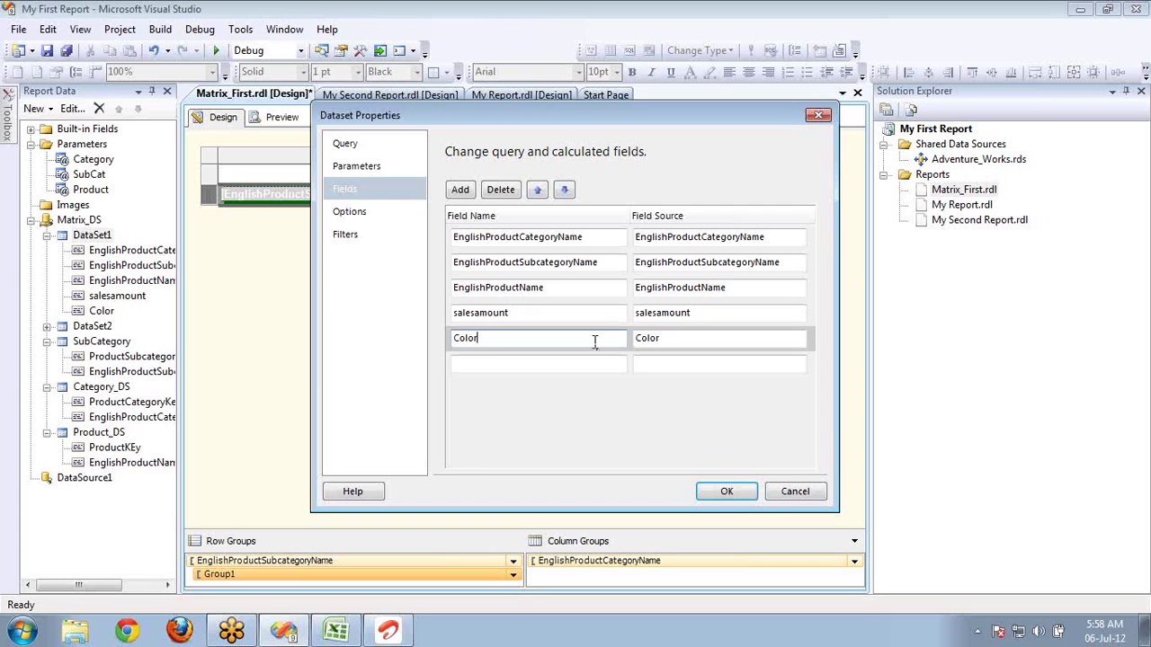
click(788, 491)
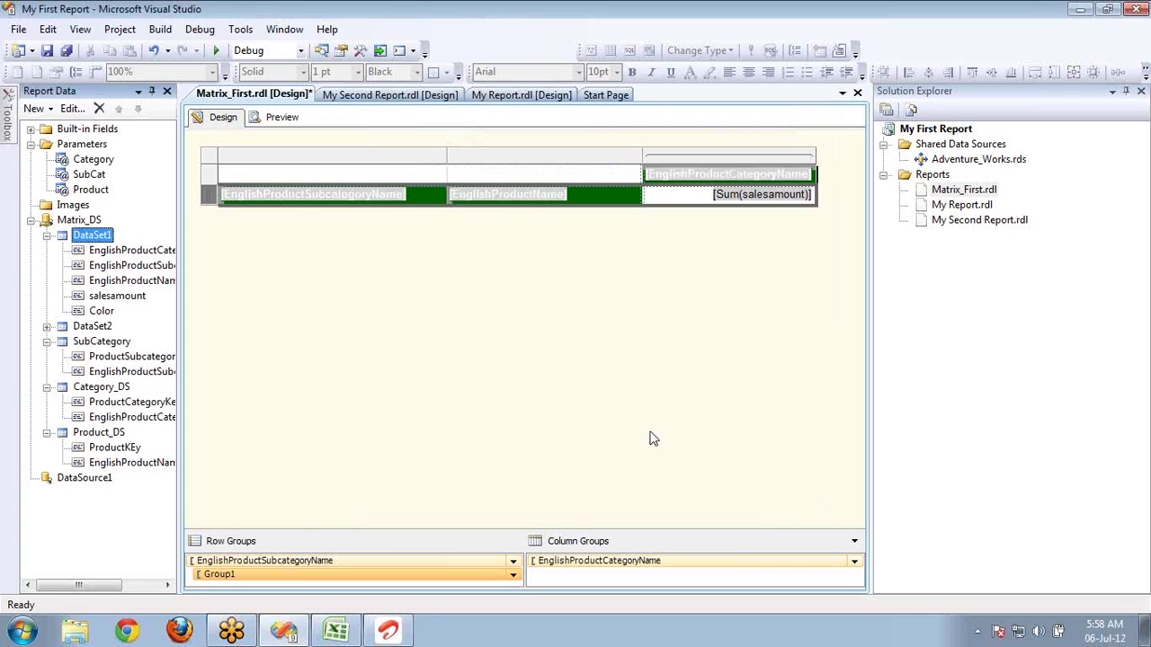
- Add a calculated field named CalTest to DataSet1 with the expression =Fields!salesamount.Value * 2
right_click(108, 236)
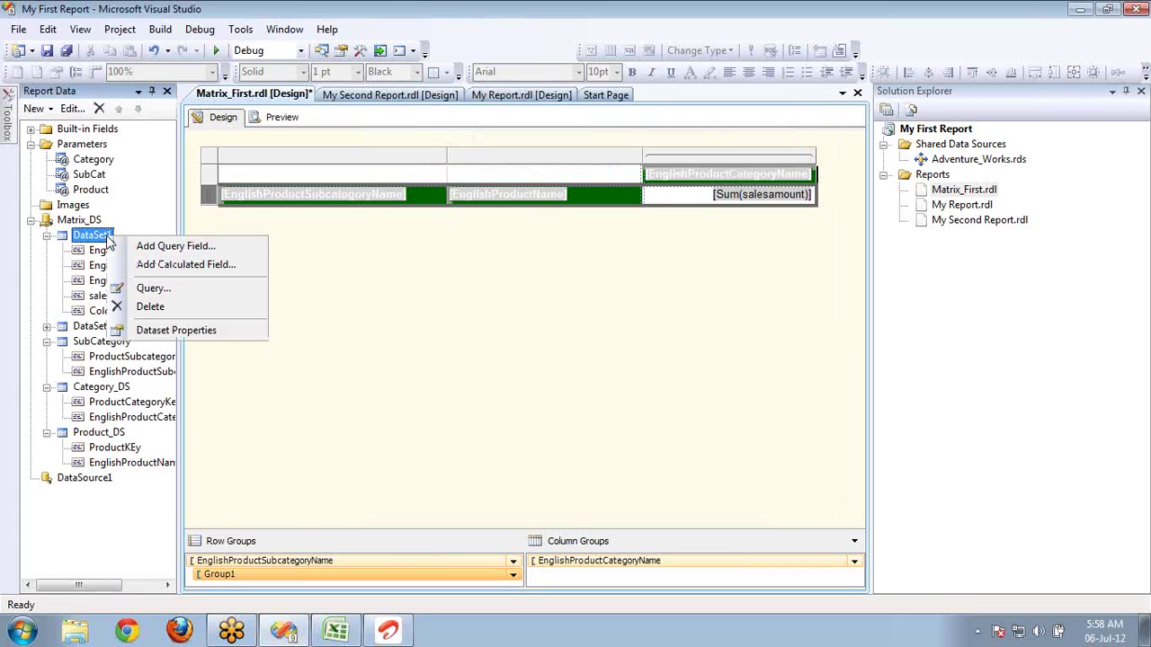
click(162, 263)
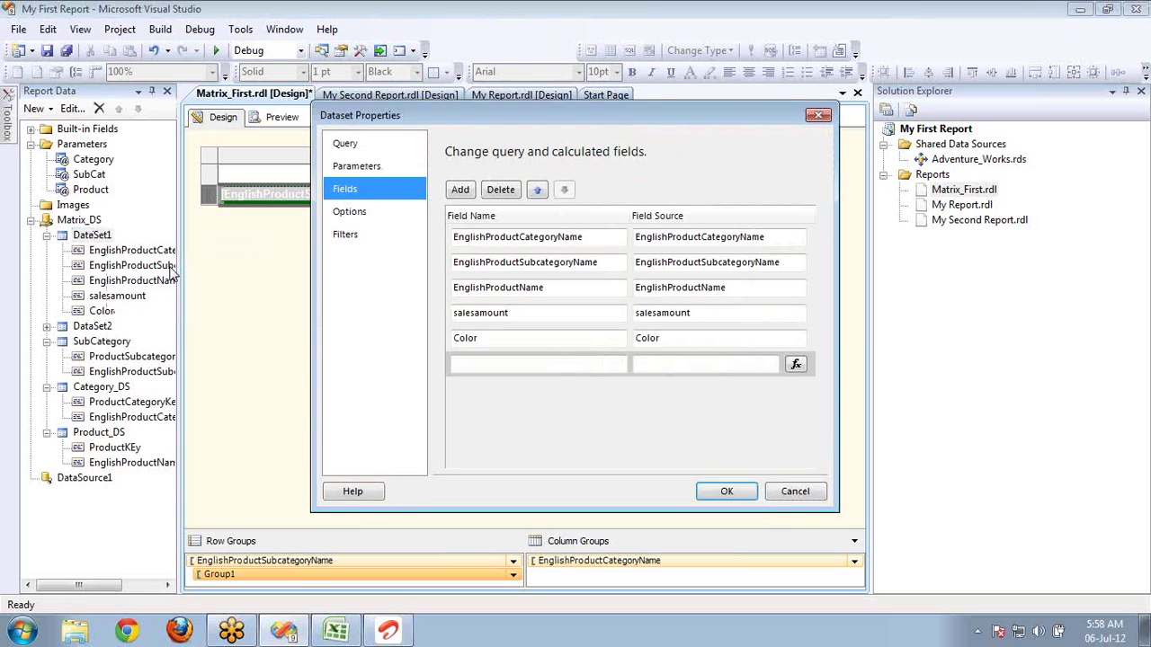
click(488, 362)
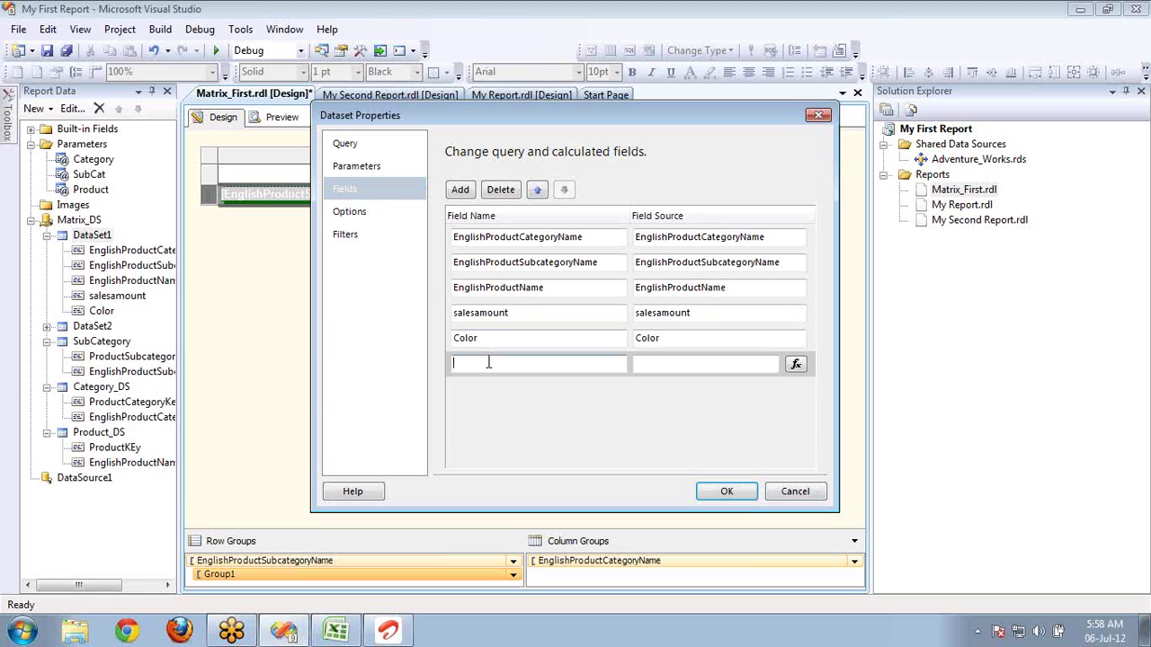
click(797, 363)
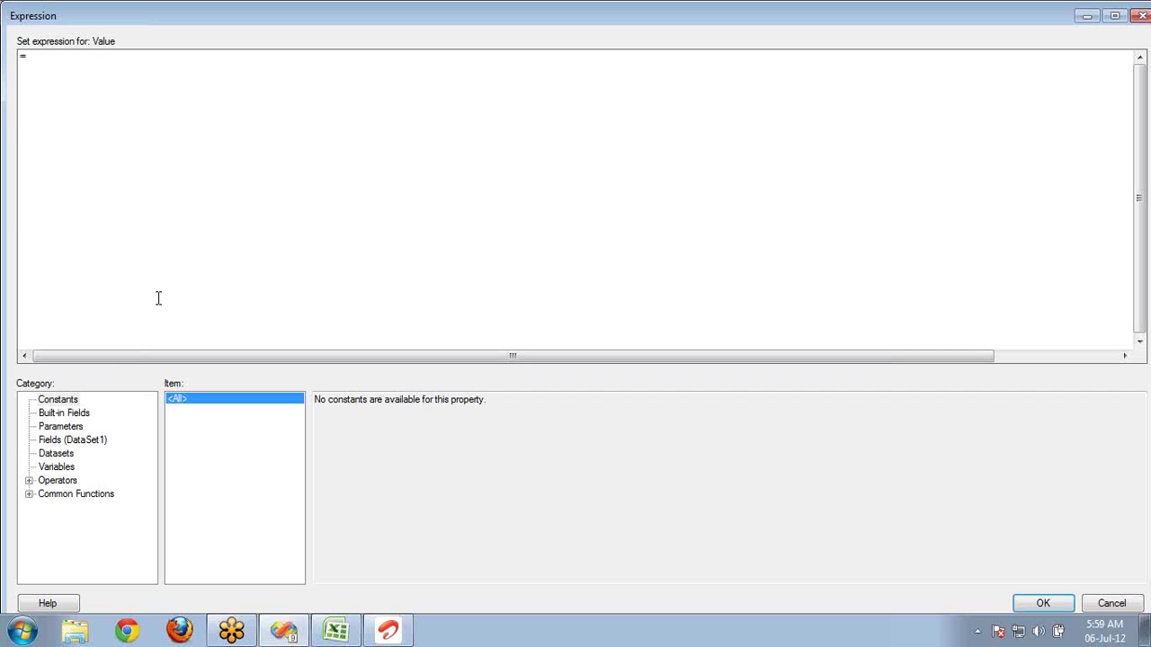
click(68, 440)
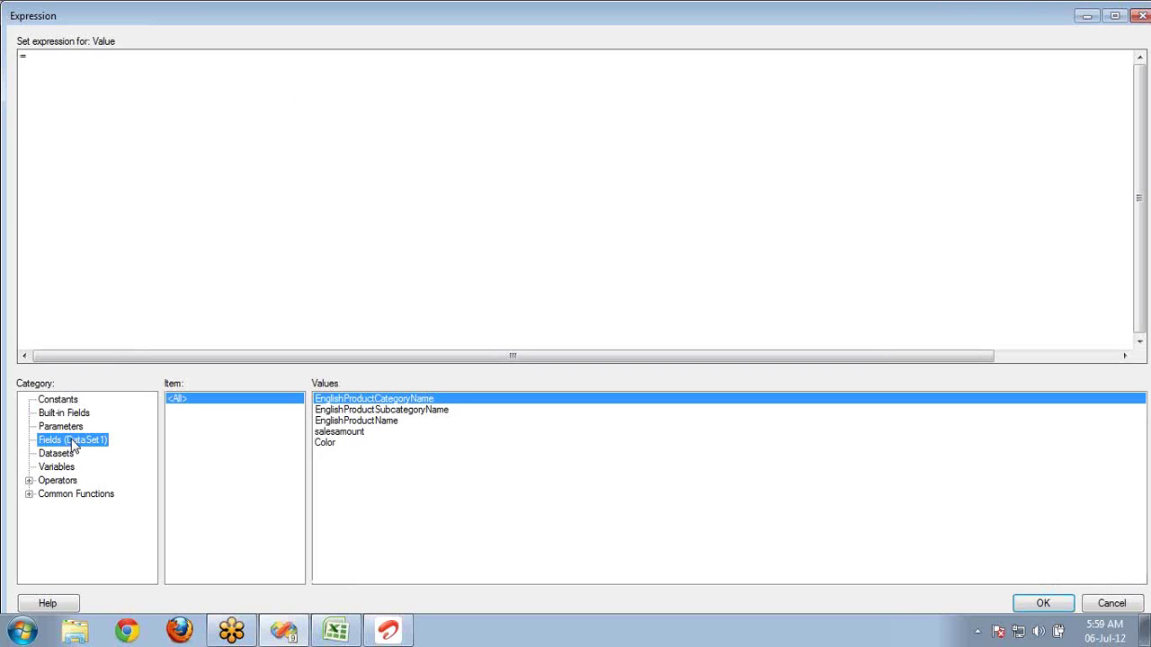
click(344, 433)
double_click(344, 433)
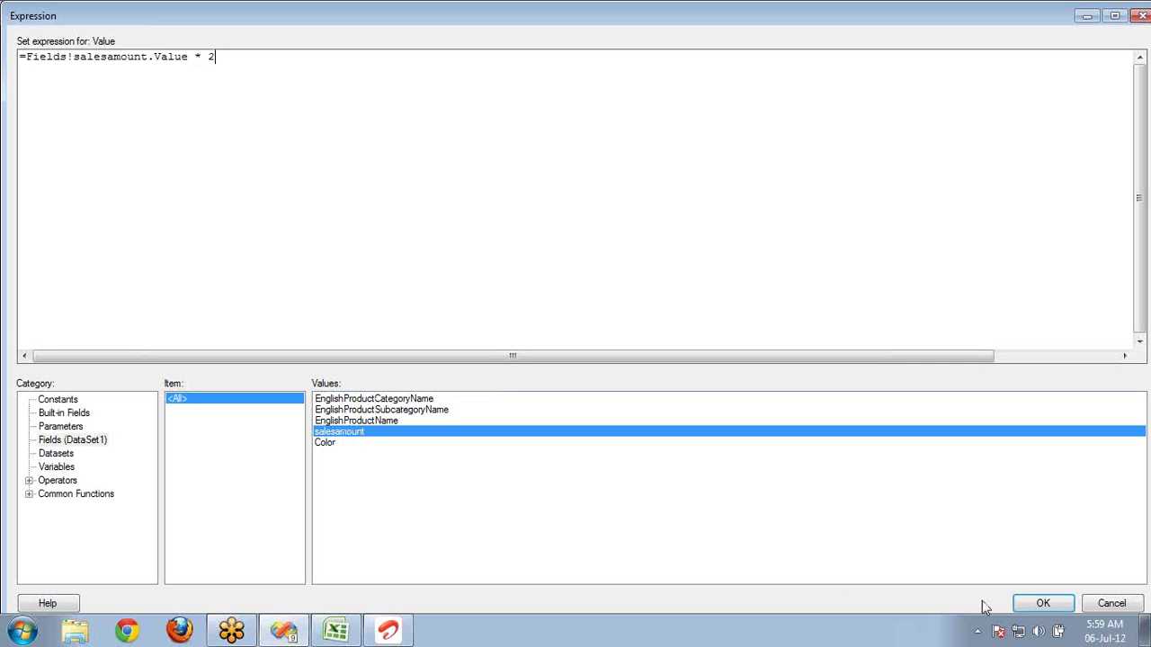
click(1034, 605)
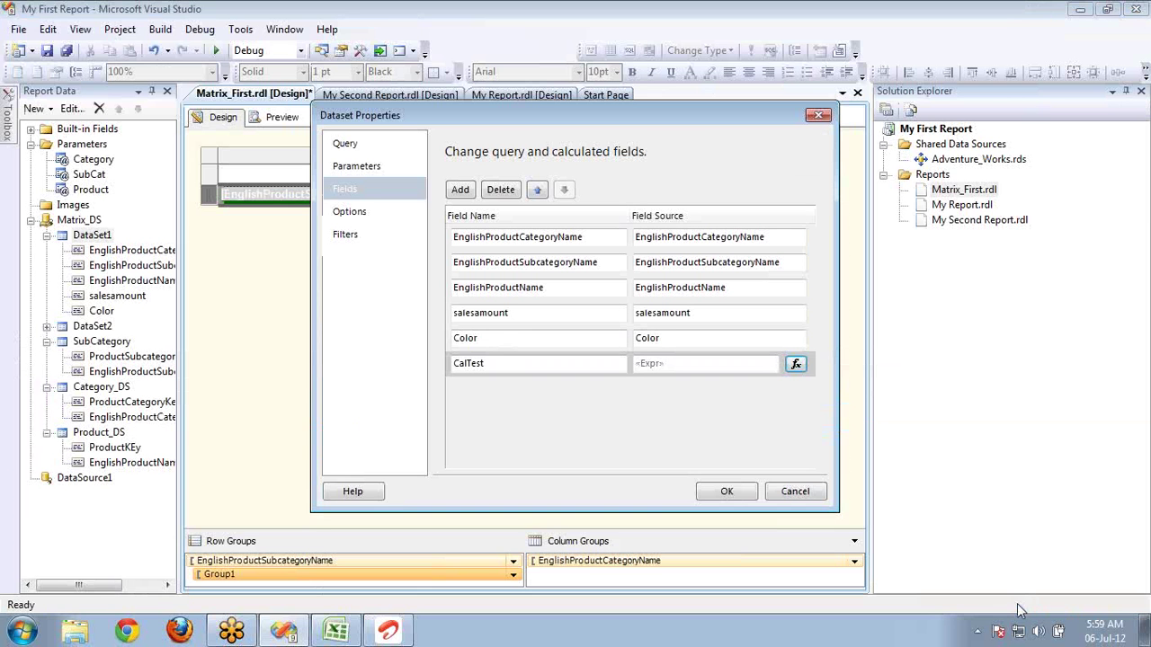
click(727, 494)
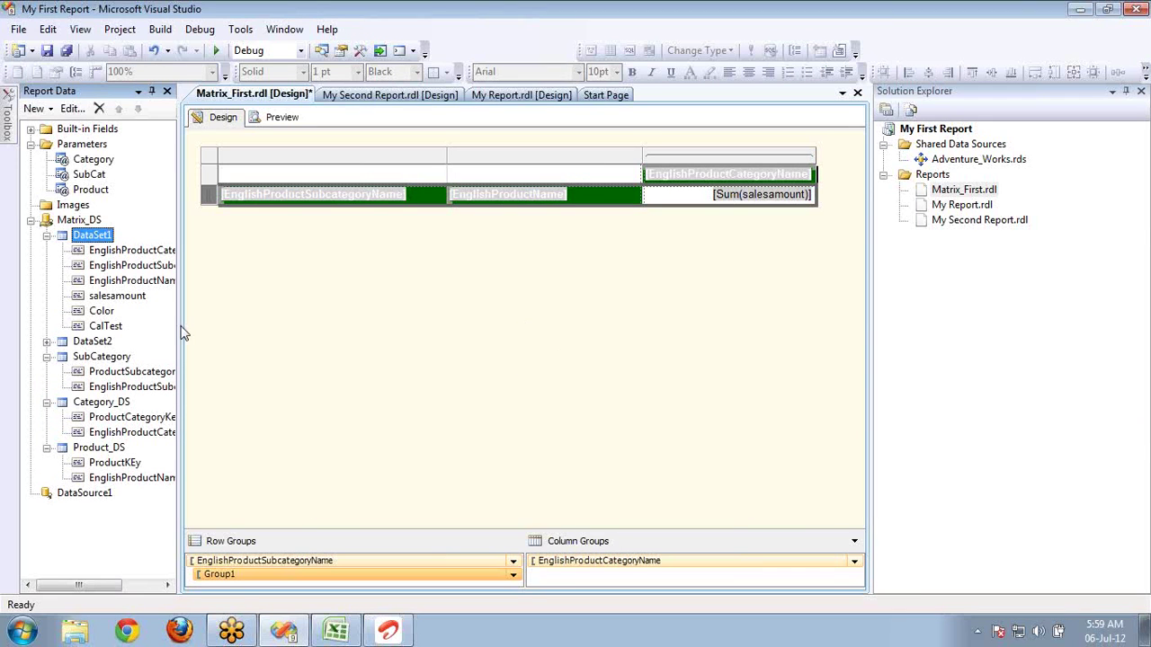
- Insert a matrix column inside the category group, to the right of the Sum(salesamount) column
click(105, 326)
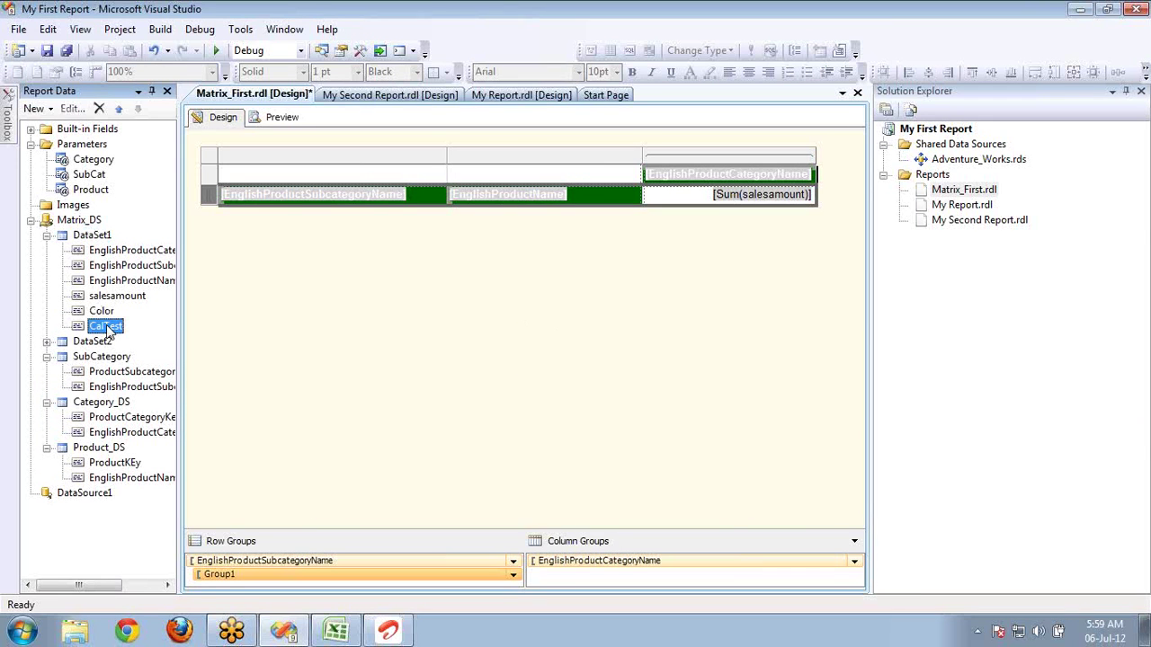
drag(106, 329, 819, 207)
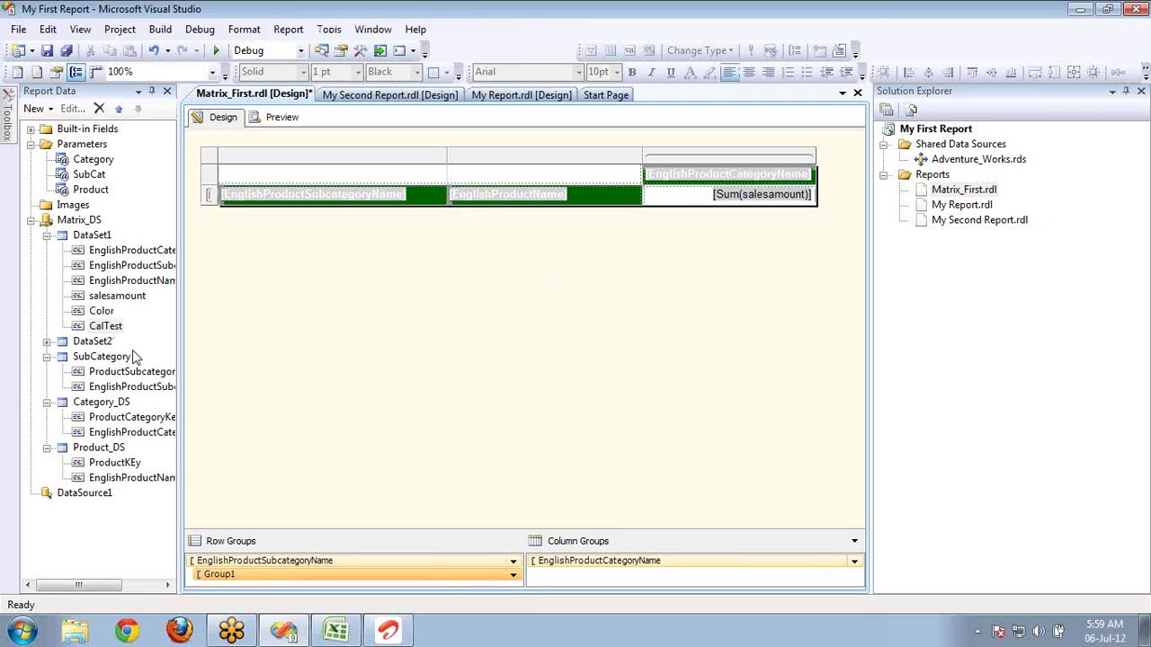
right_click(705, 167)
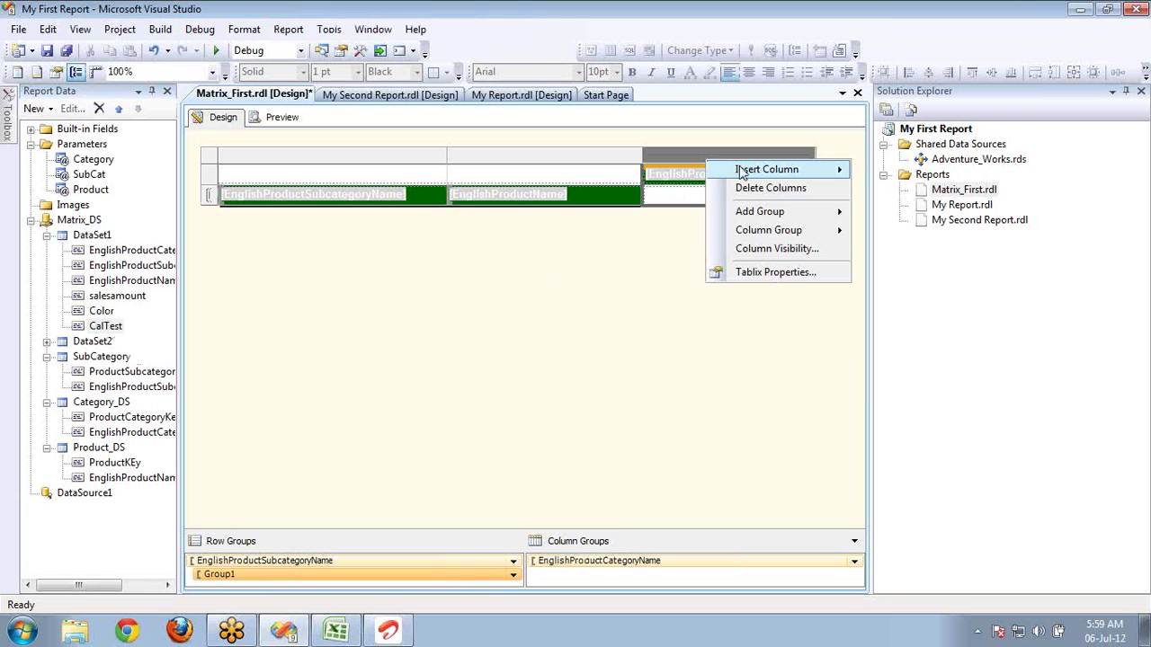
mouse_move(743, 173)
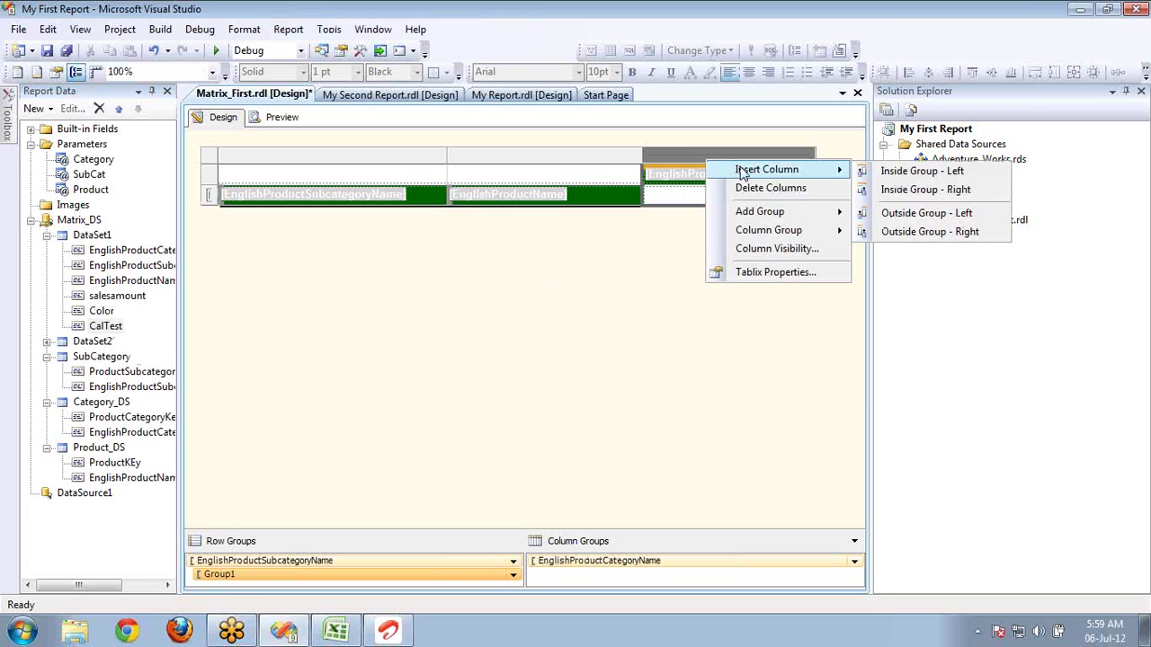
click(914, 192)
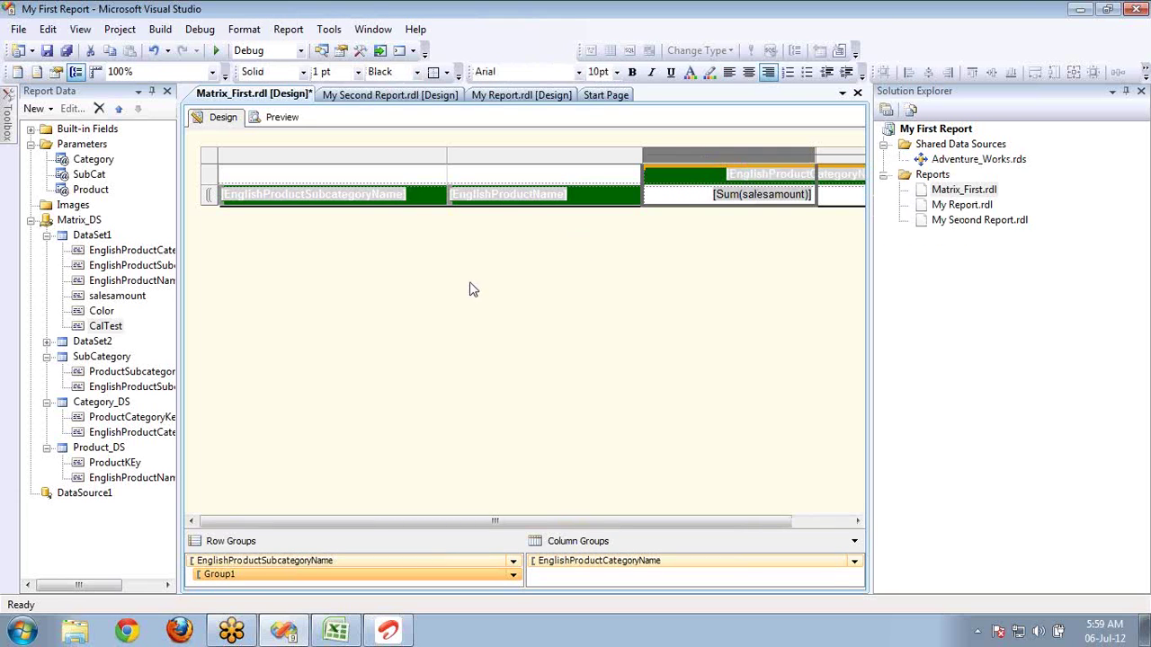
- Assign the CalTest field to the new column's data cell and widen the column slightly
click(821, 197)
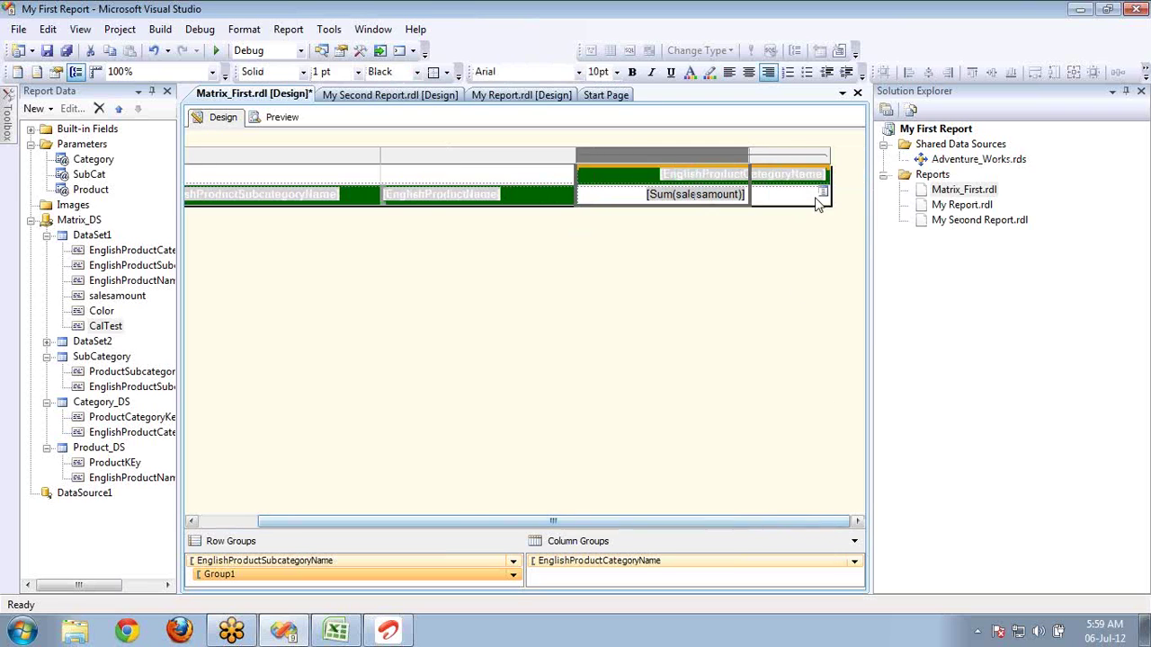
click(821, 197)
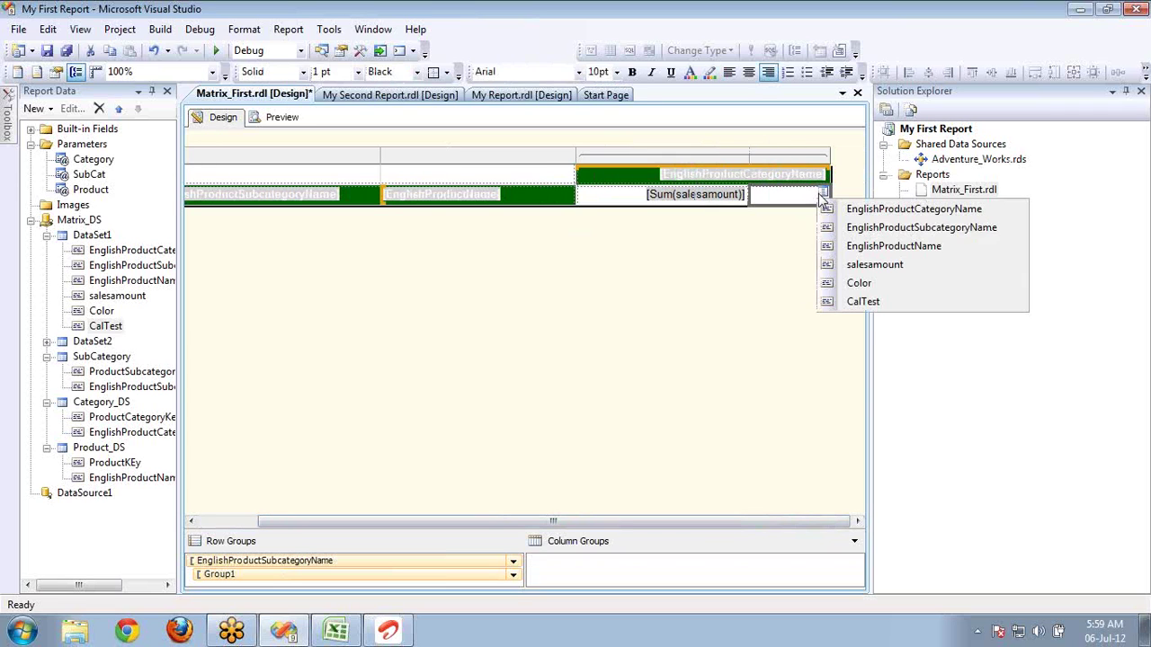
click(869, 302)
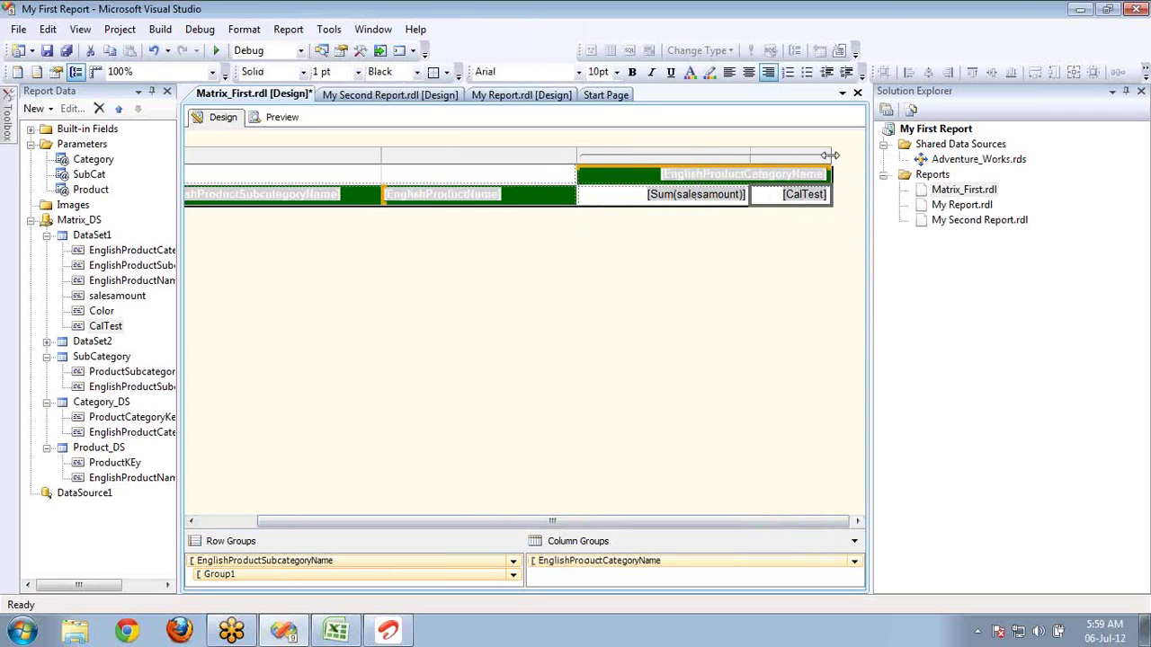
drag(829, 155, 861, 157)
- Preview the Matrix_First report and hide the Output window
click(282, 118)
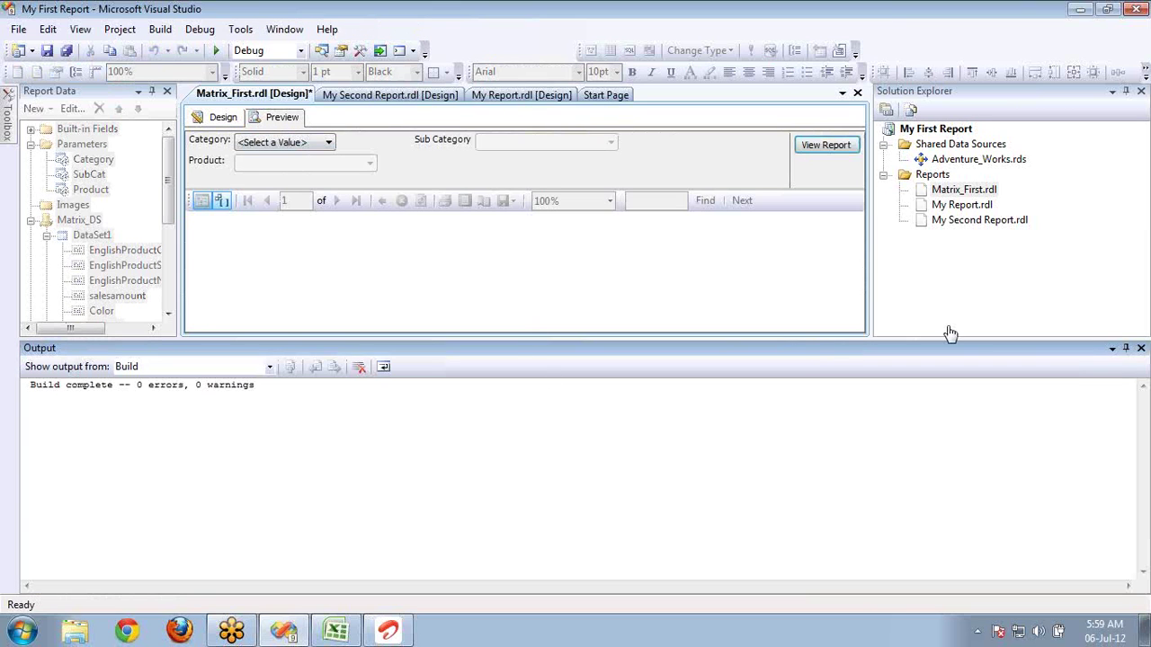
right_click(902, 351)
click(941, 428)
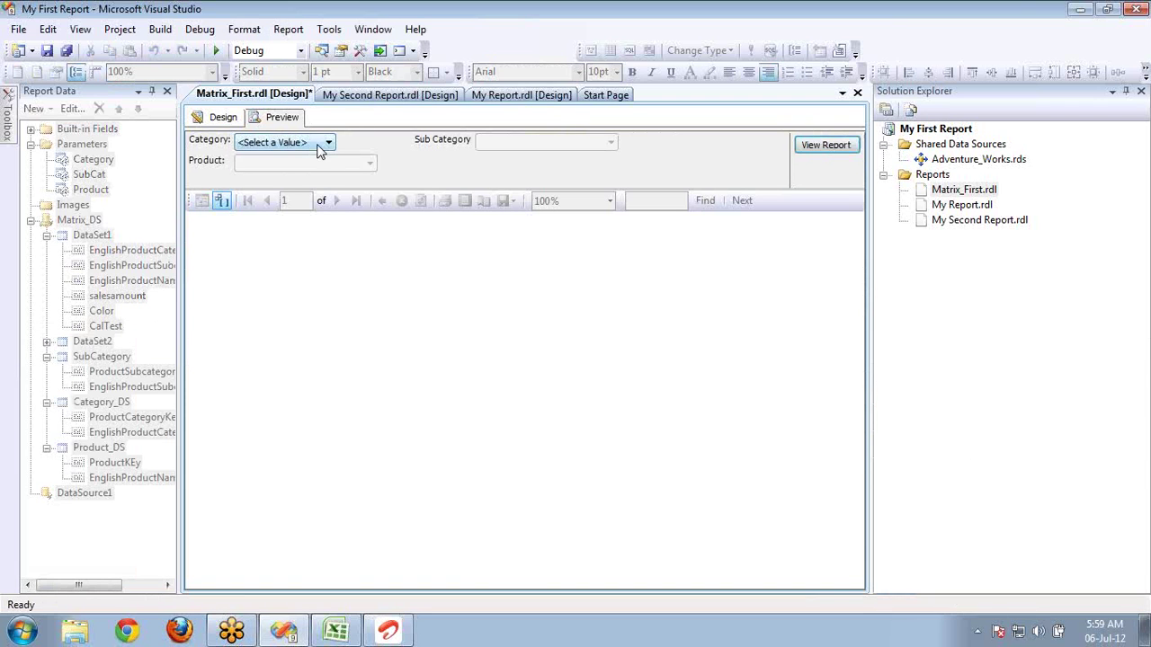
- Run the report for the Clothing category with all subcategories and all products, and check the CalTest column
click(328, 142)
click(281, 190)
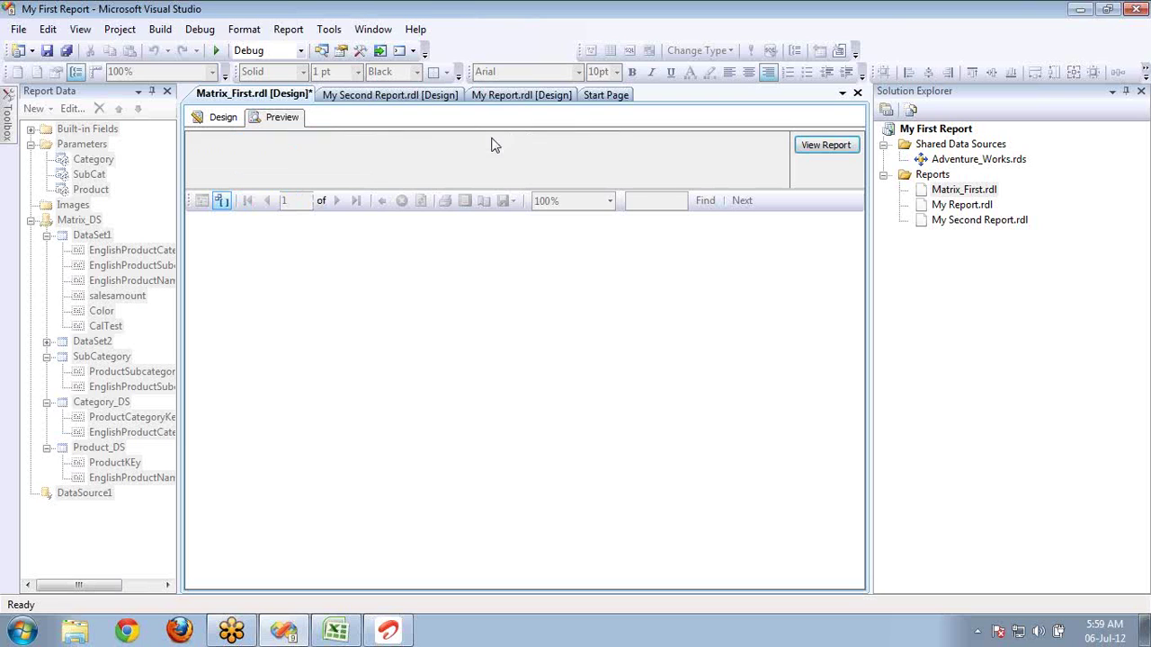
click(502, 144)
click(486, 164)
click(401, 183)
click(364, 165)
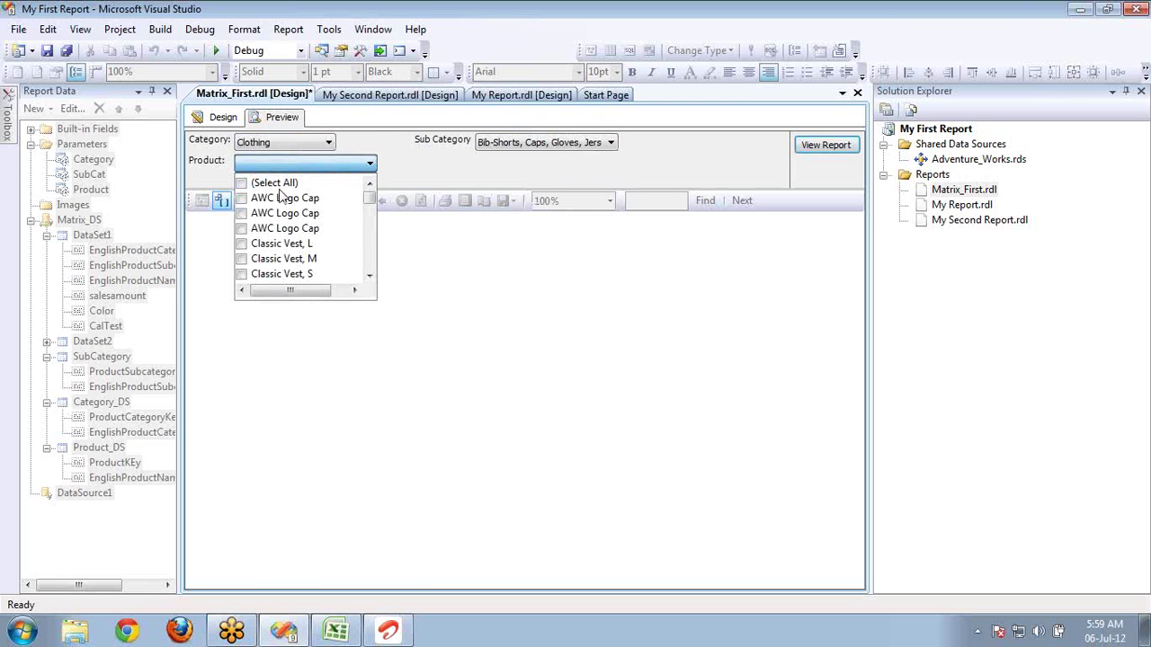
click(824, 146)
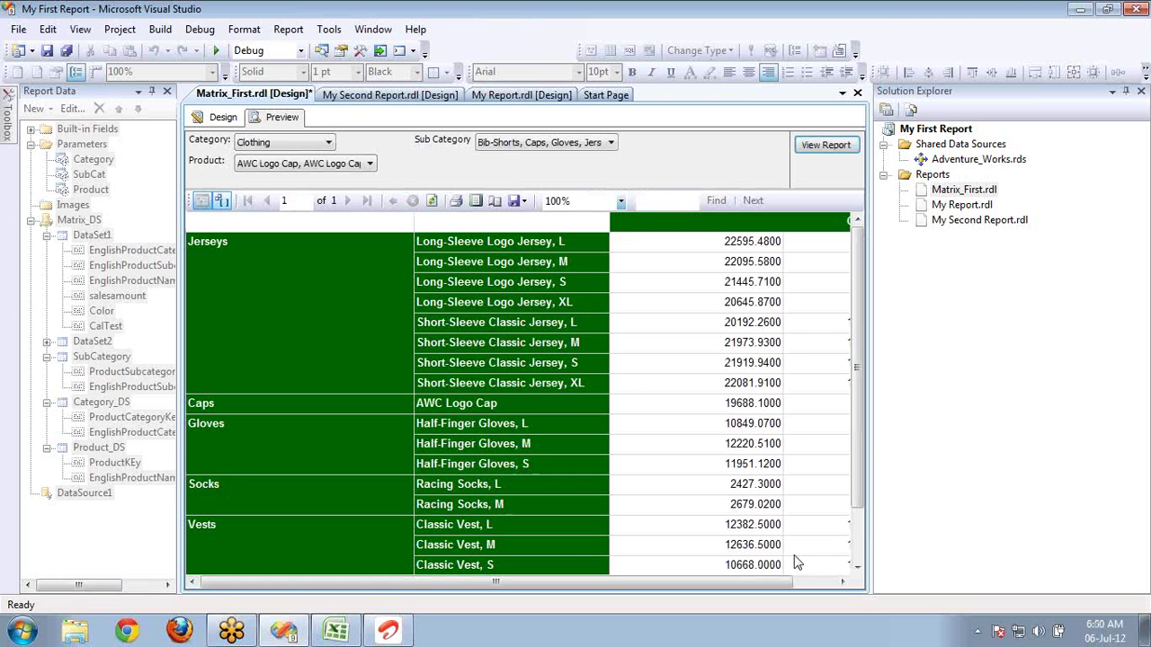
click(809, 583)
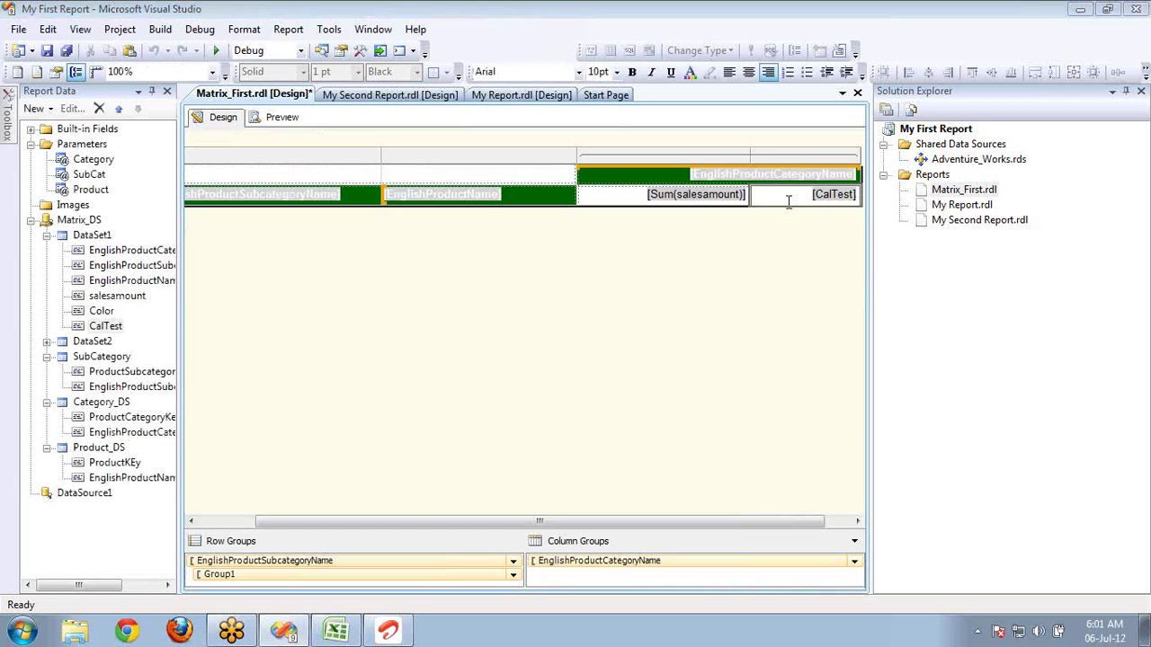
- Change the expression of the matrix's CalTest data cell to =Sum(Fields!CalTest.Value)
right_click(787, 199)
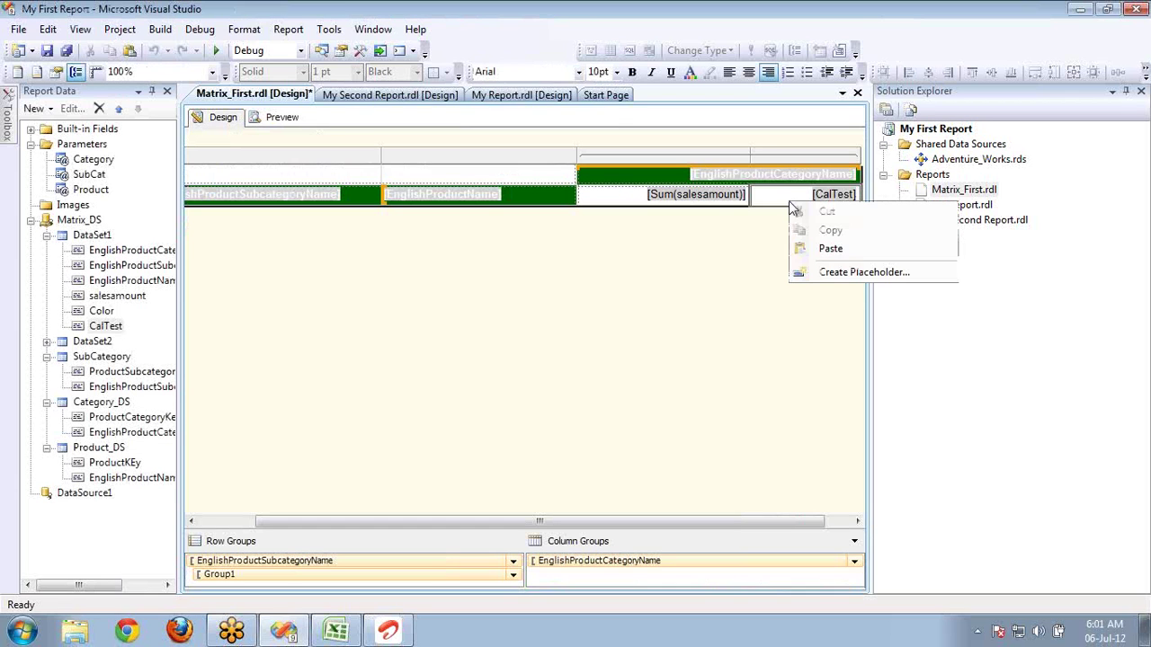
click(765, 240)
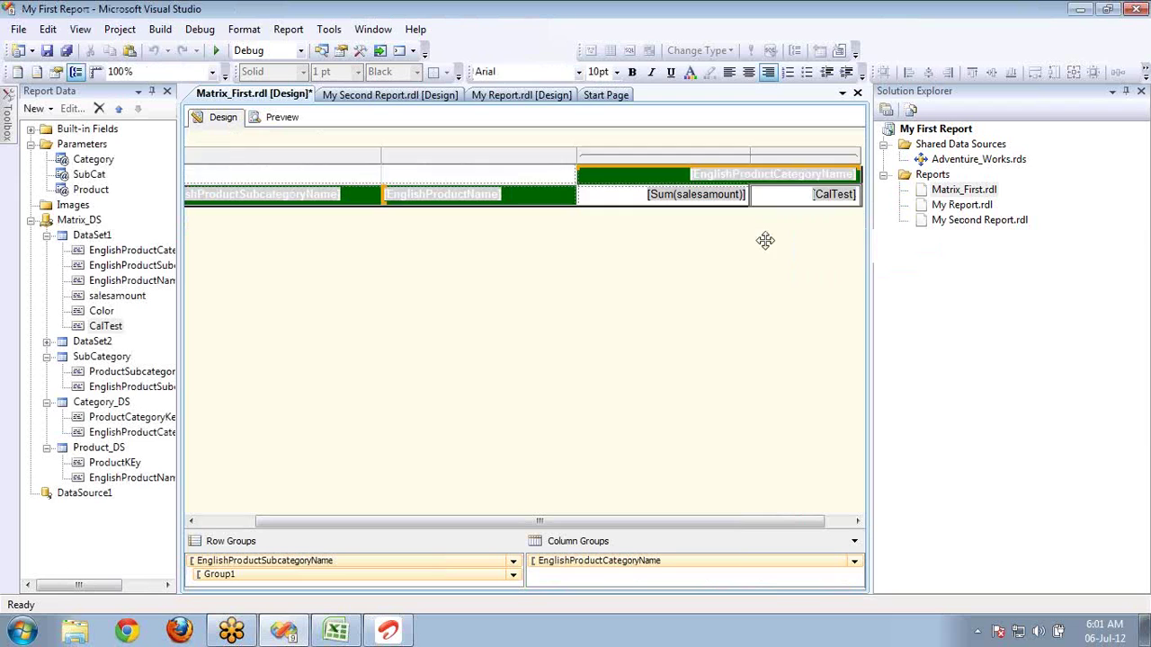
right_click(789, 199)
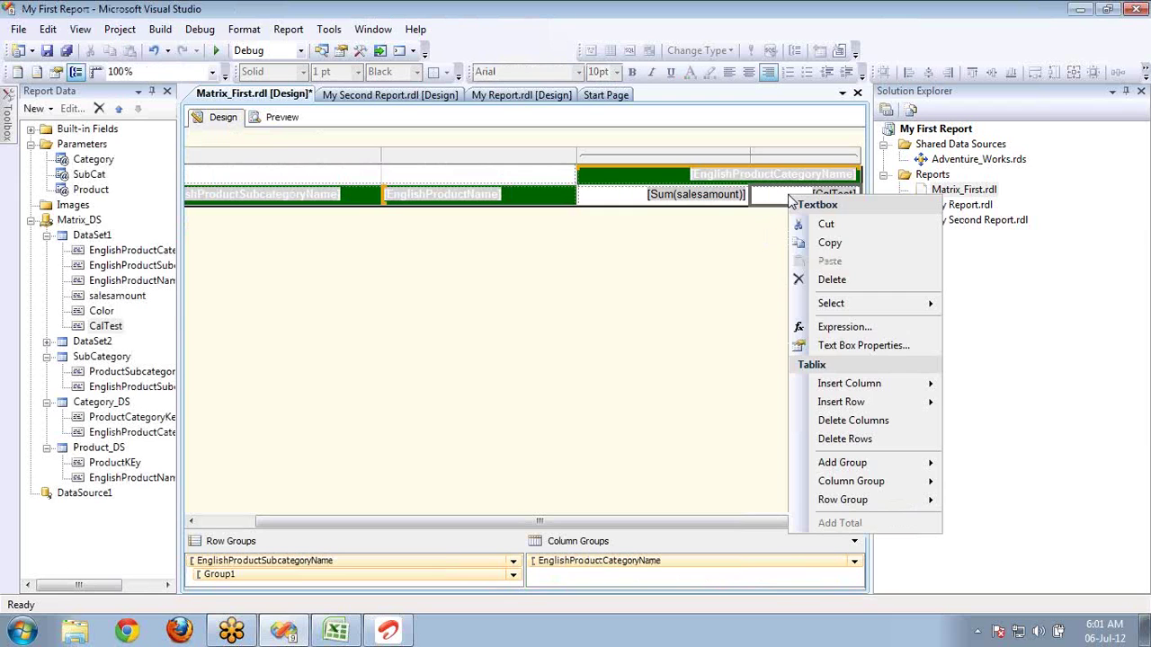
click(850, 326)
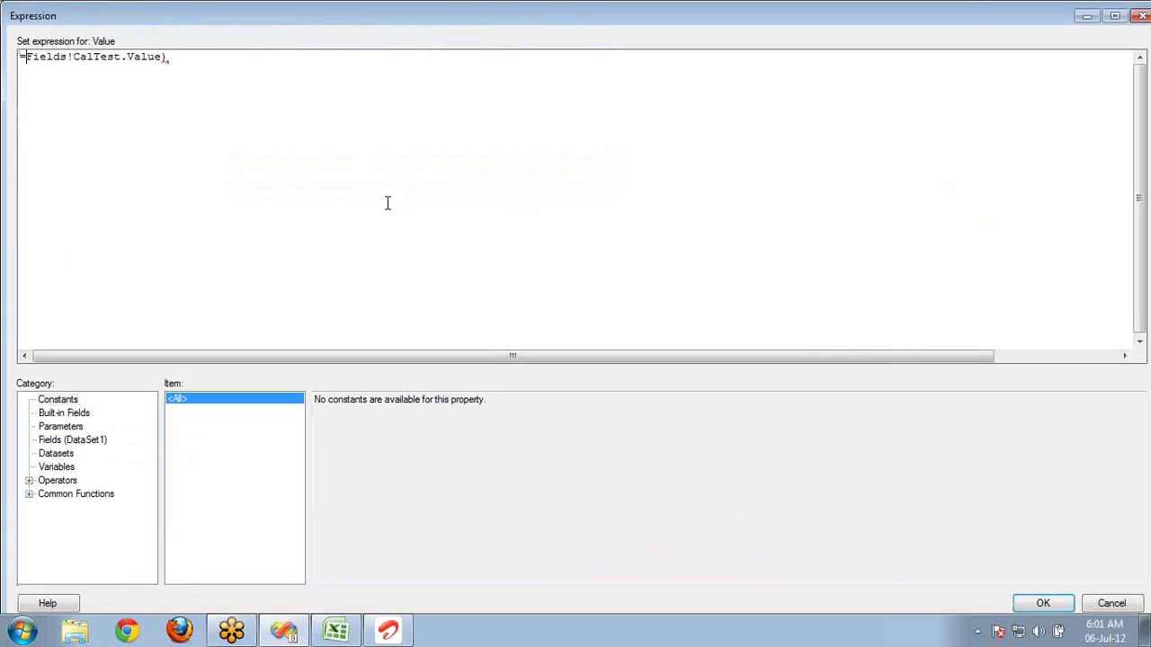
key(Home)
key(Right)
text(()
text(Sum)
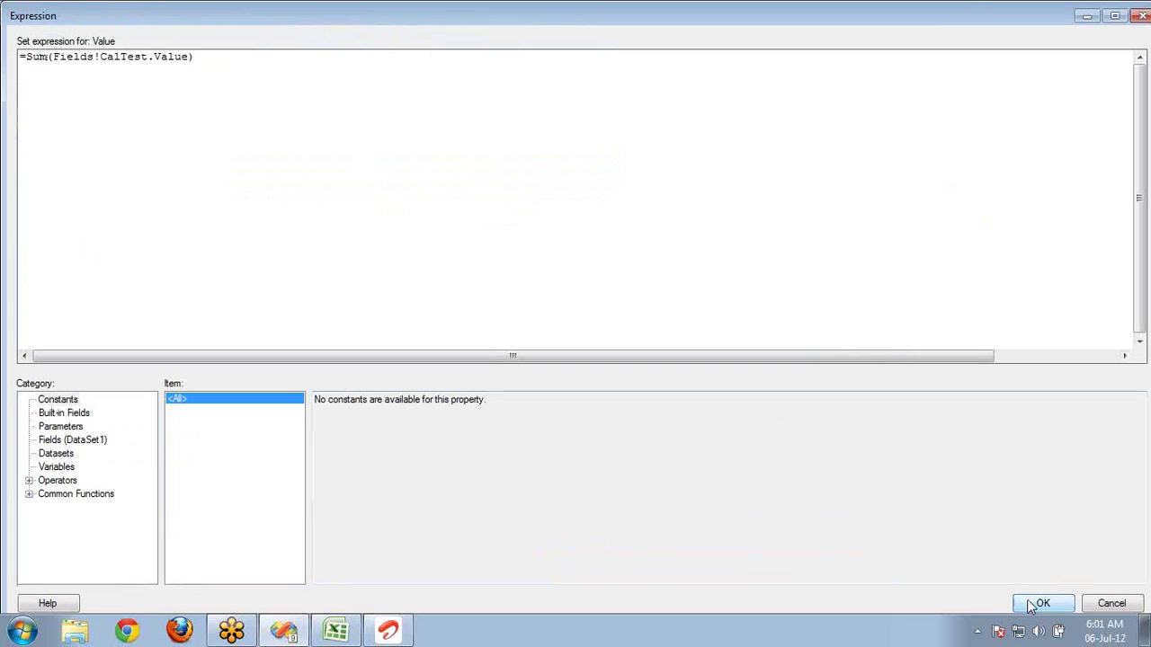
click(1031, 605)
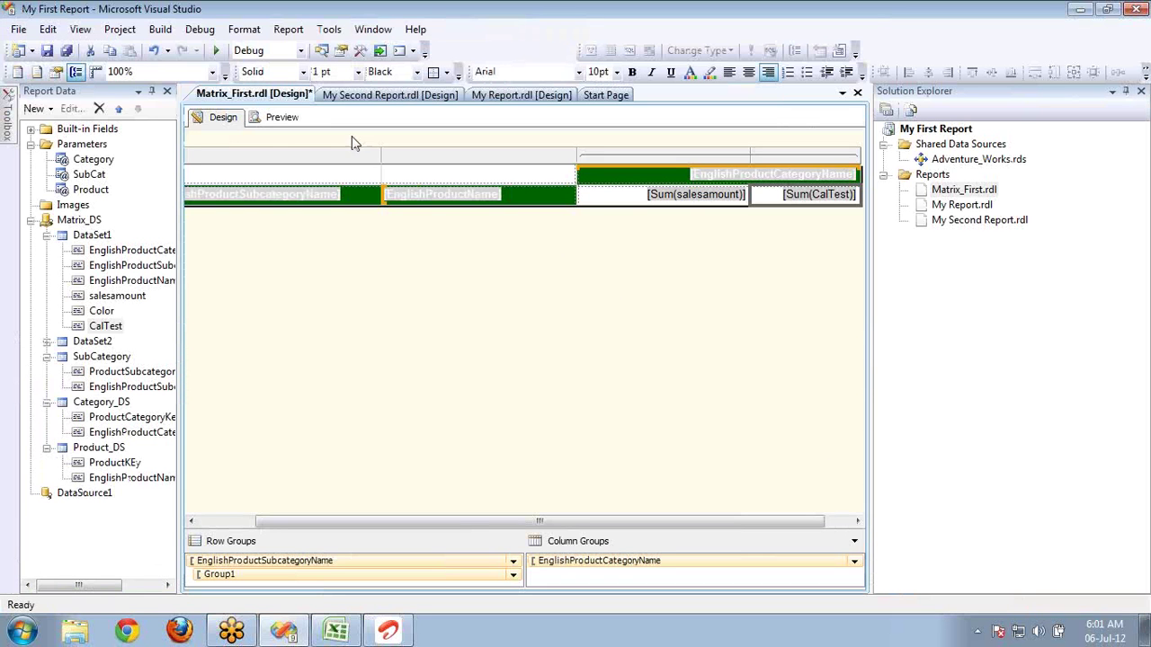
- Preview the Matrix_First report for the Clothing category with all subcategories and all products selected
click(281, 117)
click(305, 144)
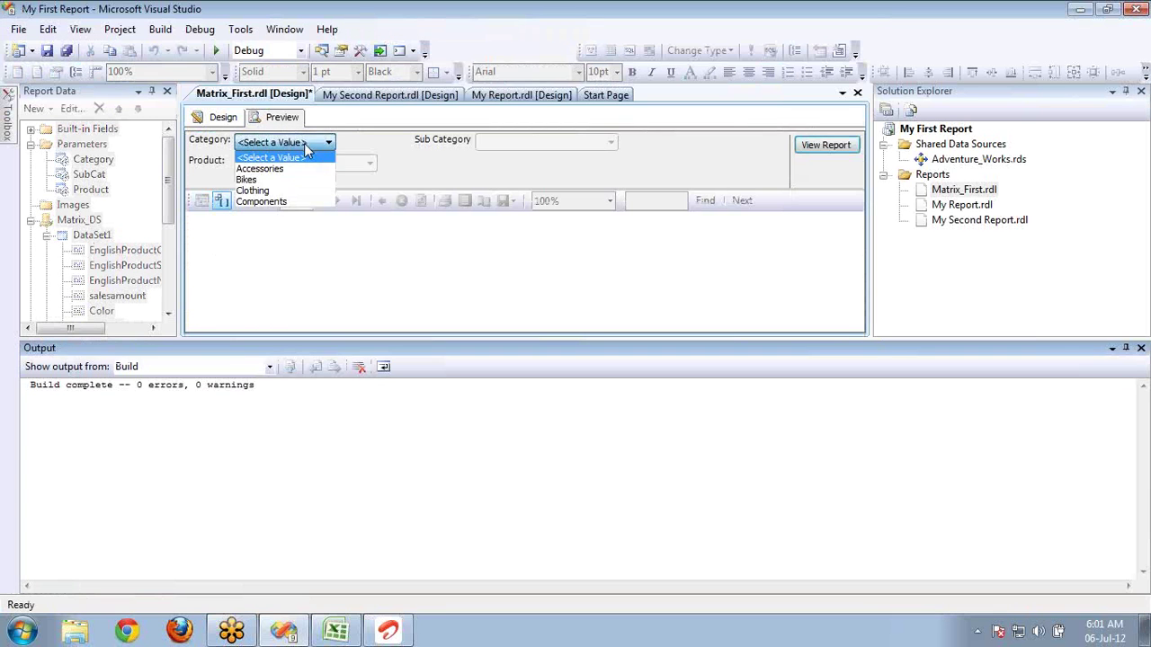
click(283, 190)
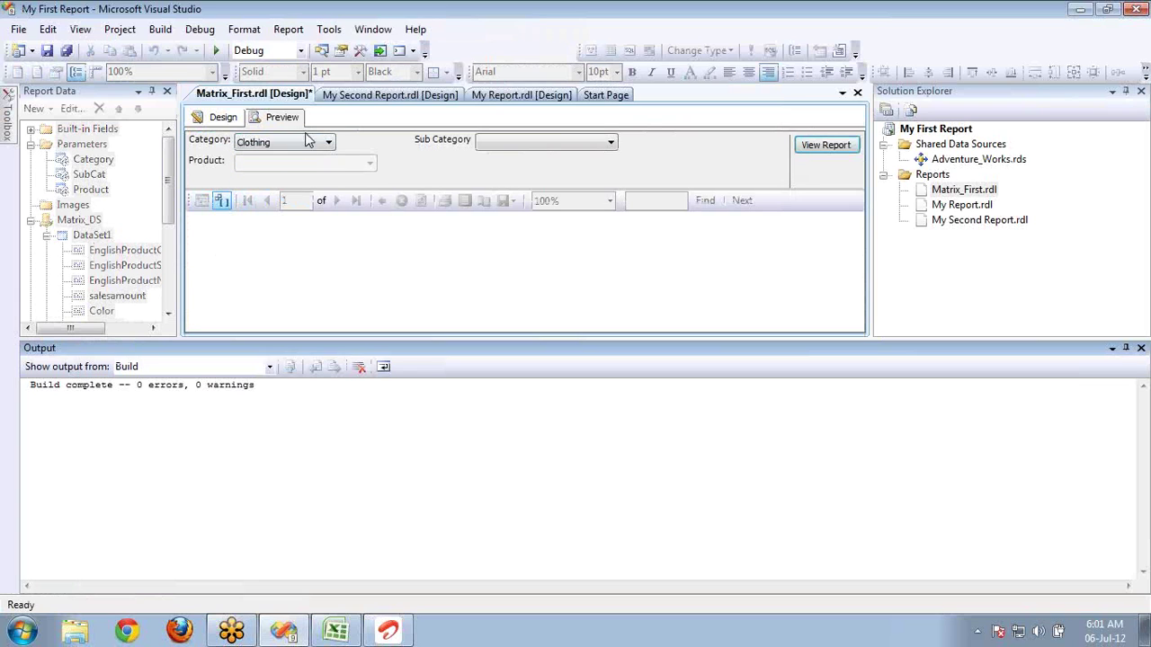
click(493, 146)
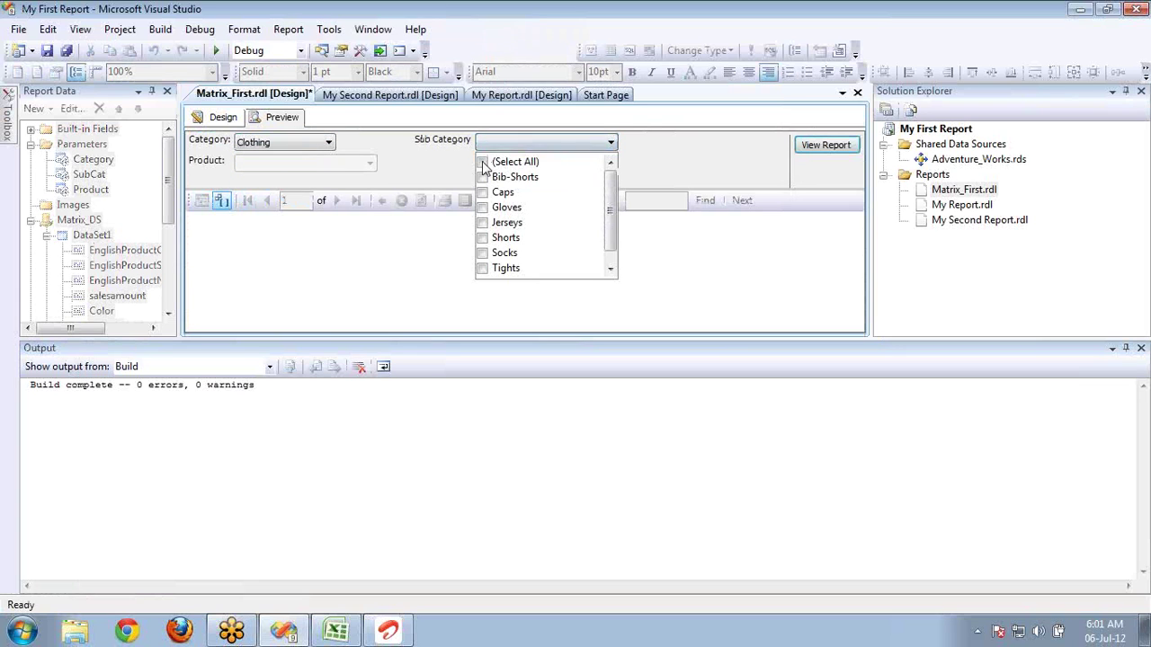
click(482, 162)
click(423, 160)
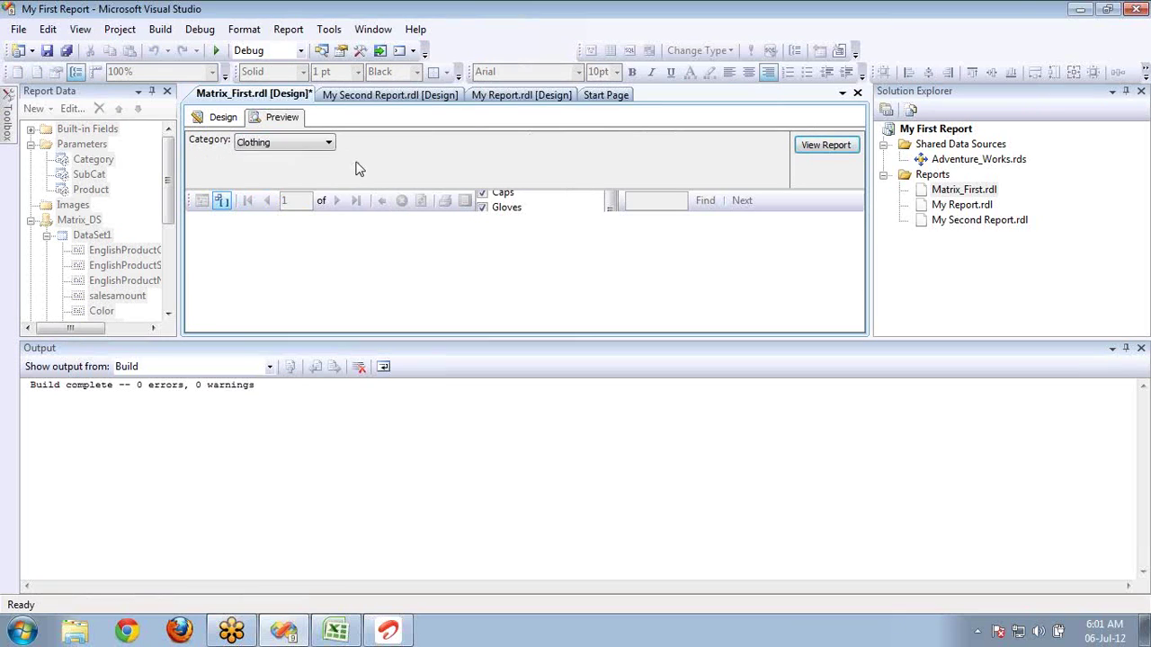
click(349, 166)
click(241, 183)
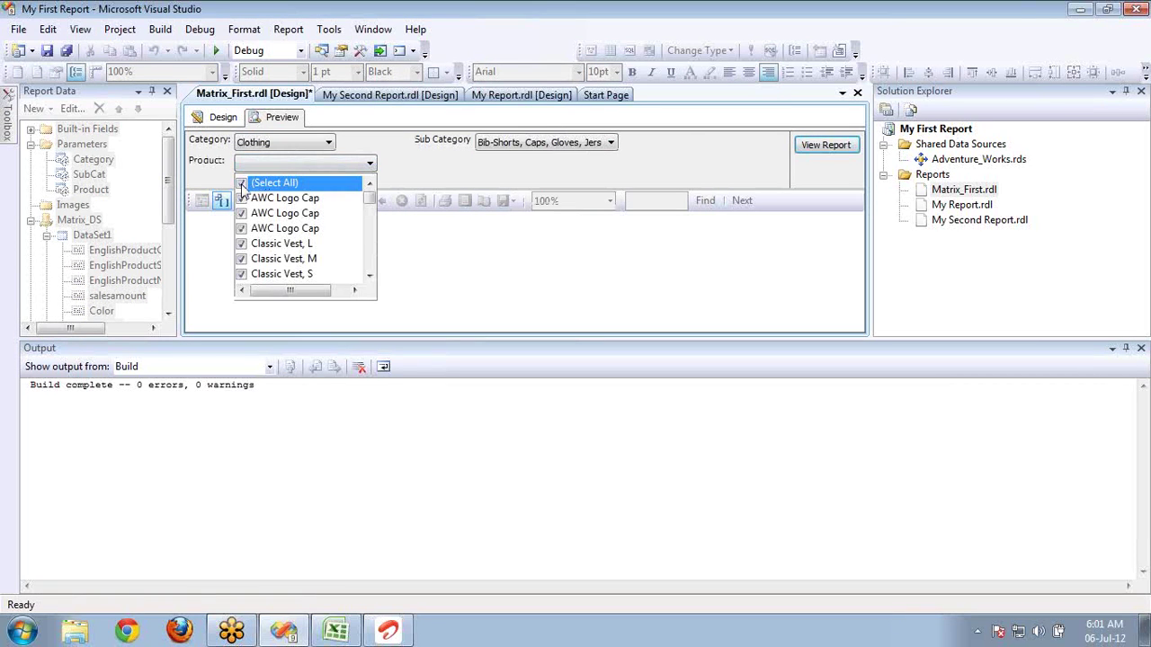
click(810, 150)
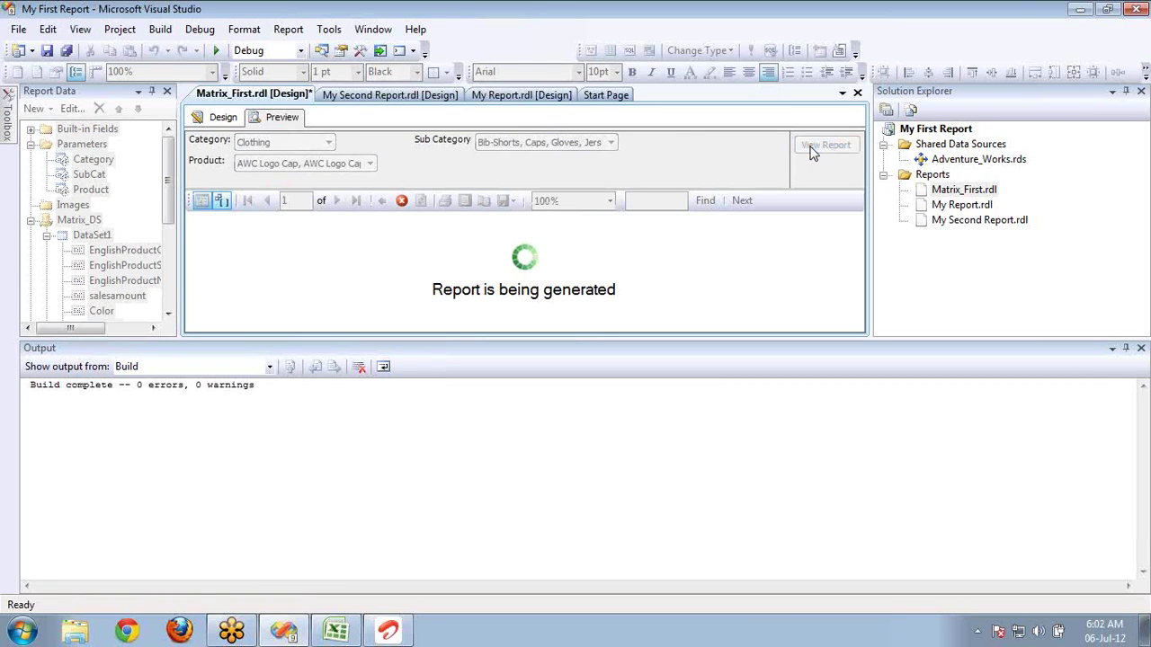
- Hide the Output window and examine the summed CalTest column in the rendered report
right_click(845, 352)
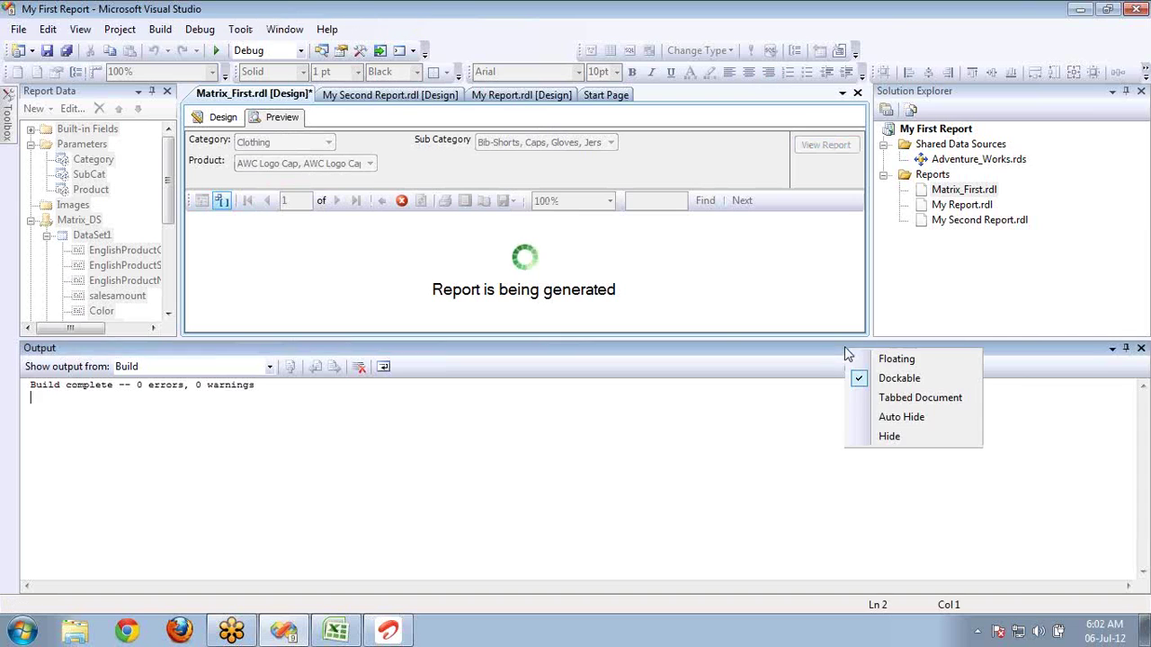
click(888, 436)
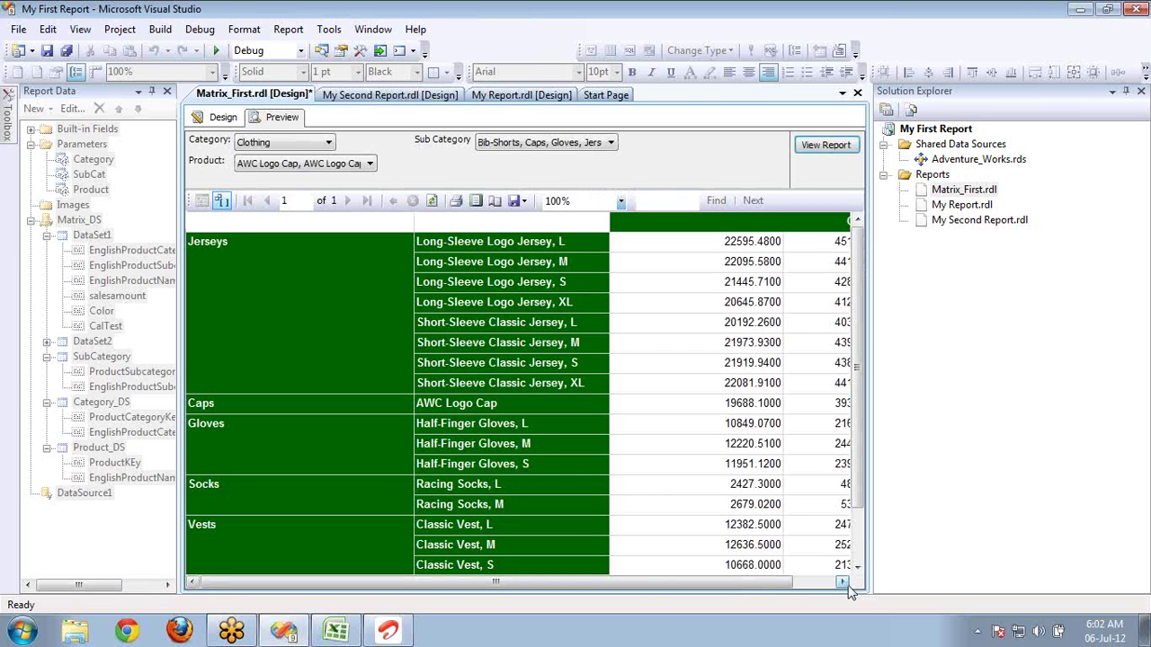
click(836, 582)
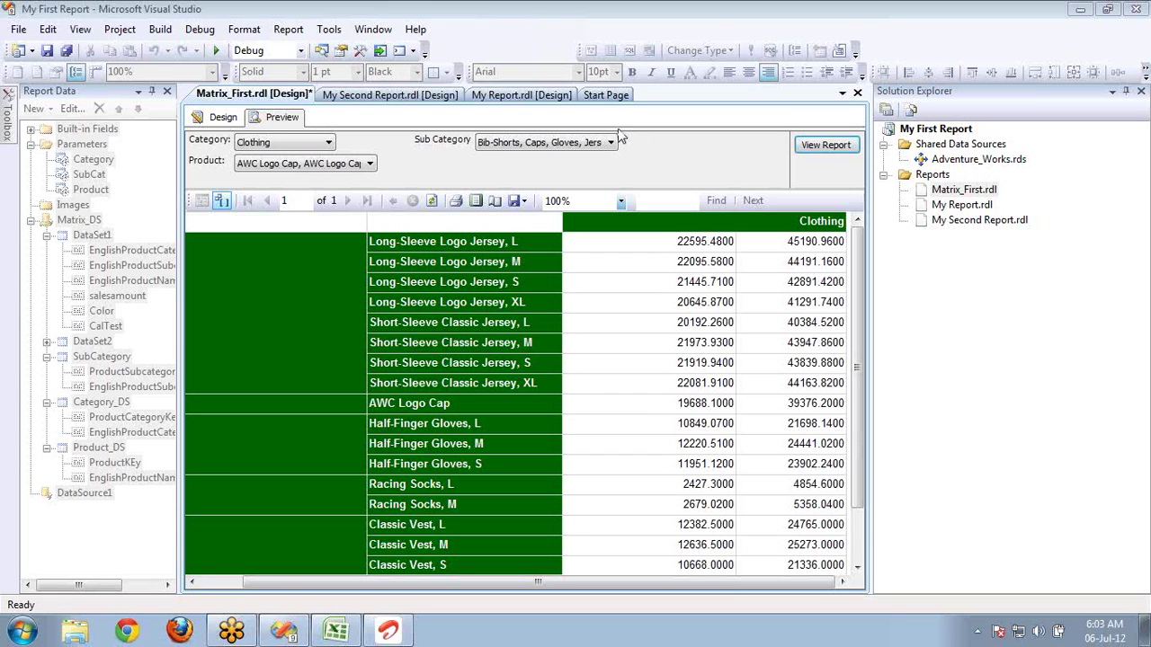
- Return to the report design and add a calculated field named Dummy with the expression =2 to DataSet1
click(229, 121)
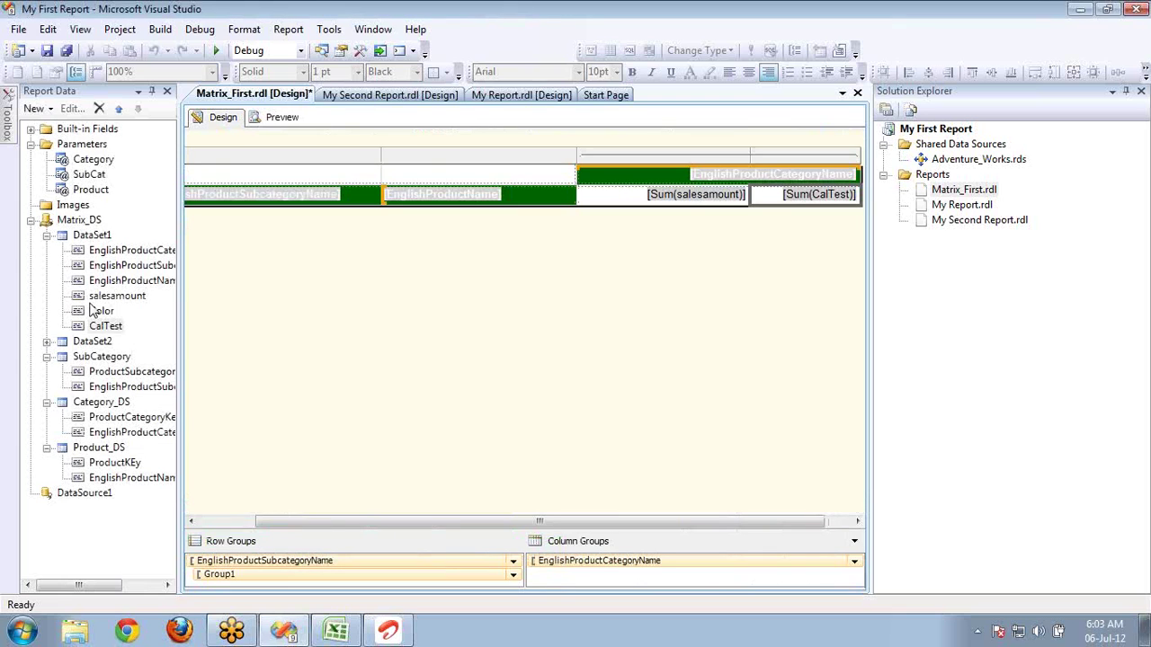
right_click(108, 237)
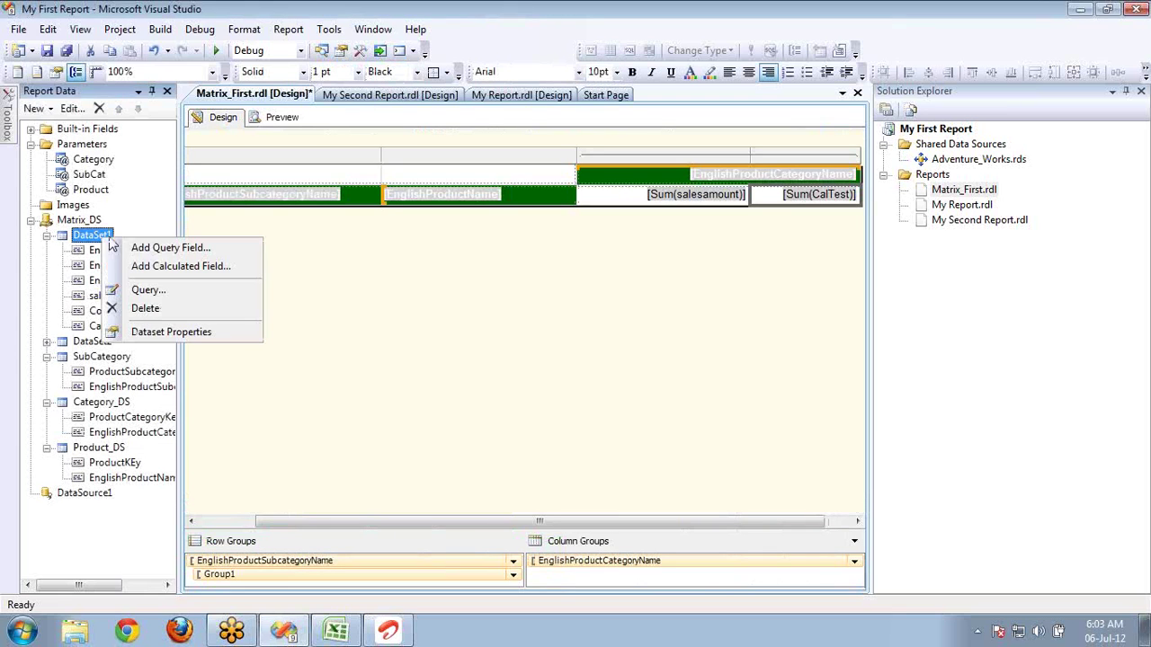
click(165, 266)
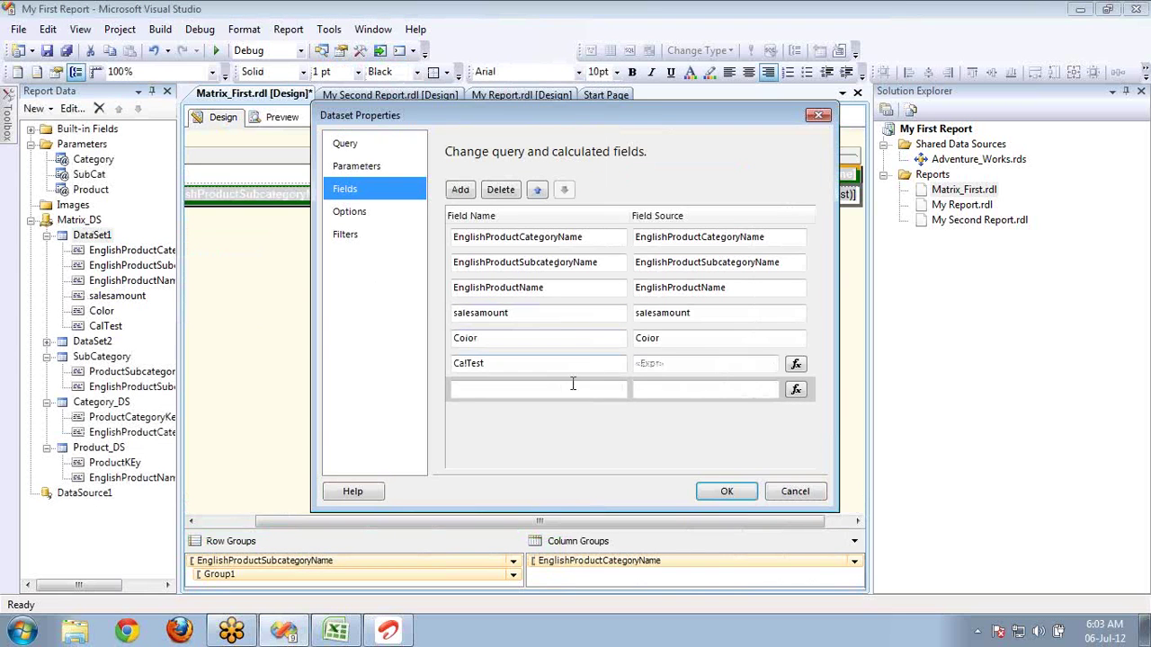
click(570, 388)
text(Dummy)
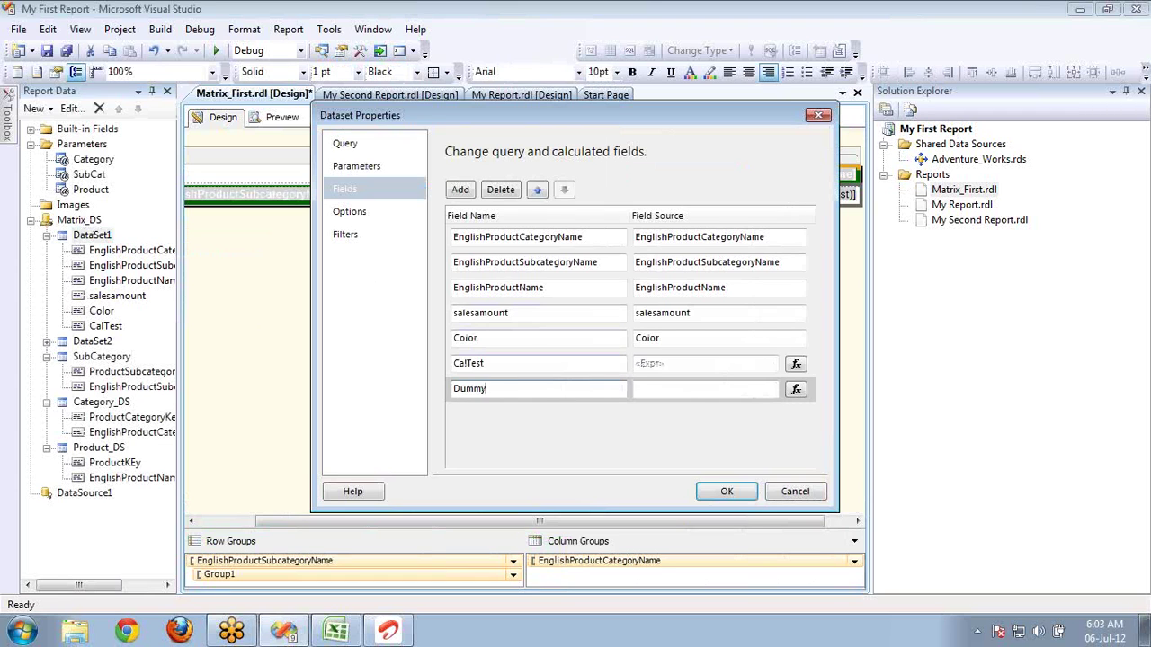
click(769, 390)
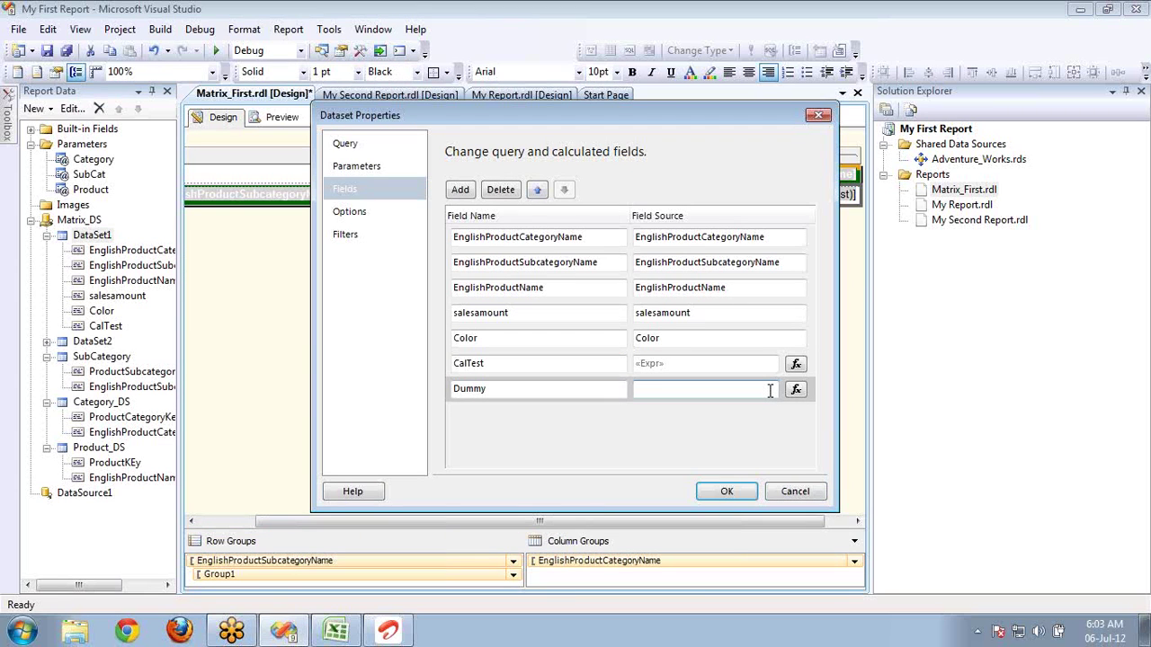
click(796, 390)
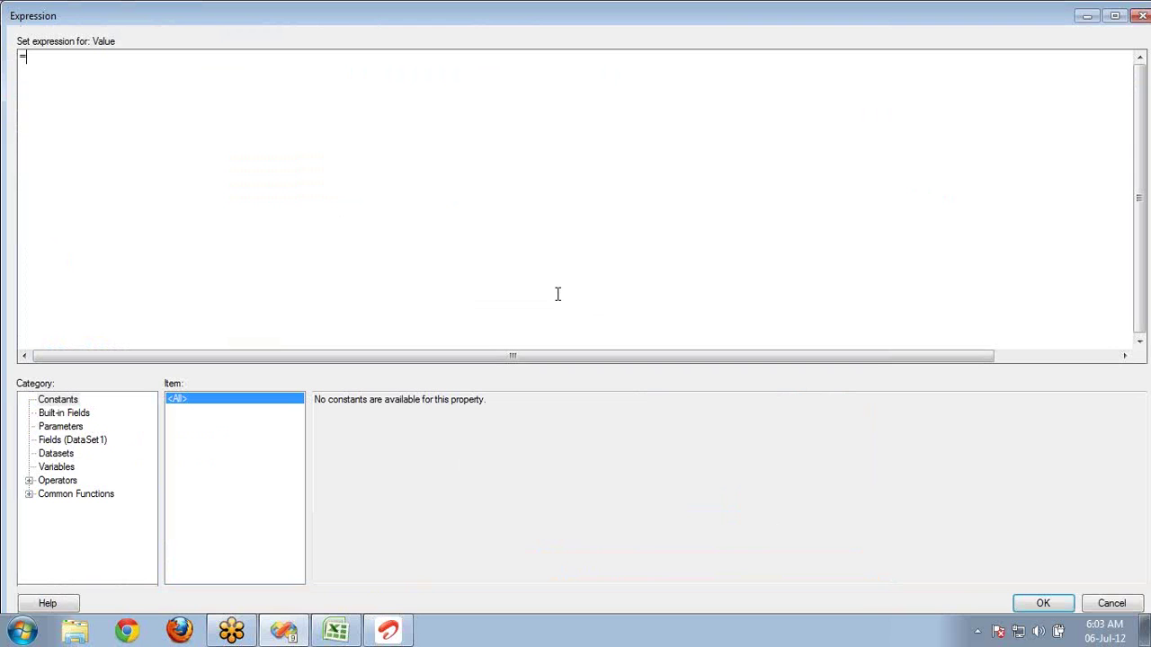
text(2)
click(1041, 604)
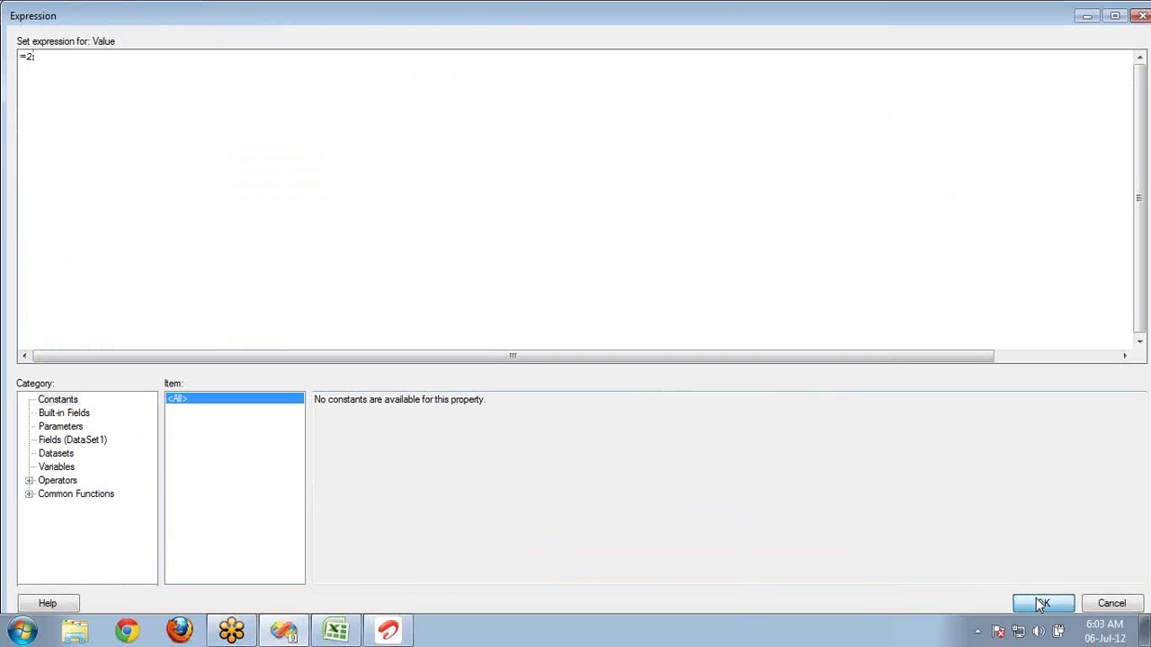
click(715, 495)
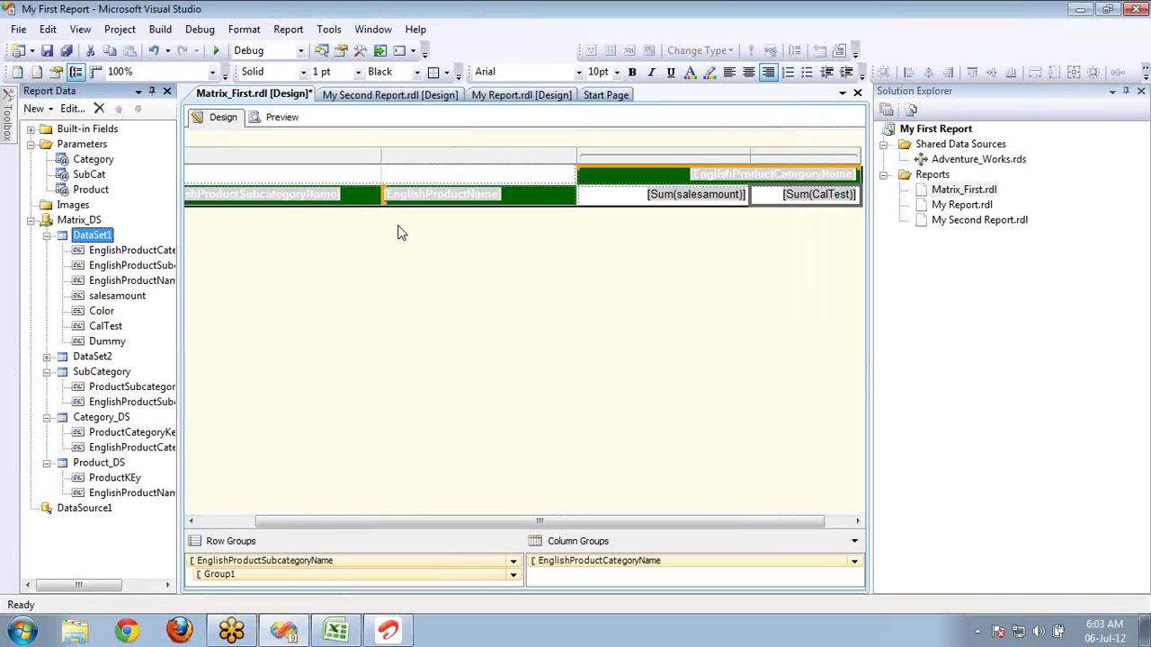
- Replace CalTest with Dummy in the Sum(CalTest) cell's expression, making it =Sum(Fields!Dummy.Value)
right_click(839, 194)
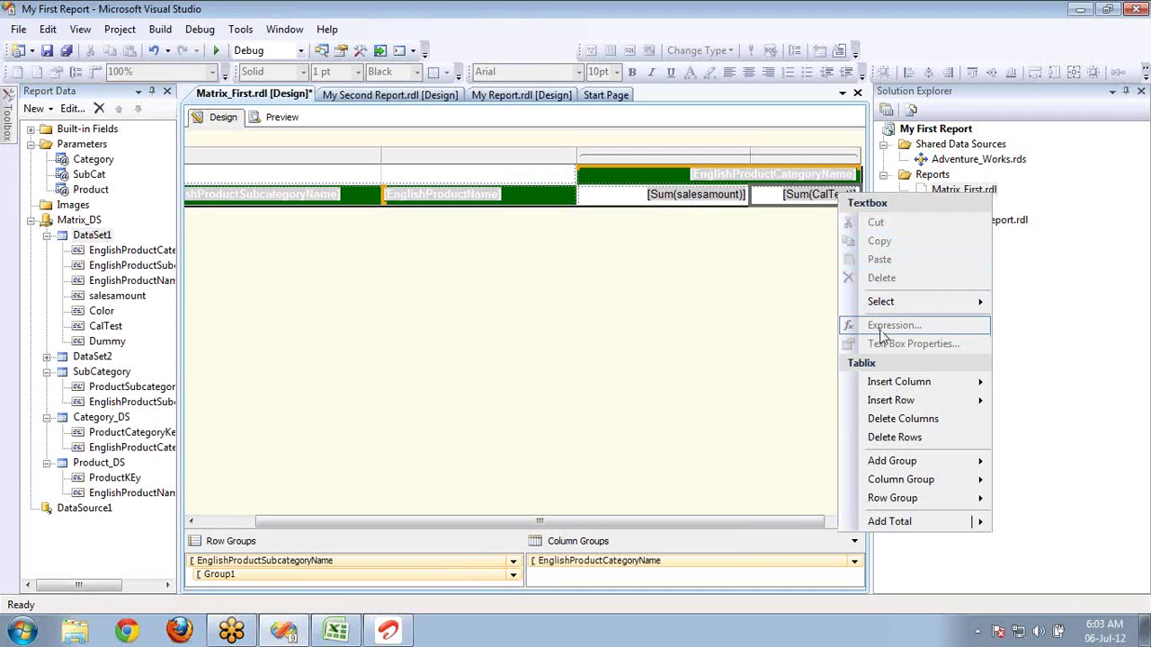
click(815, 283)
right_click(788, 195)
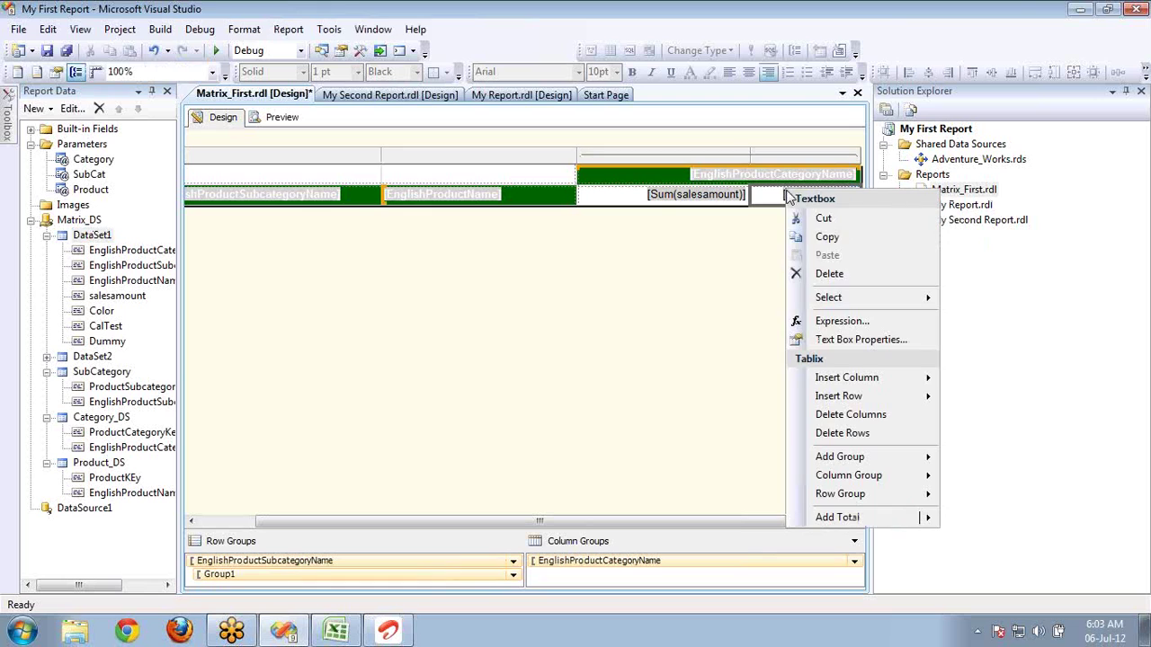
click(854, 323)
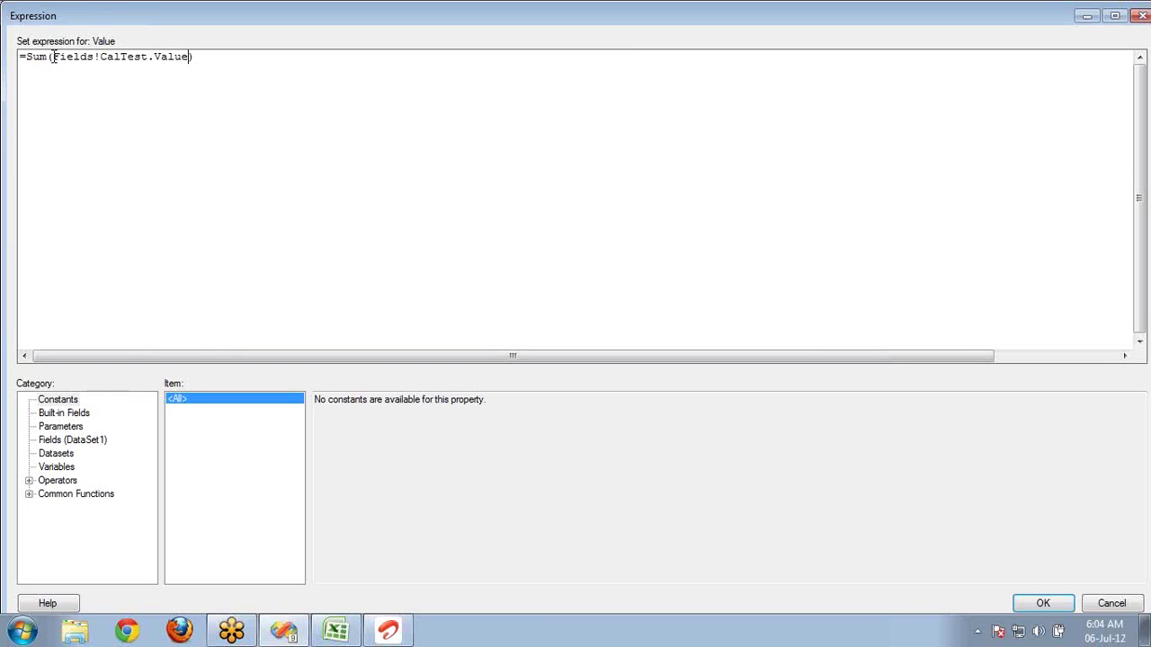
double_click(115, 58)
click(72, 441)
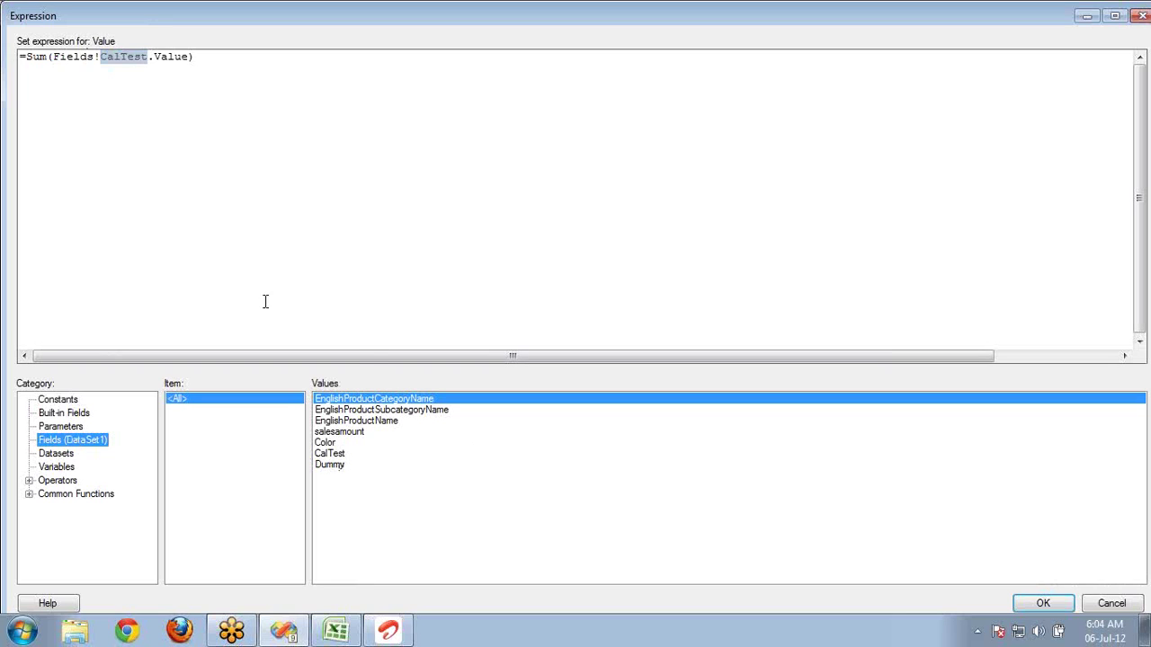
double_click(133, 57)
text(Dummy)
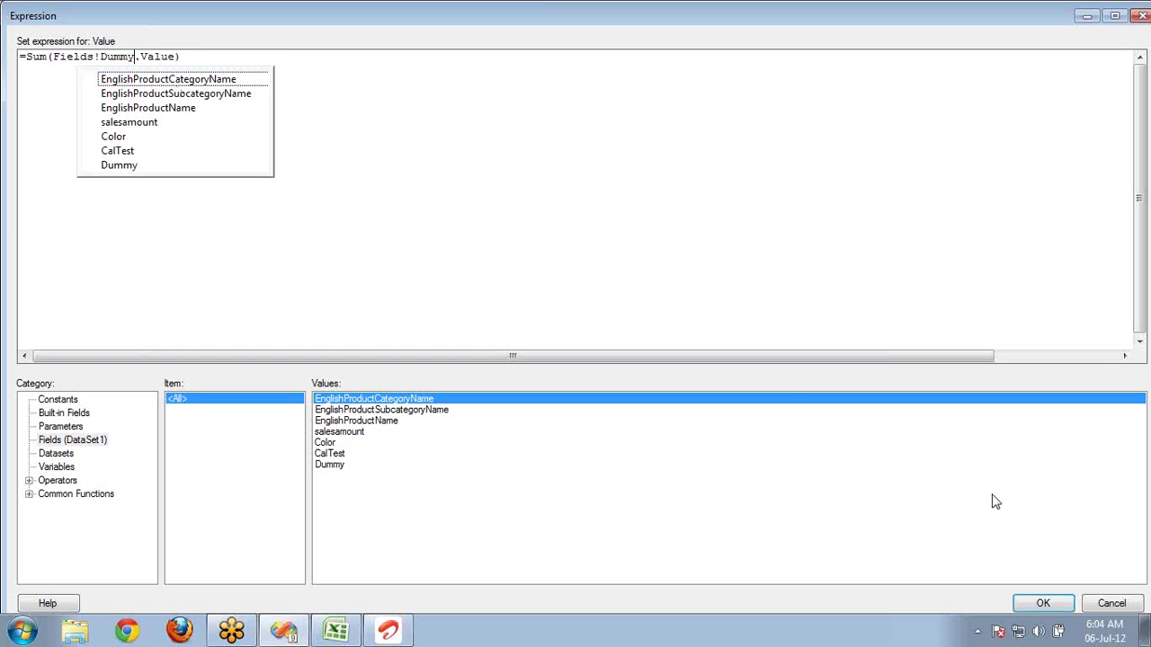
click(1043, 603)
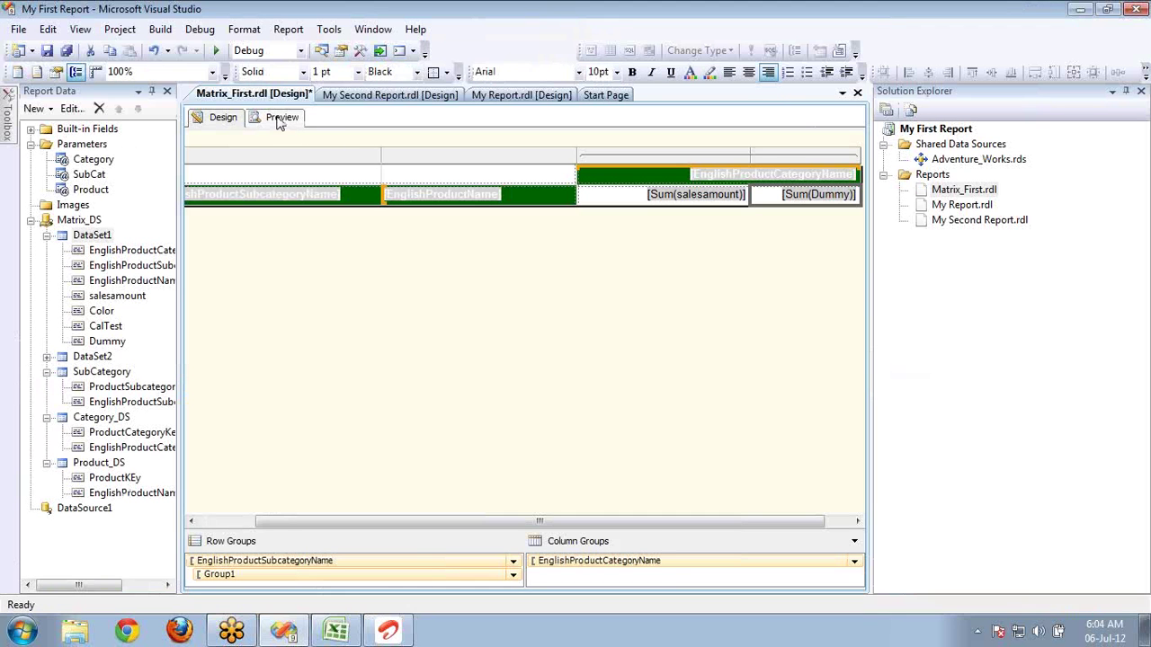
- Preview the report with the Dummy column for the Clothing category, including all subcategories and all products
click(280, 118)
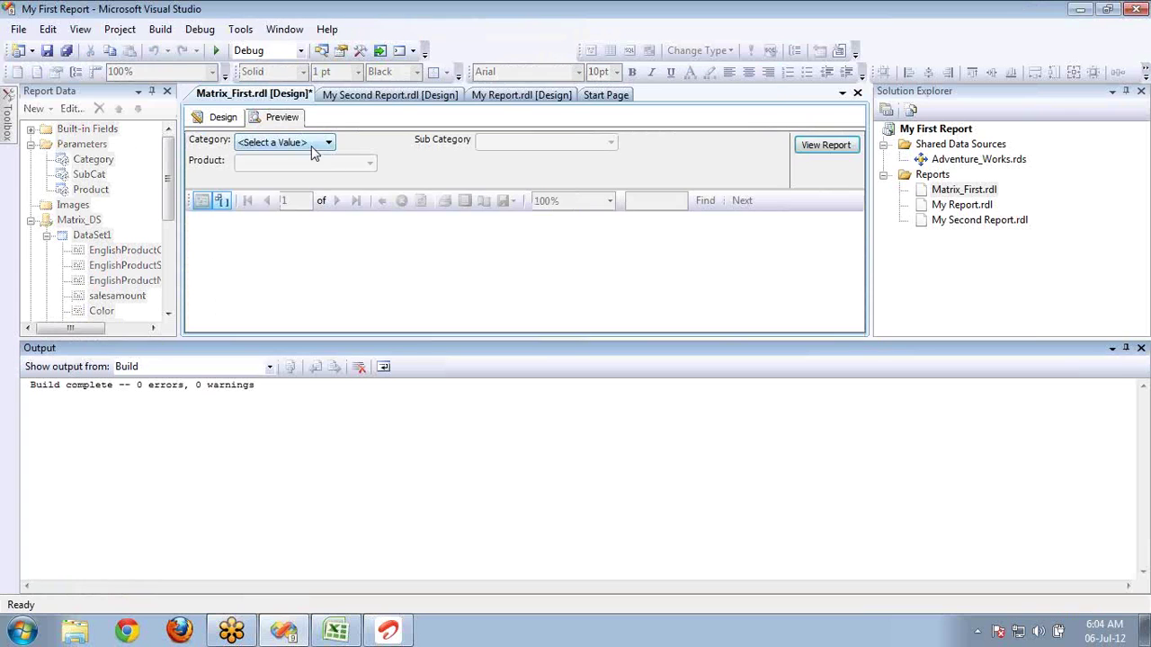
click(312, 147)
click(262, 187)
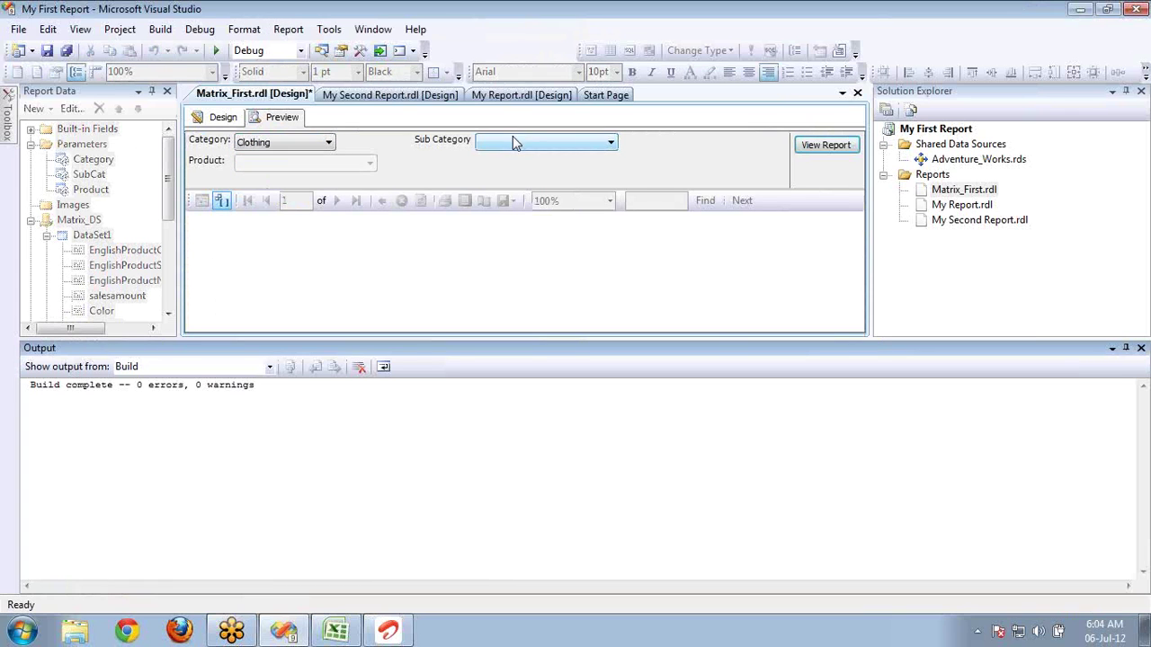
click(512, 142)
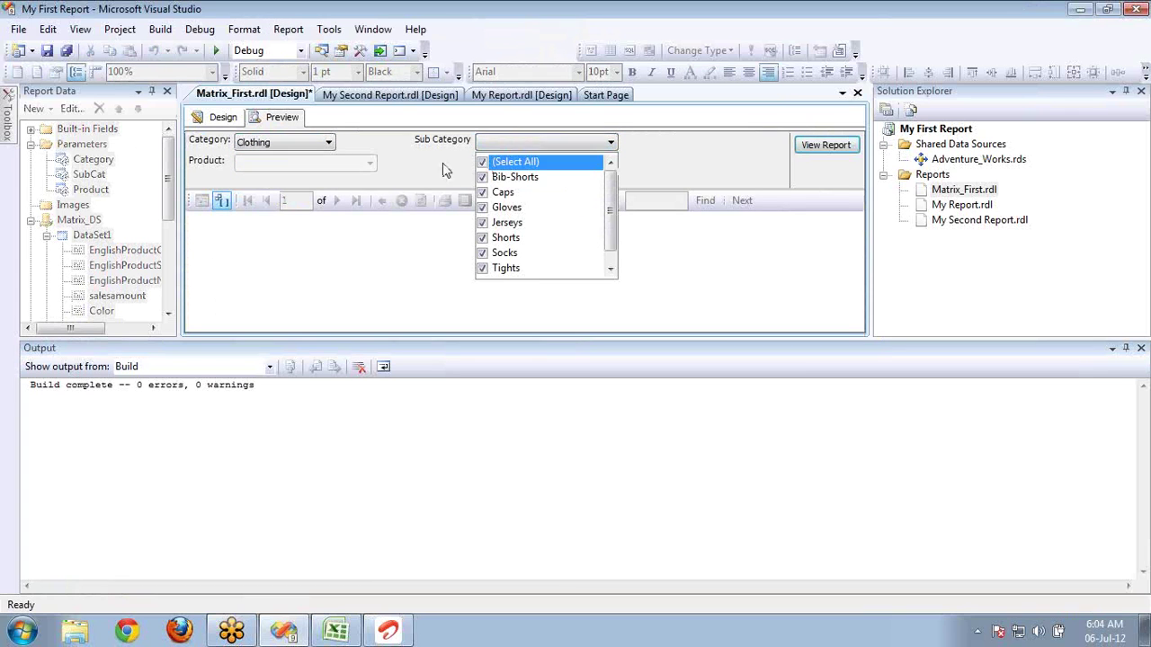
click(410, 170)
click(367, 163)
click(241, 184)
click(815, 146)
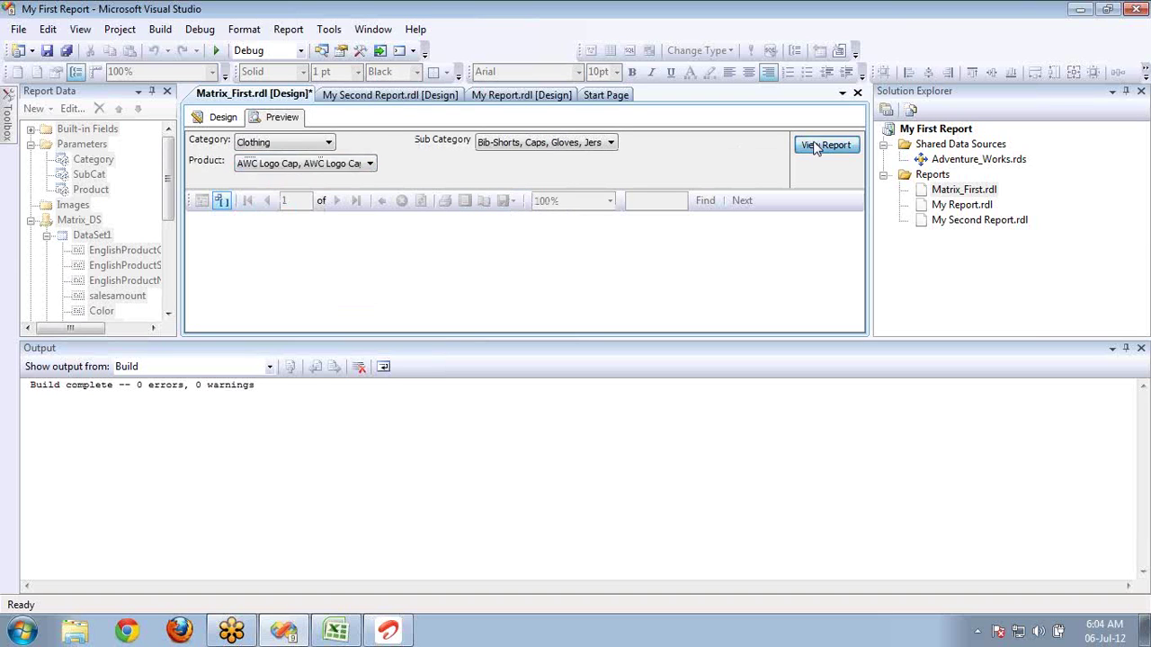
- Hide the Output window and examine the Sum(Dummy) values beside the sales amounts
right_click(787, 356)
click(835, 437)
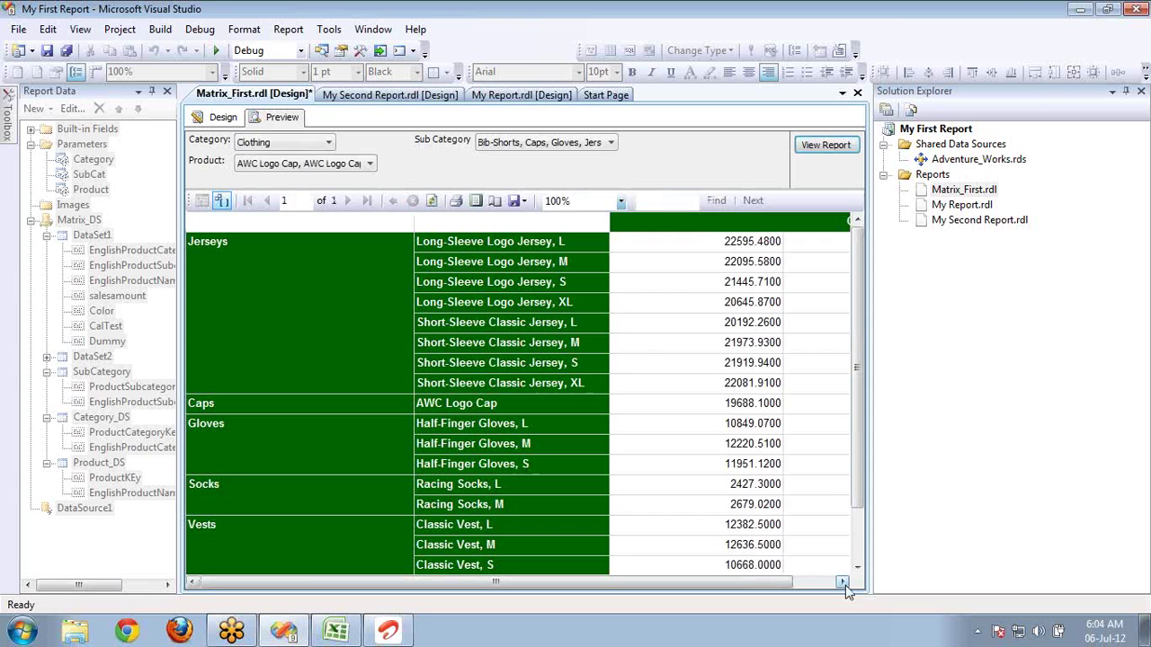
click(833, 583)
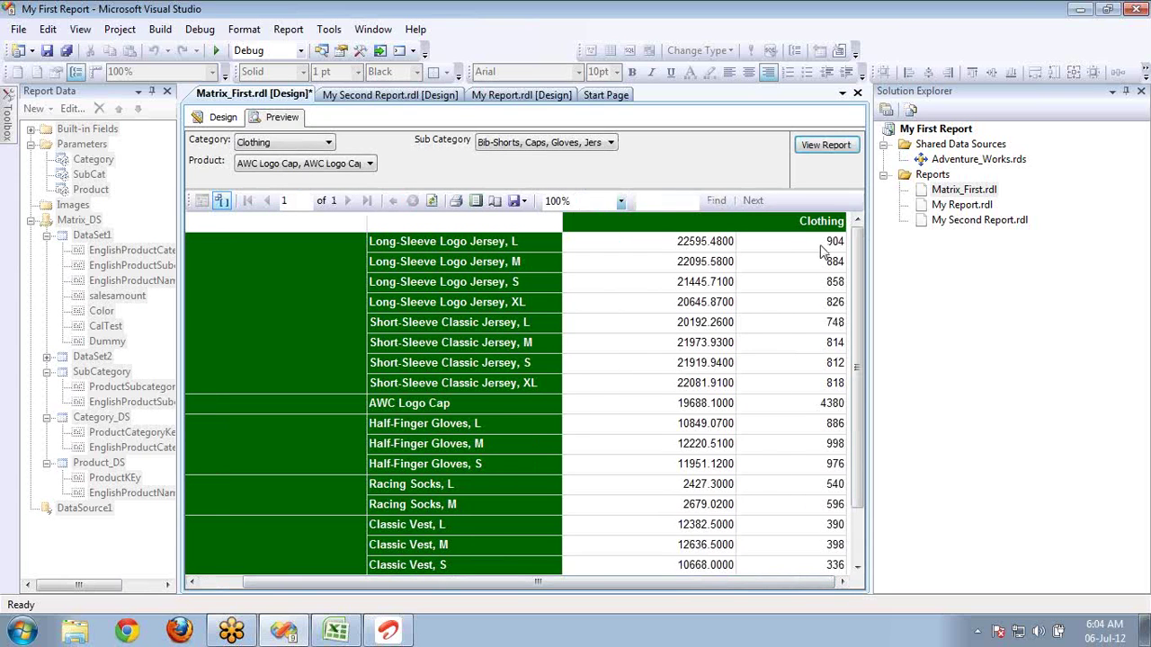